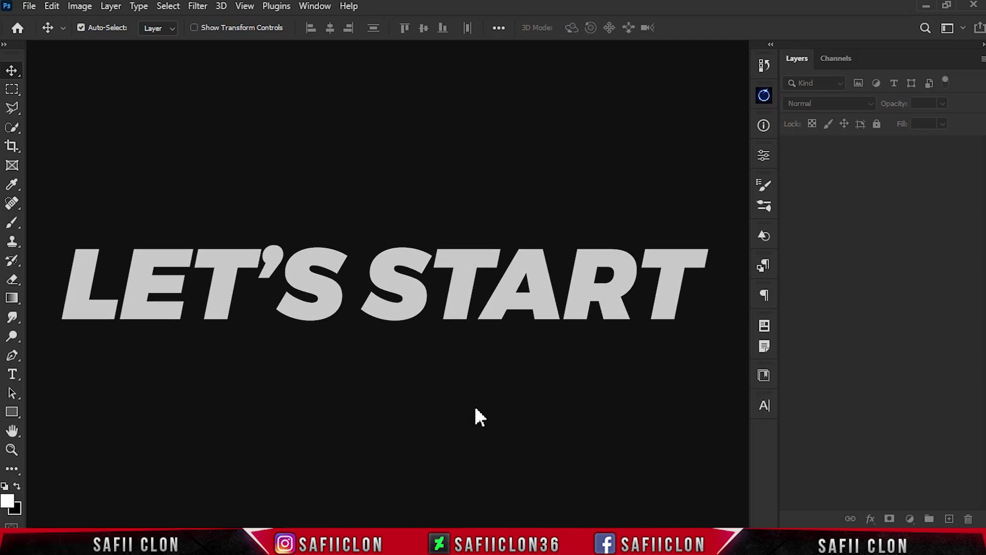
- Create a new 1080 x 1350 px document at 300 pixels/inch
{"action": "left_click", "coordinate": [28, 7]}
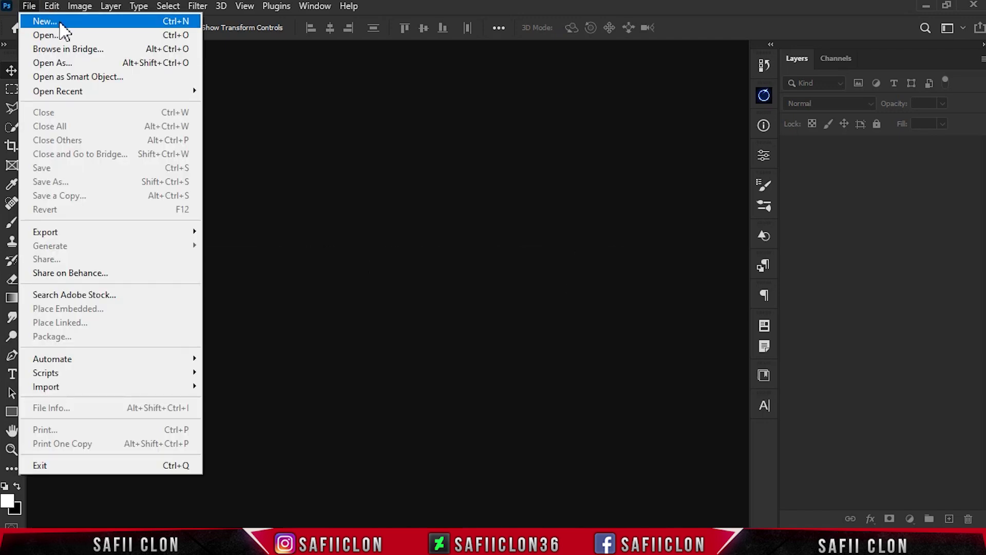
{"action": "left_click", "coordinate": [59, 23]}
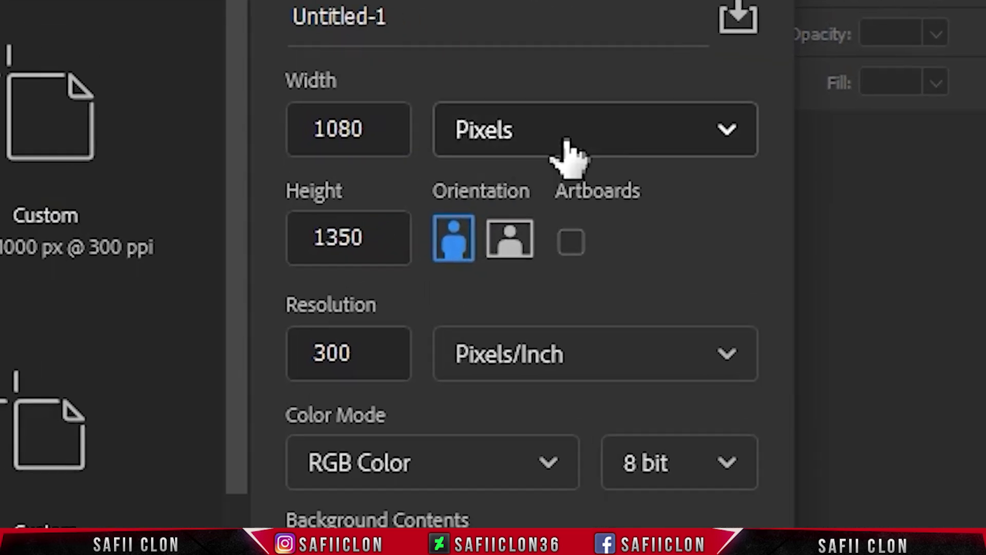
{"action": "left_click", "coordinate": [601, 129]}
{"action": "left_click", "coordinate": [582, 197]}
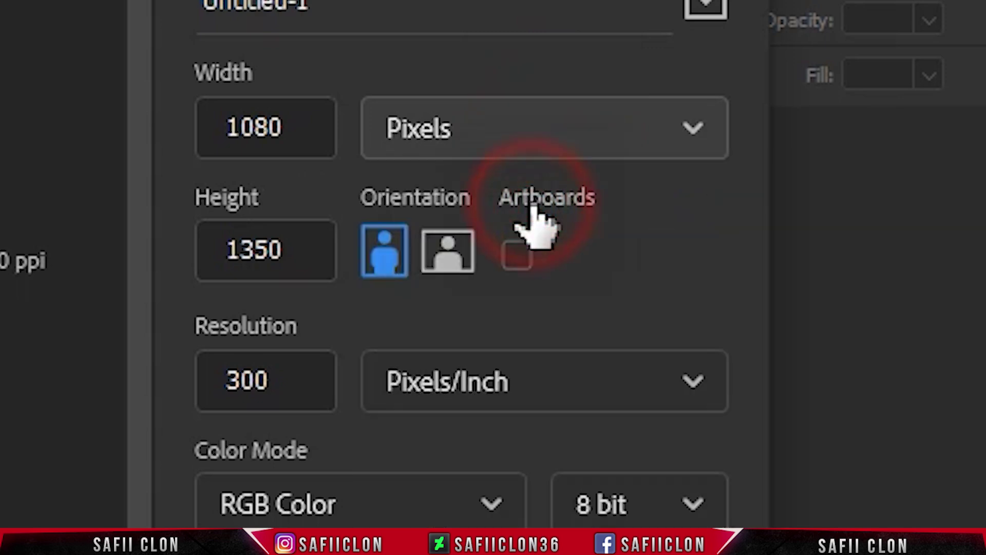
{"action": "left_click", "coordinate": [311, 129]}
{"action": "left_click", "coordinate": [282, 249]}
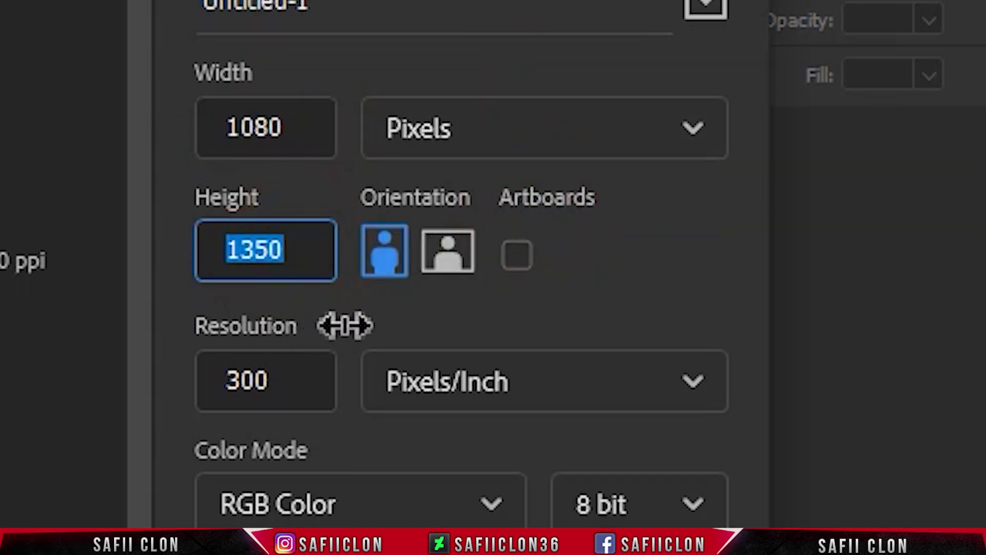
{"action": "left_click", "coordinate": [506, 401]}
{"action": "left_click", "coordinate": [506, 457]}
{"action": "left_click", "coordinate": [234, 380]}
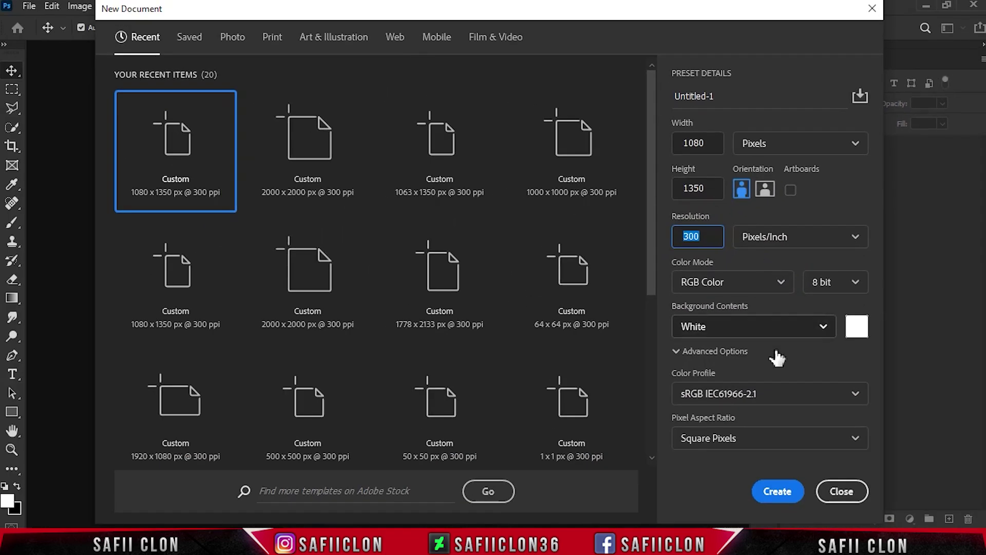
{"action": "left_click", "coordinate": [782, 494]}
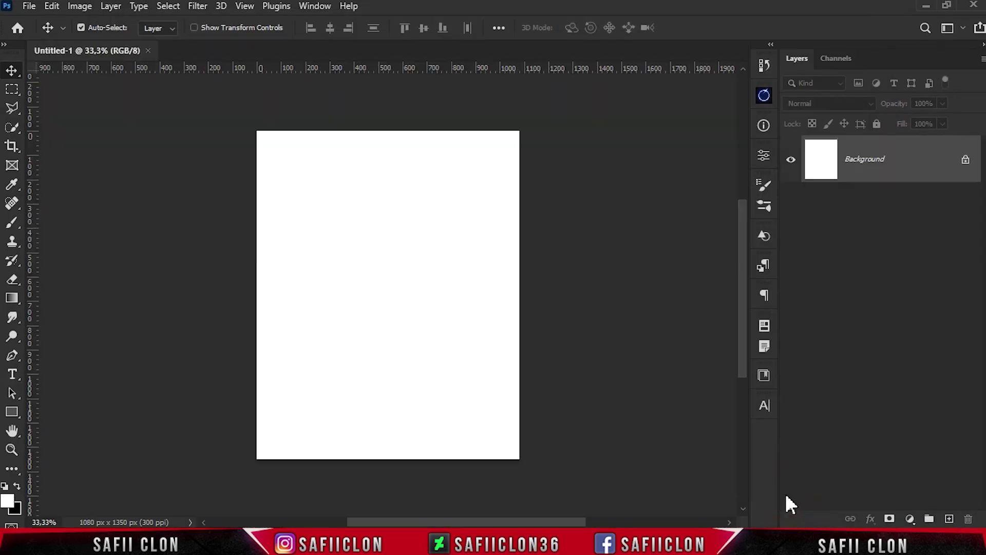
- Start a new guide layout with 30 px margins on all four sides
{"action": "left_click", "coordinate": [245, 7]}
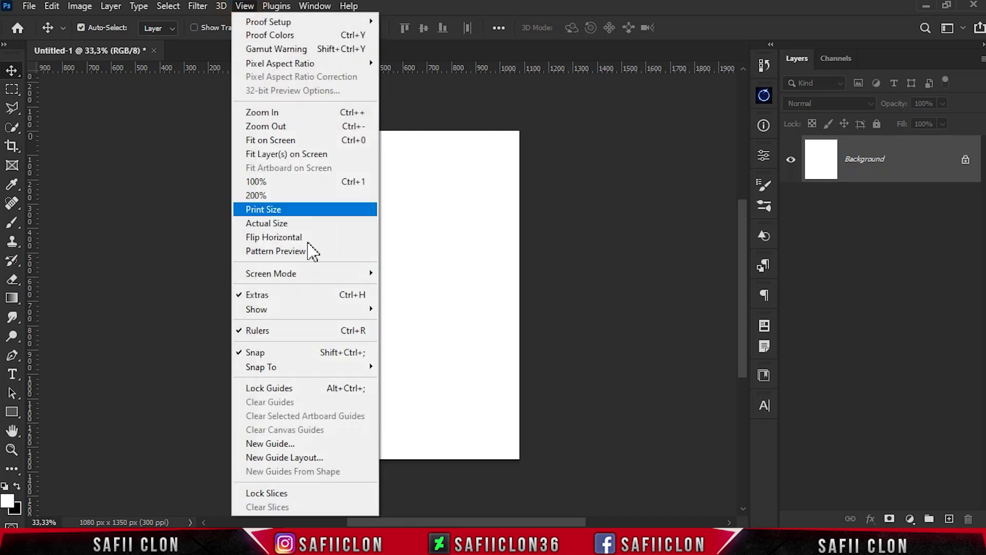
{"action": "left_click", "coordinate": [309, 462]}
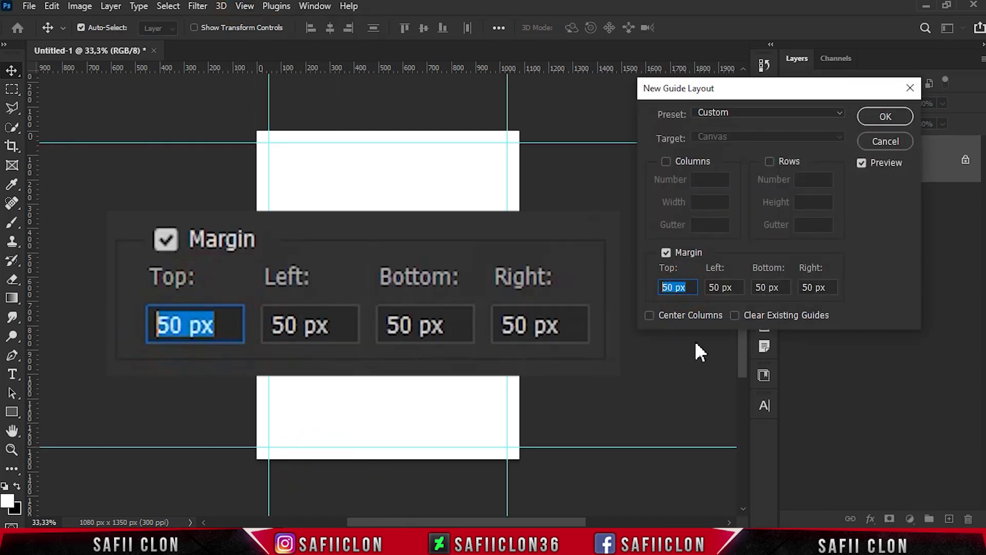
{"action": "type", "text": "30"}
{"action": "left_click", "coordinate": [720, 286]}
{"action": "type", "text": "30"}
{"action": "left_click", "coordinate": [768, 287]}
{"action": "type", "text": "30"}
{"action": "left_click", "coordinate": [822, 287]}
{"action": "type", "text": "30"}
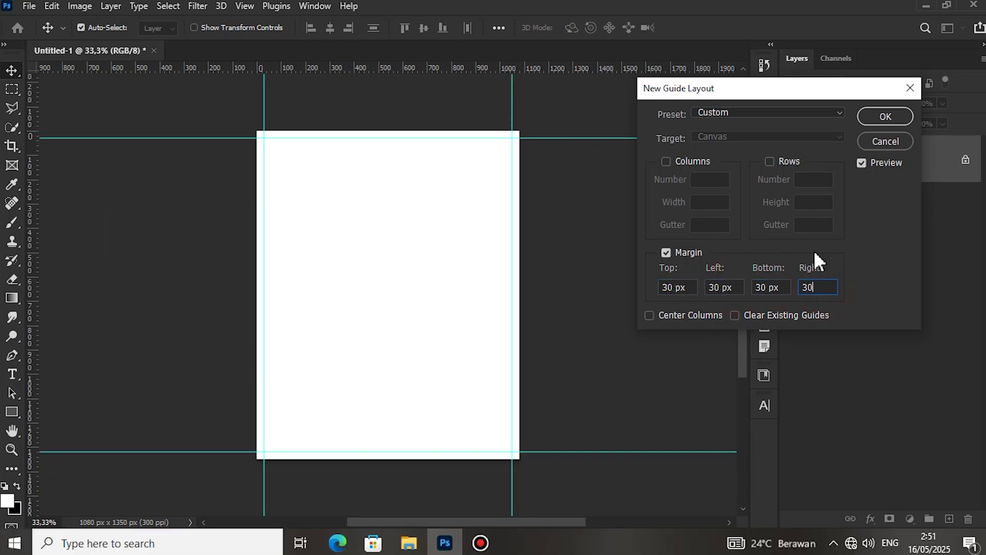
- Add 2 columns with a 329 px gutter and 2 rows with a 500 px gutter
{"action": "left_click", "coordinate": [666, 161]}
{"action": "left_click", "coordinate": [696, 178]}
{"action": "left_click", "coordinate": [706, 202]}
{"action": "type", "text": "0"}
{"action": "left_click", "coordinate": [717, 225]}
{"action": "double_click", "coordinate": [718, 225]}
{"action": "type", "text": "329"}
{"action": "left_click", "coordinate": [769, 161]}
{"action": "left_click", "coordinate": [809, 178]}
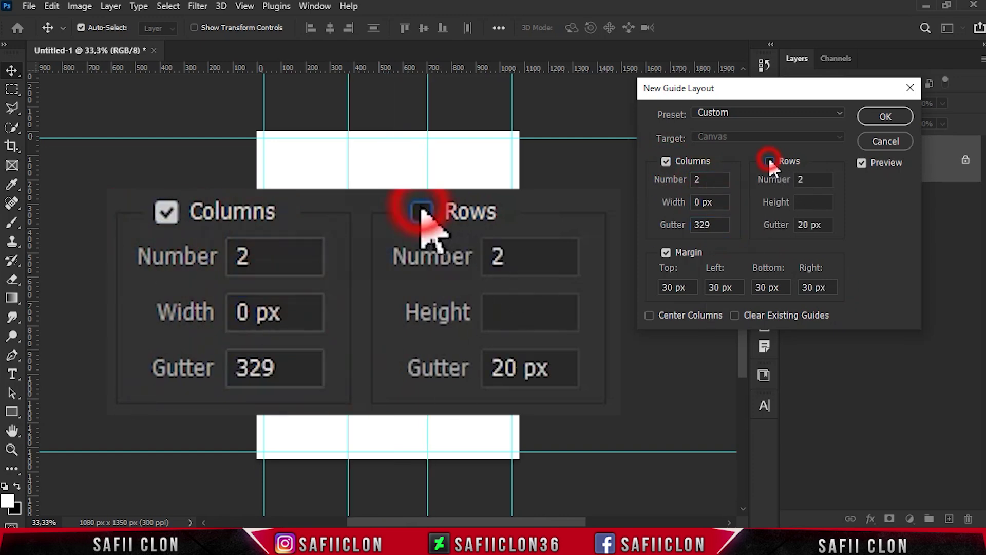
{"action": "left_click", "coordinate": [817, 202]}
{"action": "type", "text": "0"}
{"action": "double_click", "coordinate": [822, 225]}
{"action": "type", "text": "500"}
{"action": "left_click", "coordinate": [883, 117]}
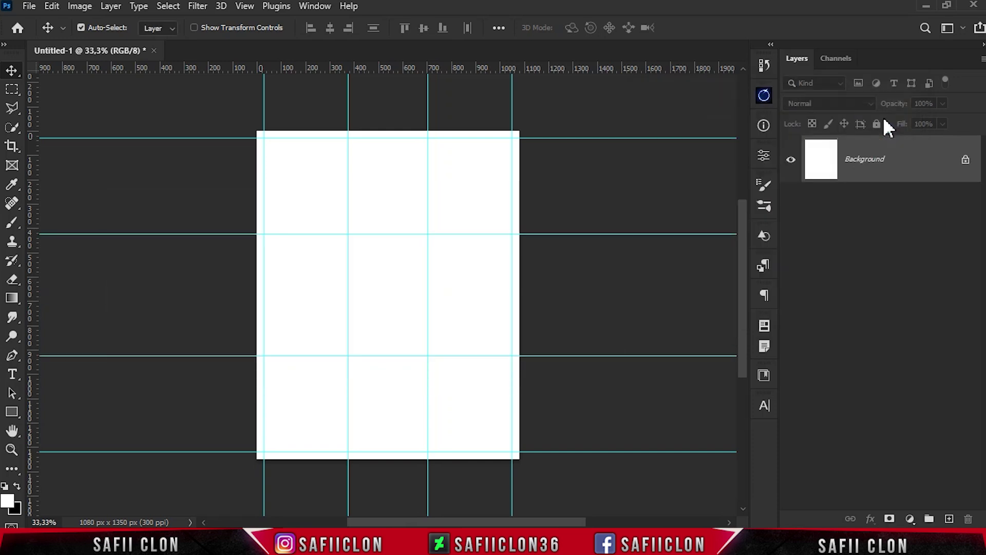
- Add a second guide layout with a 362 px column gutter and 560 px row gutter
{"action": "left_click", "coordinate": [245, 5]}
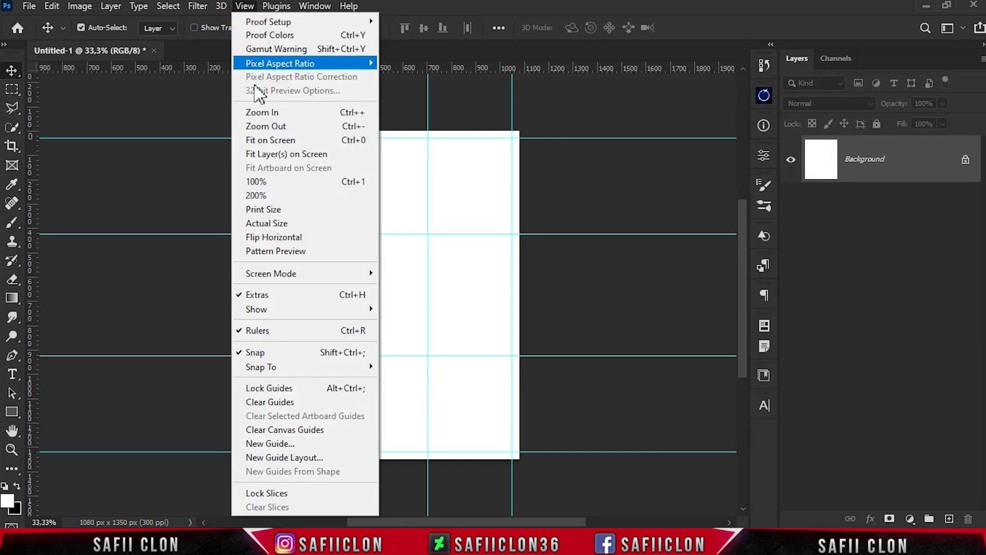
{"action": "left_click", "coordinate": [303, 457]}
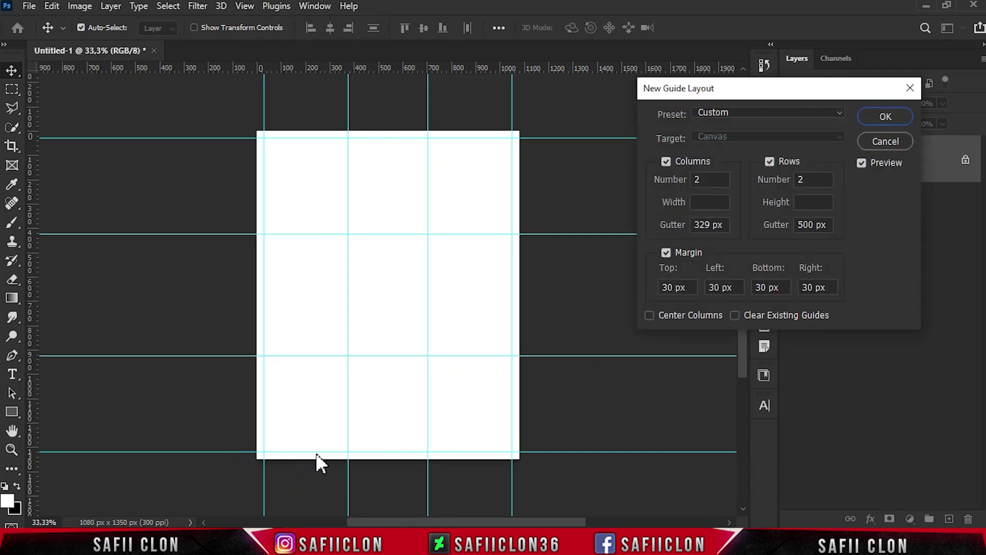
{"action": "double_click", "coordinate": [709, 179]}
{"action": "left_click", "coordinate": [705, 202]}
{"action": "type", "text": "0"}
{"action": "key", "text": "Tab"}
{"action": "type", "text": "2"}
{"action": "key", "text": "BackSpace"}
{"action": "type", "text": "362"}
{"action": "key", "text": "Tab"}
{"action": "left_click", "coordinate": [817, 202]}
{"action": "type", "text": "0"}
{"action": "double_click", "coordinate": [814, 225]}
{"action": "type", "text": "560"}
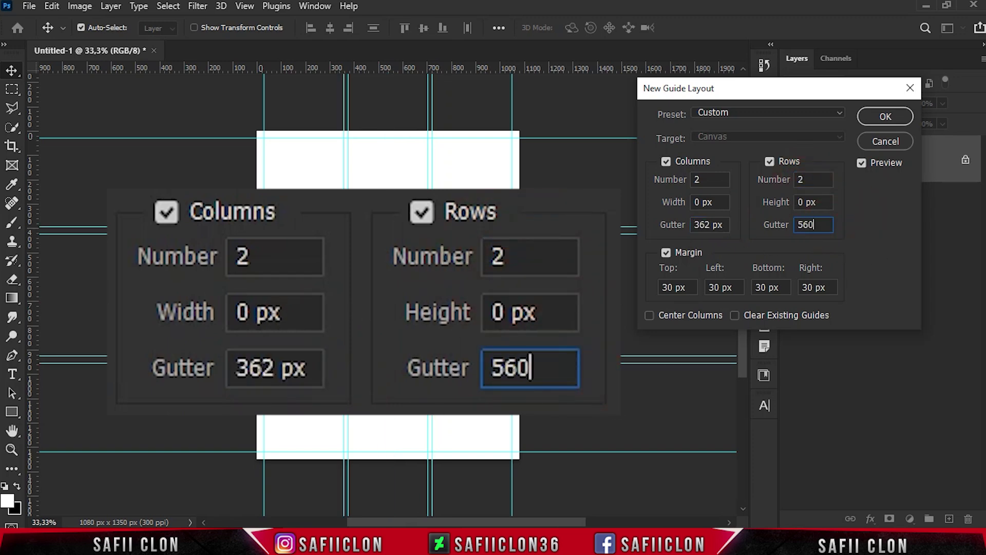
{"action": "left_click", "coordinate": [877, 117]}
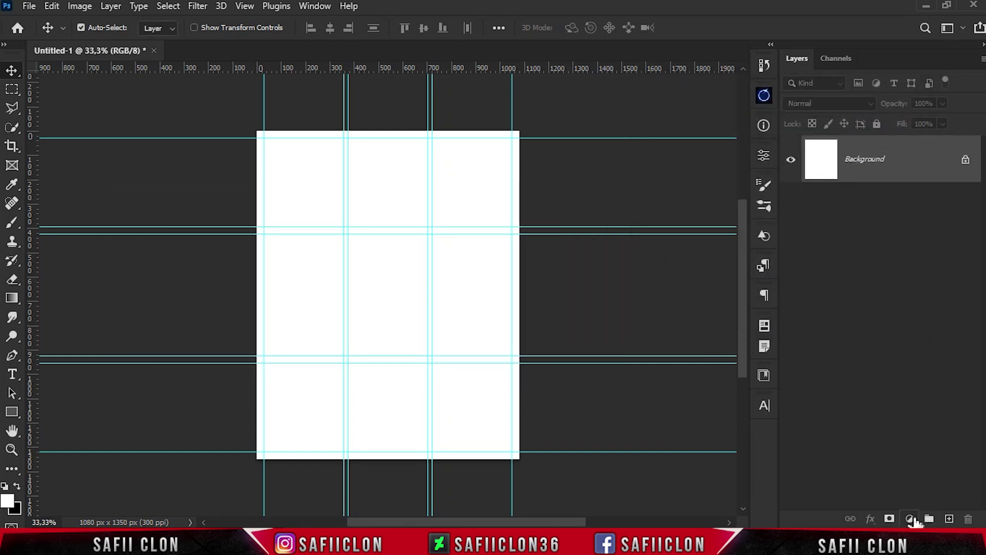
- Cover the page with a dark red #360b0c Solid Color fill layer
{"action": "left_click", "coordinate": [912, 519]}
{"action": "left_click", "coordinate": [936, 258]}
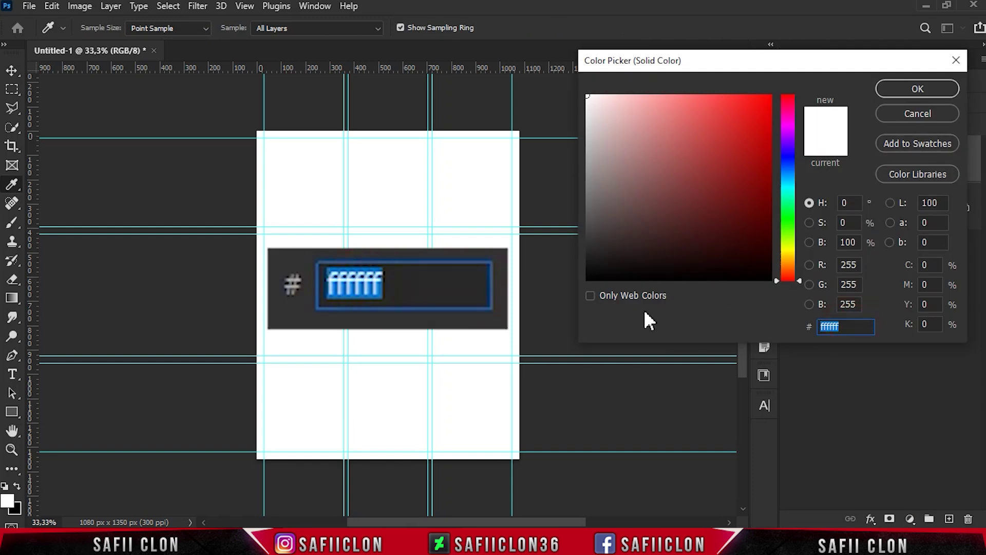
{"action": "type", "text": "360b0"}
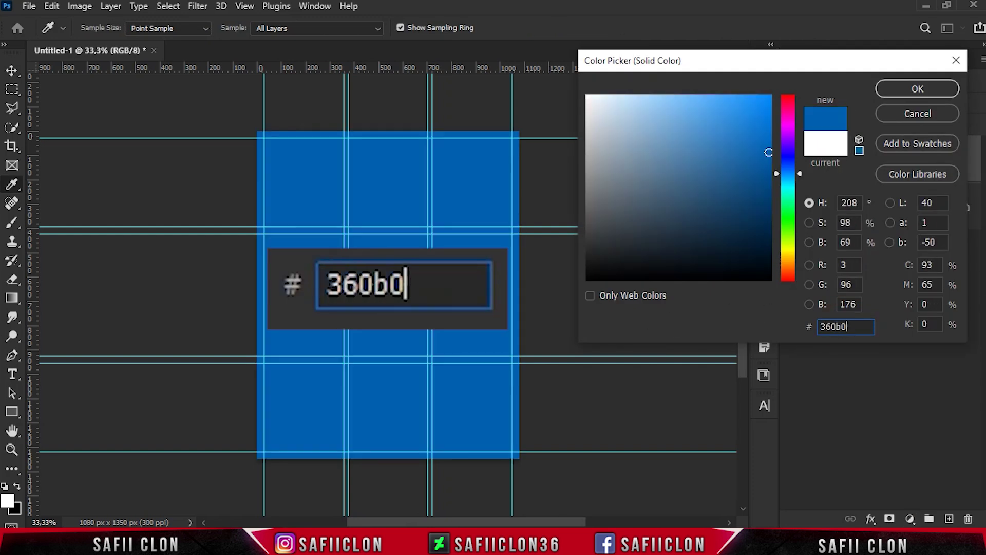
{"action": "type", "text": "d"}
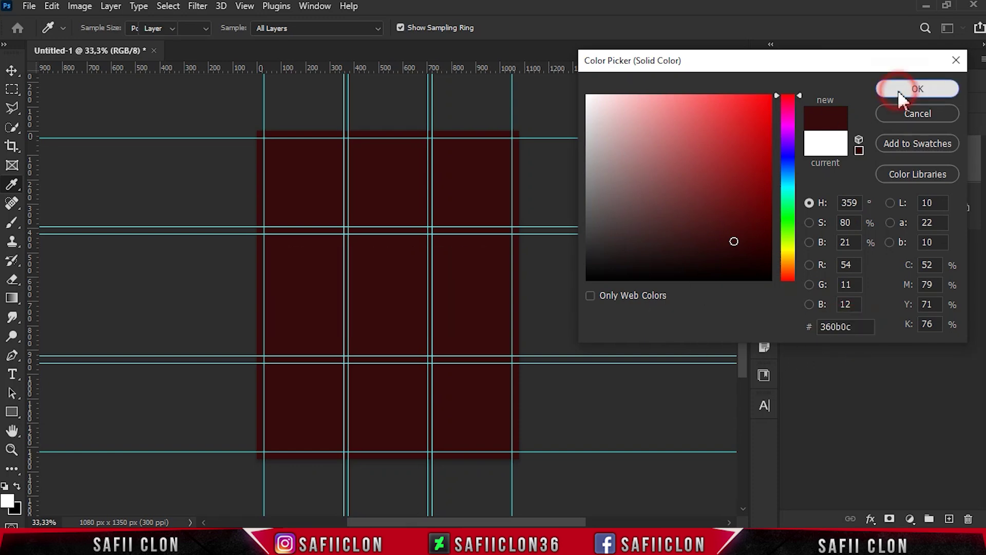
{"action": "left_click", "coordinate": [898, 90]}
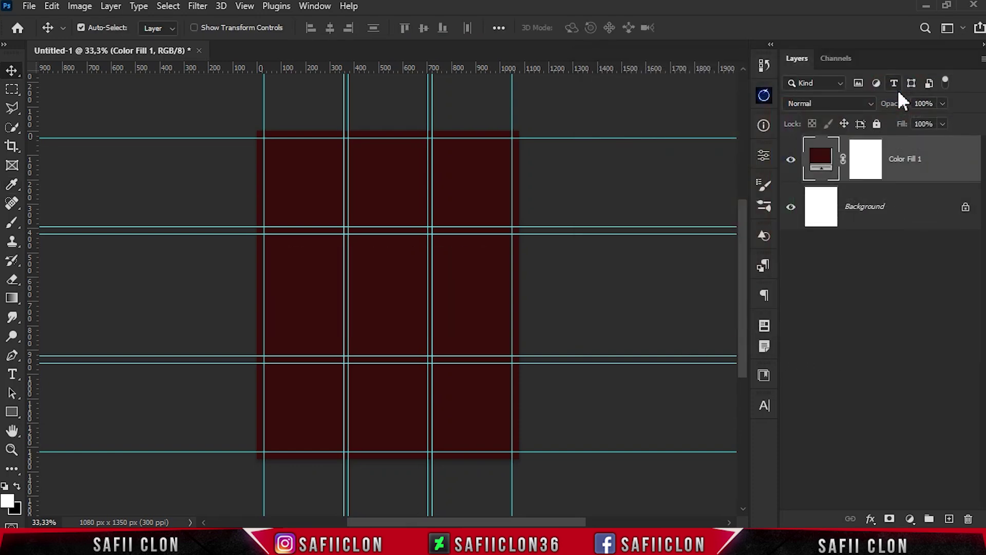
{"action": "left_click", "coordinate": [11, 412]}
{"action": "left_click", "coordinate": [44, 412]}
- Set the Rectangle tool to Shape mode and draw the top-left white cell
{"action": "left_click", "coordinate": [116, 27]}
{"action": "left_click", "coordinate": [451, 27]}
{"action": "left_click", "coordinate": [478, 137]}
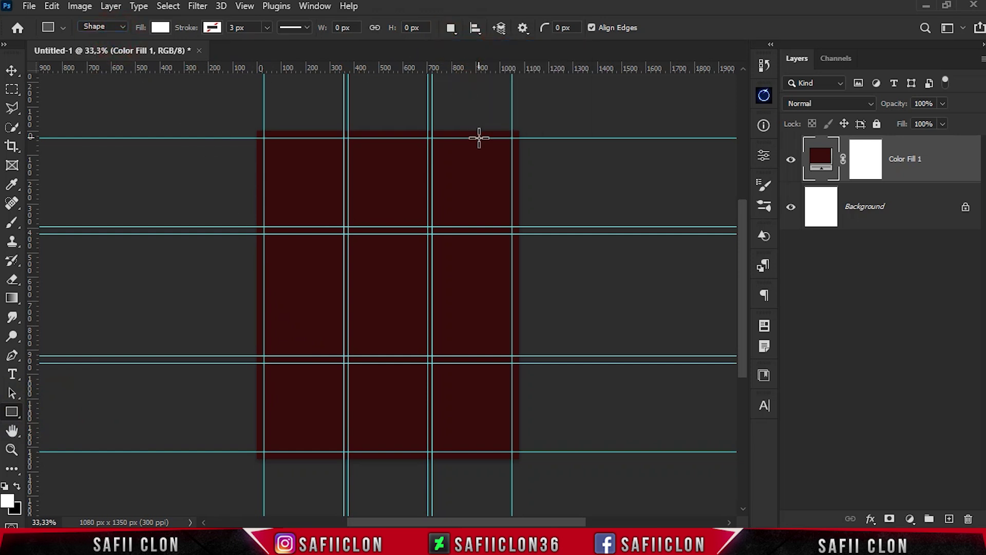
{"action": "key", "text": "ctrl+plus"}
{"action": "scroll", "coordinate": [463, 257], "scroll_direction": "up", "scroll_amount": 3}
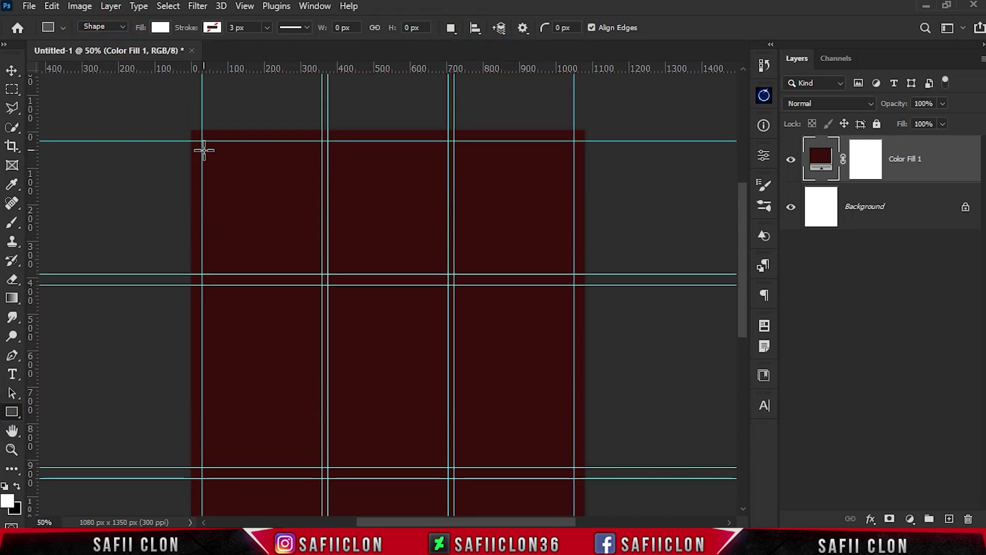
{"action": "left_click_drag", "start_coordinate": [202, 141], "coordinate": [320, 273]}
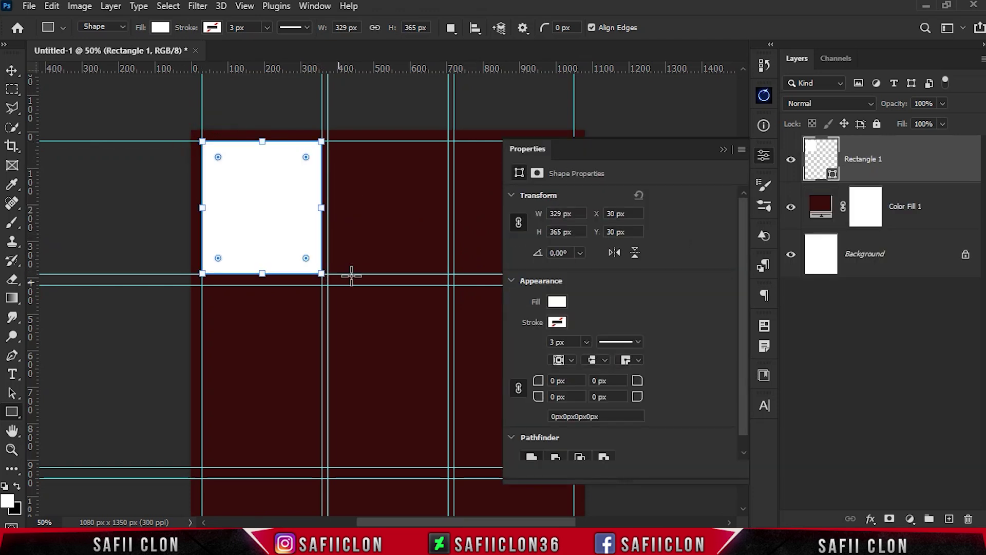
{"action": "left_click", "coordinate": [723, 150]}
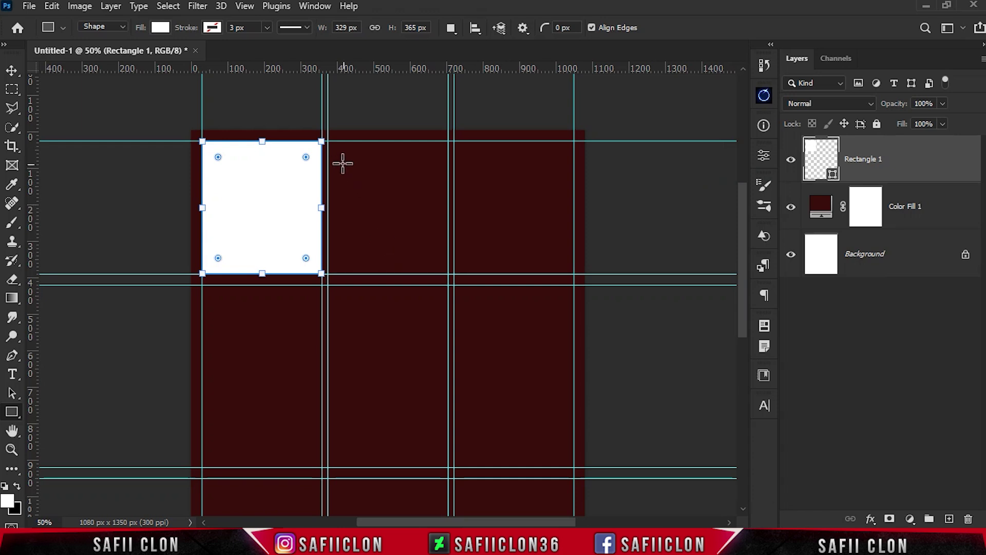
- Draw the remaining two top cells and the three bottom cells as white rectangles
{"action": "left_click", "coordinate": [451, 27]}
{"action": "left_click", "coordinate": [468, 46]}
{"action": "left_click_drag", "start_coordinate": [447, 141], "coordinate": [328, 274]}
{"action": "scroll", "coordinate": [440, 411], "scroll_direction": "right", "scroll_amount": 5}
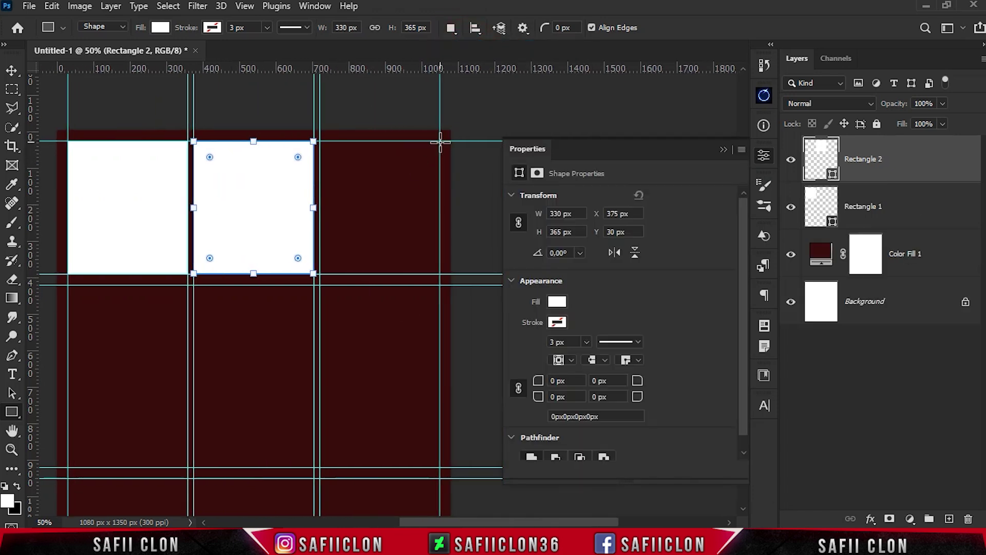
{"action": "left_click_drag", "start_coordinate": [439, 141], "coordinate": [319, 273]}
{"action": "scroll", "coordinate": [359, 306], "scroll_direction": "down", "scroll_amount": 5}
{"action": "left_click_drag", "start_coordinate": [68, 257], "coordinate": [187, 389]}
{"action": "left_click_drag", "start_coordinate": [313, 389], "coordinate": [194, 257]}
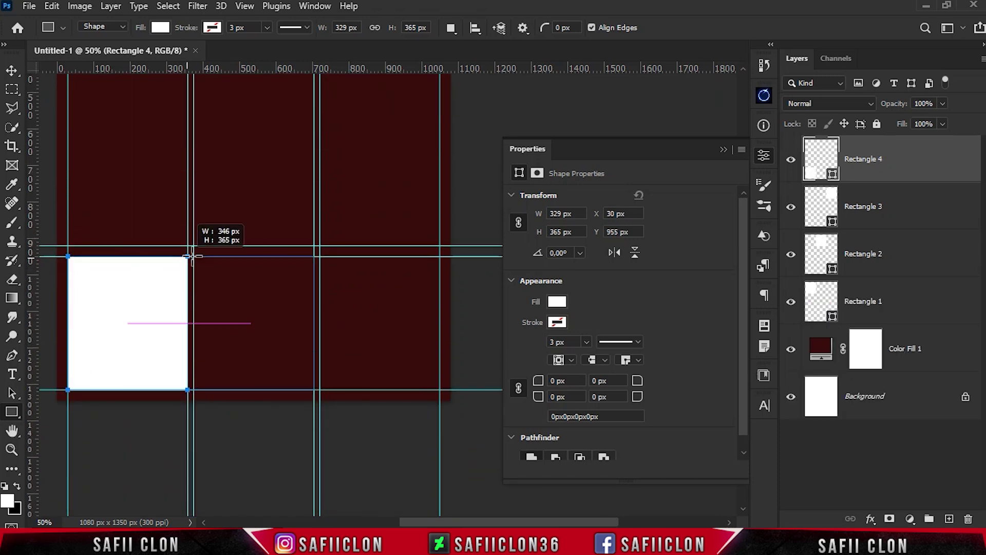
{"action": "left_click_drag", "start_coordinate": [440, 256], "coordinate": [319, 389]}
{"action": "scroll", "coordinate": [225, 368], "scroll_direction": "down", "scroll_amount": 5}
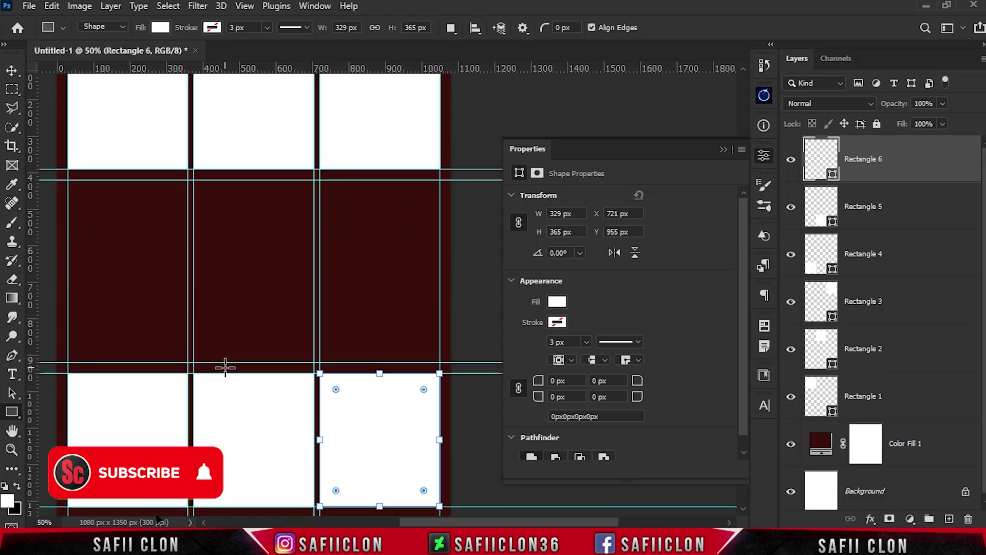
- Draw a wide 1020 x 500 px white panel across the middle row
{"action": "mouse_move", "coordinate": [68, 179]}
{"action": "left_mouse_down"}
{"action": "mouse_move", "coordinate": [375, 344]}
{"action": "mouse_move", "coordinate": [438, 360]}
{"action": "left_mouse_up"}
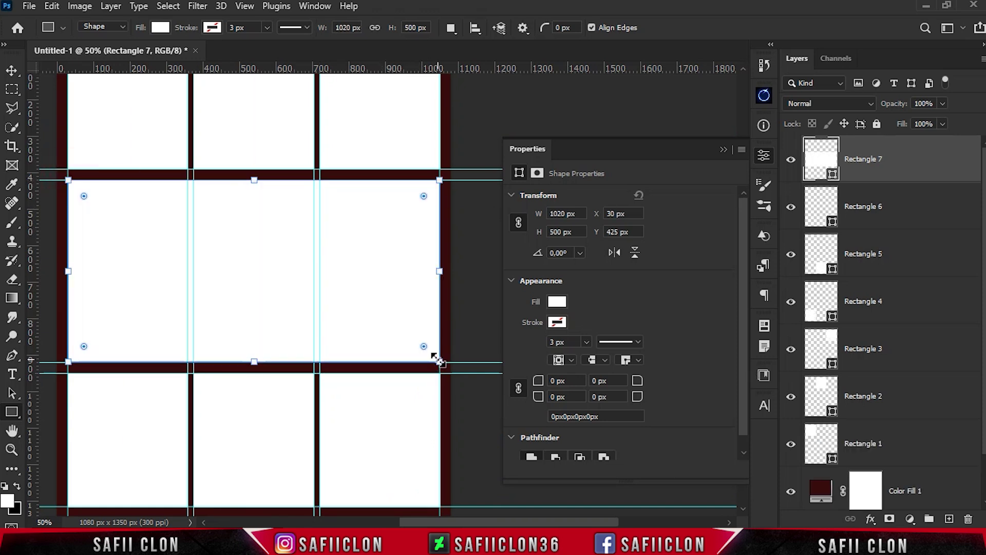
{"action": "left_click", "coordinate": [896, 216]}
{"action": "scroll", "coordinate": [904, 257], "scroll_direction": "down", "scroll_amount": 2}
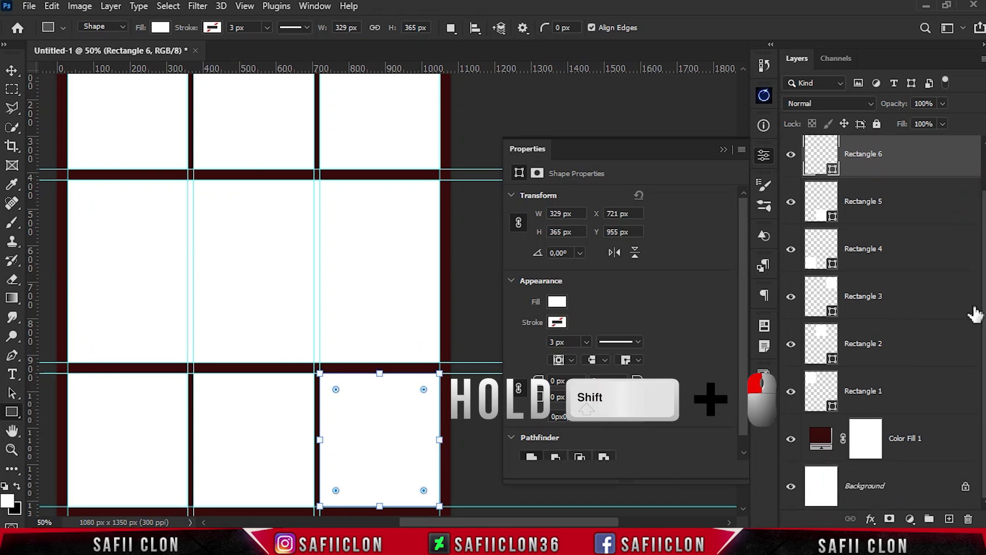
{"action": "left_click", "coordinate": [921, 399], "text": "shift"}
- Group Rectangles 1–6 as MEMBER 1 and Rectangle 7 as MEMBER 2
{"action": "right_click", "coordinate": [910, 392]}
{"action": "left_click", "coordinate": [755, 103]}
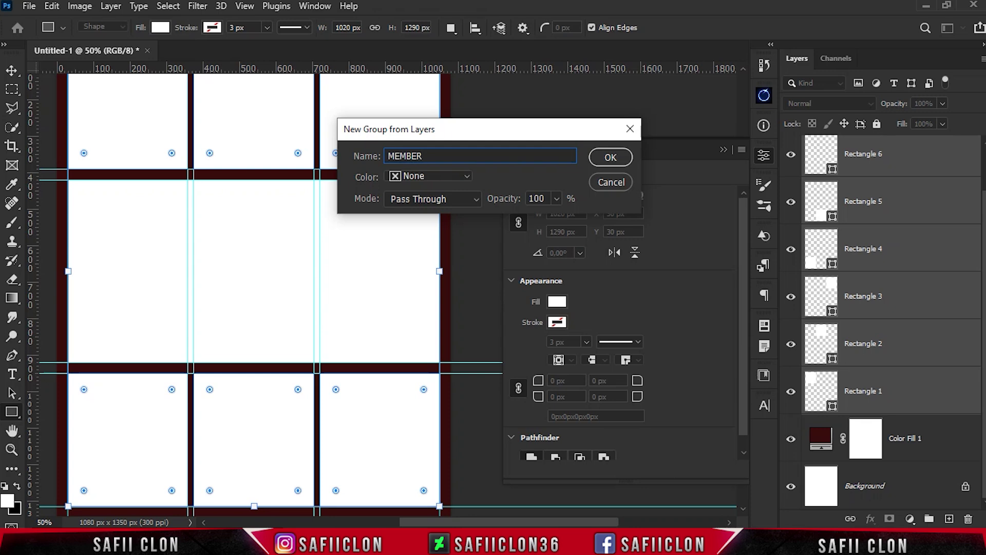
{"action": "left_click", "coordinate": [627, 156]}
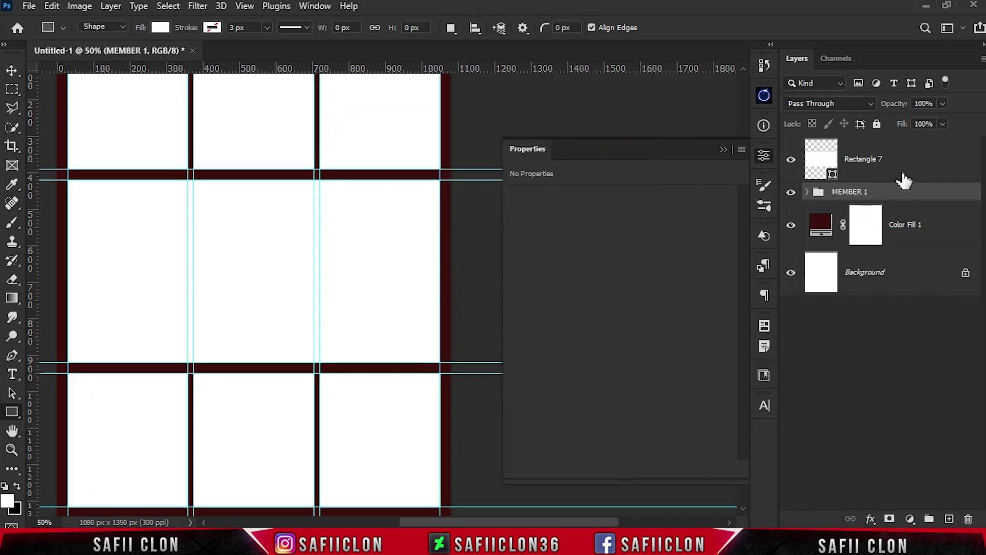
{"action": "left_click", "coordinate": [861, 167]}
{"action": "key", "text": "ctrl+g"}
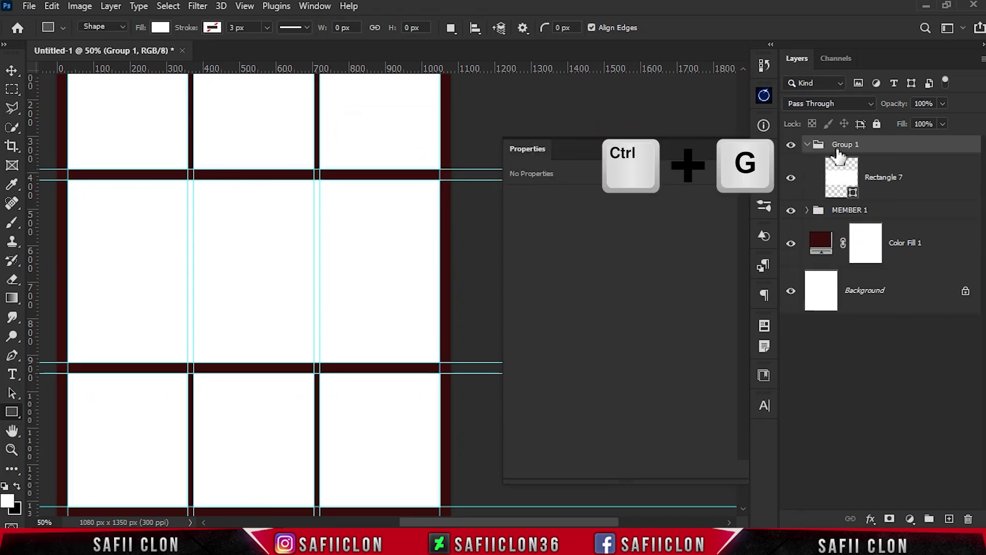
{"action": "double_click", "coordinate": [846, 145]}
{"action": "type", "text": "MEMBER 2"}
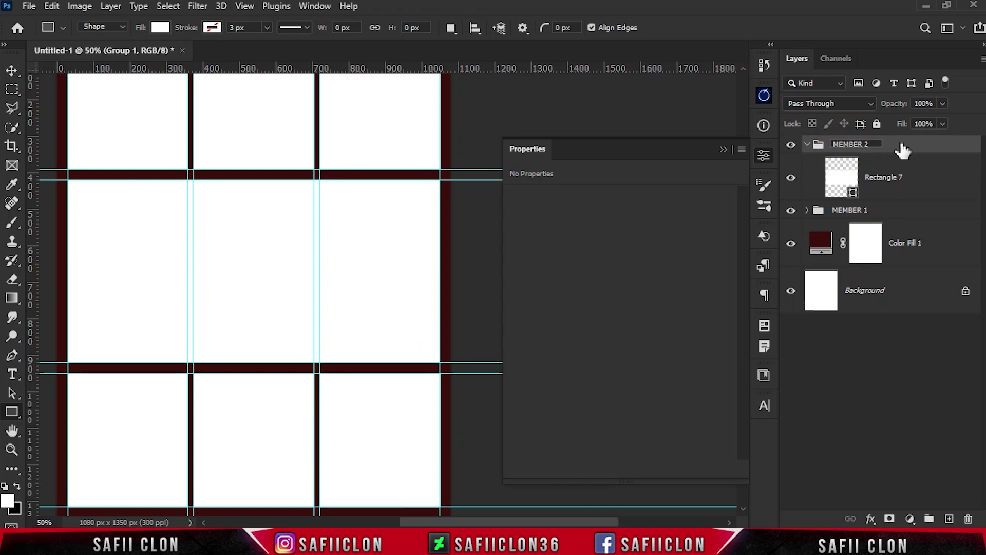
{"action": "left_click", "coordinate": [899, 148]}
{"action": "left_click", "coordinate": [808, 145]}
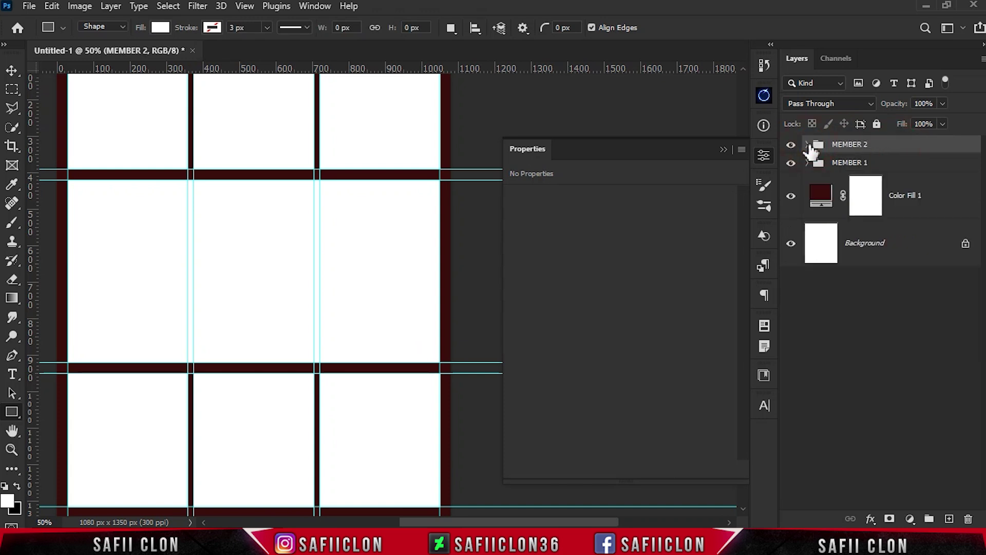
- Group Color Fill 1 into a group named BACKGROUND
{"action": "left_click", "coordinate": [944, 208]}
{"action": "key", "text": "ctrl+g"}
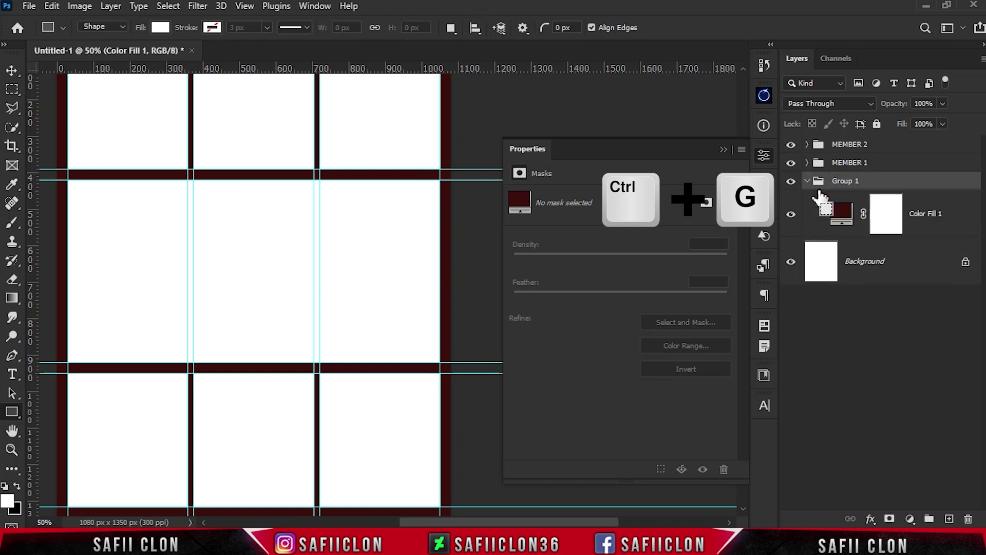
{"action": "double_click", "coordinate": [847, 180]}
{"action": "type", "text": "BACKGROUND"}
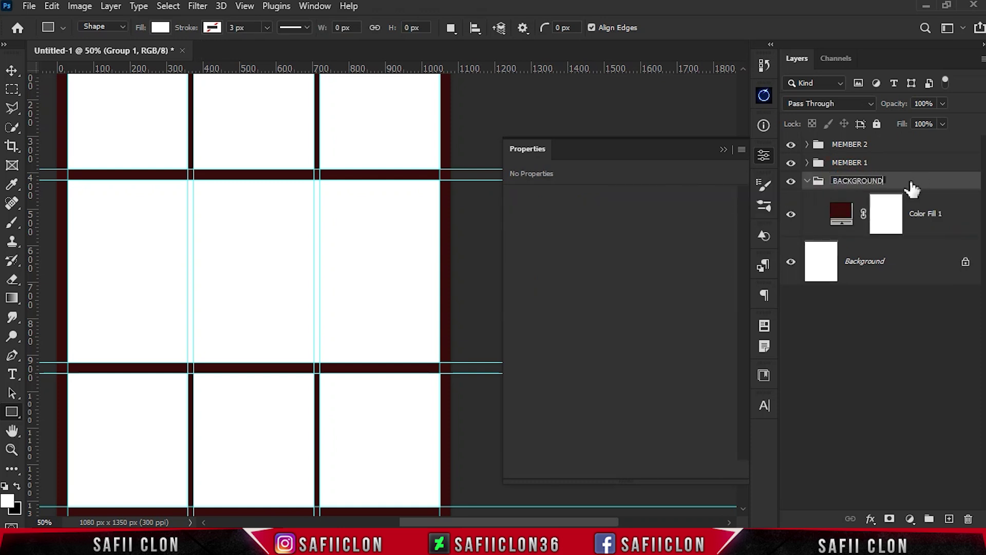
{"action": "key", "text": "Return"}
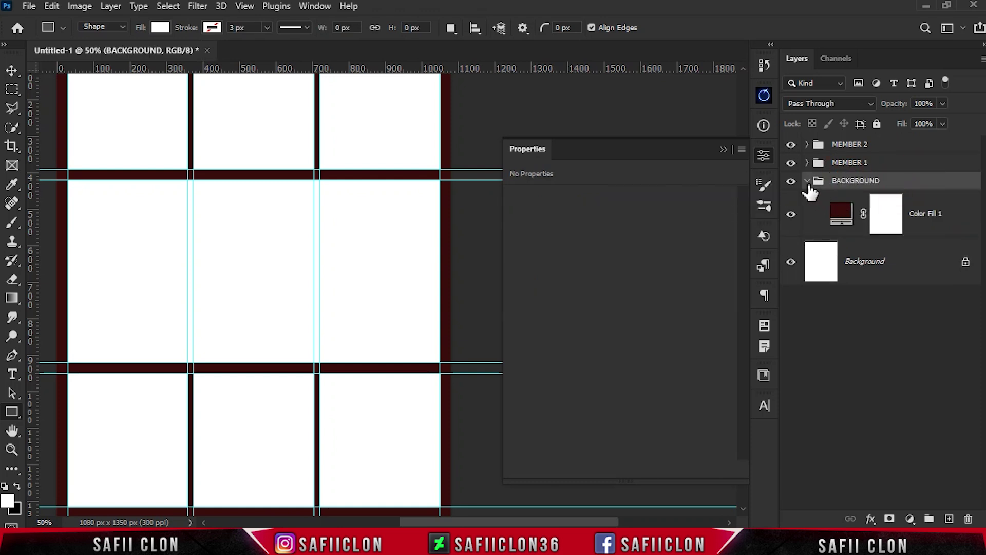
{"action": "left_click", "coordinate": [808, 182]}
{"action": "left_click", "coordinate": [723, 149]}
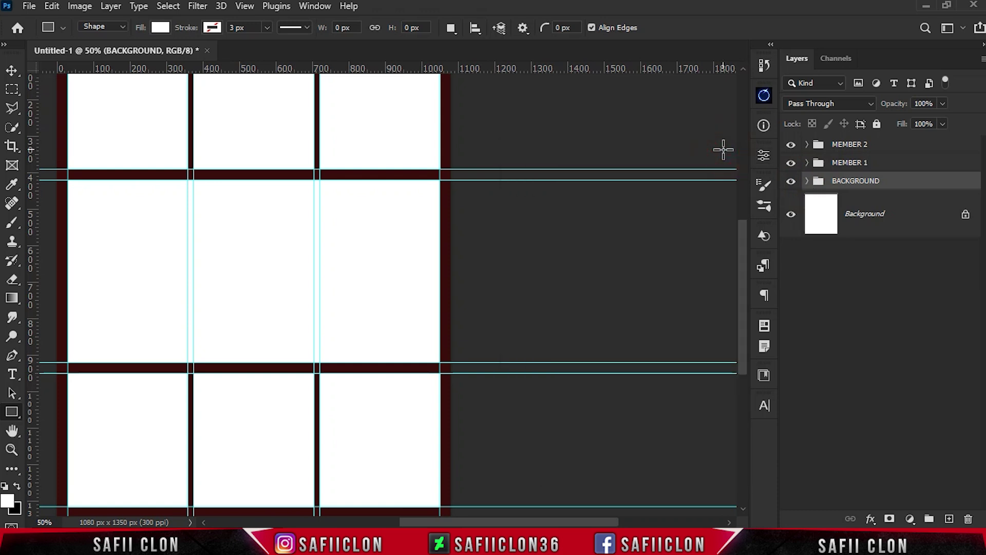
{"action": "scroll", "coordinate": [621, 462], "scroll_direction": "left", "scroll_amount": 5}
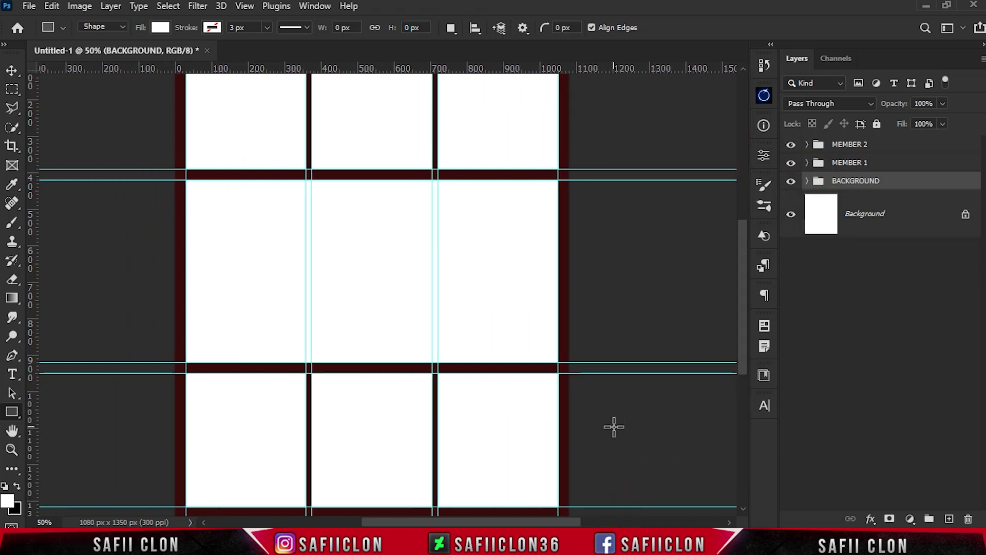
{"action": "key", "text": "ctrl+minus"}
- Place the david-harbour character photo above Rectangle 1 over the top-left cell
{"action": "left_click", "coordinate": [791, 181]}
{"action": "left_click", "coordinate": [909, 164]}
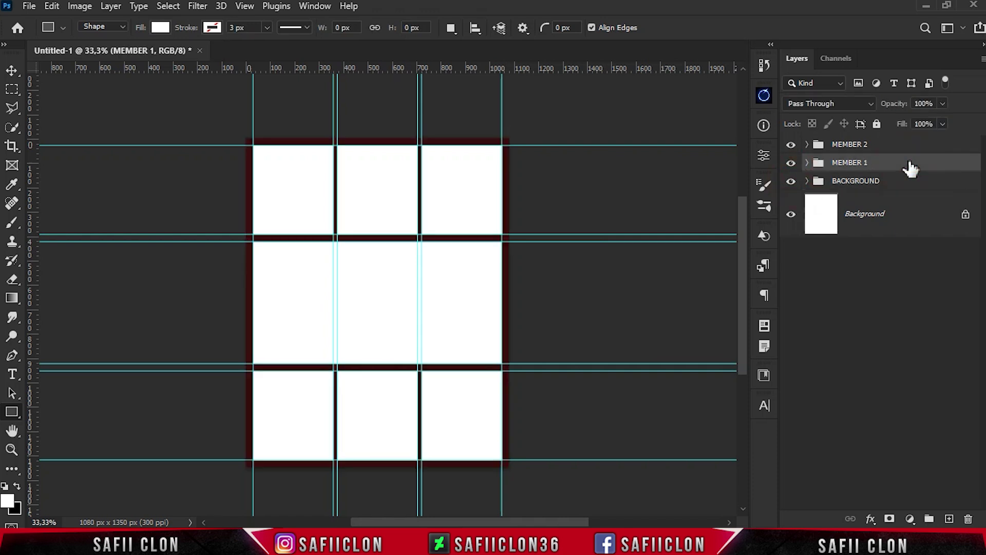
{"action": "left_click", "coordinate": [807, 163]}
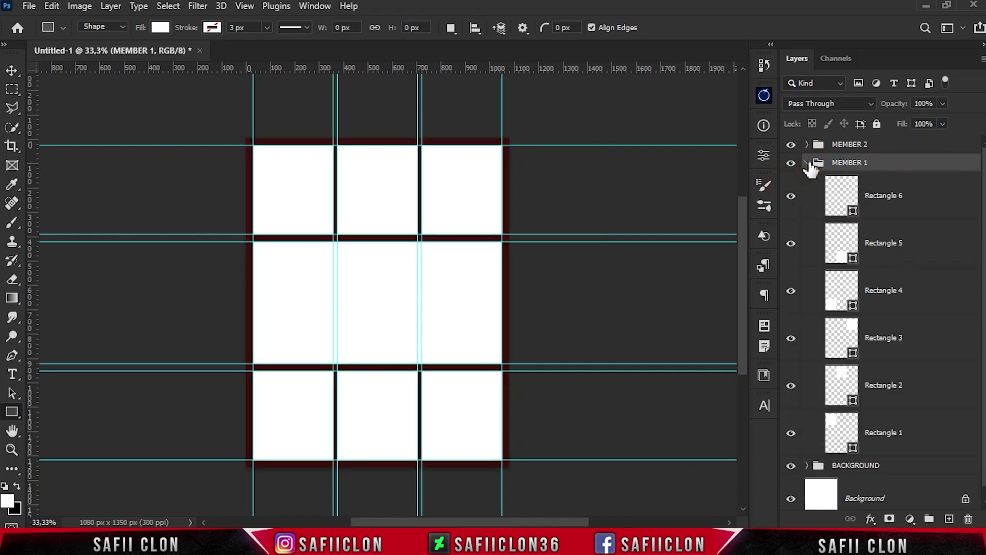
{"action": "left_click", "coordinate": [920, 437]}
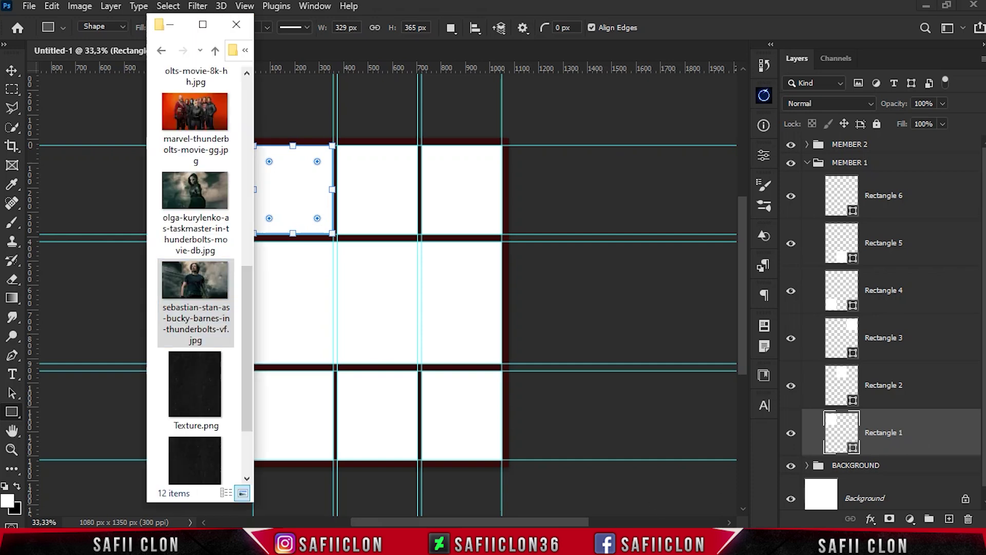
{"action": "left_click_drag", "start_coordinate": [245, 351], "coordinate": [250, 150]}
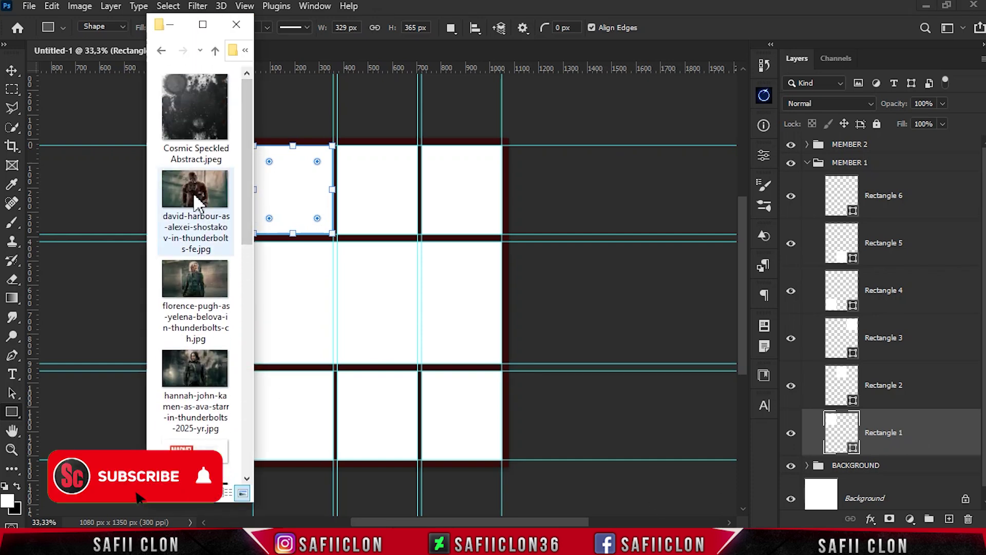
{"action": "left_click_drag", "start_coordinate": [195, 190], "coordinate": [318, 208]}
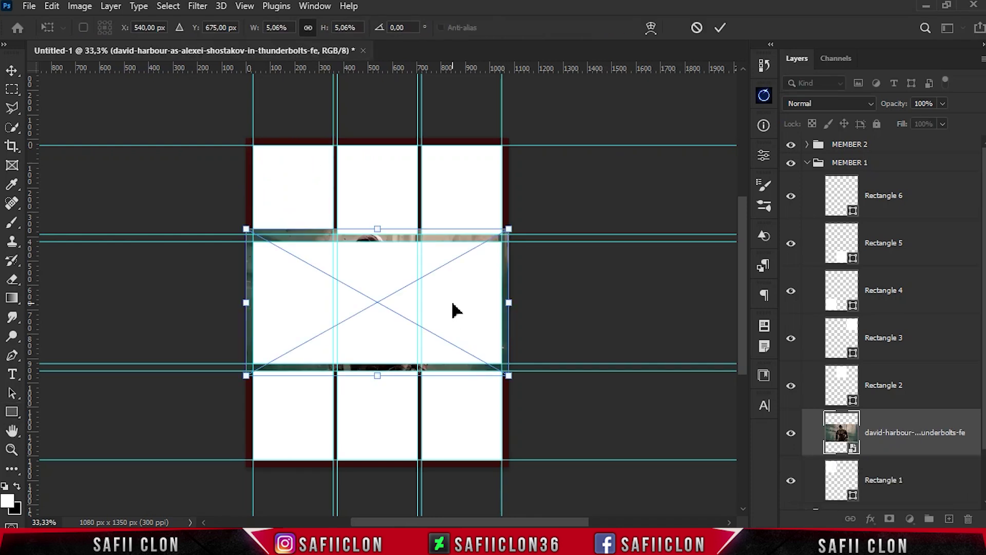
{"action": "left_click_drag", "start_coordinate": [452, 311], "coordinate": [375, 225]}
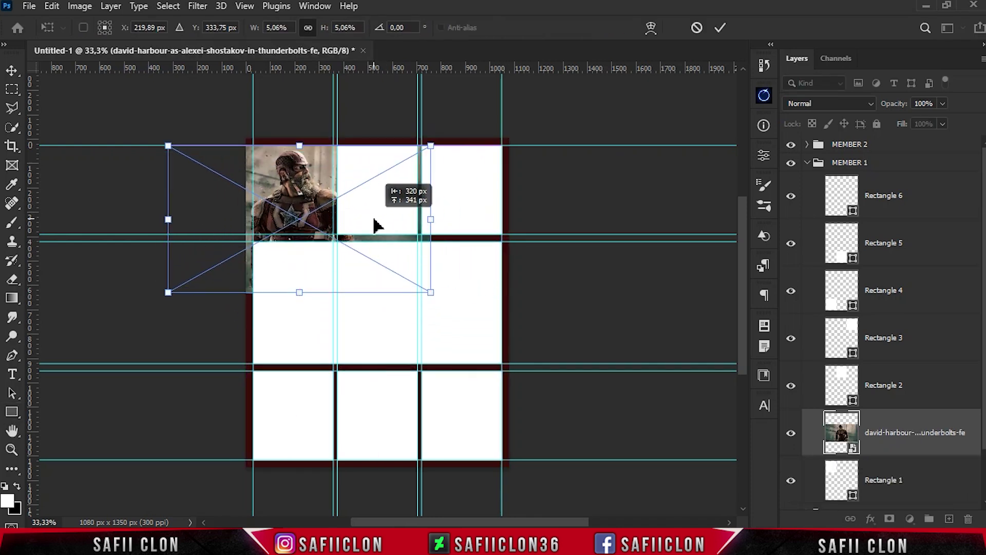
{"action": "left_click", "coordinate": [720, 32]}
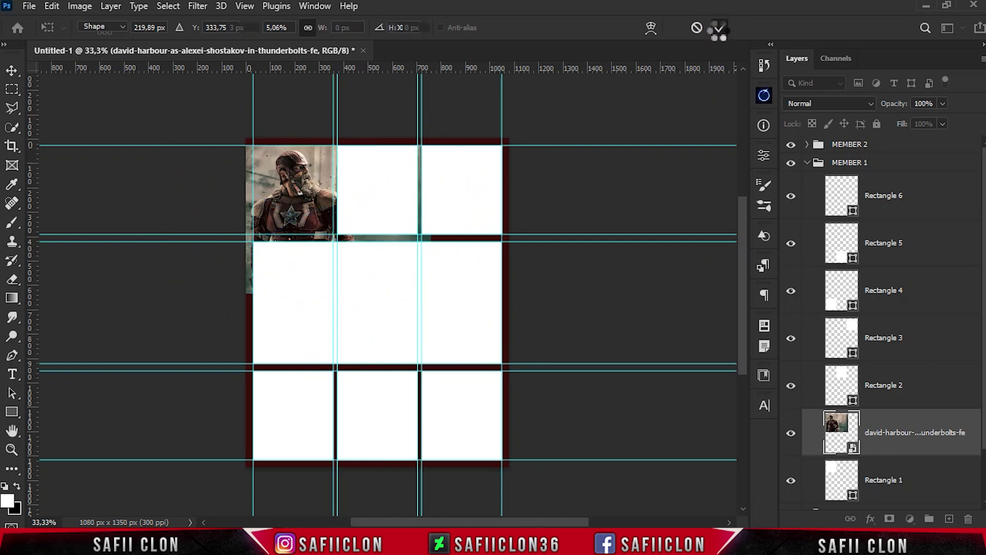
{"action": "scroll", "coordinate": [904, 360], "scroll_direction": "down", "scroll_amount": 2}
{"action": "scroll", "coordinate": [903, 390], "scroll_direction": "down", "scroll_amount": 1}
- Clip the photo to Rectangle 1 and shrink it to fit the top-left cell
{"action": "right_click", "coordinate": [900, 390]}
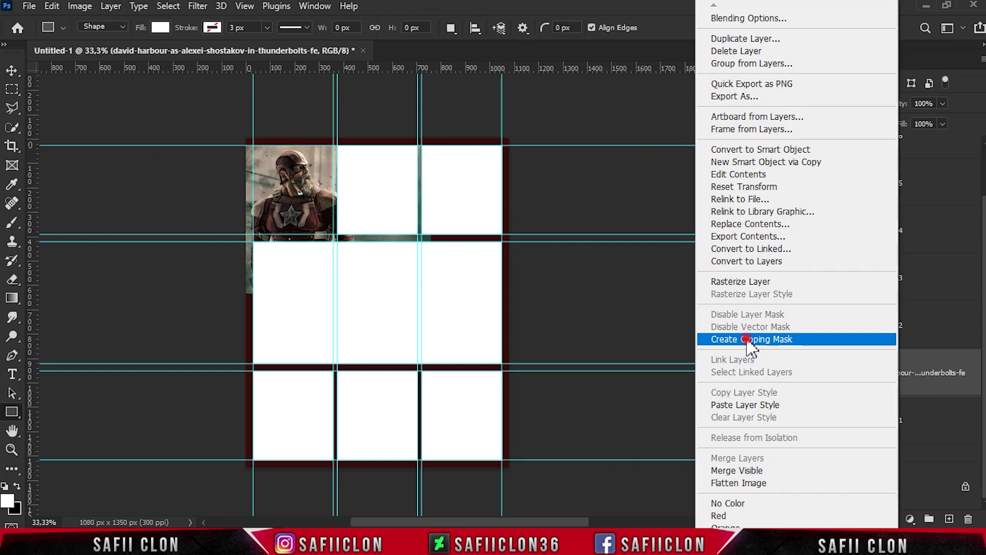
{"action": "left_click", "coordinate": [748, 339]}
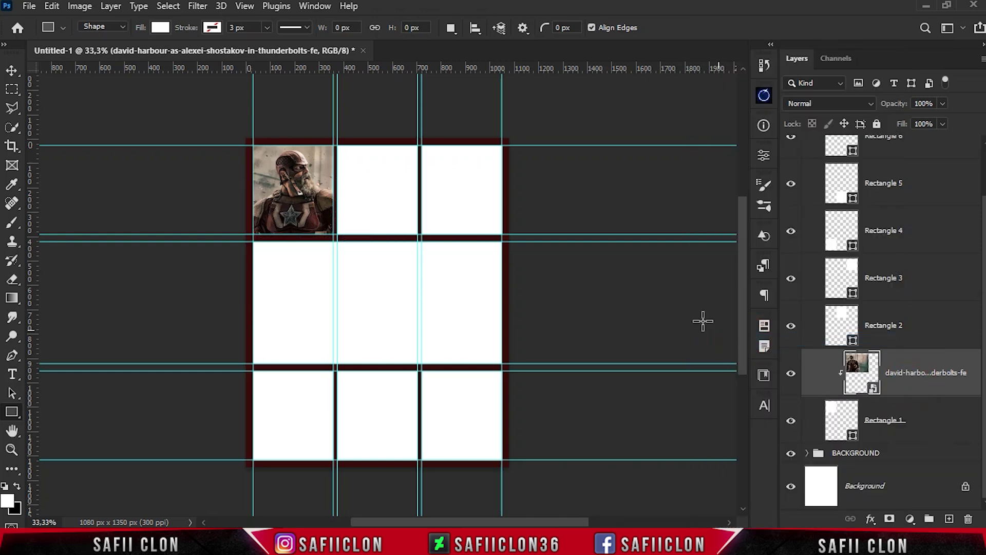
{"action": "key", "text": "ctrl+plus"}
{"action": "scroll", "coordinate": [599, 217], "scroll_direction": "up", "scroll_amount": 2}
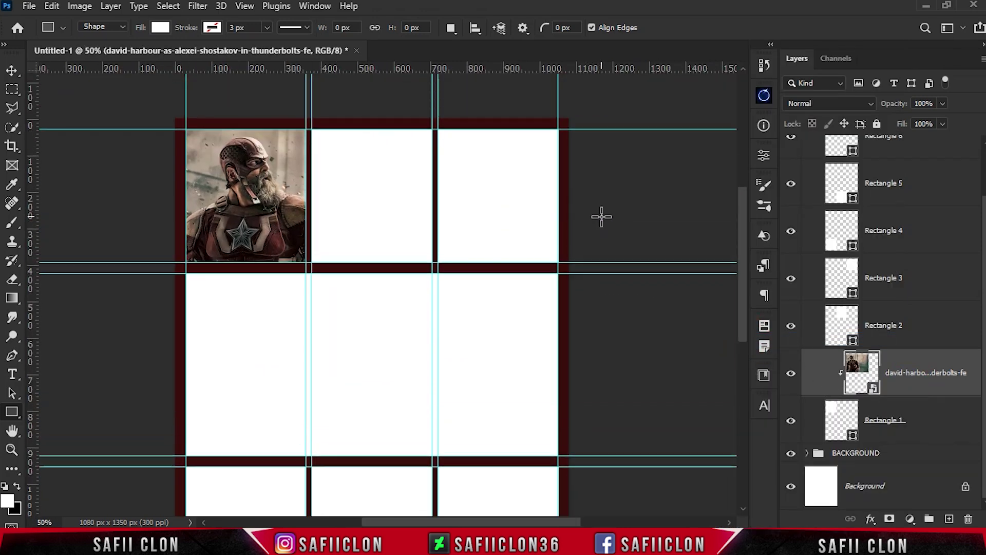
{"action": "key", "text": "ctrl+t"}
{"action": "mouse_move", "coordinate": [452, 348]}
{"action": "left_mouse_down"}
{"action": "mouse_move", "coordinate": [337, 278]}
{"action": "mouse_move", "coordinate": [348, 209]}
{"action": "left_mouse_up"}
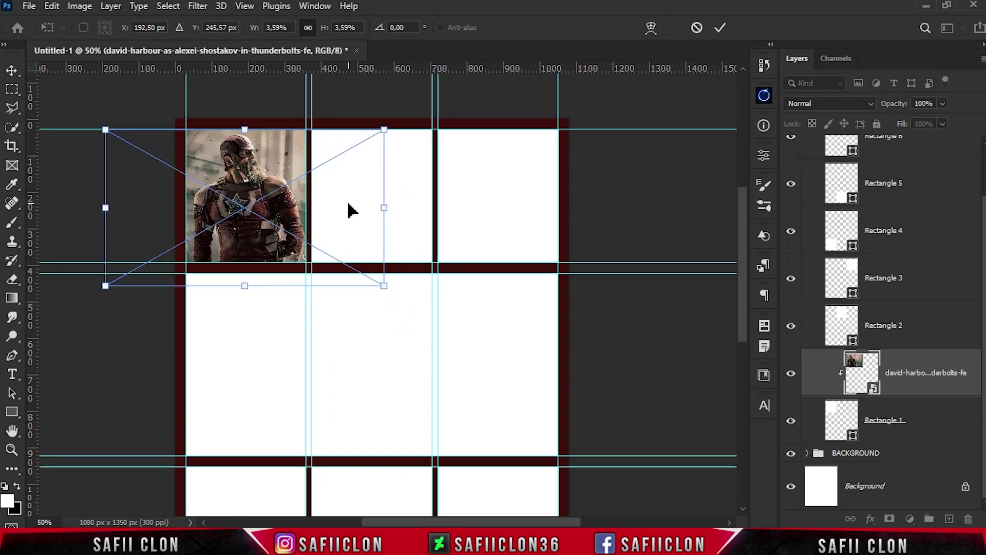
{"action": "left_click", "coordinate": [721, 28]}
{"action": "key", "text": "ctrl+plus"}
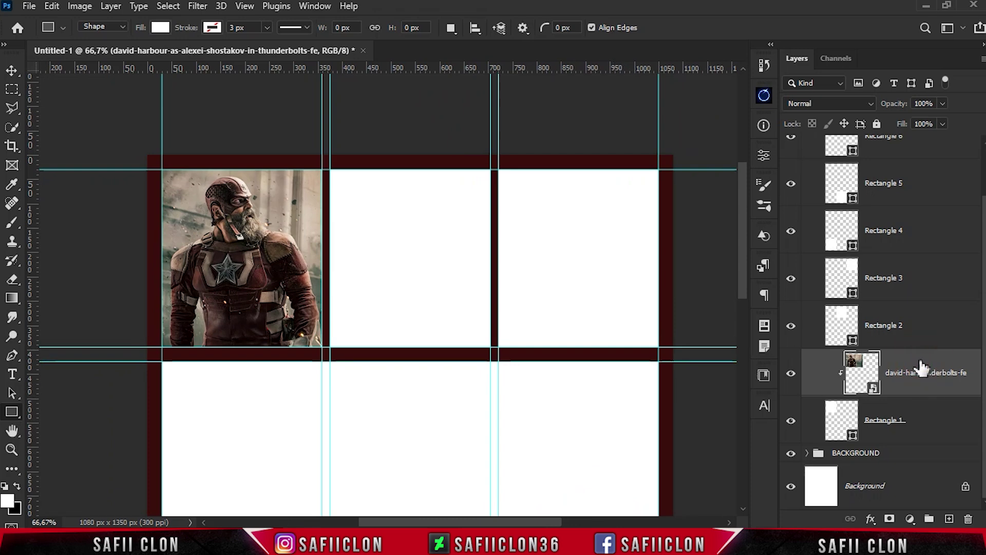
- Duplicate the photo layer and clip the copy to Rectangle 1
{"action": "key", "text": "ctrl+j"}
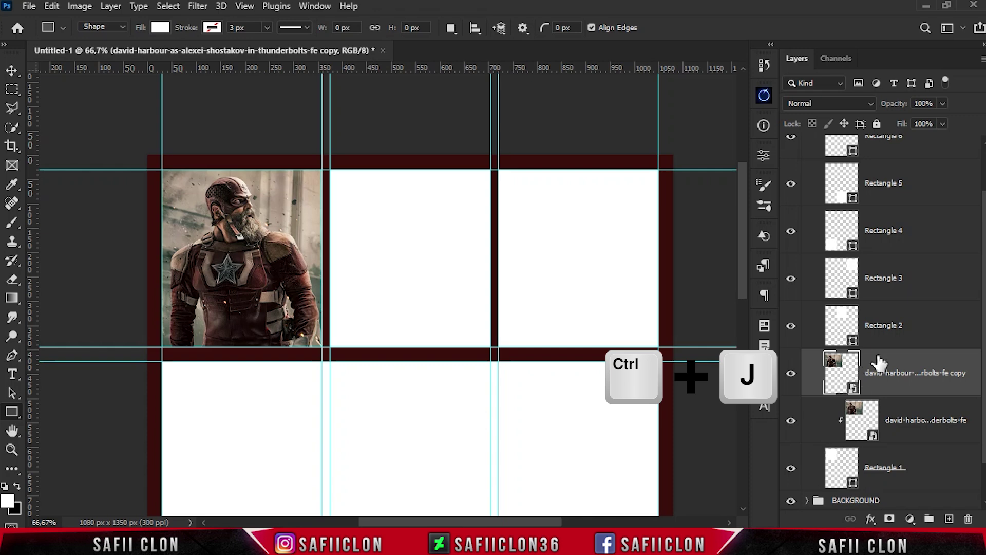
{"action": "right_click", "coordinate": [908, 394]}
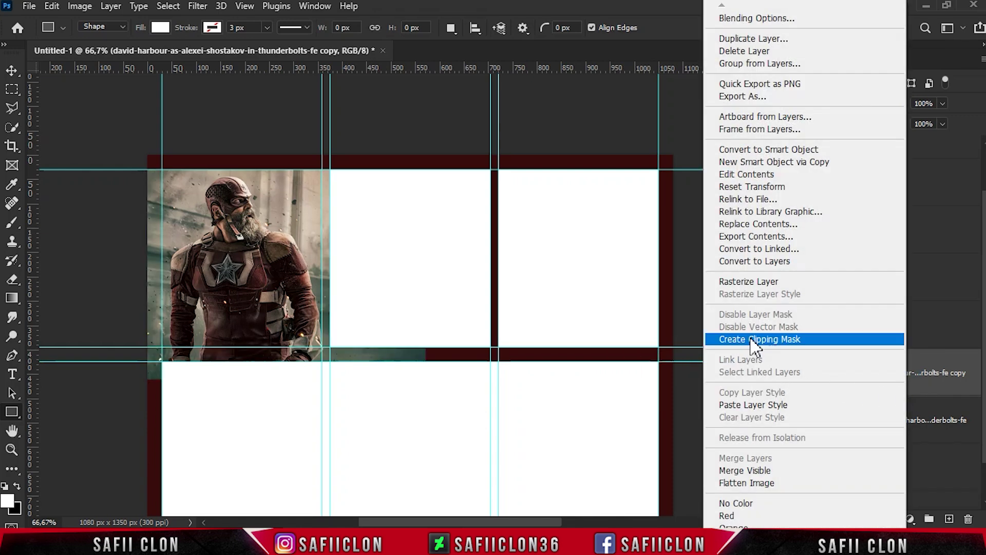
{"action": "left_click", "coordinate": [755, 340]}
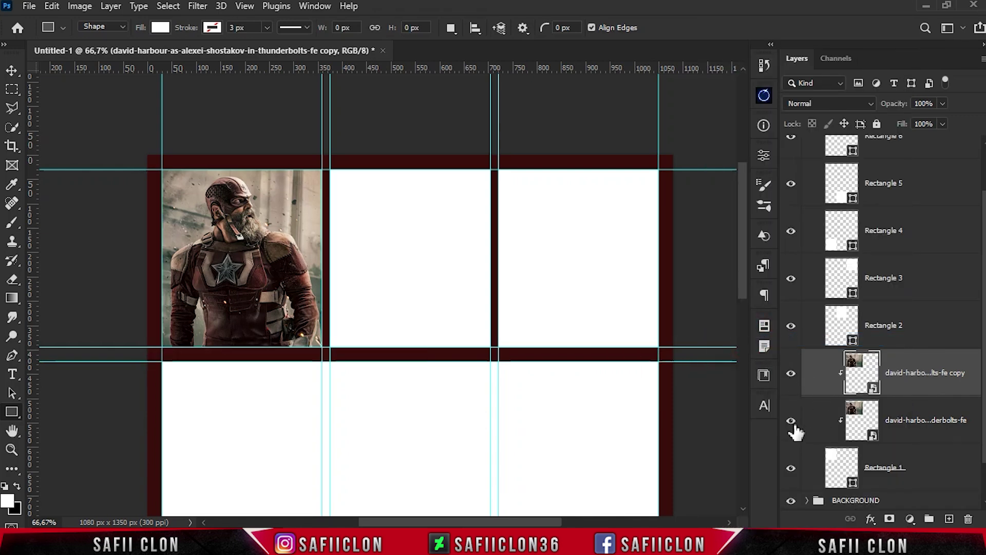
{"action": "right_click", "coordinate": [919, 381]}
- Select Subject on the copy and add a layer mask isolating the figure
{"action": "right_click", "coordinate": [11, 127]}
{"action": "left_click", "coordinate": [57, 136]}
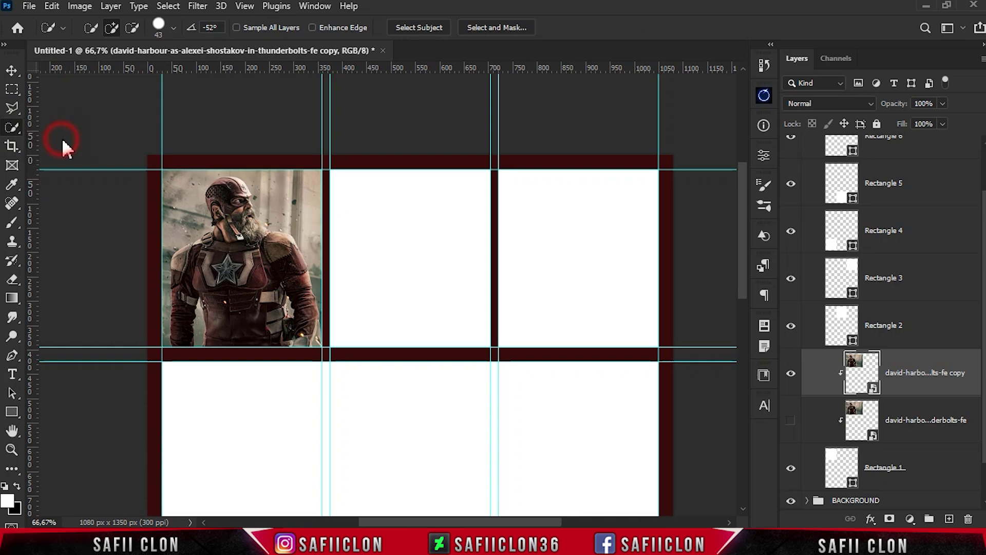
{"action": "left_click", "coordinate": [174, 28]}
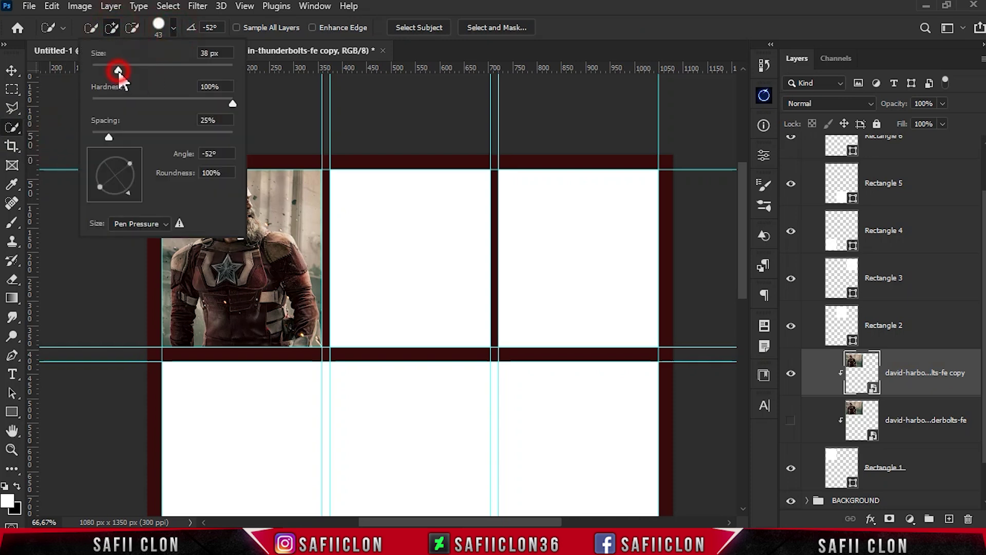
{"action": "left_click", "coordinate": [172, 28]}
{"action": "left_click", "coordinate": [427, 28]}
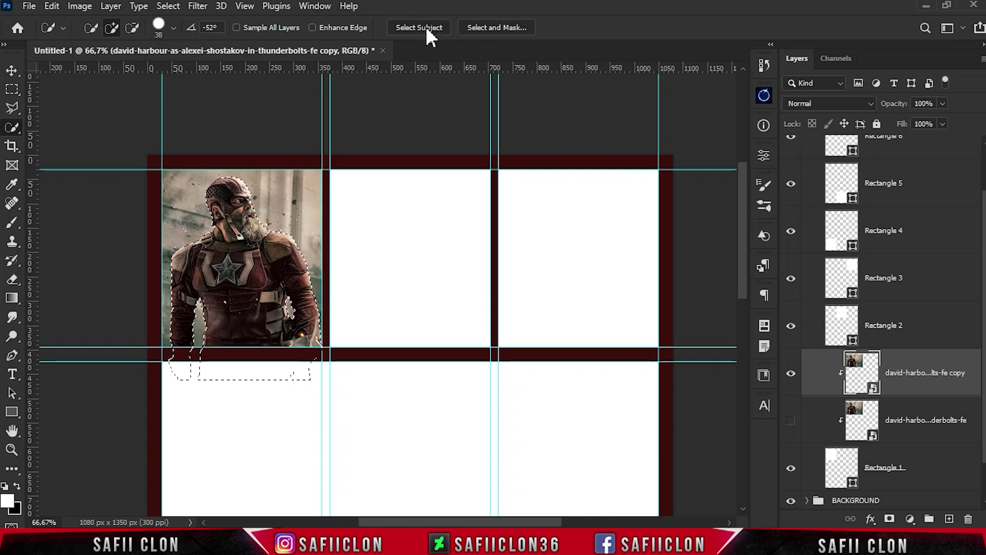
{"action": "left_click", "coordinate": [890, 519]}
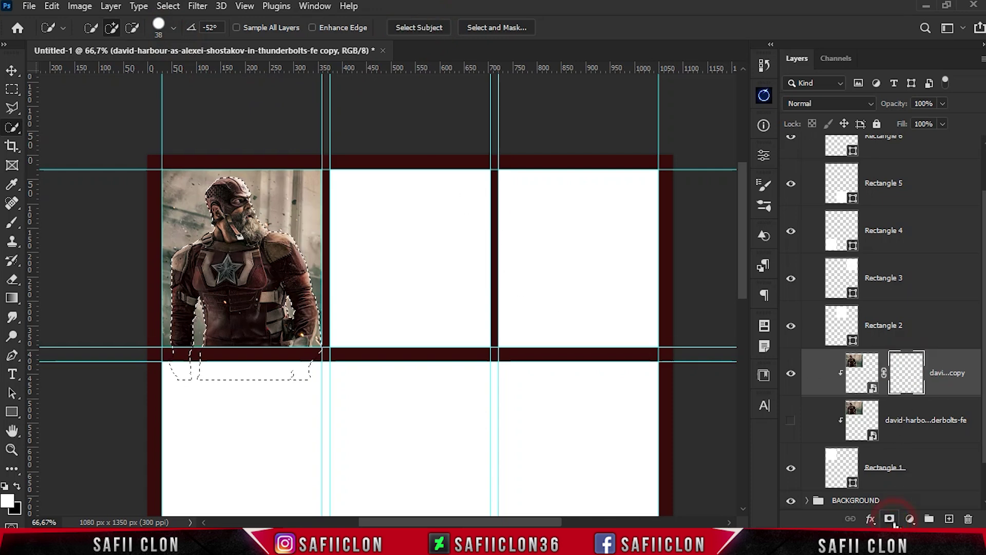
{"action": "left_click", "coordinate": [790, 422]}
{"action": "left_click", "coordinate": [790, 422]}
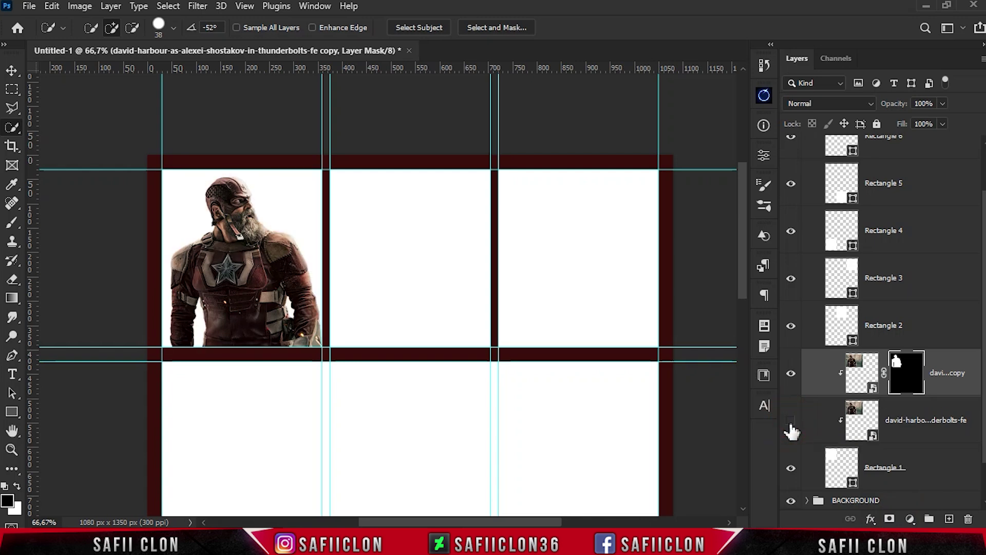
{"action": "key", "text": "ctrl+2"}
{"action": "right_click", "coordinate": [951, 359]}
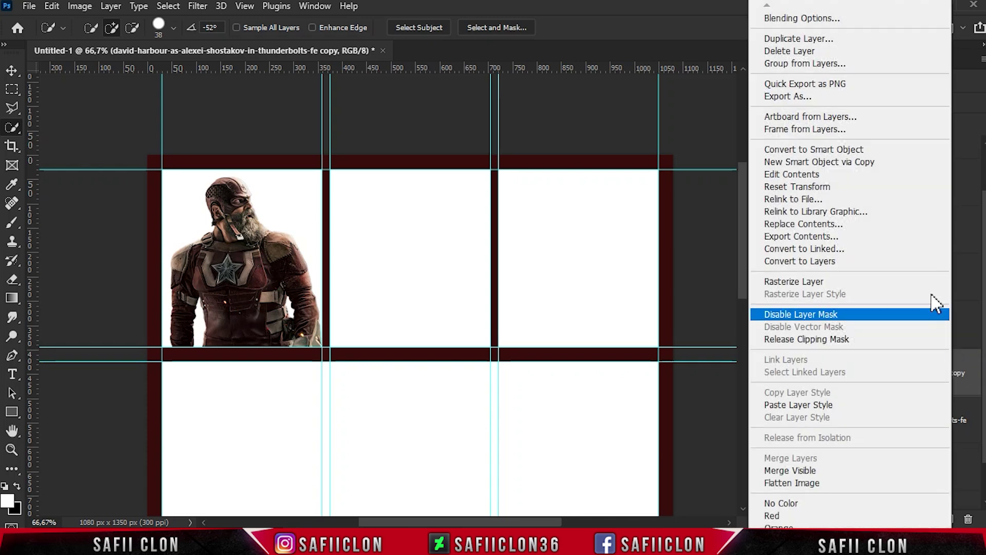
- Give the masked copy a halftone Pattern Overlay in Soft Light at 2% scale
{"action": "left_click", "coordinate": [836, 15]}
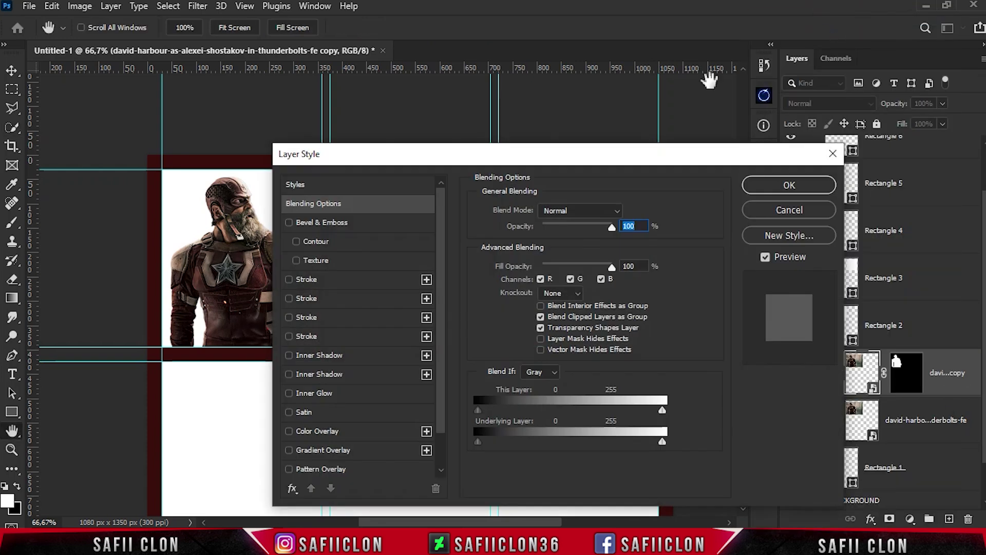
{"action": "left_click_drag", "start_coordinate": [532, 155], "coordinate": [611, 152]}
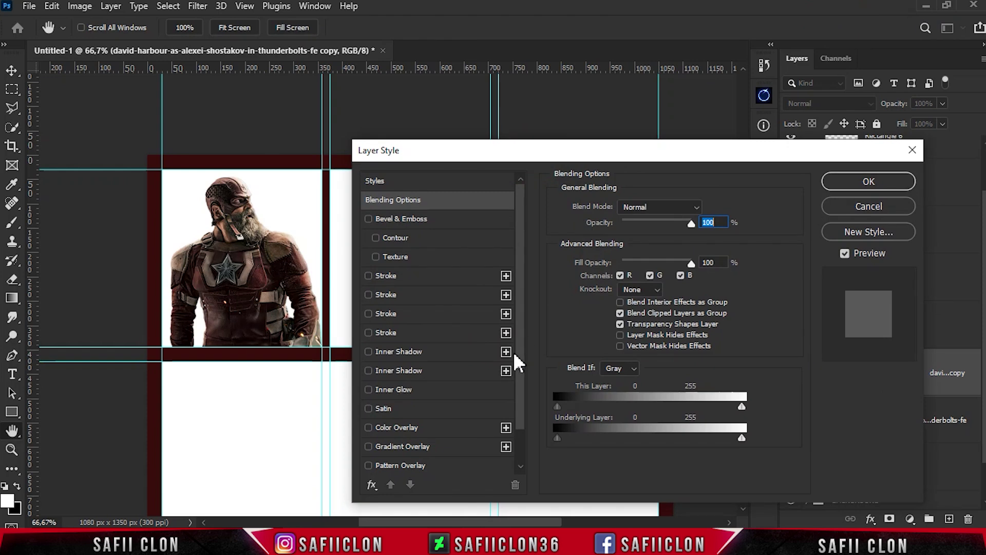
{"action": "left_click_drag", "start_coordinate": [519, 357], "coordinate": [524, 406]}
{"action": "left_click", "coordinate": [430, 426]}
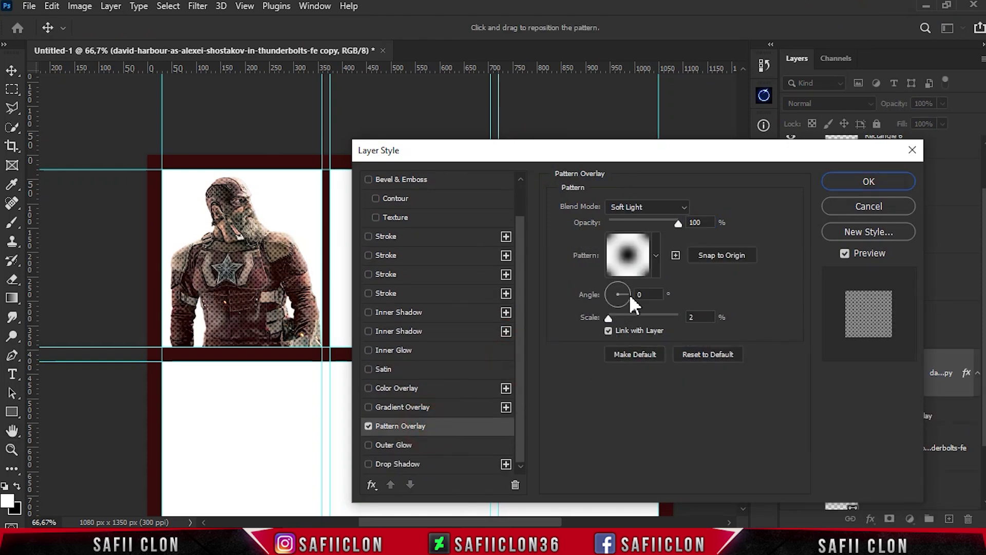
{"action": "left_click", "coordinate": [628, 256]}
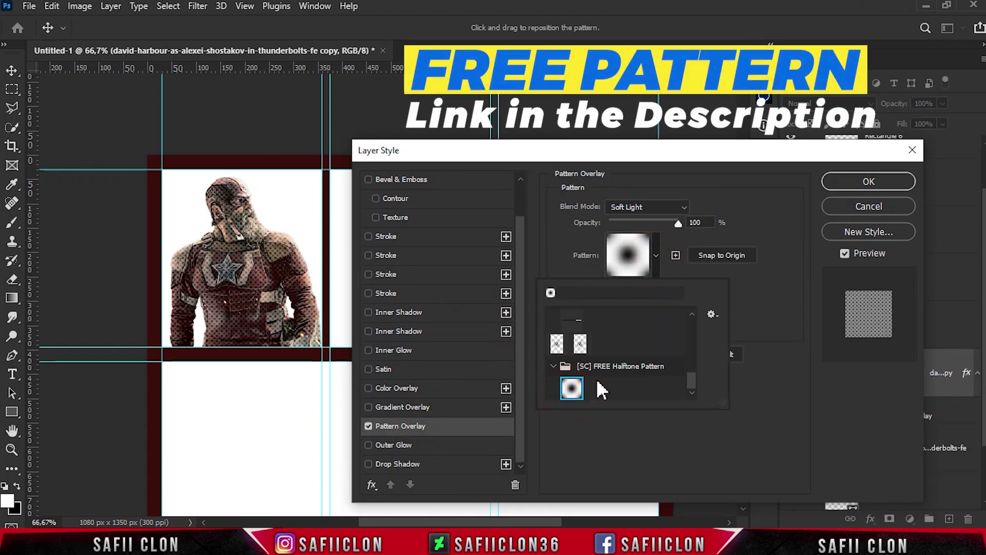
{"action": "left_click", "coordinate": [679, 209]}
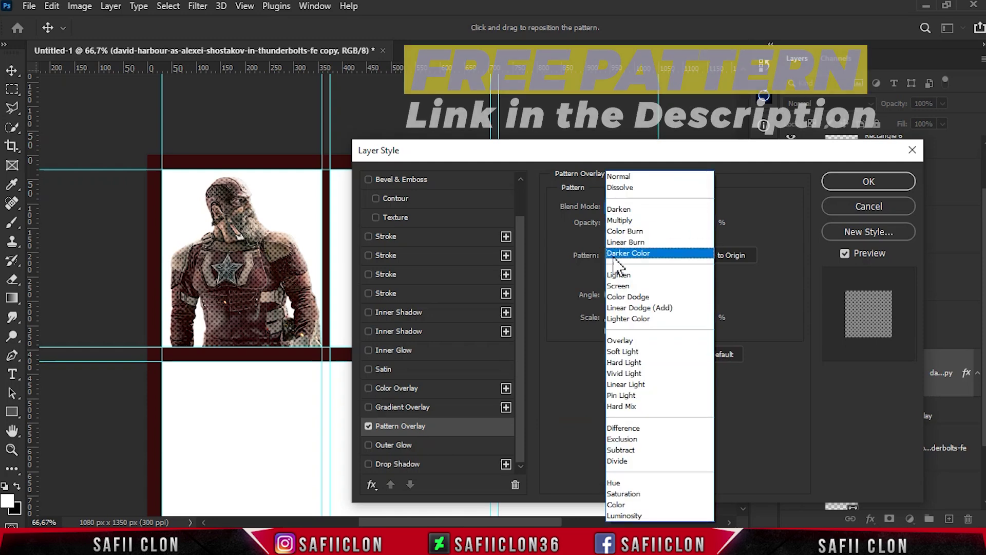
{"action": "left_click", "coordinate": [623, 352]}
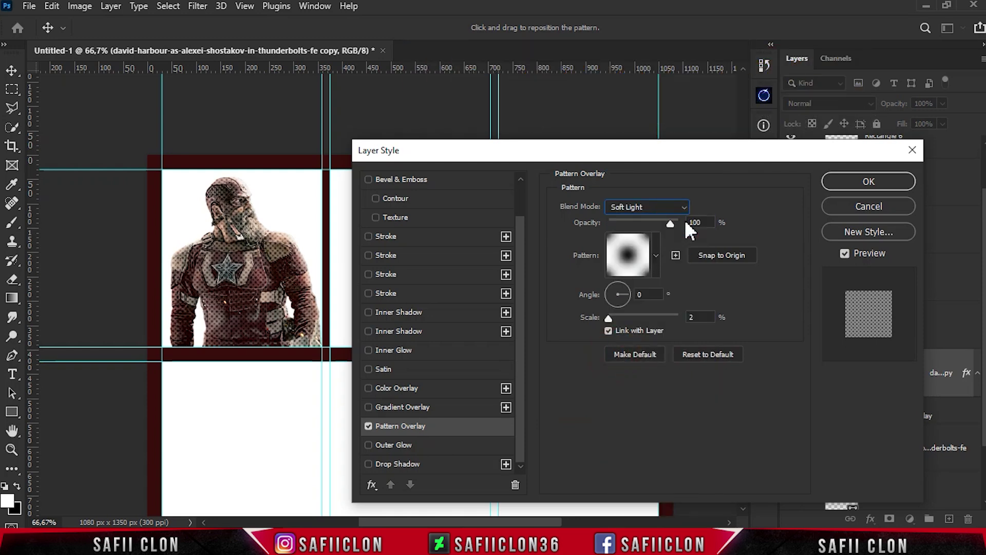
{"action": "left_click_drag", "start_coordinate": [609, 319], "coordinate": [609, 316]}
{"action": "type", "text": "2"}
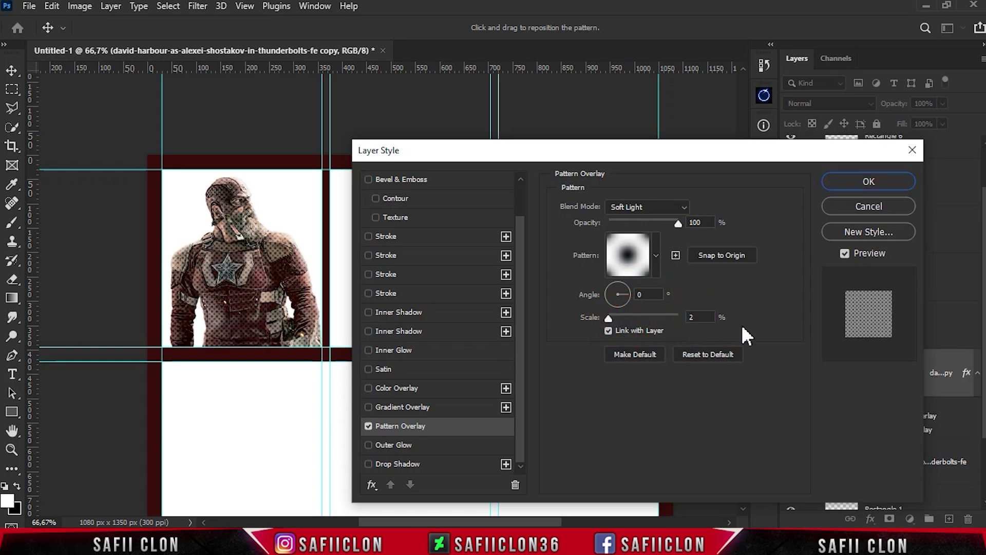
{"action": "left_click", "coordinate": [869, 183]}
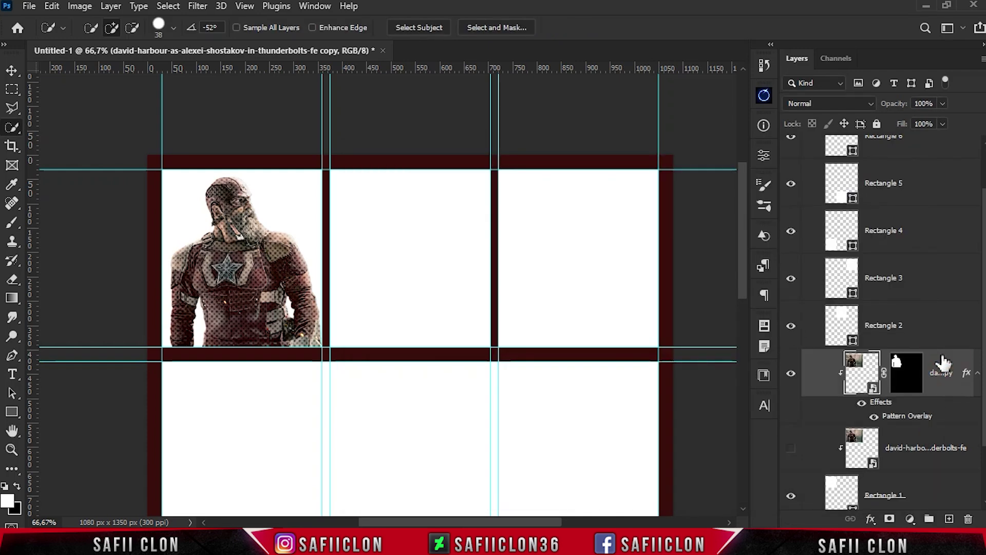
- Apply a reversed orange-purple Gradient Map to the cutout layer
{"action": "left_click", "coordinate": [80, 6]}
{"action": "mouse_move", "coordinate": [103, 45]}
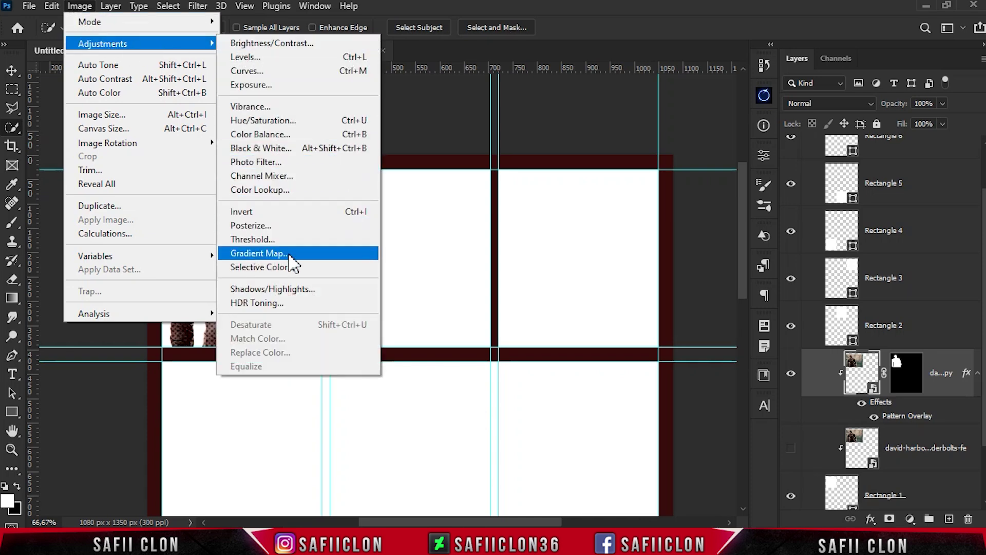
{"action": "left_click", "coordinate": [260, 253]}
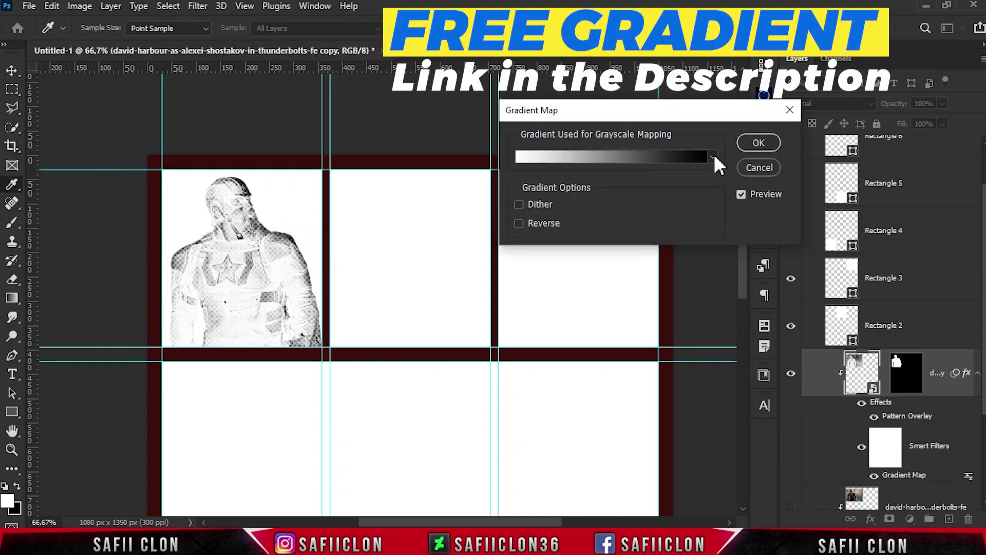
{"action": "left_click", "coordinate": [713, 157]}
{"action": "scroll", "coordinate": [678, 339], "scroll_direction": "down", "scroll_amount": 1}
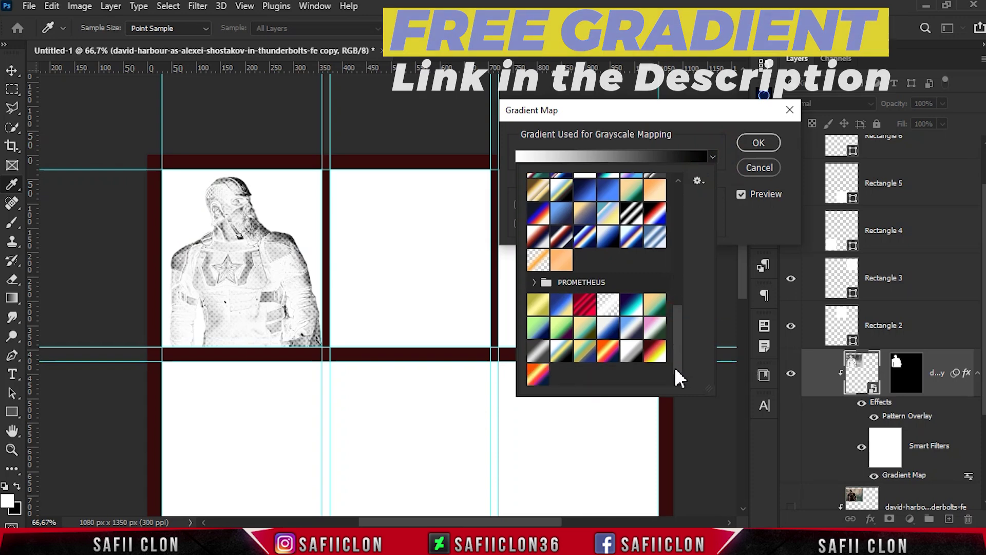
{"action": "left_click", "coordinate": [538, 375]}
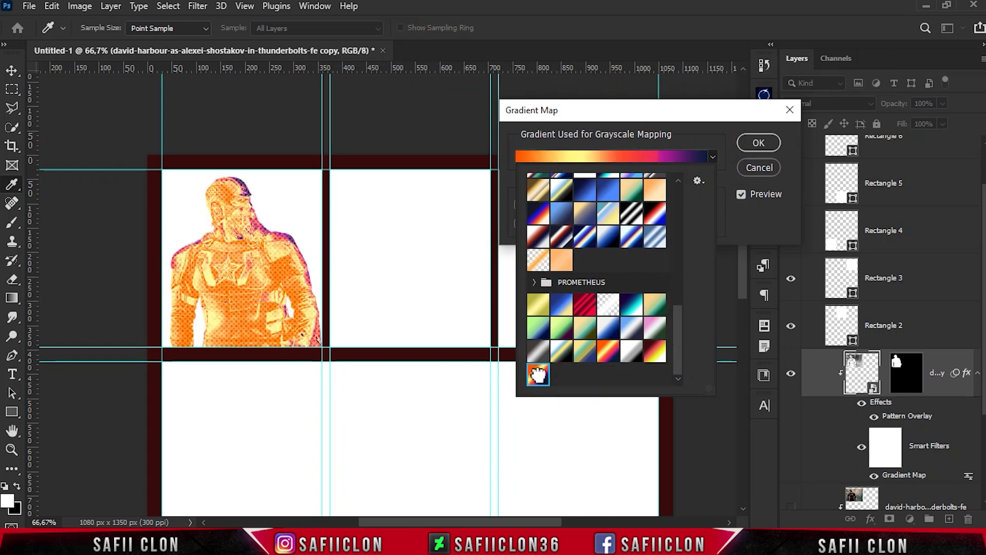
{"action": "left_click", "coordinate": [712, 157]}
{"action": "left_click", "coordinate": [519, 223]}
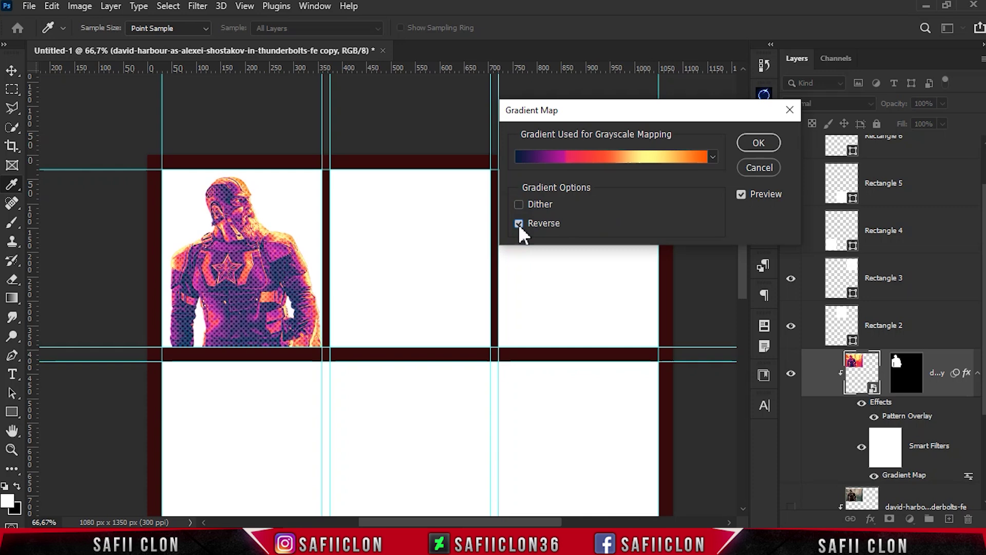
{"action": "left_click", "coordinate": [760, 143]}
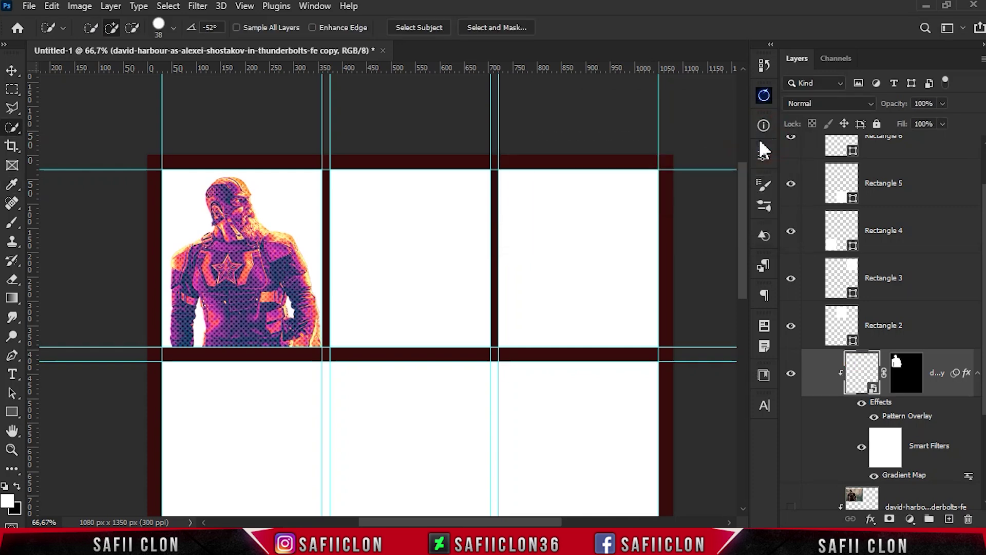
- Make the background photo layer visible again
{"action": "scroll", "coordinate": [855, 392], "scroll_direction": "down", "scroll_amount": 3}
{"action": "scroll", "coordinate": [855, 393], "scroll_direction": "down", "scroll_amount": 1}
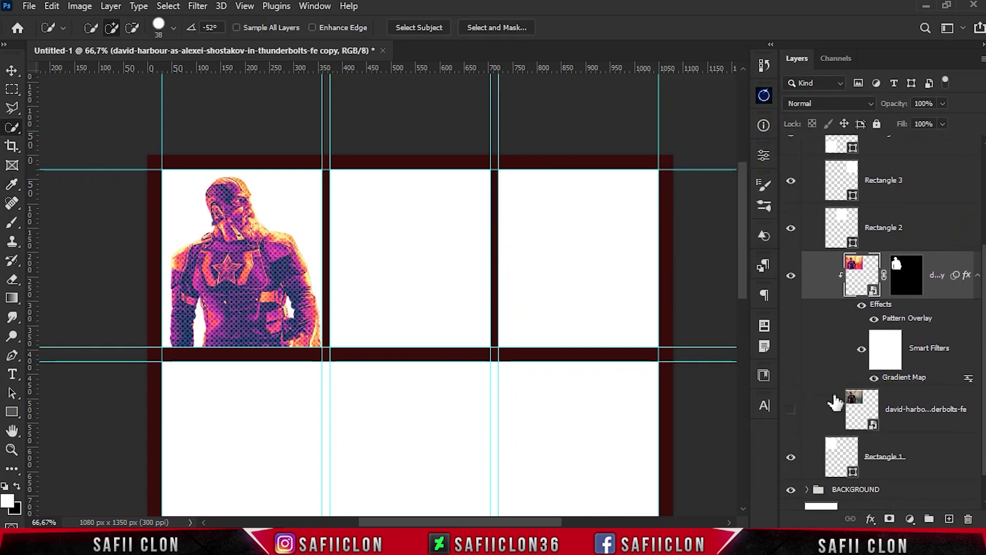
{"action": "left_click", "coordinate": [791, 411]}
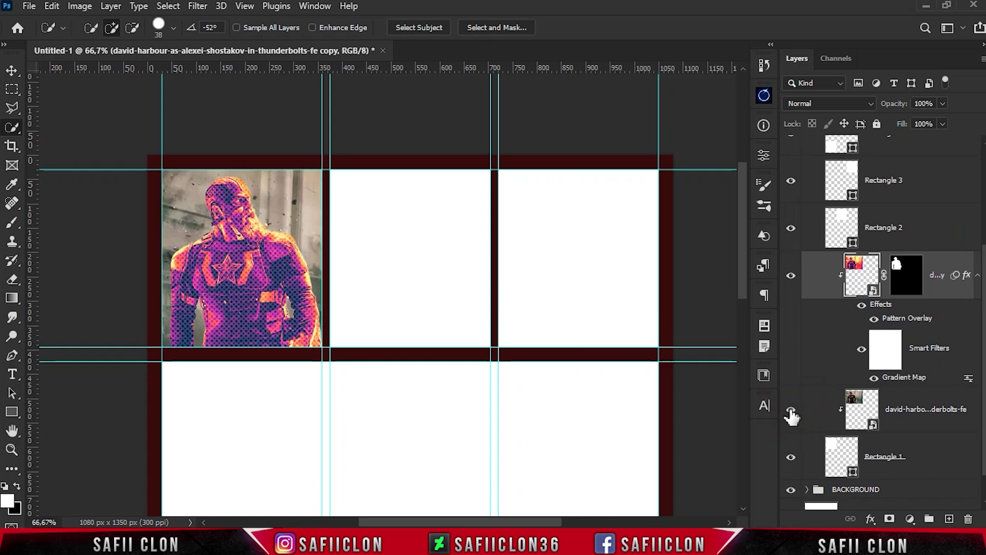
- Apply a red-to-yellow Gradient Map to the background photo layer
{"action": "left_click", "coordinate": [912, 407]}
{"action": "left_click", "coordinate": [80, 7]}
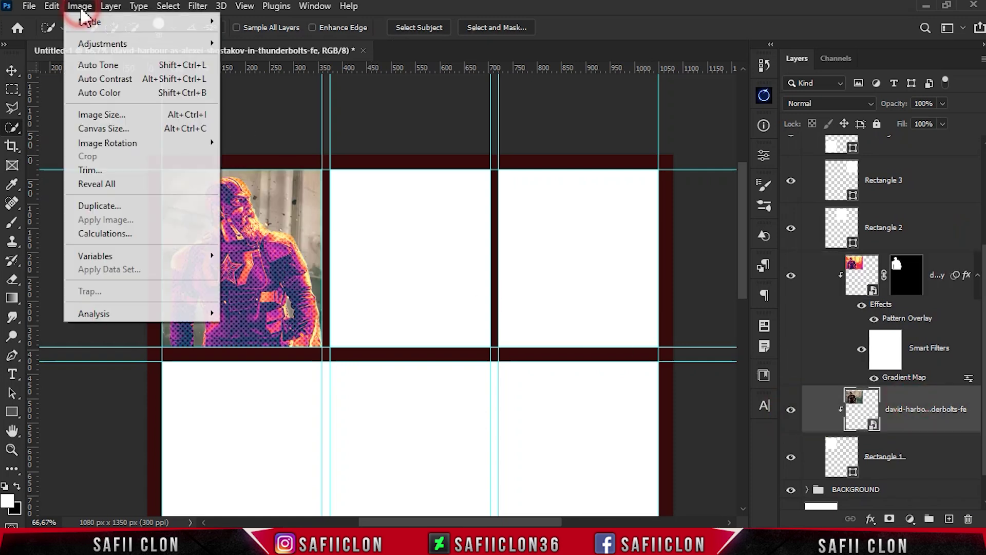
{"action": "mouse_move", "coordinate": [103, 44]}
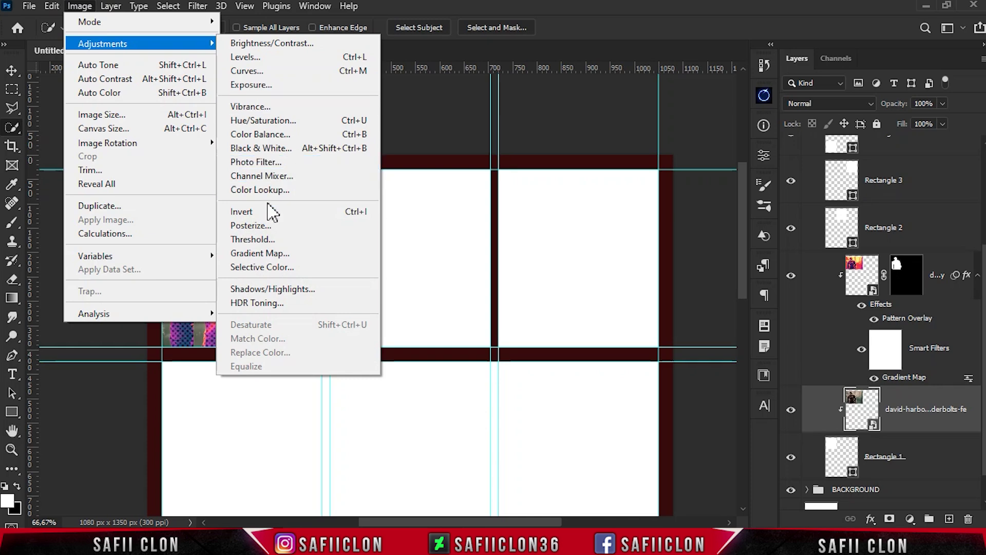
{"action": "left_click", "coordinate": [294, 248]}
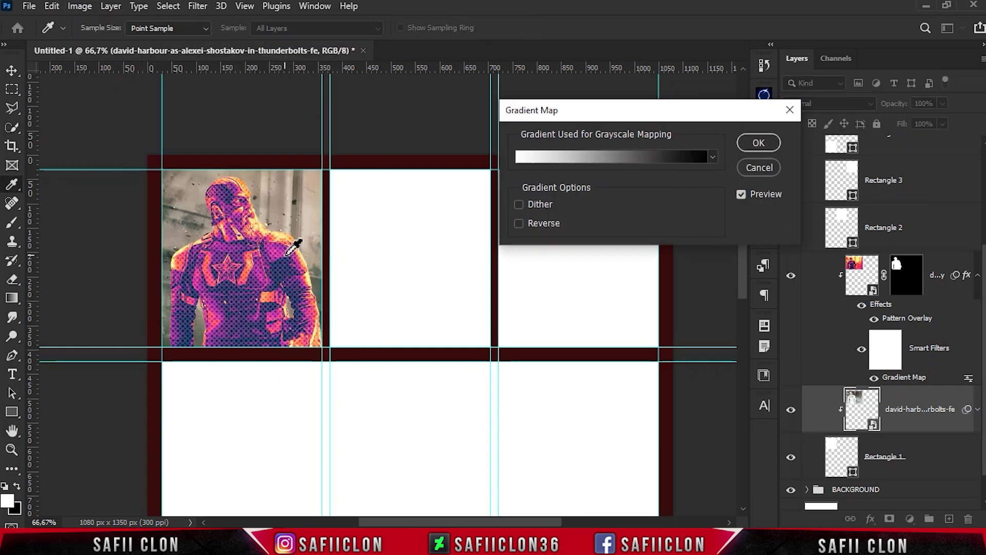
{"action": "left_click", "coordinate": [643, 154]}
{"action": "mouse_move", "coordinate": [897, 169]}
{"action": "left_mouse_down"}
{"action": "mouse_move", "coordinate": [901, 237]}
{"action": "mouse_move", "coordinate": [892, 247]}
{"action": "left_mouse_up"}
{"action": "left_click", "coordinate": [764, 239]}
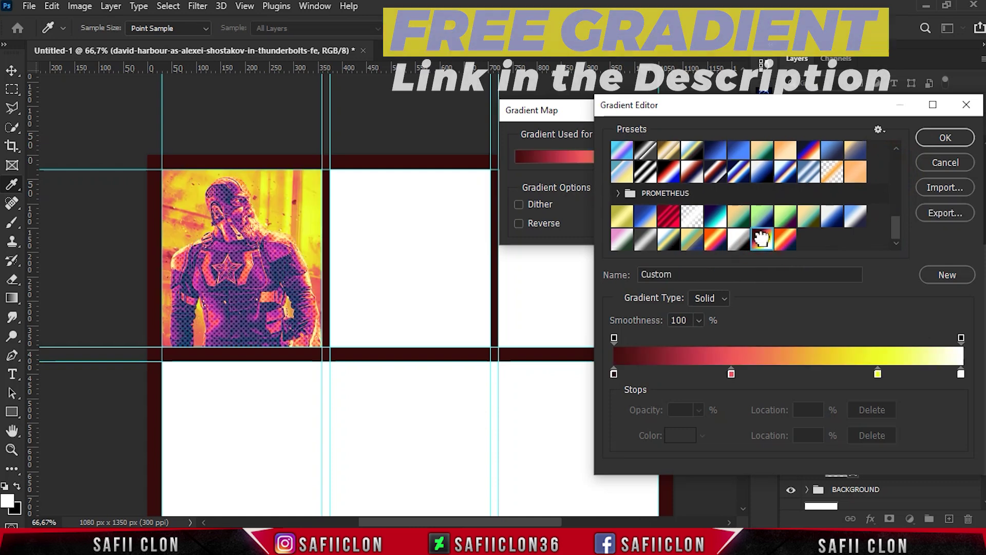
{"action": "left_click", "coordinate": [944, 138]}
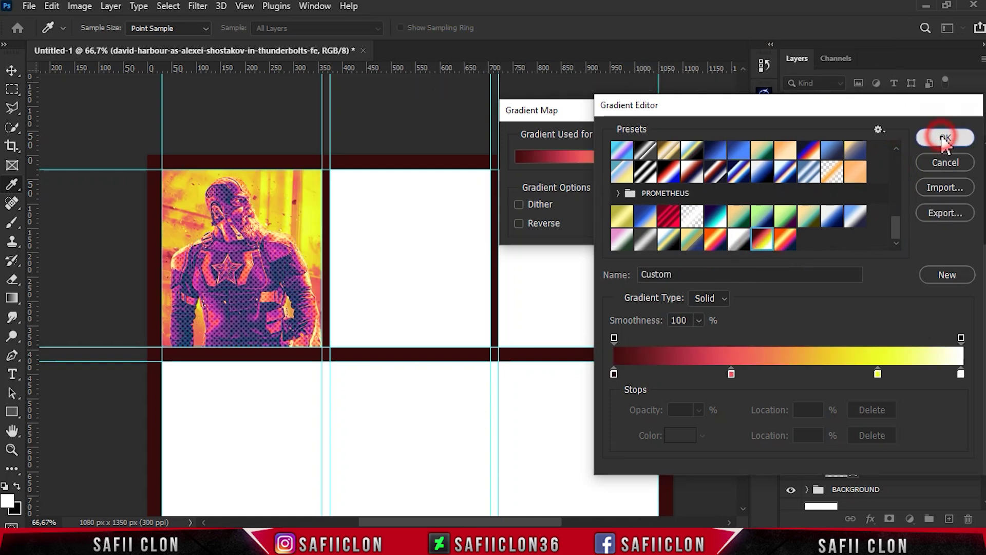
{"action": "left_click", "coordinate": [760, 143]}
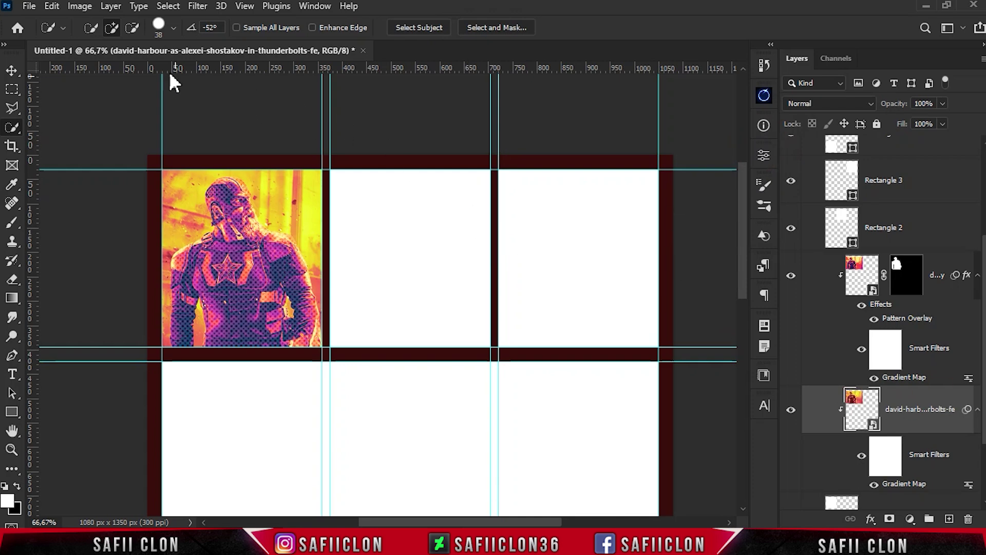
- Posterize the background photo at 5 levels
{"action": "left_click", "coordinate": [81, 7]}
{"action": "mouse_move", "coordinate": [103, 44]}
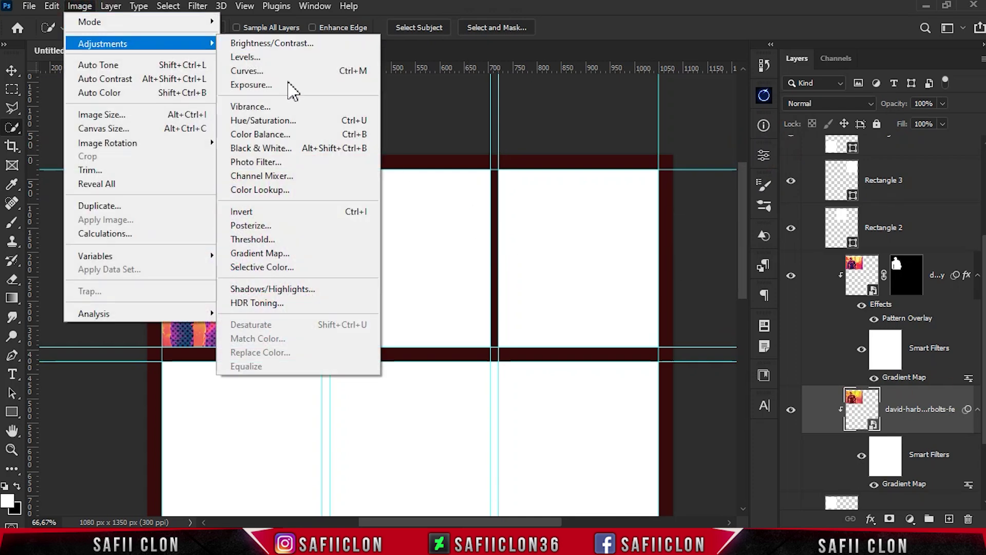
{"action": "left_click", "coordinate": [280, 228]}
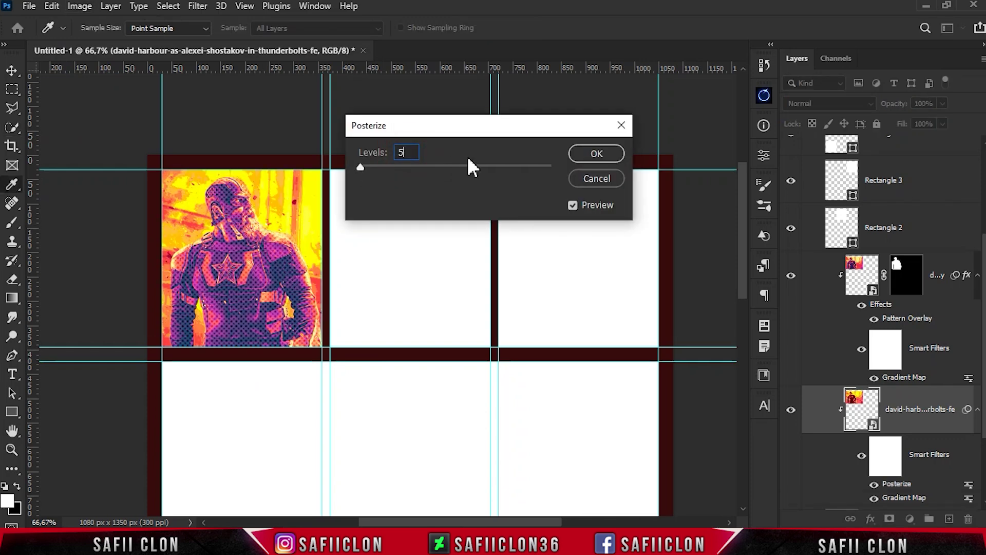
{"action": "left_click", "coordinate": [596, 156]}
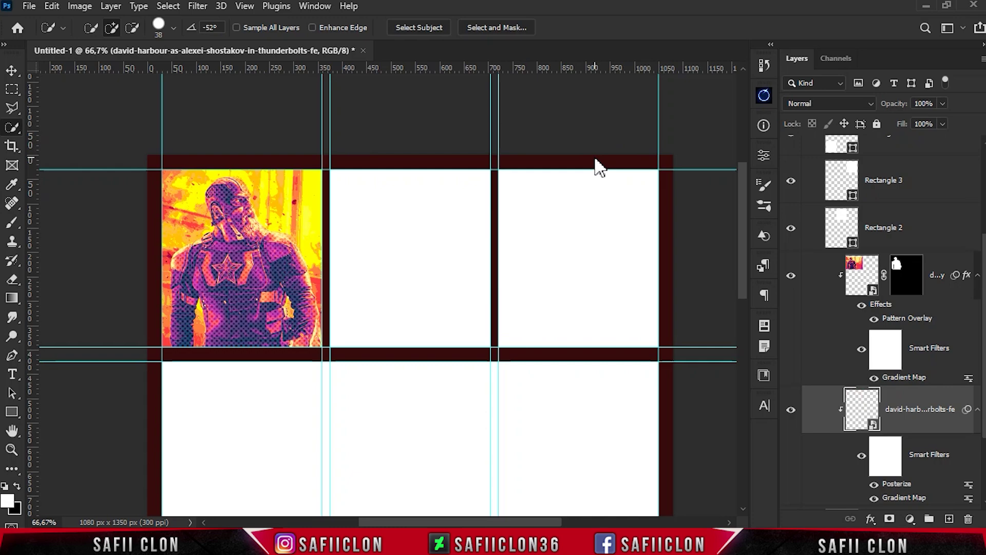
- Hide the guides and zoom in to review the first panel
{"action": "key", "text": "ctrl+h"}
{"action": "key", "text": "ctrl+1"}
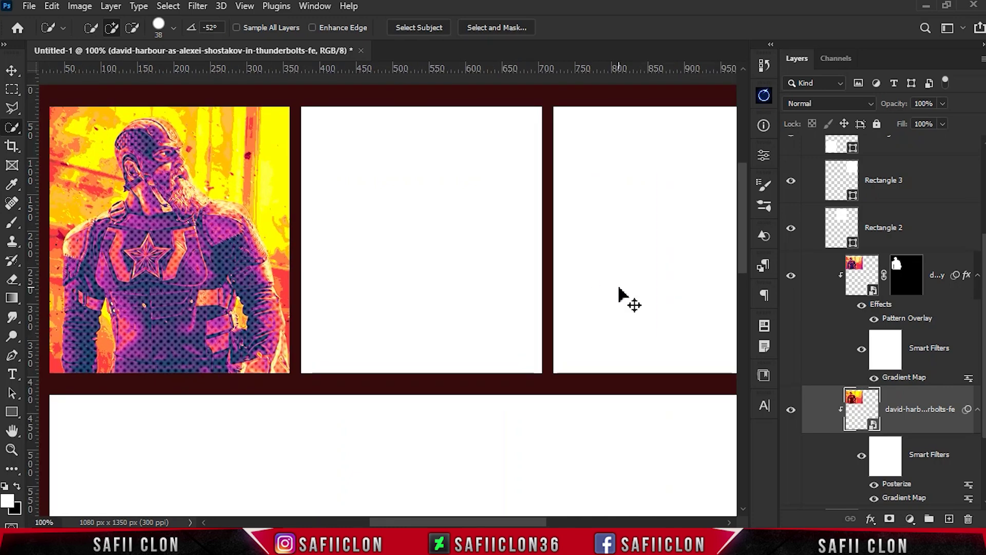
{"action": "left_click_drag", "start_coordinate": [537, 523], "coordinate": [493, 523]}
{"action": "scroll", "coordinate": [569, 440], "scroll_direction": "up", "scroll_amount": 2}
{"action": "scroll", "coordinate": [568, 439], "scroll_direction": "down", "scroll_amount": 2}
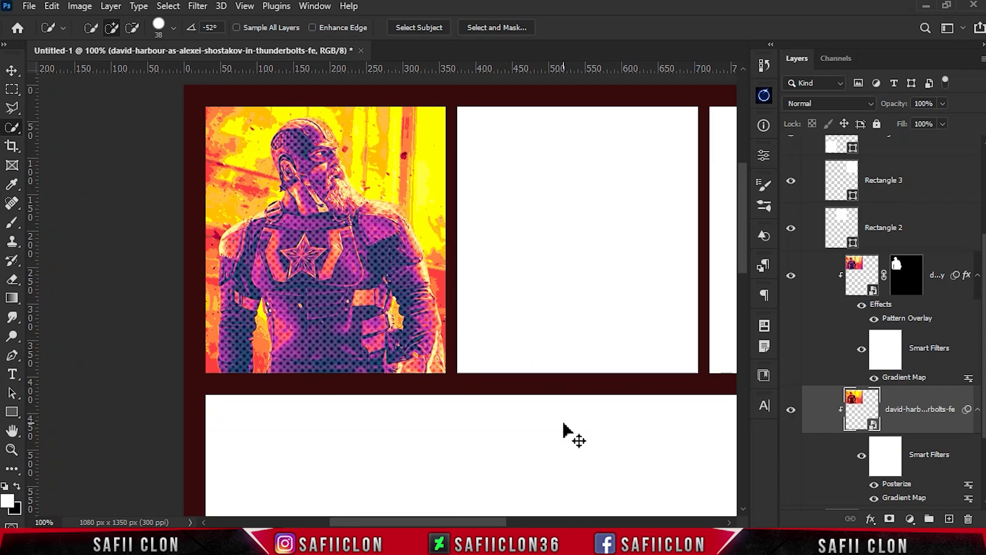
{"action": "scroll", "coordinate": [563, 422], "scroll_direction": "down", "scroll_amount": 2}
{"action": "scroll", "coordinate": [564, 423], "scroll_direction": "down", "scroll_amount": 2}
{"action": "scroll", "coordinate": [553, 388], "scroll_direction": "right", "scroll_amount": 3}
{"action": "scroll", "coordinate": [667, 334], "scroll_direction": "left", "scroll_amount": 1}
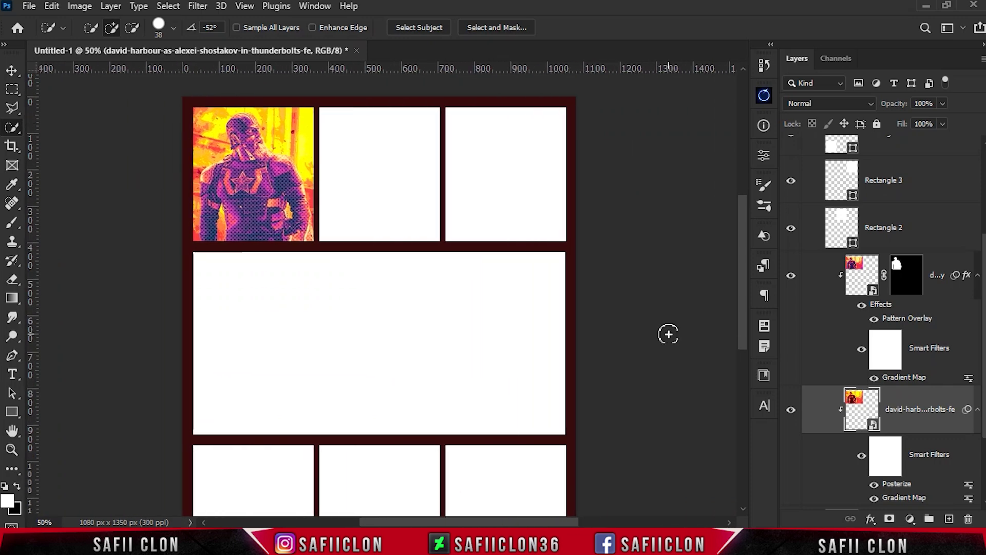
- Group both photo layers and Rectangle 1 into a folder named RED GUARDIAN
{"action": "left_click", "coordinate": [935, 271]}
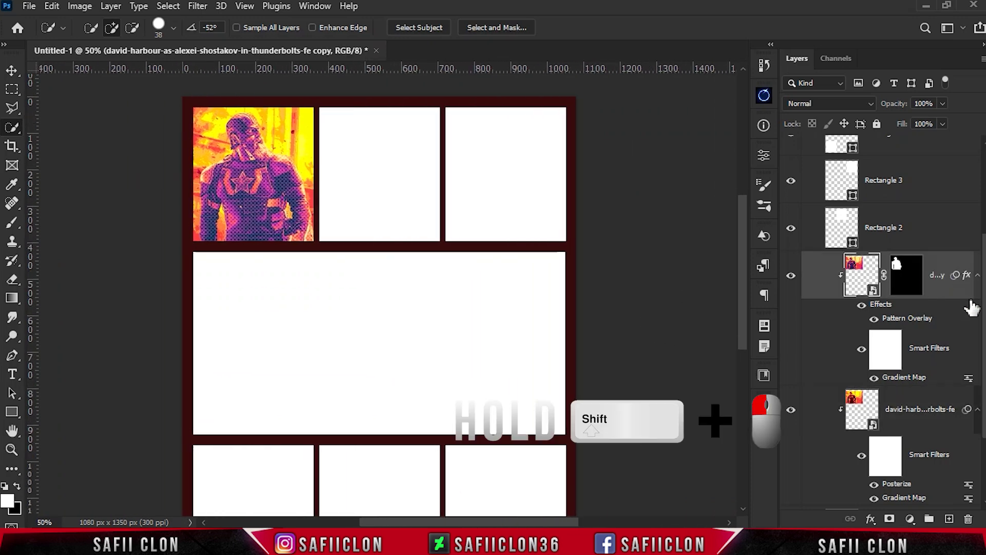
{"action": "scroll", "coordinate": [932, 405], "scroll_direction": "down", "scroll_amount": 3}
{"action": "left_click", "coordinate": [932, 413], "text": "shift"}
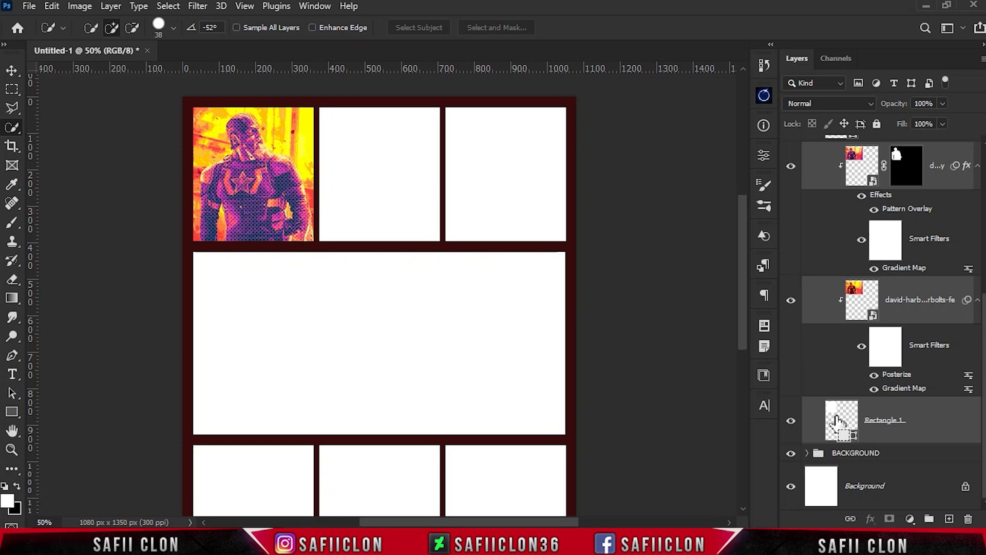
{"action": "key", "text": "ctrl+g"}
{"action": "double_click", "coordinate": [868, 417]}
{"action": "type", "text": "RED GUARDIAN"}
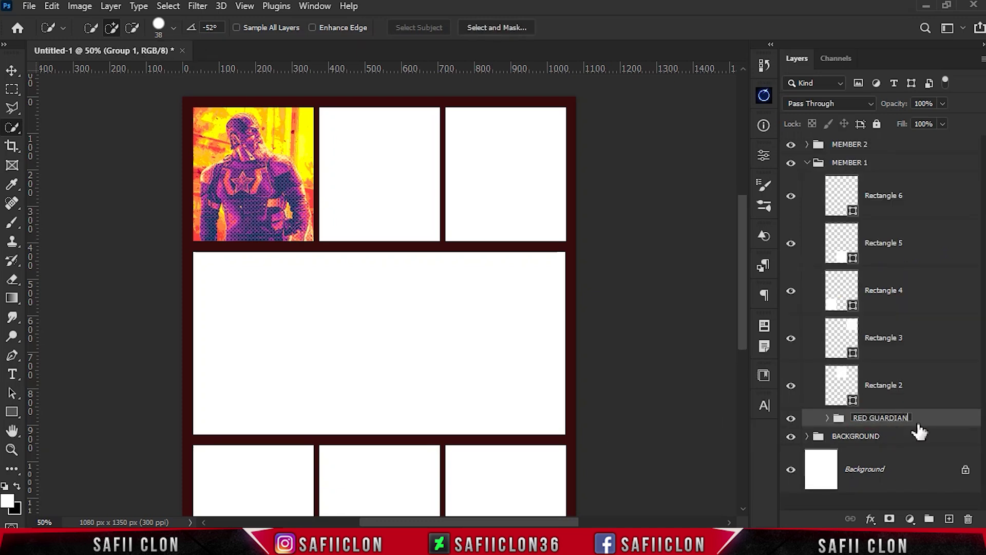
{"action": "key", "text": "Return"}
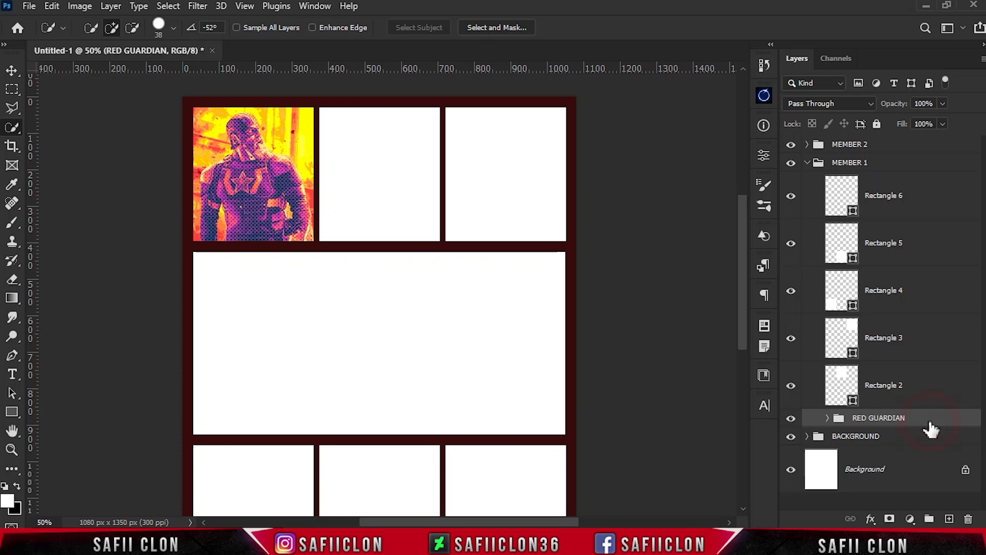
- Select Rectangle 2 and pick the next character photo from the folder
{"action": "left_click", "coordinate": [930, 386]}
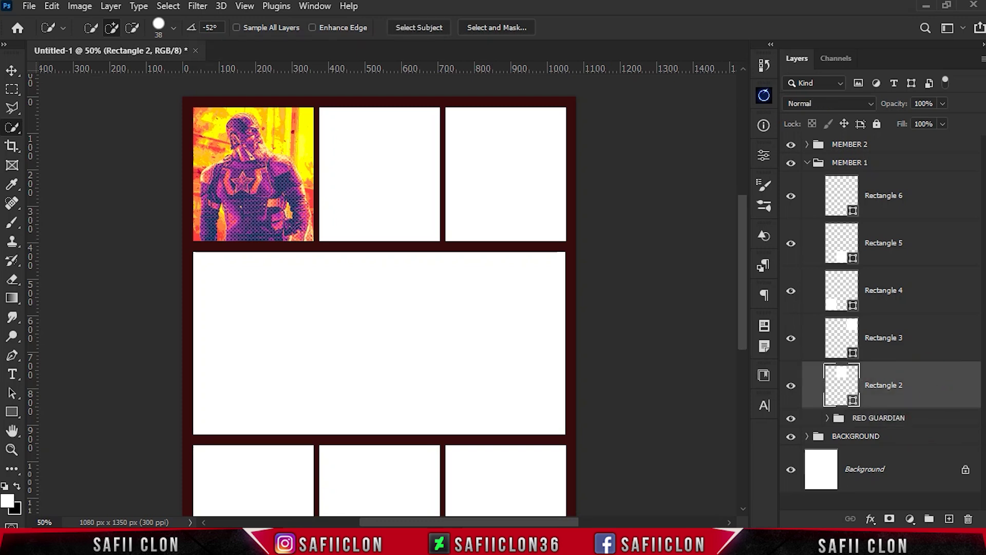
{"action": "left_click", "coordinate": [408, 478]}
{"action": "left_click", "coordinate": [205, 283]}
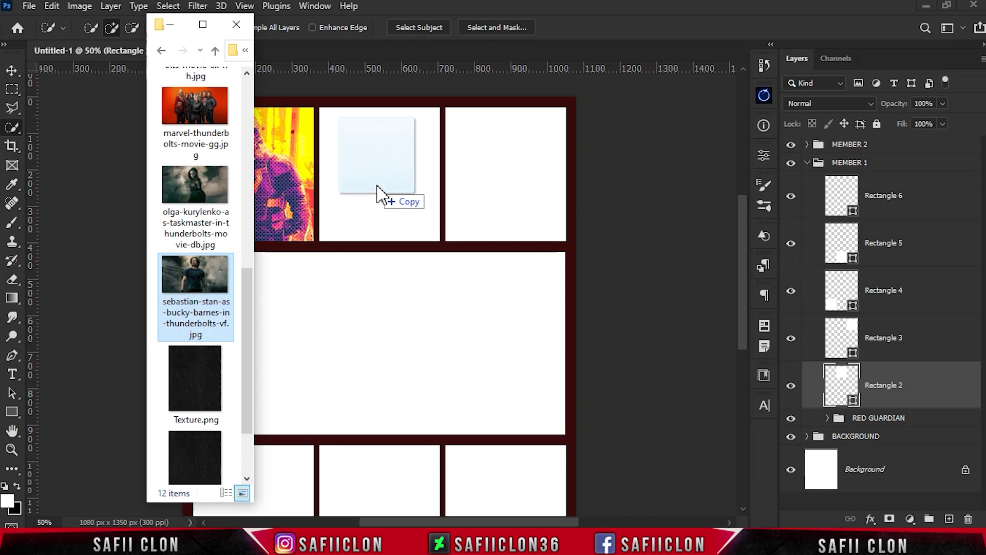
- Place the Bucky Barnes photo and clip it to Rectangle 2
{"action": "left_click_drag", "start_coordinate": [205, 282], "coordinate": [378, 190]}
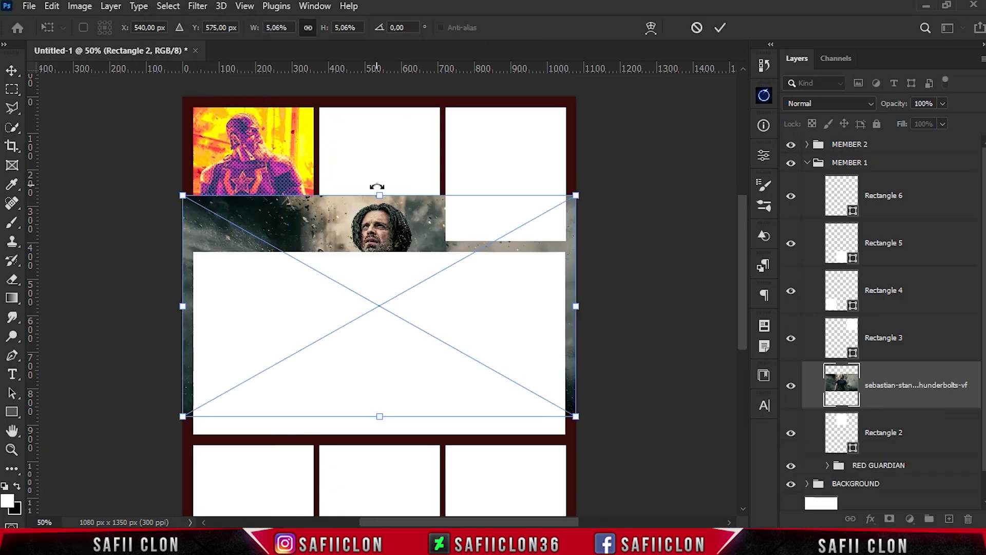
{"action": "left_click", "coordinate": [720, 27]}
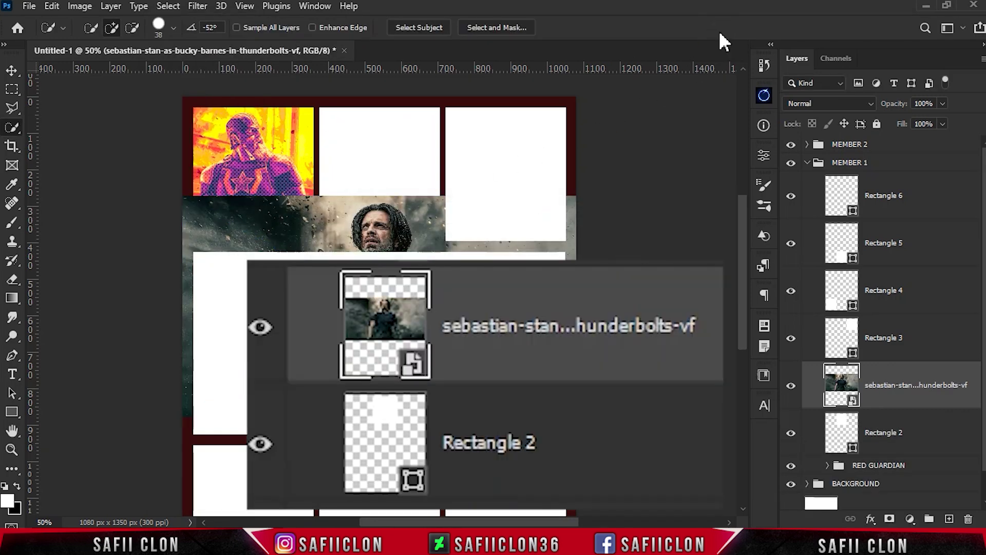
{"action": "left_click", "coordinate": [940, 406], "text": "alt"}
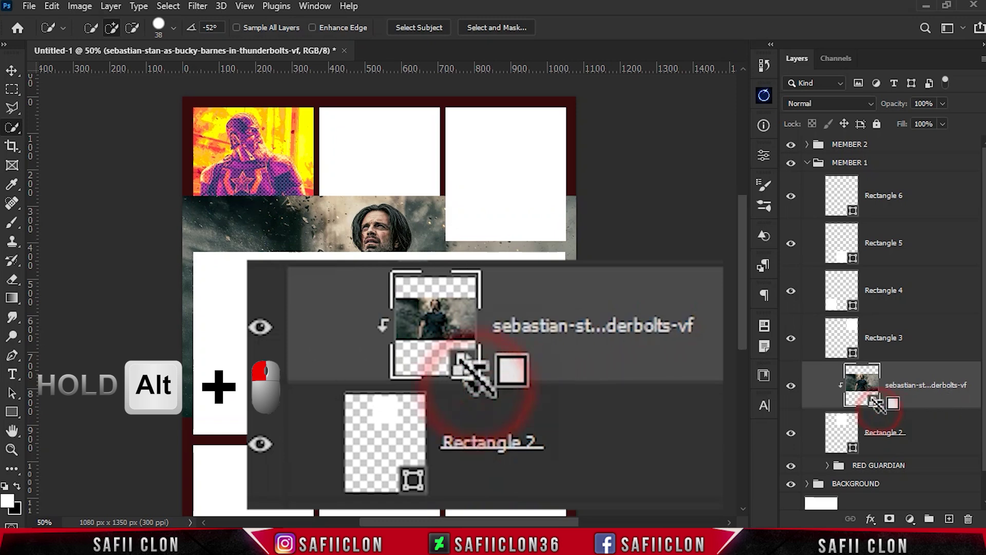
- Scale and move the photo into the top-middle frame, then duplicate its layer
{"action": "key", "text": "ctrl+t"}
{"action": "left_click_drag", "start_coordinate": [406, 236], "coordinate": [406, 145]}
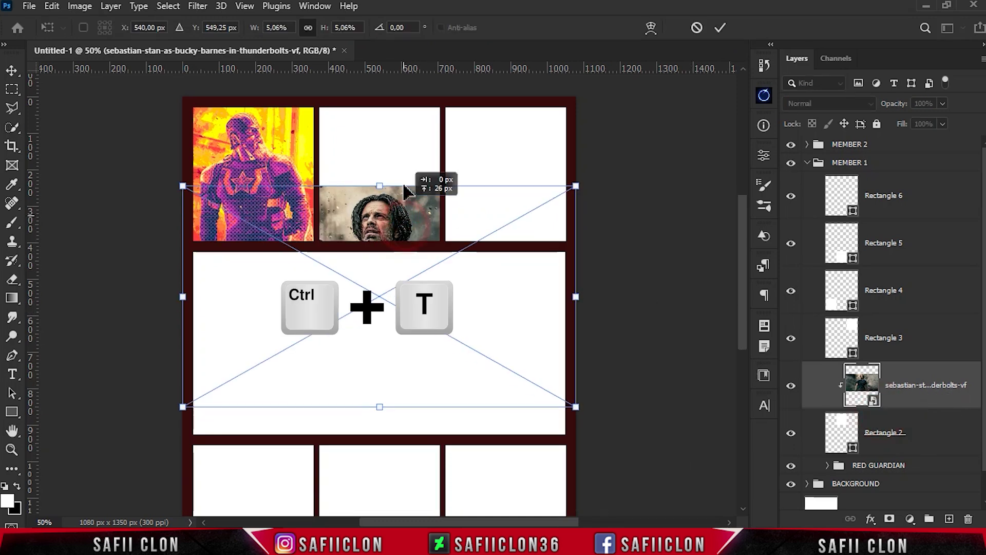
{"action": "left_click_drag", "start_coordinate": [576, 328], "coordinate": [540, 294]}
{"action": "left_click_drag", "start_coordinate": [465, 212], "coordinate": [466, 179]}
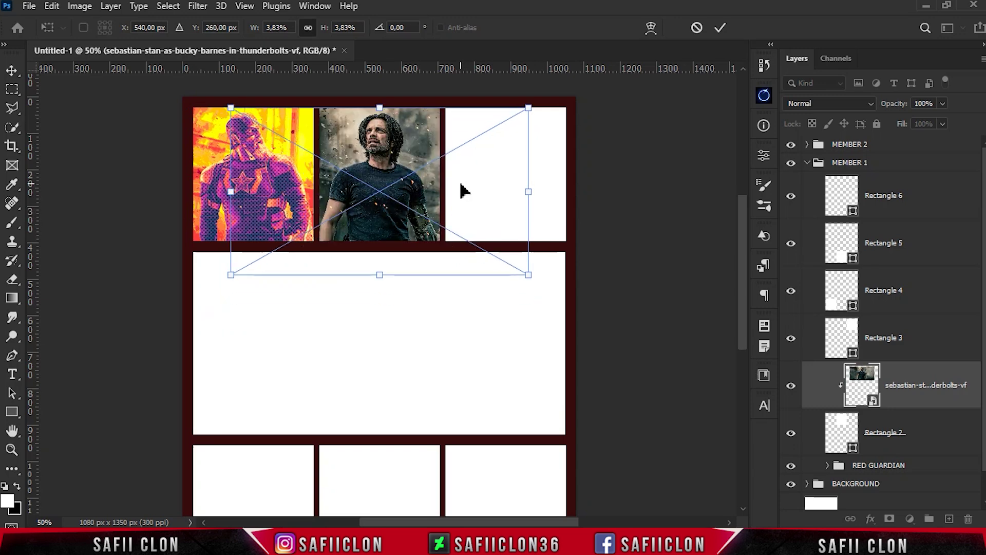
{"action": "left_click", "coordinate": [720, 27]}
{"action": "key", "text": "w"}
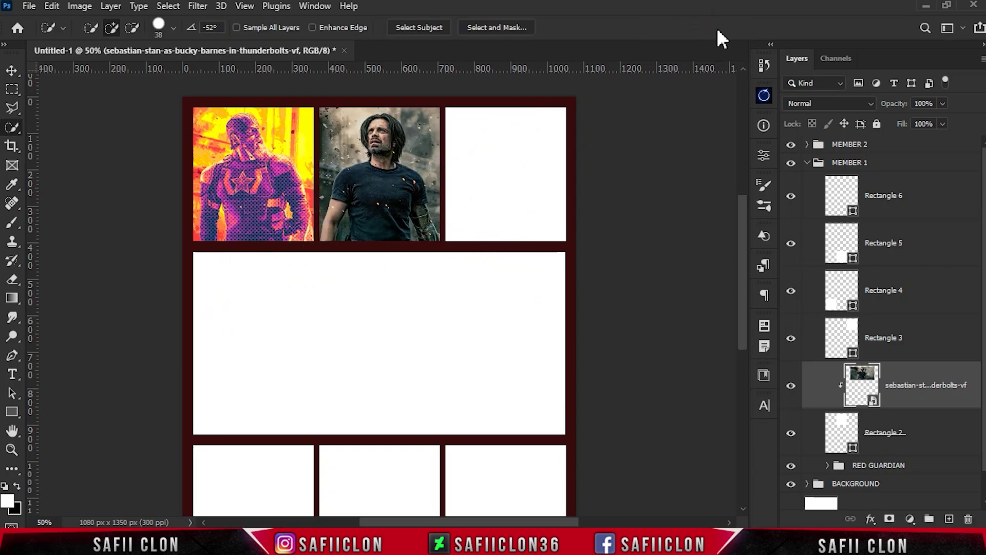
{"action": "key", "text": "ctrl+j"}
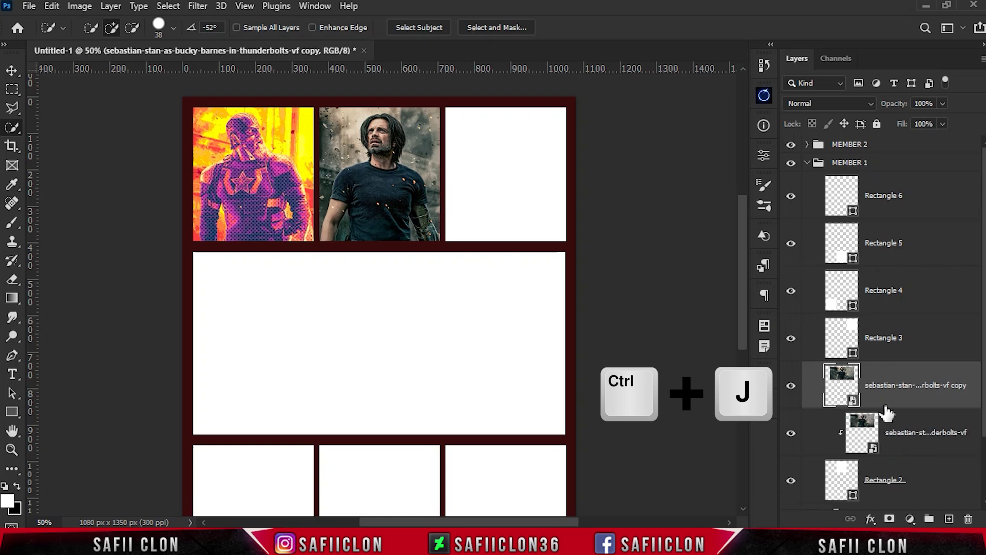
- Clip the Bucky copy to the frame, mask it via Select Subject, and hide the original
{"action": "left_click", "coordinate": [891, 406], "text": "alt"}
{"action": "left_click", "coordinate": [892, 406], "text": "alt"}
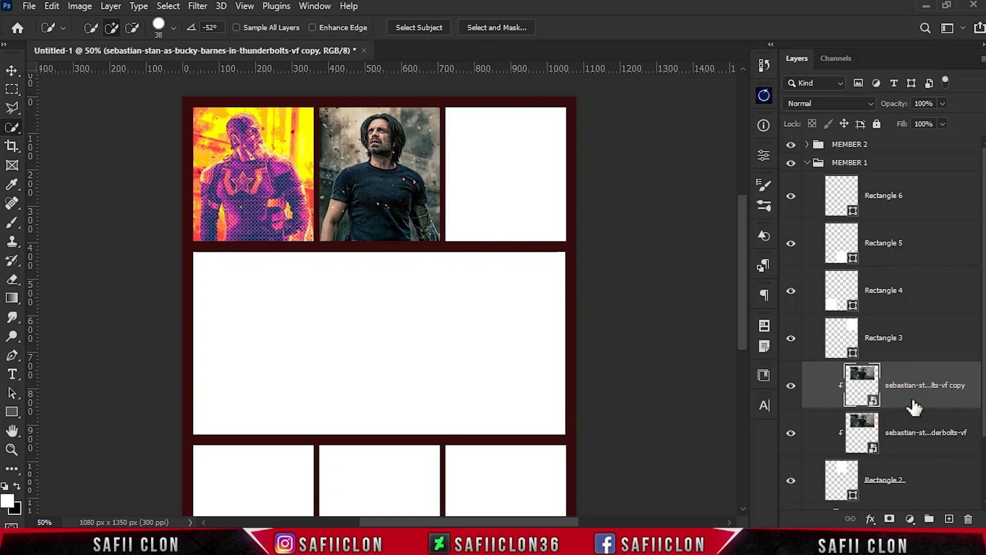
{"action": "left_click", "coordinate": [13, 122]}
{"action": "left_click", "coordinate": [421, 30]}
{"action": "left_click", "coordinate": [931, 378]}
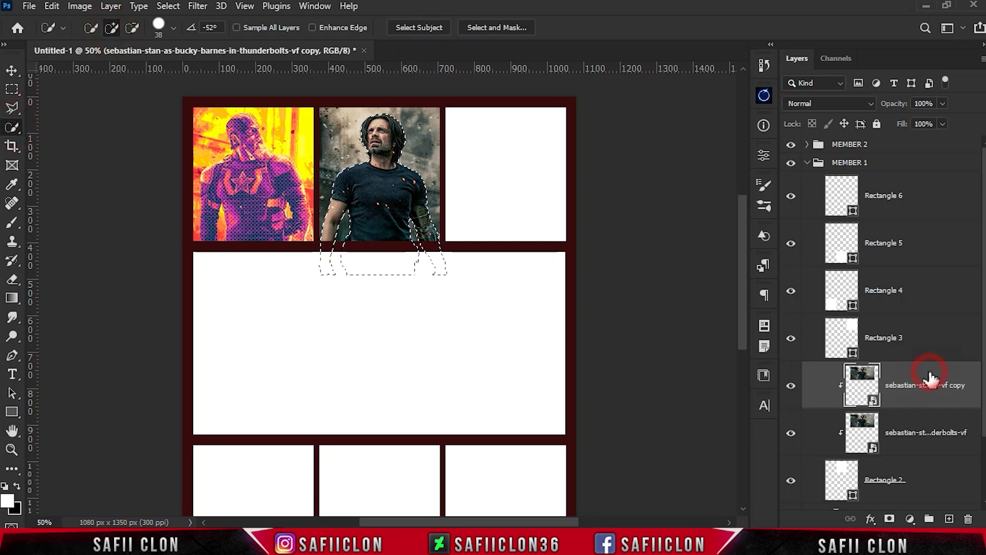
{"action": "left_click", "coordinate": [889, 519]}
{"action": "left_click", "coordinate": [791, 433]}
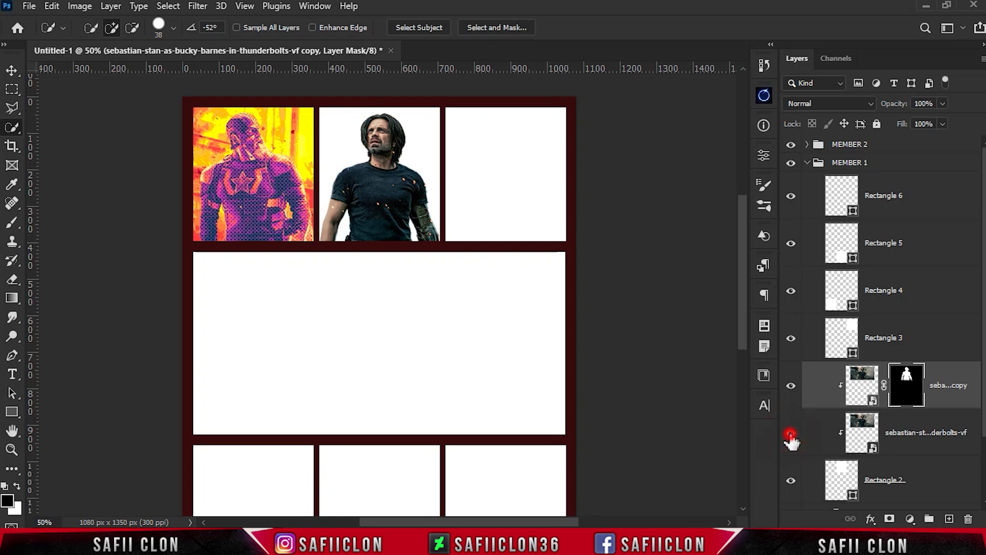
{"action": "scroll", "coordinate": [831, 437], "scroll_direction": "down", "scroll_amount": 3}
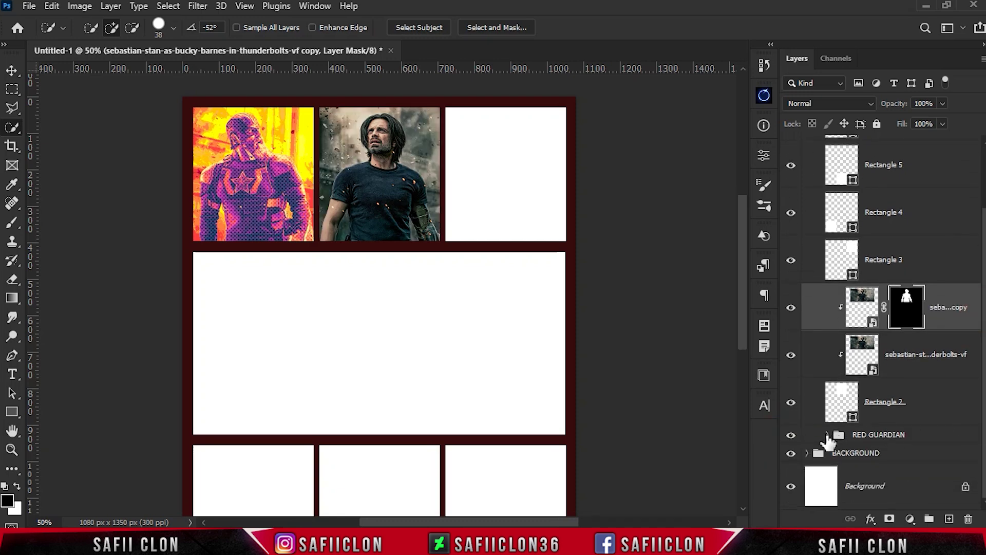
- Copy the Red Guardian cutout's effects and smart filters onto the Bucky copy layer
{"action": "left_click", "coordinate": [828, 435]}
{"action": "scroll", "coordinate": [831, 437], "scroll_direction": "down", "scroll_amount": 2}
{"action": "scroll", "coordinate": [831, 437], "scroll_direction": "down", "scroll_amount": 1}
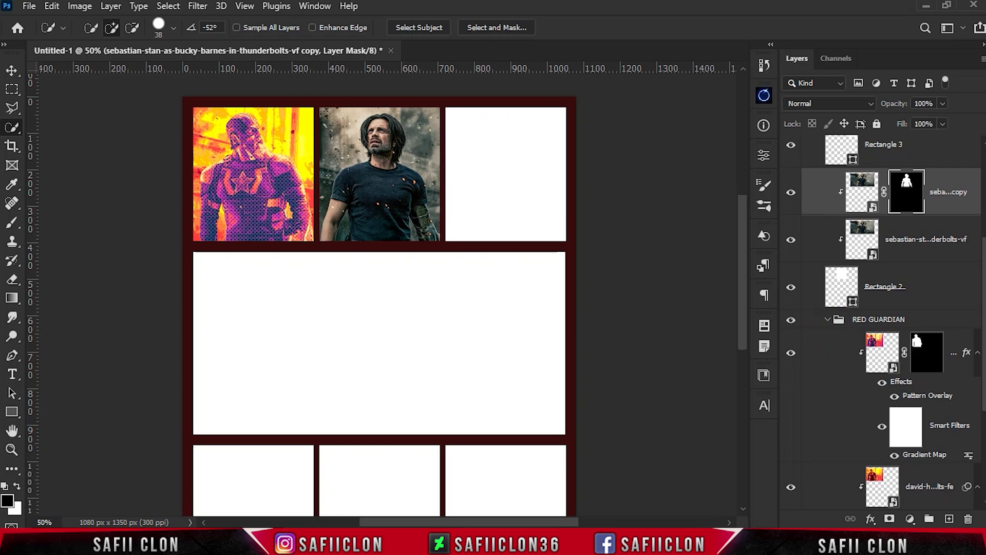
{"action": "left_click_drag", "start_coordinate": [779, 392], "coordinate": [745, 391]}
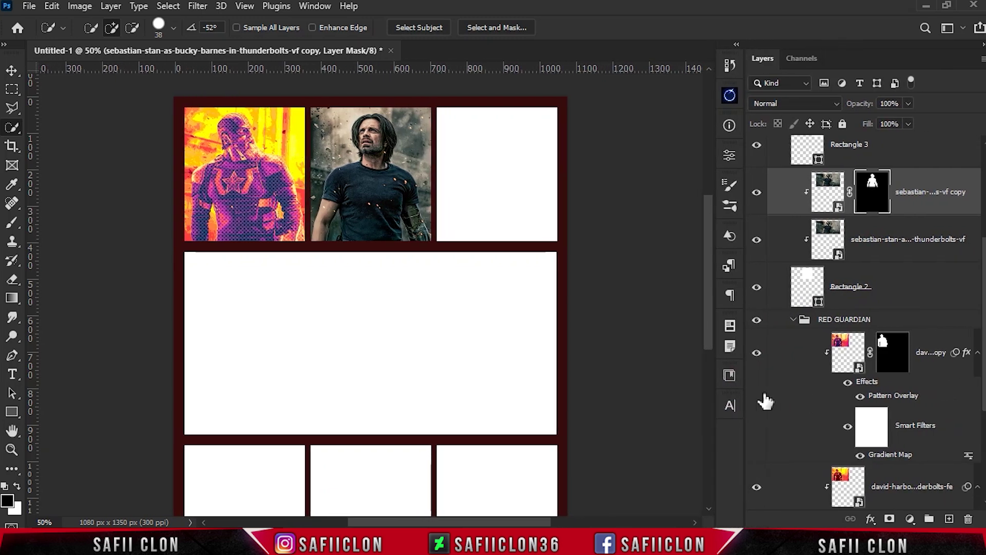
{"action": "left_click", "coordinate": [963, 360], "text": "alt"}
{"action": "left_click_drag", "start_coordinate": [956, 360], "coordinate": [932, 203]}
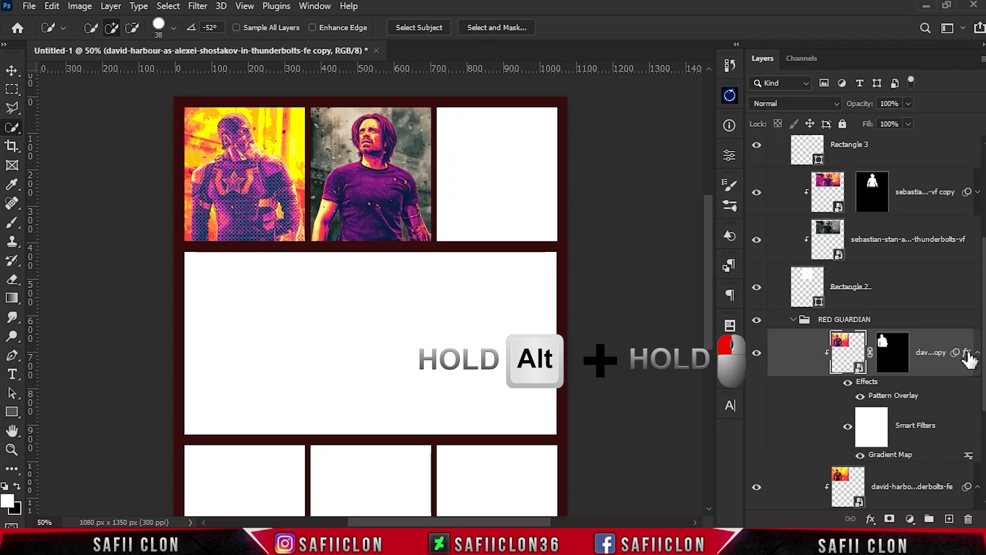
{"action": "left_click_drag", "start_coordinate": [968, 359], "coordinate": [959, 204]}
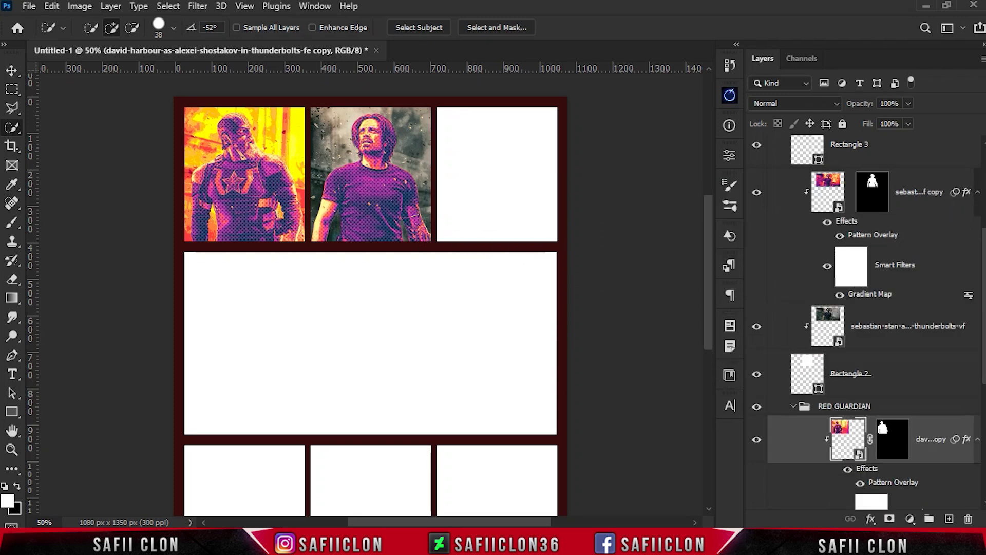
- Copy the Red Guardian base photo's smart filters onto the Bucky background photo
{"action": "scroll", "coordinate": [959, 203], "scroll_direction": "down", "scroll_amount": 3}
{"action": "scroll", "coordinate": [868, 308], "scroll_direction": "down", "scroll_amount": 3}
{"action": "scroll", "coordinate": [868, 308], "scroll_direction": "down", "scroll_amount": 1}
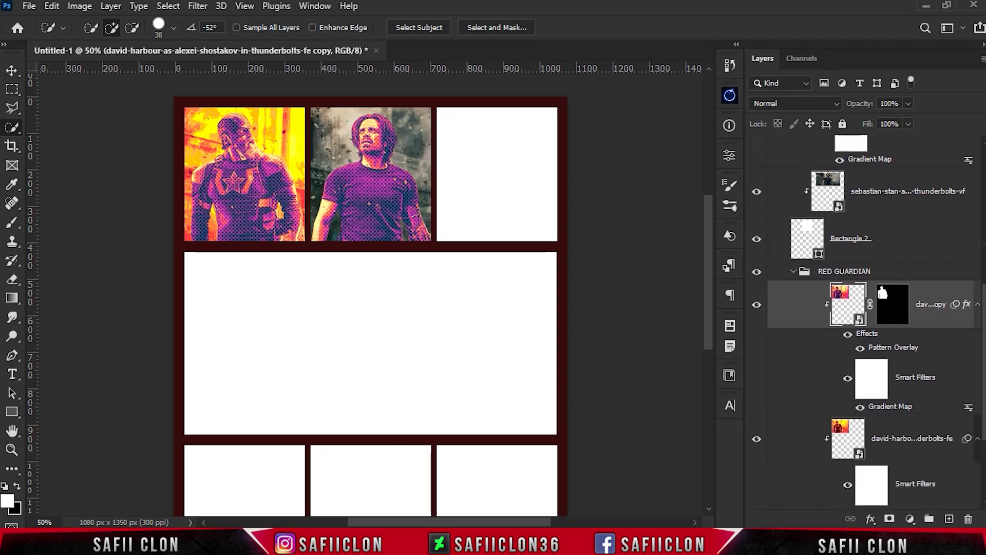
{"action": "left_click", "coordinate": [756, 191]}
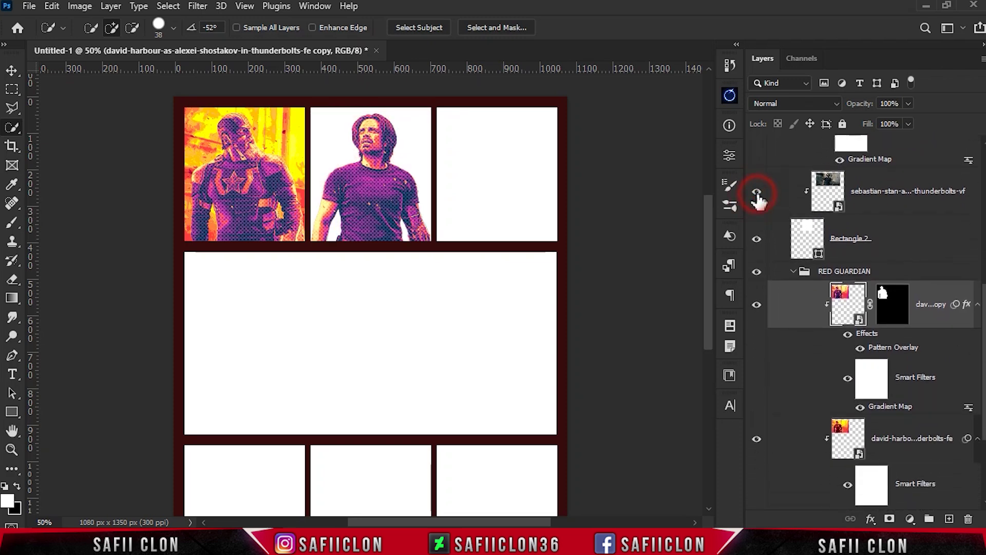
{"action": "left_click", "coordinate": [756, 191]}
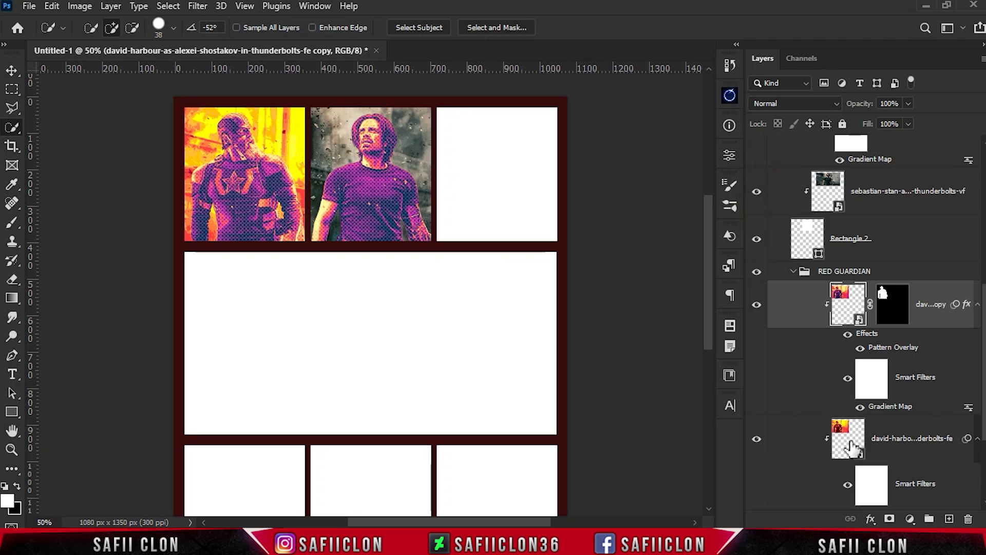
{"action": "left_click", "coordinate": [758, 440]}
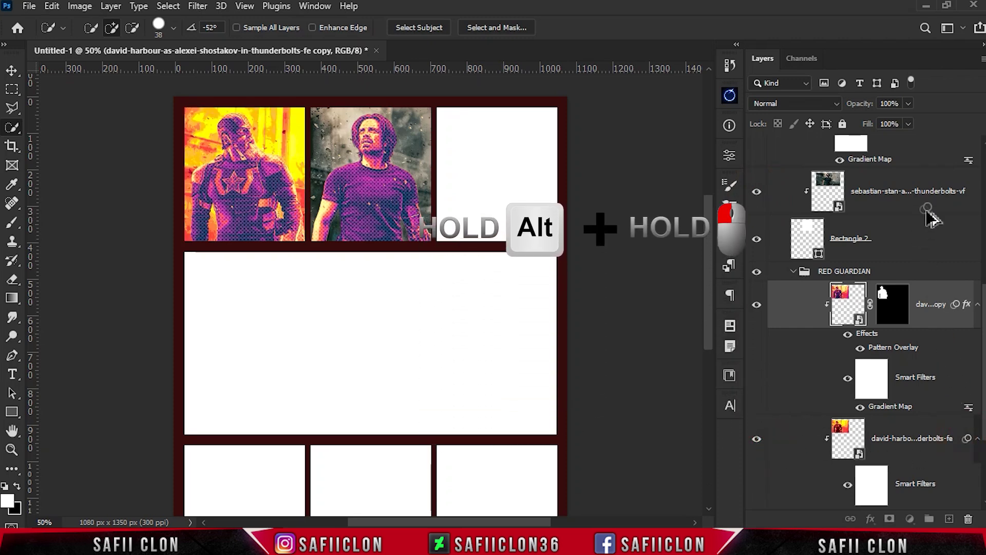
{"action": "left_click_drag", "start_coordinate": [968, 445], "coordinate": [928, 203], "text": "alt"}
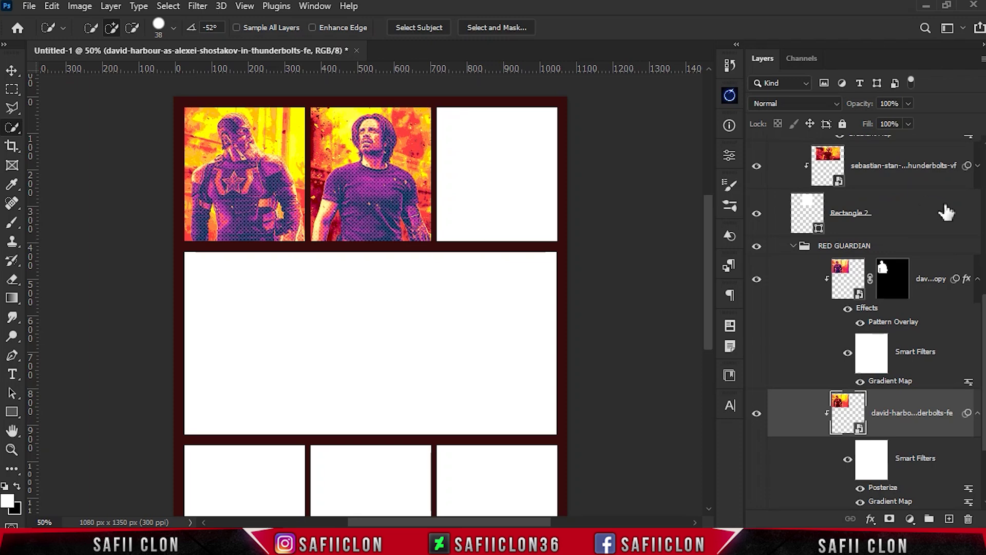
- Group the Bucky copy, Bucky photo and Rectangle 2 layers
{"action": "left_click", "coordinate": [793, 246]}
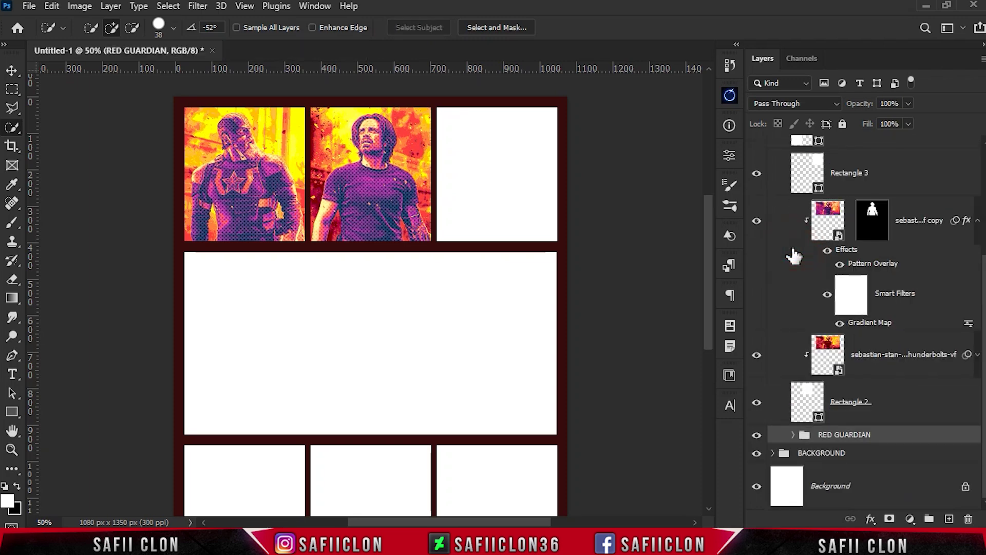
{"action": "left_click", "coordinate": [911, 217]}
{"action": "left_click", "coordinate": [914, 403], "text": "shift"}
{"action": "key", "text": "ctrl+g"}
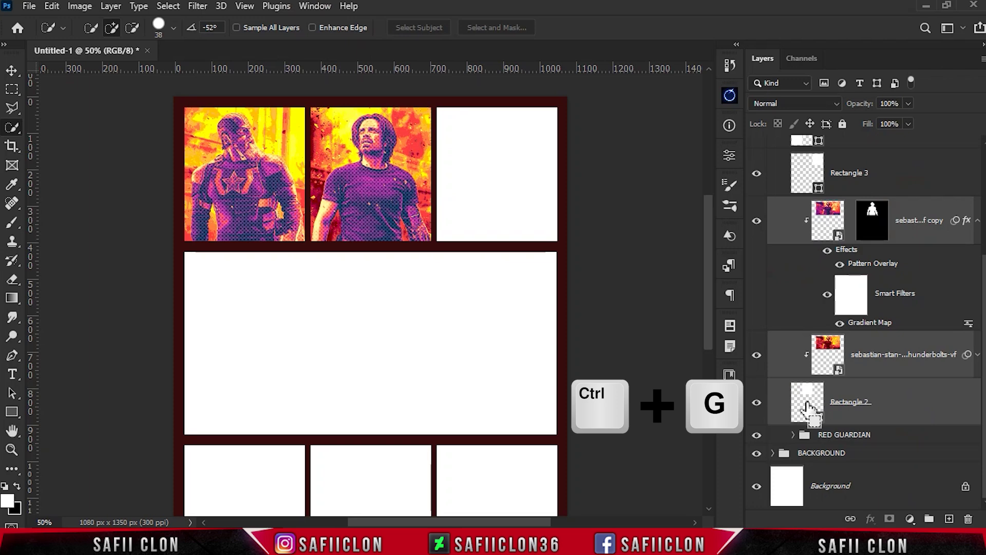
- Name the new group BUCKY BARNES
{"action": "double_click", "coordinate": [832, 371]}
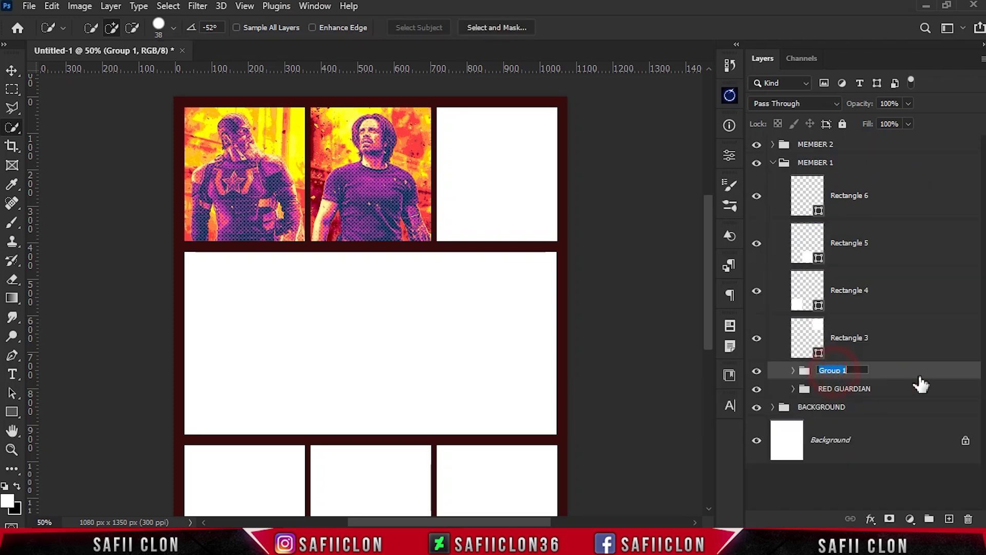
{"action": "type", "text": "BUCKY BARNES"}
{"action": "key", "text": "Return"}
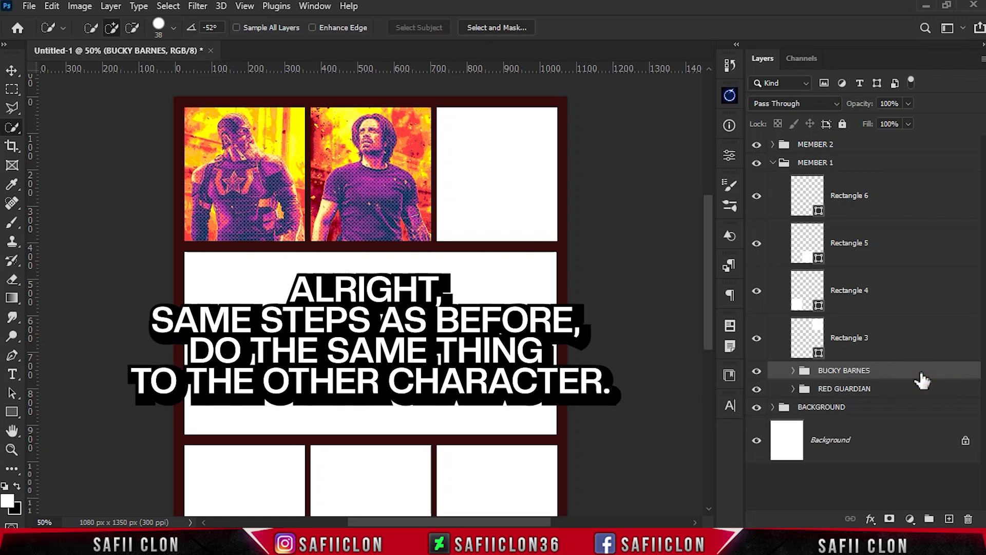
- Show the YELENA BELOVA, GHOST, TASKMASTER and JOHN WALKER panels and collapse MEMBER 1
{"action": "left_click", "coordinate": [757, 236]}
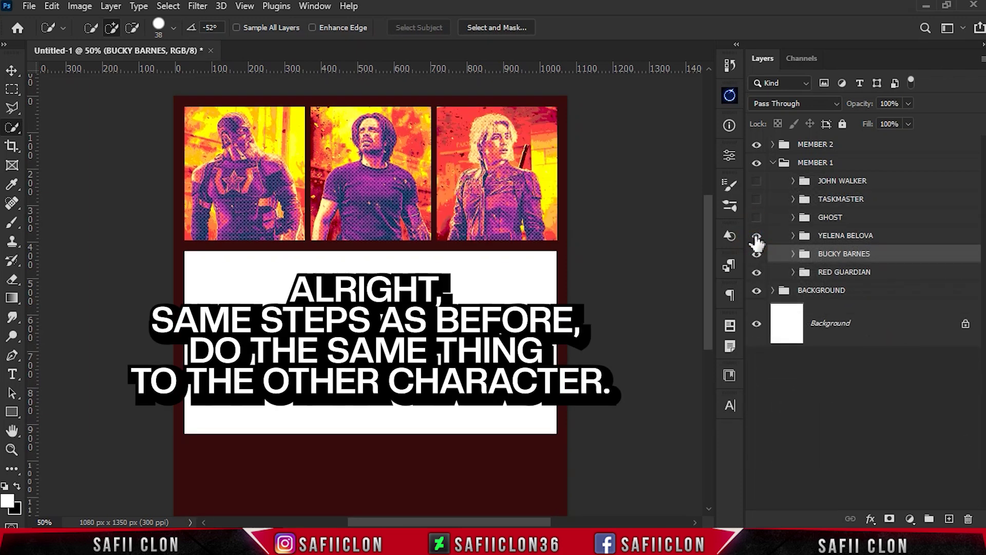
{"action": "left_click", "coordinate": [757, 218]}
{"action": "left_click", "coordinate": [757, 201]}
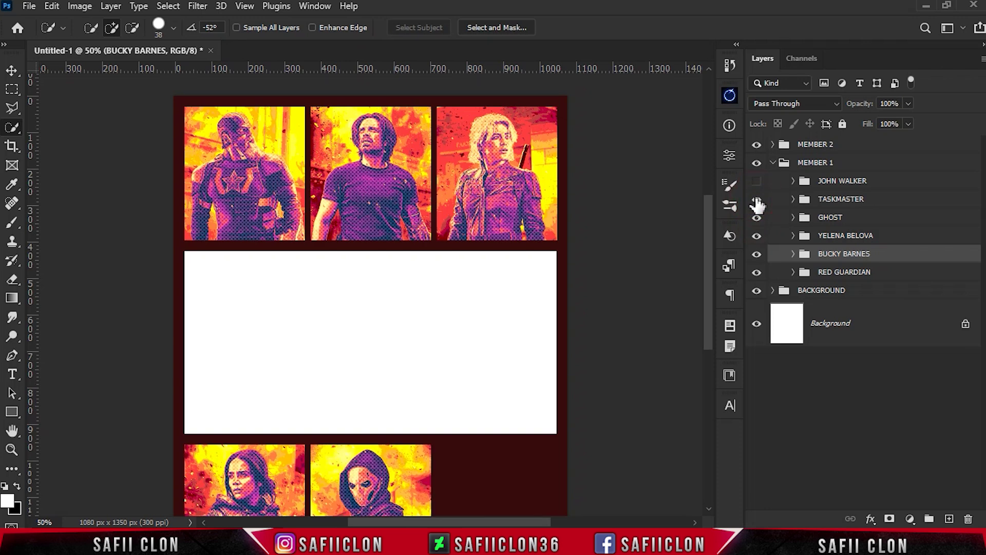
{"action": "left_click", "coordinate": [757, 181]}
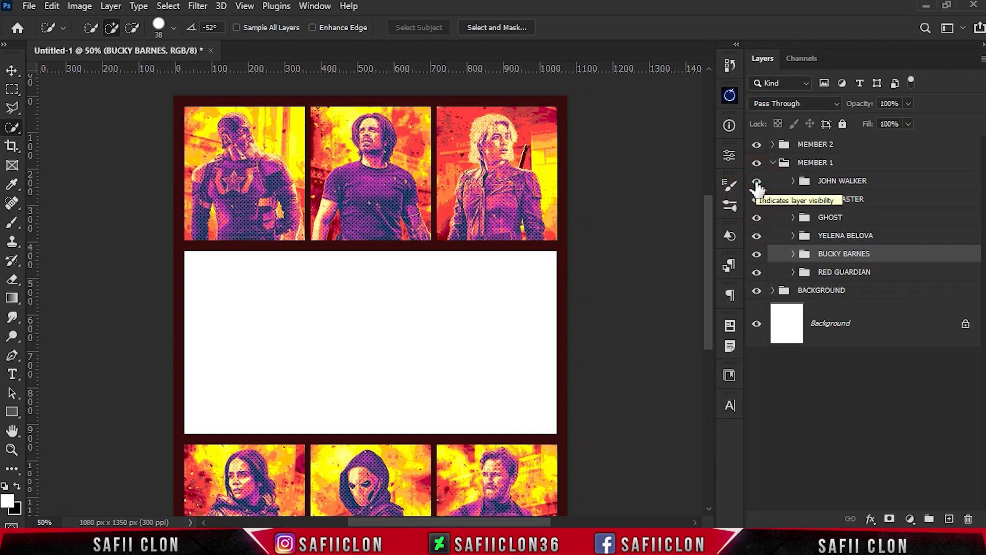
{"action": "key", "text": "ctrl+minus"}
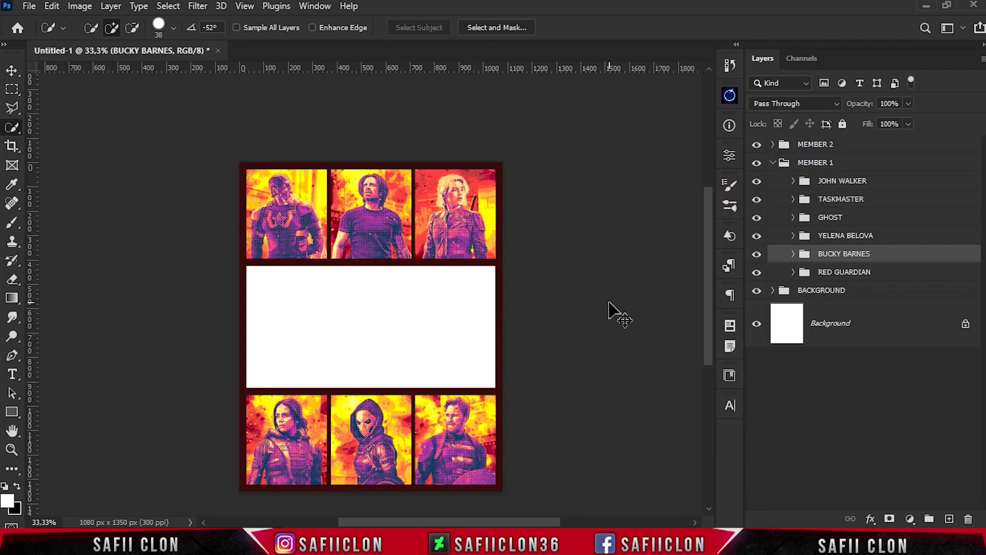
{"action": "scroll", "coordinate": [609, 302], "scroll_direction": "down", "scroll_amount": 1}
{"action": "scroll", "coordinate": [608, 288], "scroll_direction": "down", "scroll_amount": 1}
{"action": "left_click", "coordinate": [817, 163]}
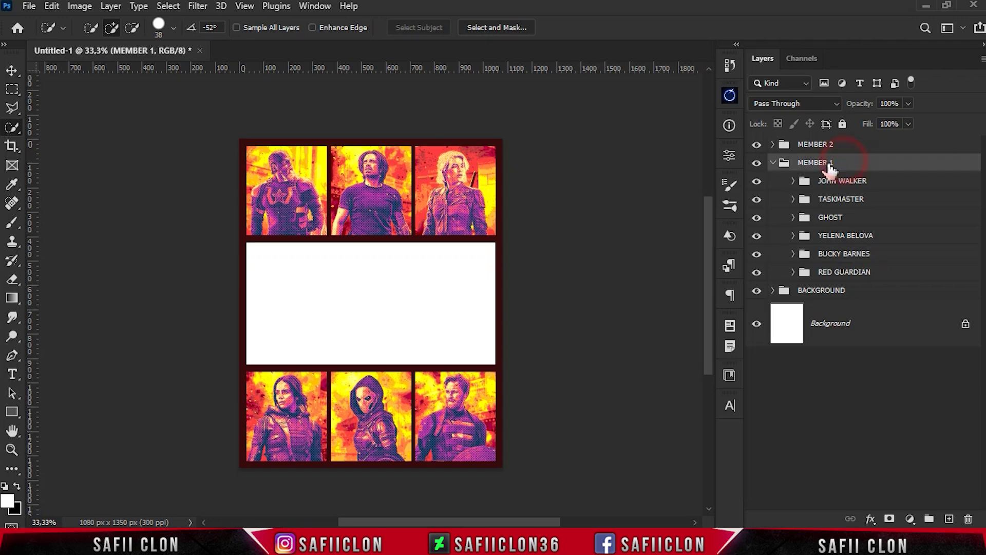
{"action": "left_click", "coordinate": [771, 163]}
{"action": "left_click", "coordinate": [795, 149]}
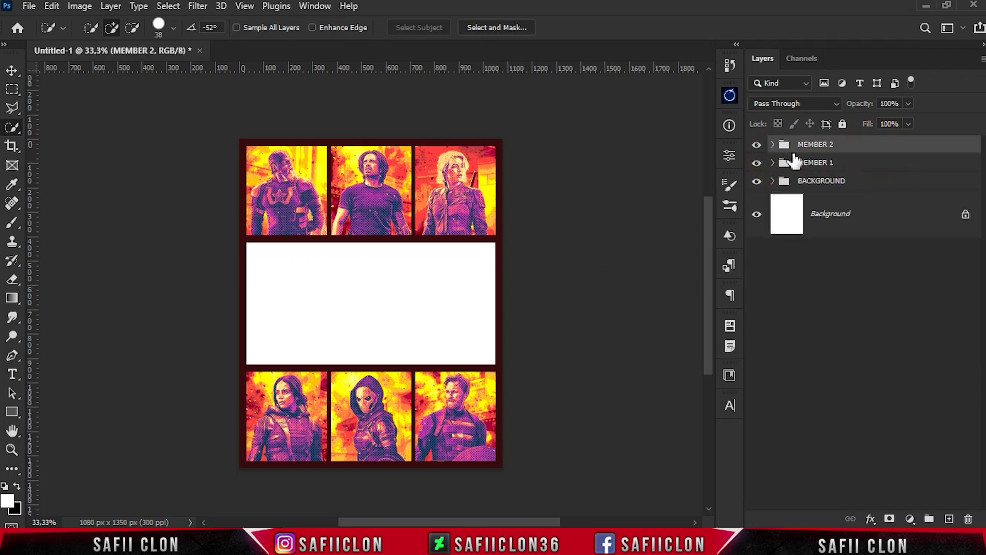
- Place the Thunderbolts group photo above Rectangle 7 in MEMBER 2
{"action": "left_click", "coordinate": [772, 144]}
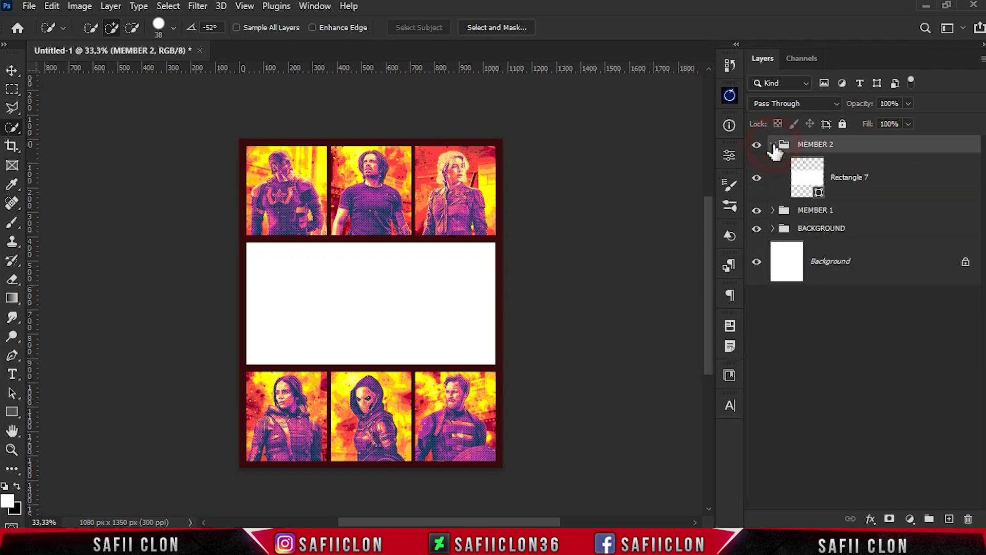
{"action": "left_click", "coordinate": [906, 186]}
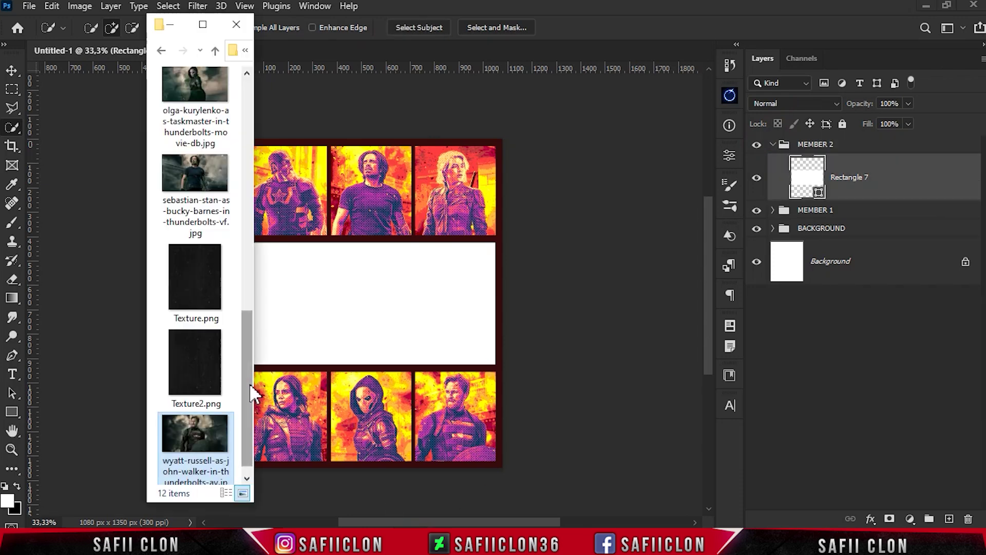
{"action": "left_click_drag", "start_coordinate": [249, 383], "coordinate": [254, 272]}
{"action": "left_click_drag", "start_coordinate": [195, 269], "coordinate": [358, 311]}
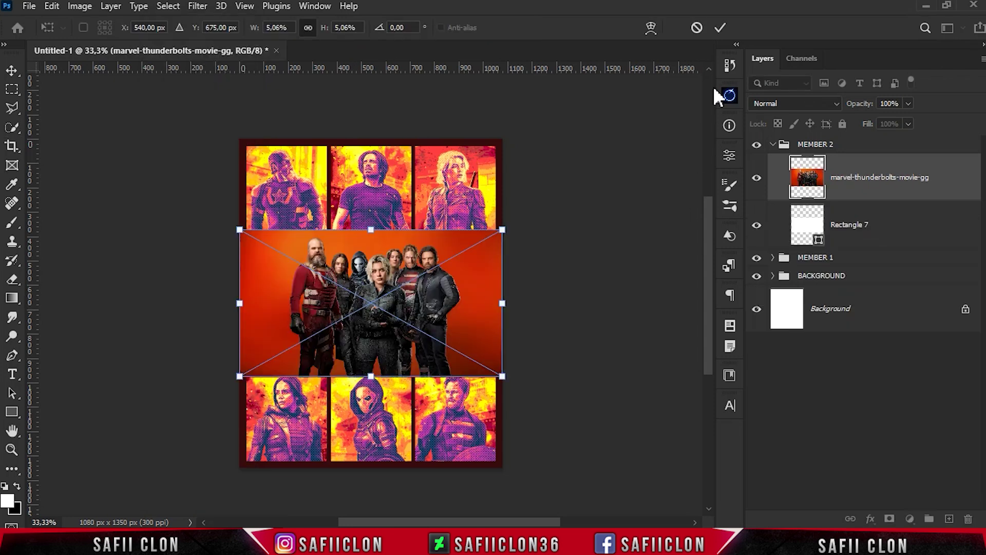
{"action": "left_click", "coordinate": [721, 27]}
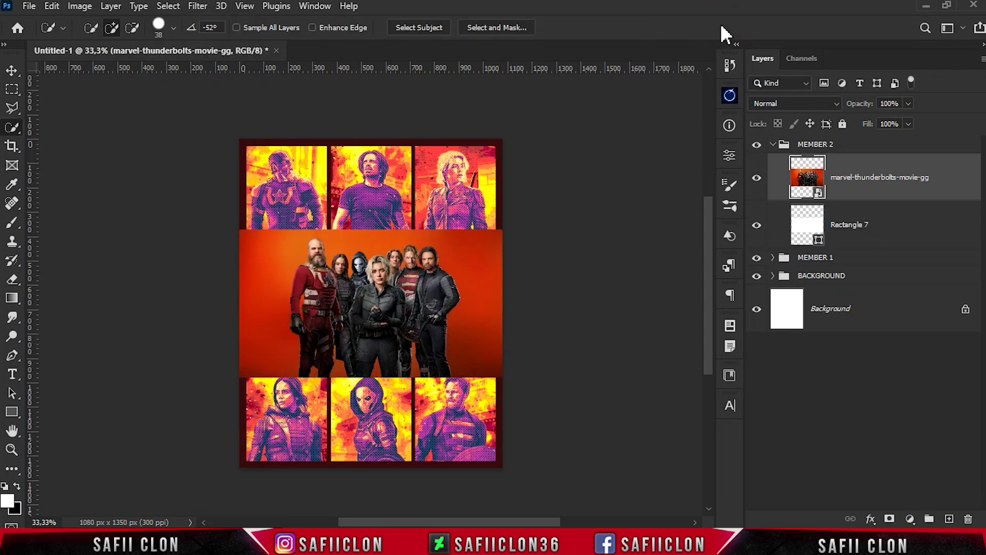
- Clip the group photo to Rectangle 7 and widen it to fill the middle panel
{"action": "right_click", "coordinate": [887, 196]}
{"action": "left_click", "coordinate": [735, 338]}
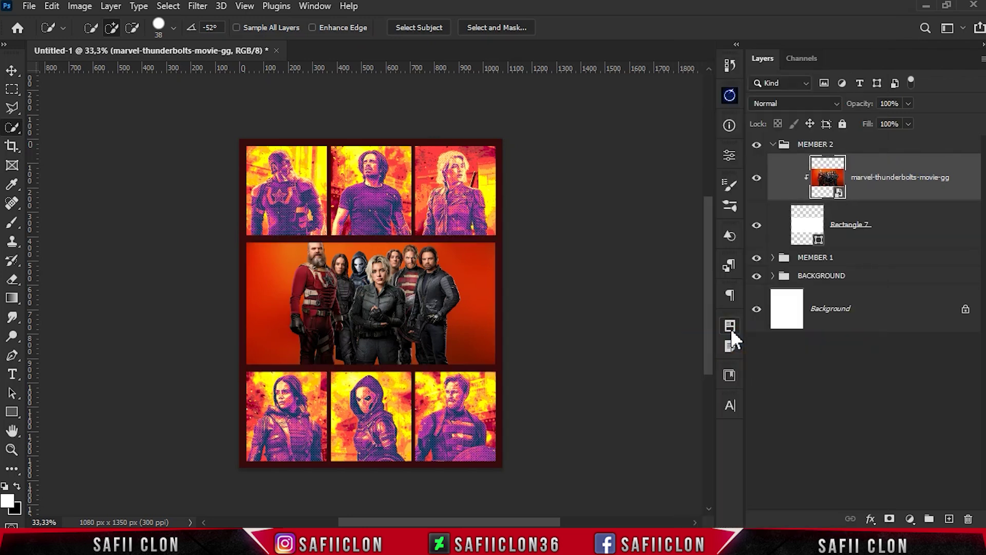
{"action": "key", "text": "ctrl+plus"}
{"action": "key", "text": "ctrl+t"}
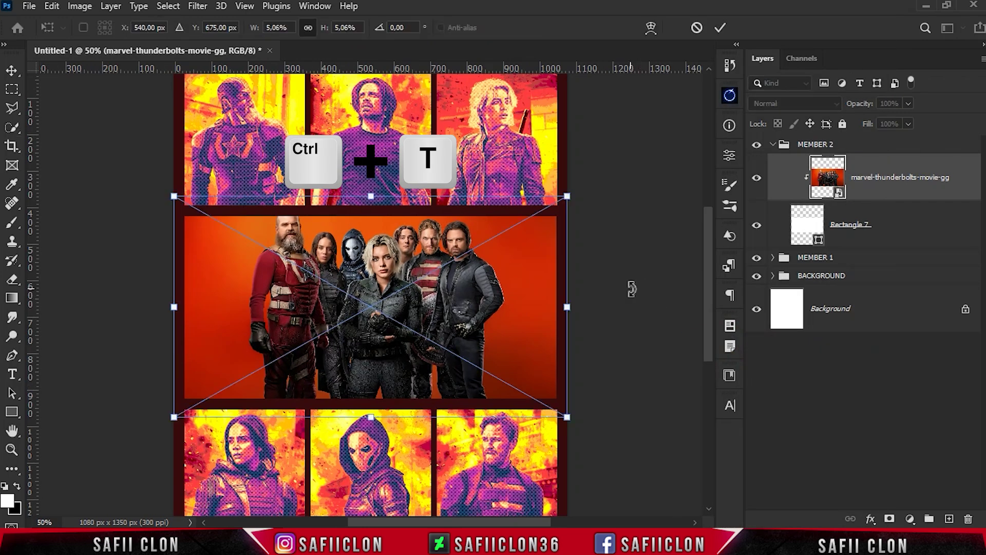
{"action": "left_click_drag", "start_coordinate": [570, 306], "coordinate": [611, 319]}
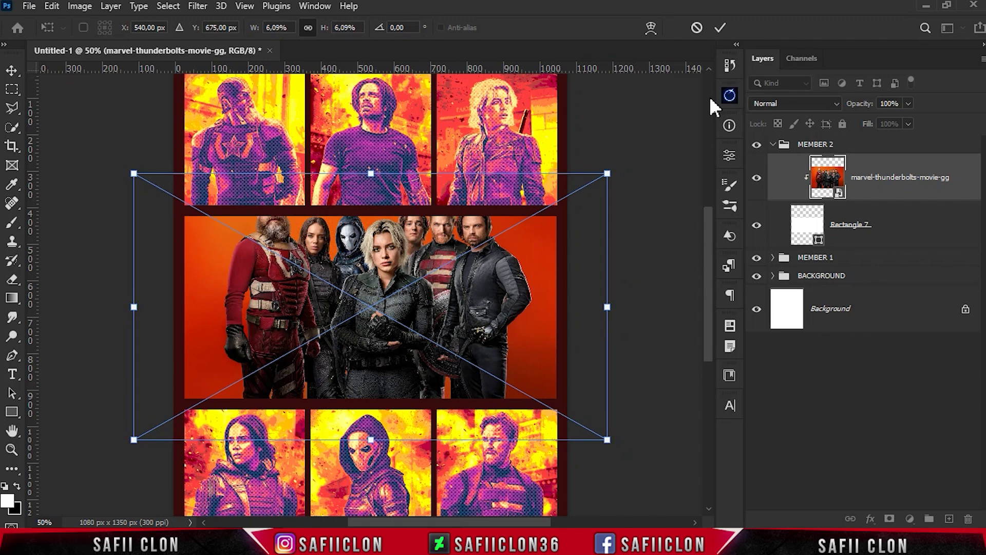
{"action": "left_click", "coordinate": [721, 27]}
{"action": "key", "text": "w"}
{"action": "left_click", "coordinate": [907, 174]}
{"action": "right_click", "coordinate": [908, 176]}
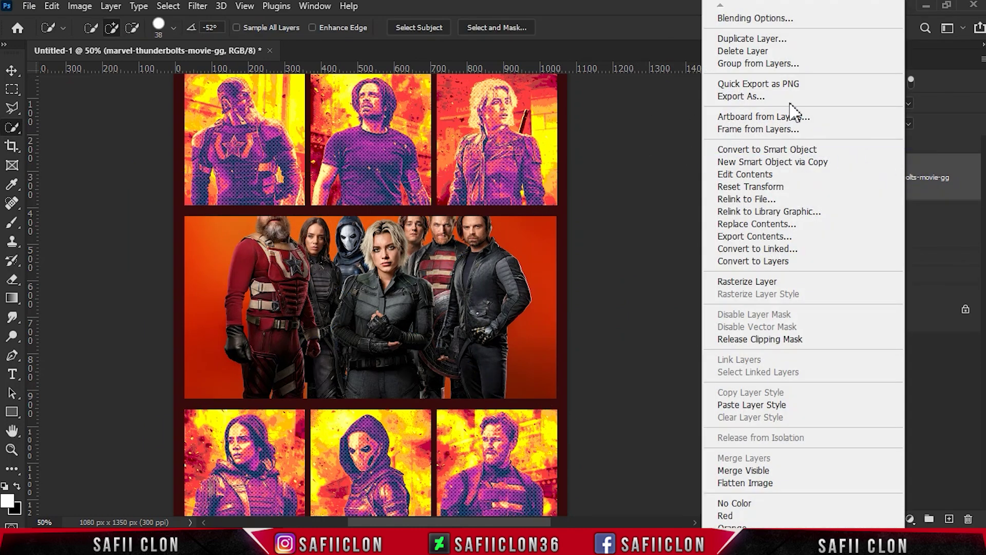
- Duplicate the group photo, hide the original, and mask the copy to isolate the people
{"action": "left_click", "coordinate": [746, 35]}
{"action": "left_click", "coordinate": [627, 131]}
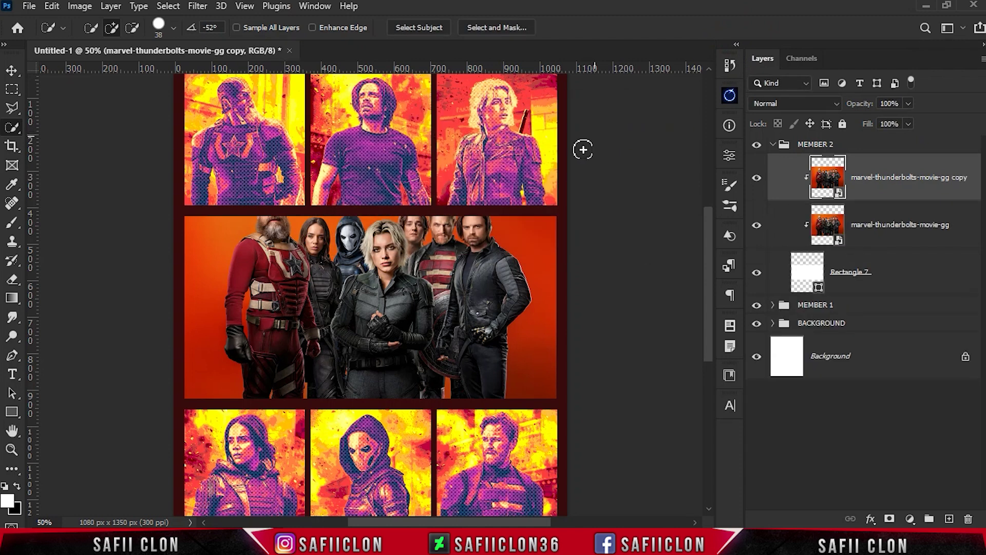
{"action": "left_click", "coordinate": [757, 226]}
{"action": "key", "text": "bracketleft"}
{"action": "key", "text": "bracketleft"}
{"action": "key", "text": "bracketleft"}
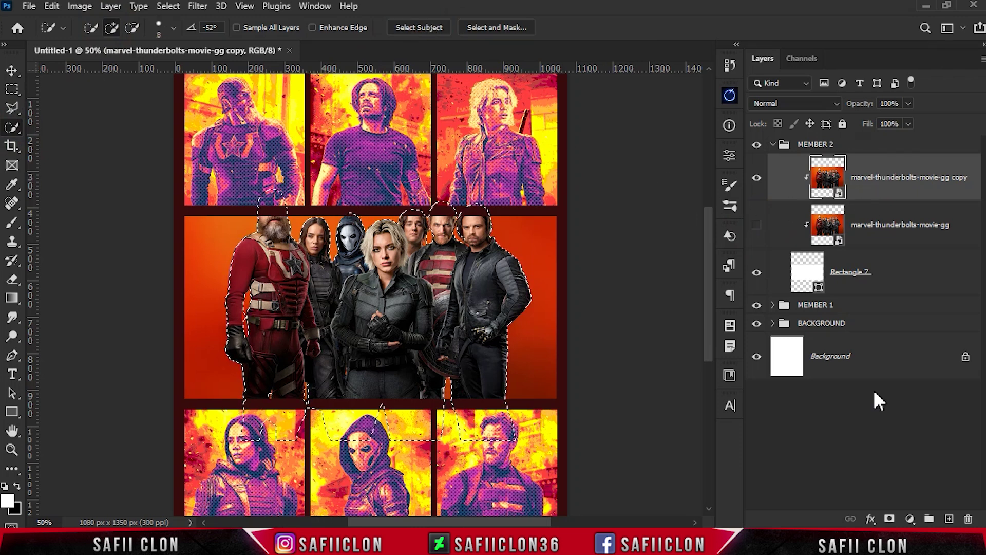
{"action": "left_click", "coordinate": [891, 519]}
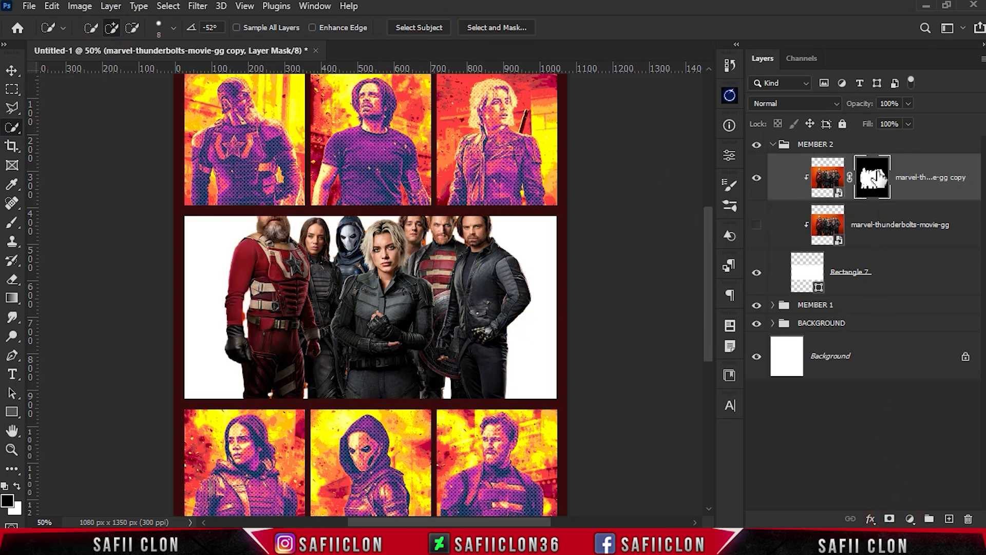
{"action": "left_click", "coordinate": [827, 177]}
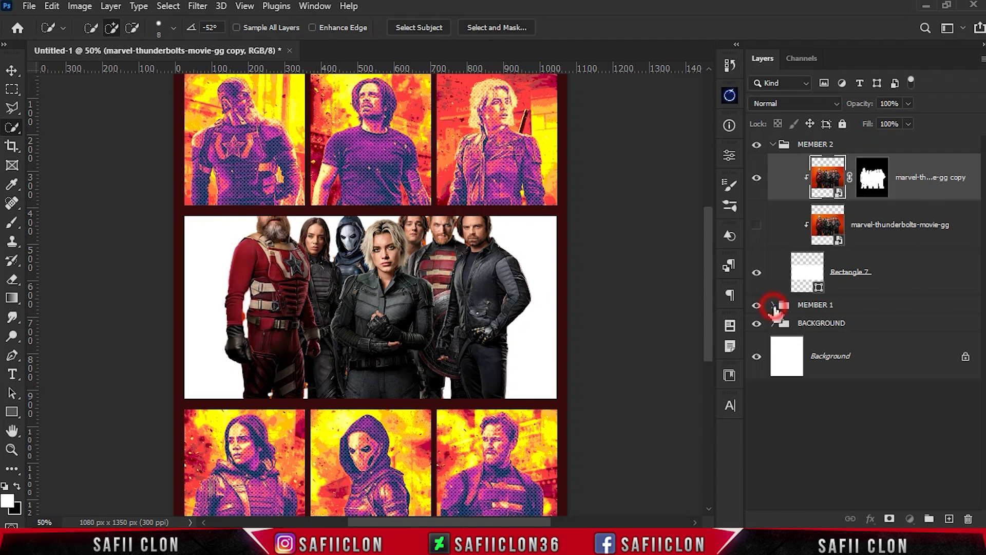
{"action": "left_click", "coordinate": [773, 305]}
{"action": "left_click", "coordinate": [794, 323]}
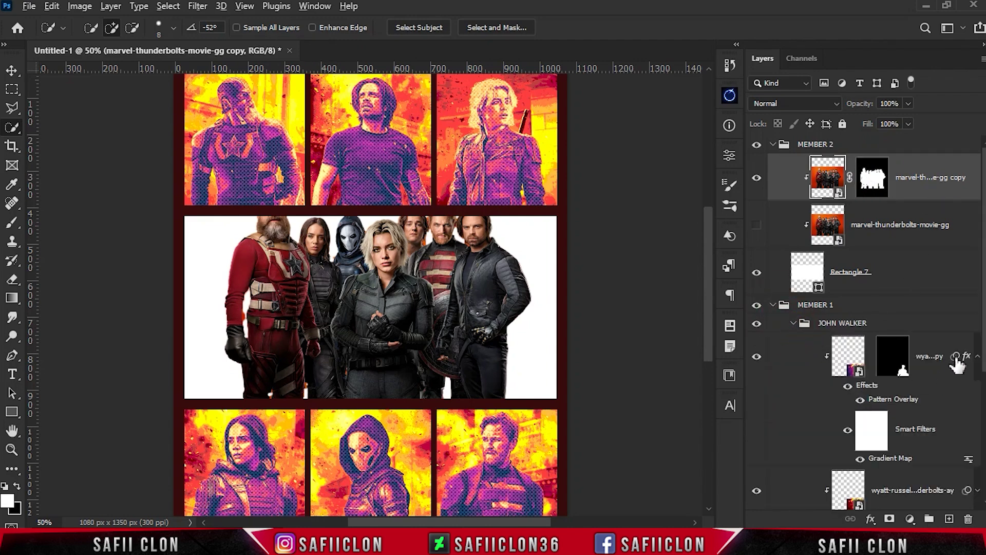
{"action": "left_click_drag", "start_coordinate": [957, 364], "coordinate": [943, 294]}
{"action": "left_click_drag", "start_coordinate": [932, 192], "coordinate": [931, 195]}
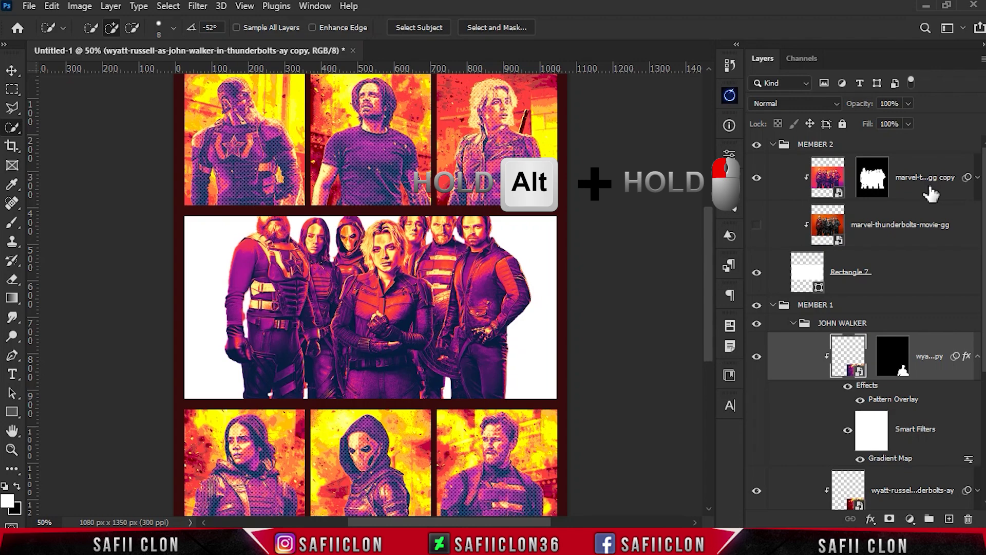
{"action": "mouse_move", "coordinate": [967, 356]}
{"action": "left_mouse_down"}
{"action": "mouse_move", "coordinate": [969, 366]}
{"action": "mouse_move", "coordinate": [953, 193]}
{"action": "left_mouse_up"}
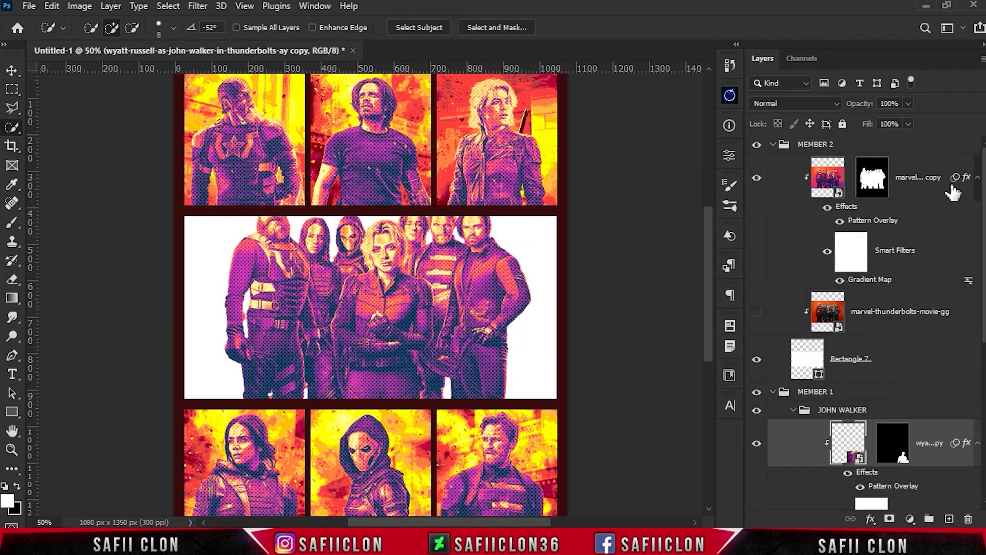
{"action": "scroll", "coordinate": [863, 319], "scroll_direction": "down", "scroll_amount": 3}
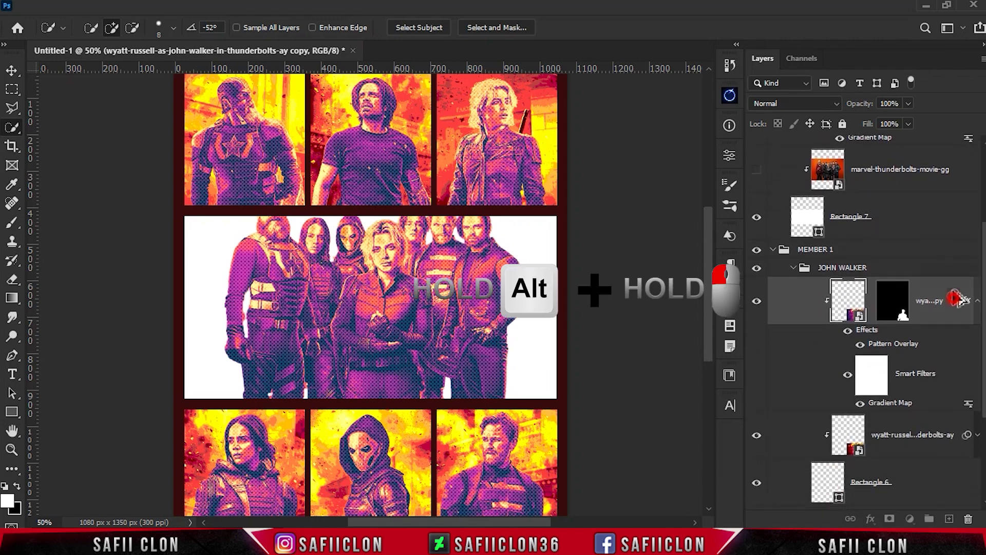
{"action": "left_click_drag", "start_coordinate": [955, 304], "coordinate": [953, 169], "text": "alt"}
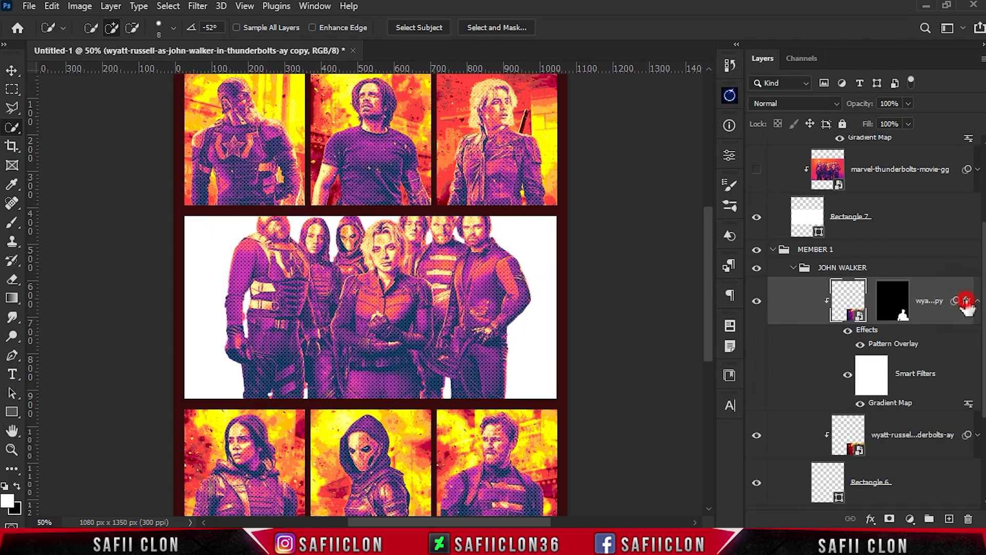
{"action": "left_click_drag", "start_coordinate": [968, 307], "coordinate": [961, 181], "text": "alt"}
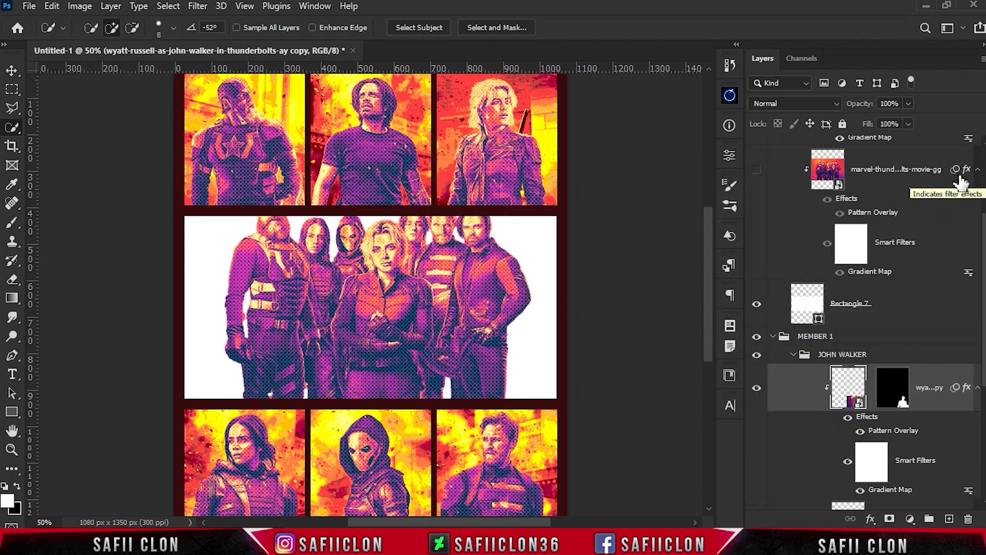
{"action": "left_click", "coordinate": [793, 354]}
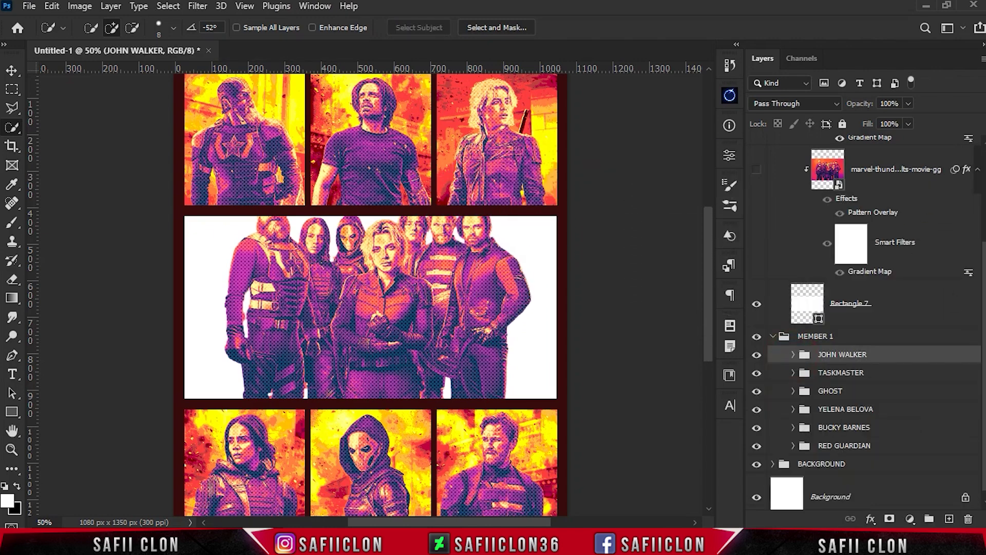
- Duplicate the masked team-photo copy and collapse the photo layers' effects lists
{"action": "scroll", "coordinate": [863, 318], "scroll_direction": "up", "scroll_amount": 5}
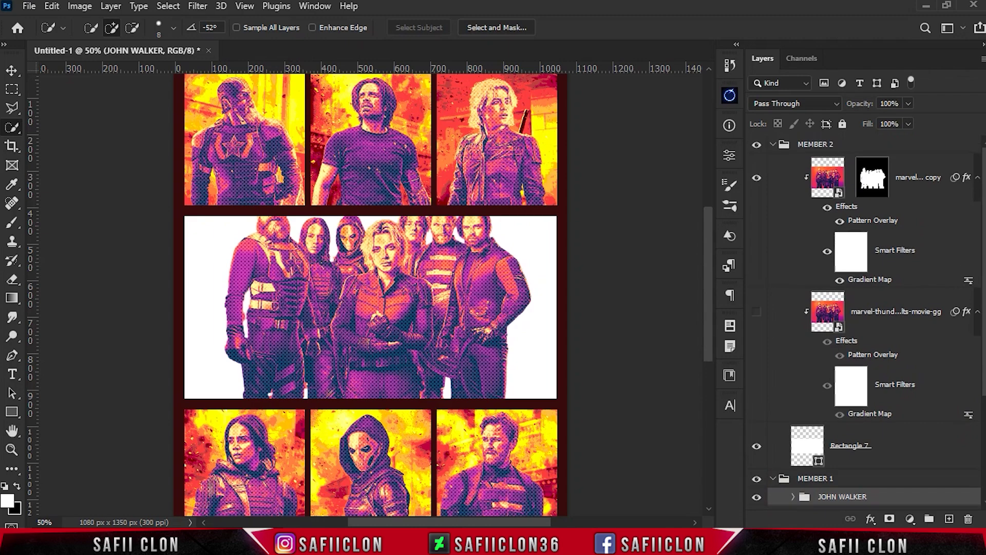
{"action": "left_click", "coordinate": [917, 185]}
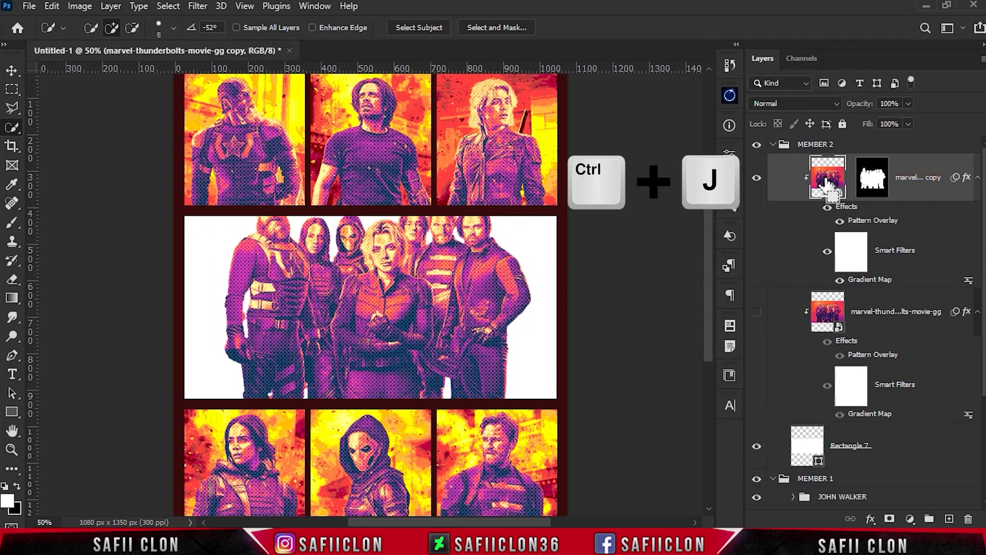
{"action": "key", "text": "ctrl+j"}
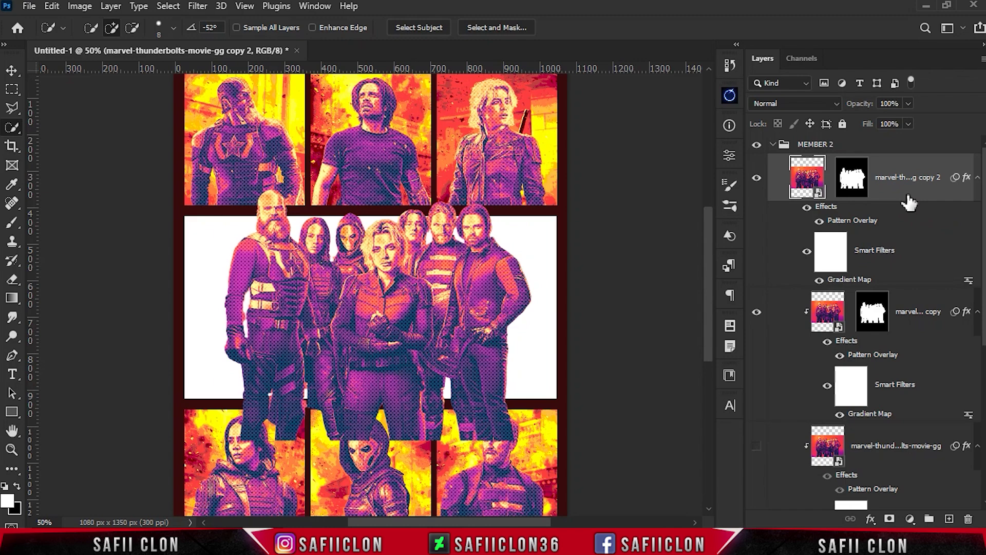
{"action": "left_click", "coordinate": [853, 178]}
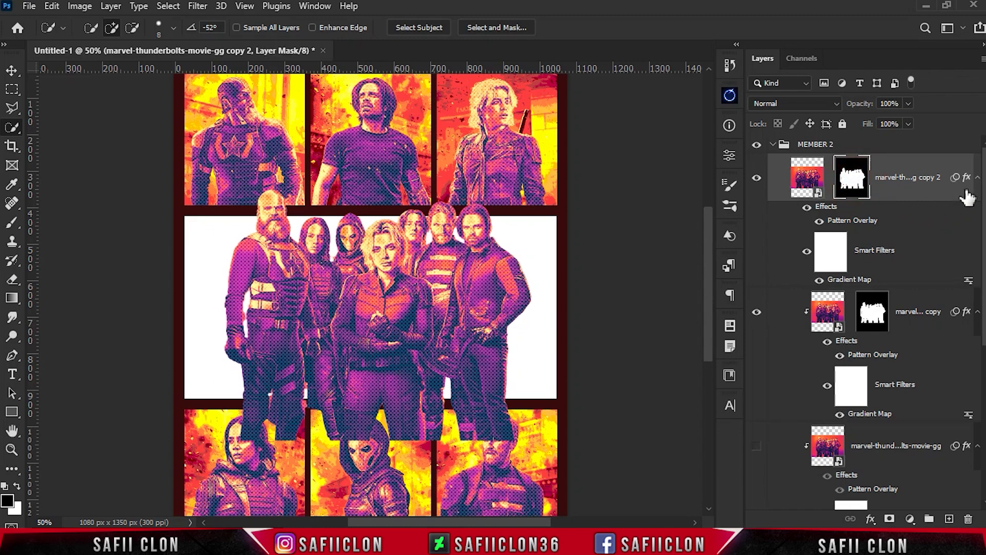
{"action": "left_click", "coordinate": [978, 177]}
{"action": "left_click", "coordinate": [979, 226]}
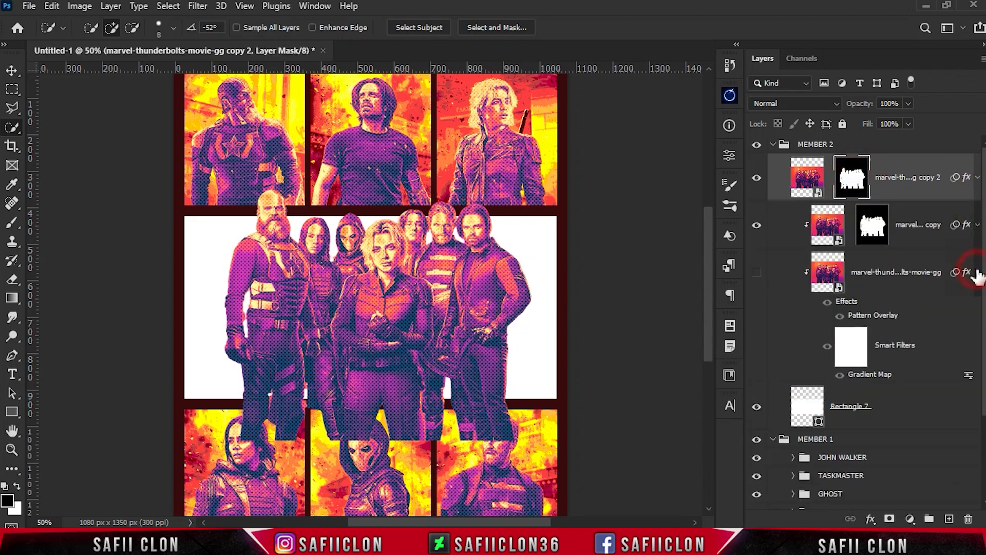
{"action": "left_click", "coordinate": [977, 273]}
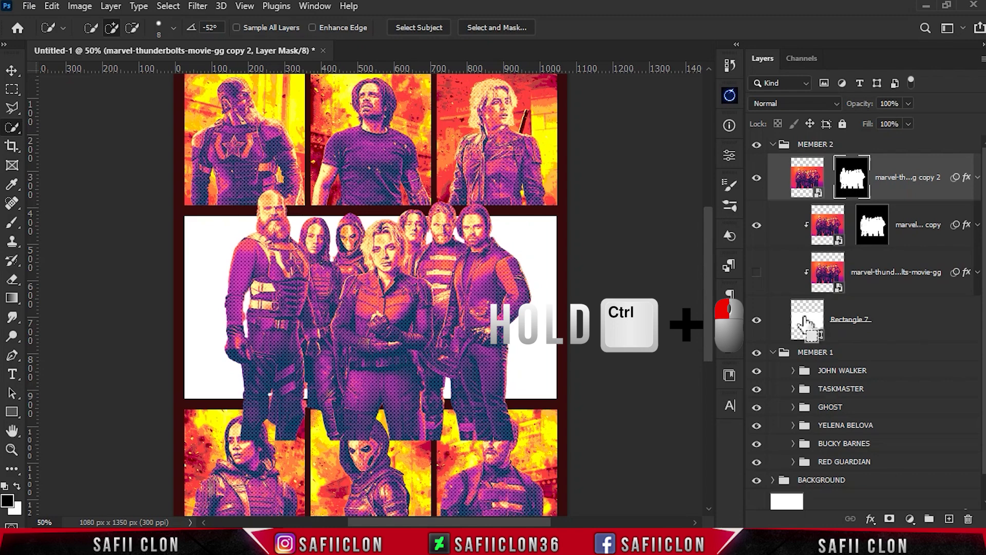
- Paint away the copy's legs outside the middle panel using the inverted panel selection and a 168 px black brush
{"action": "left_click", "coordinate": [851, 176]}
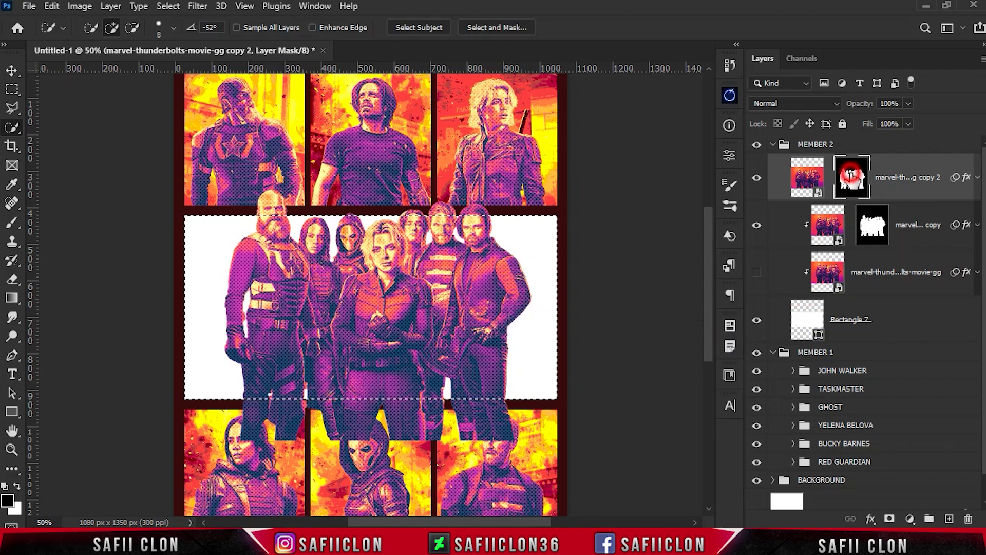
{"action": "left_click", "coordinate": [168, 5]}
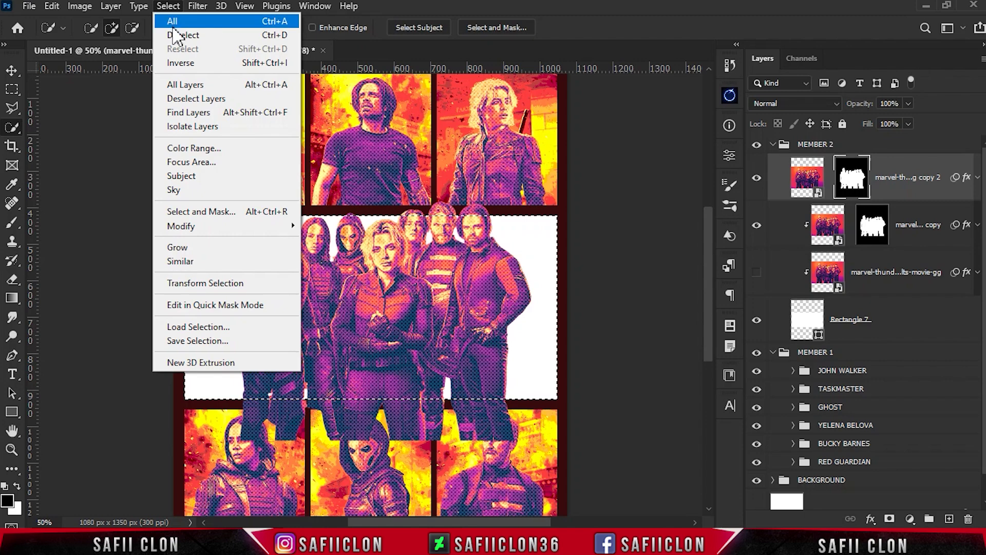
{"action": "left_click", "coordinate": [198, 66]}
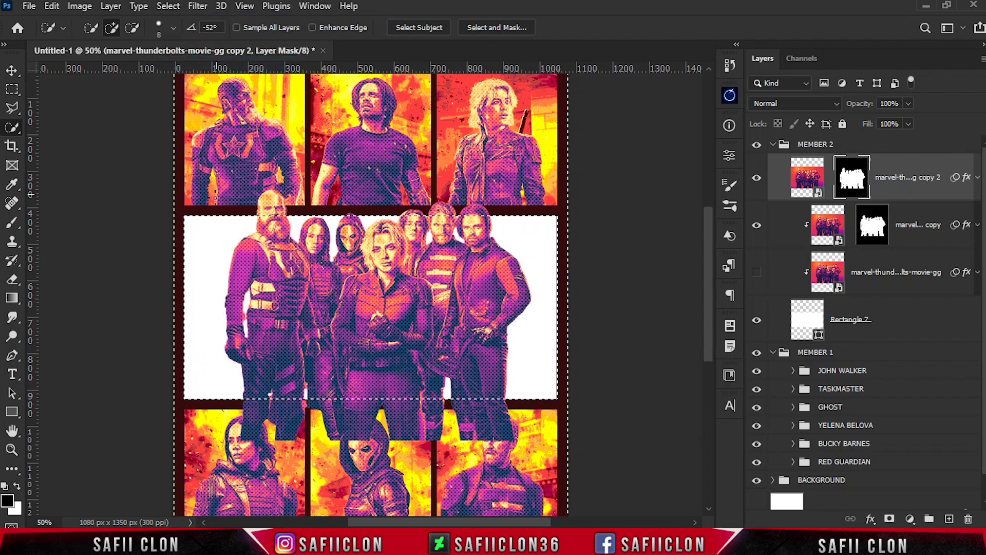
{"action": "right_click", "coordinate": [22, 224]}
{"action": "left_click", "coordinate": [56, 220]}
{"action": "left_click", "coordinate": [103, 28]}
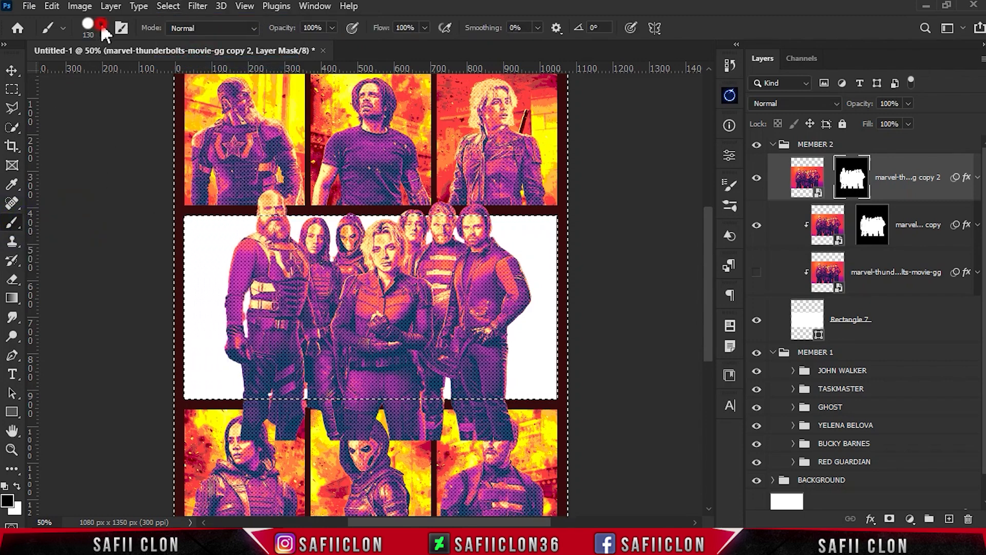
{"action": "left_click", "coordinate": [231, 220]}
{"action": "left_click_drag", "start_coordinate": [132, 75], "coordinate": [140, 75]}
{"action": "key", "text": "Return"}
{"action": "left_click", "coordinate": [332, 28]}
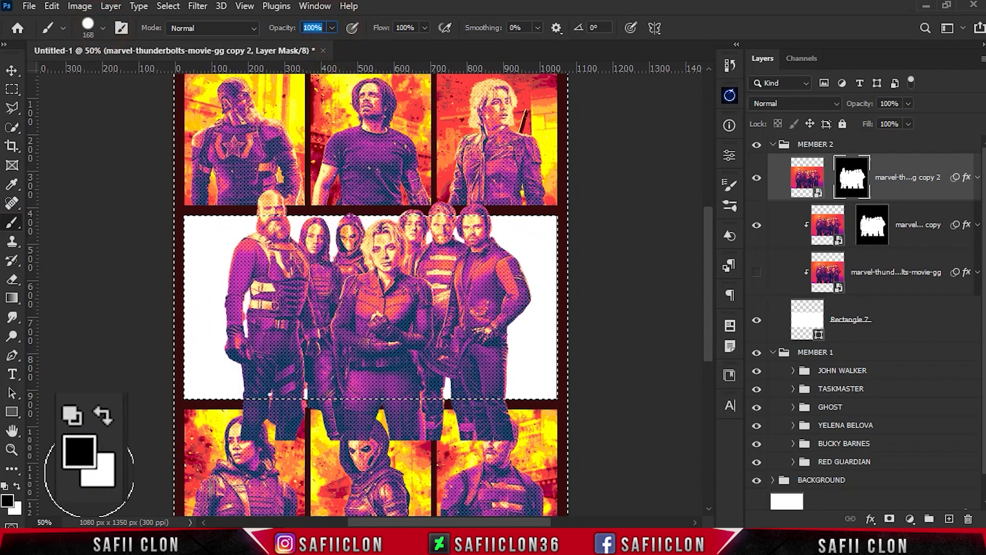
{"action": "left_click_drag", "start_coordinate": [280, 435], "coordinate": [550, 411]}
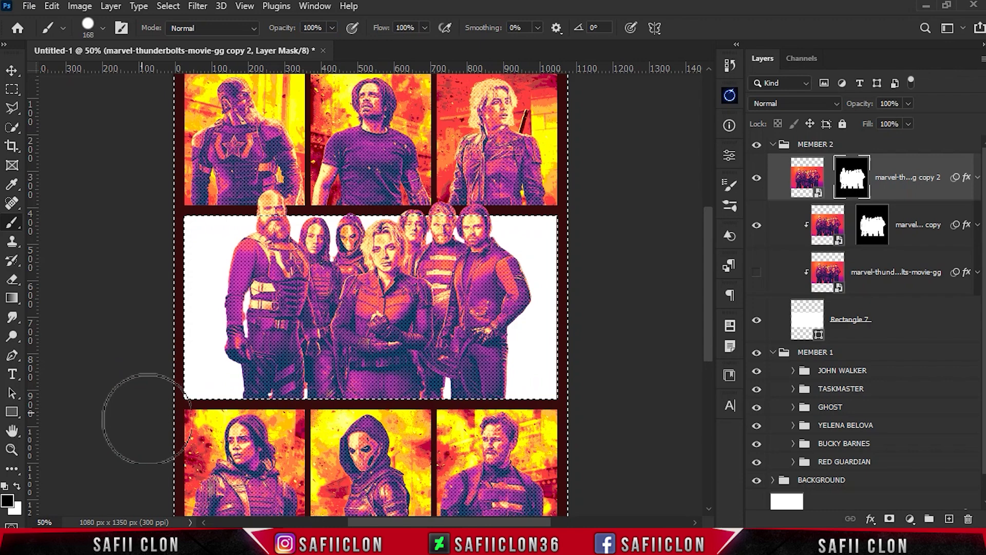
{"action": "key", "text": "ctrl+d"}
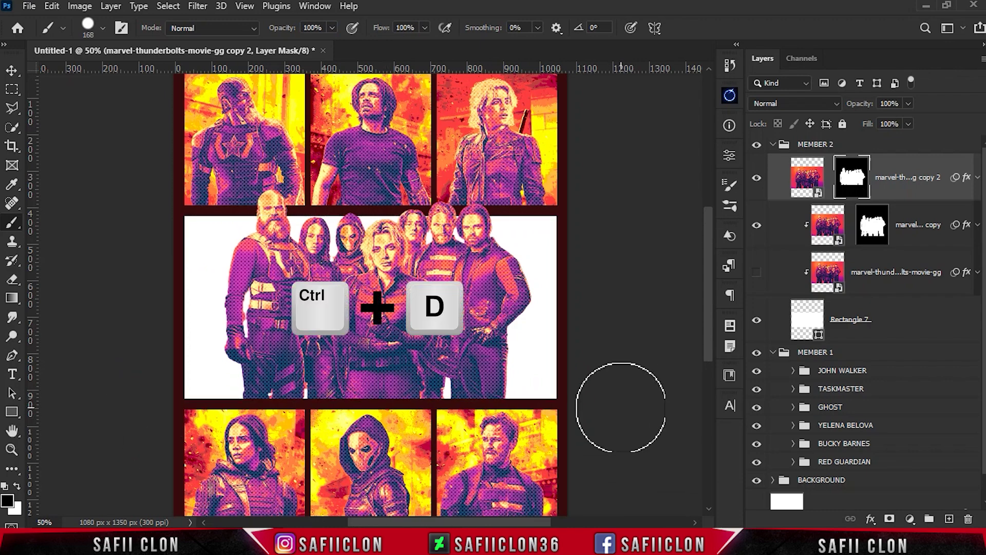
- Adjust the canvas zoom and switch to the folder of source images
{"action": "left_click", "coordinate": [756, 177]}
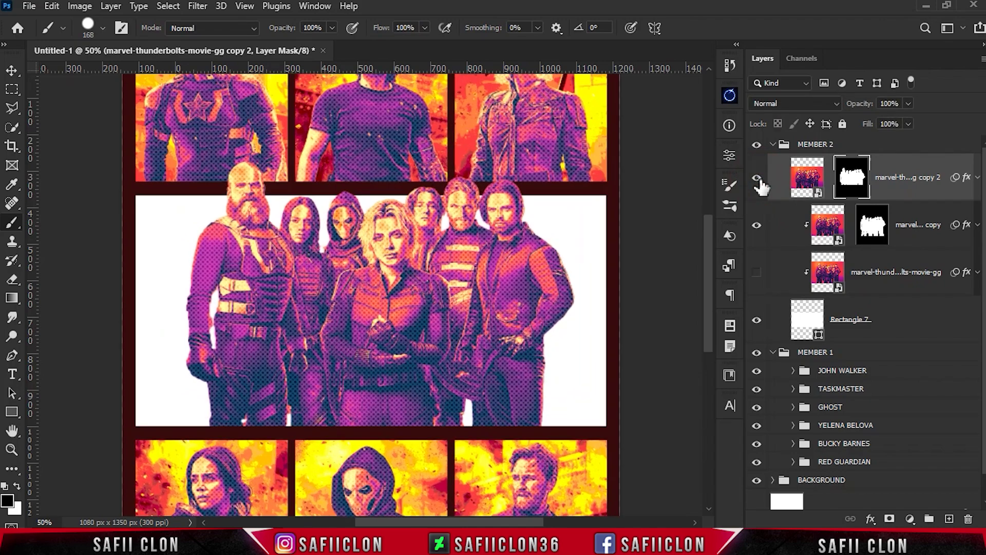
{"action": "key", "text": "ctrl+plus"}
{"action": "key", "text": "ctrl+plus"}
{"action": "key", "text": "ctrl+plus"}
{"action": "key", "text": "ctrl+minus"}
{"action": "key", "text": "ctrl+minus"}
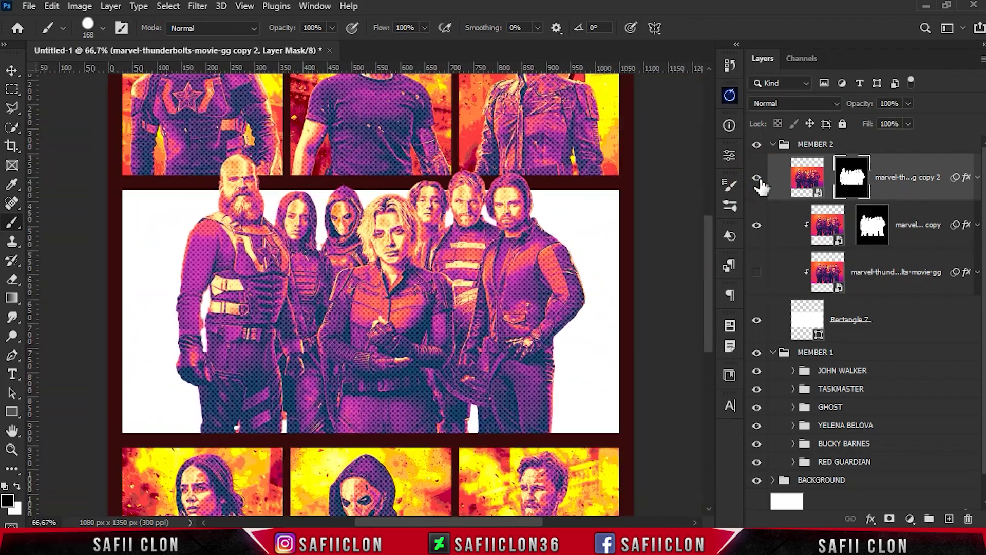
{"action": "key", "text": "alt+Tab"}
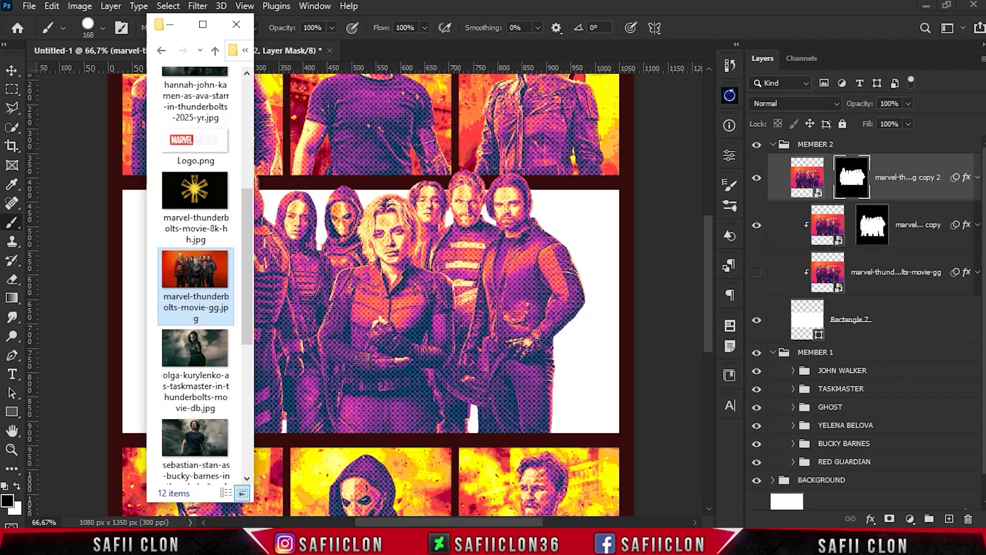
- Place marvel-thunderbolts-movie-8k-hh.jpg into the poster and move it below the gg layer
{"action": "left_click_drag", "start_coordinate": [196, 206], "coordinate": [384, 308]}
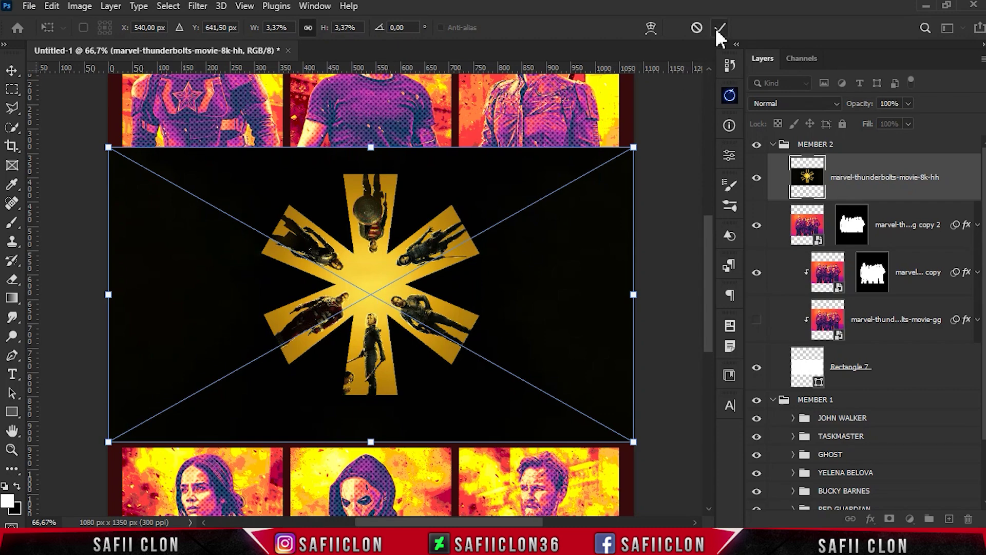
{"action": "left_click", "coordinate": [720, 27]}
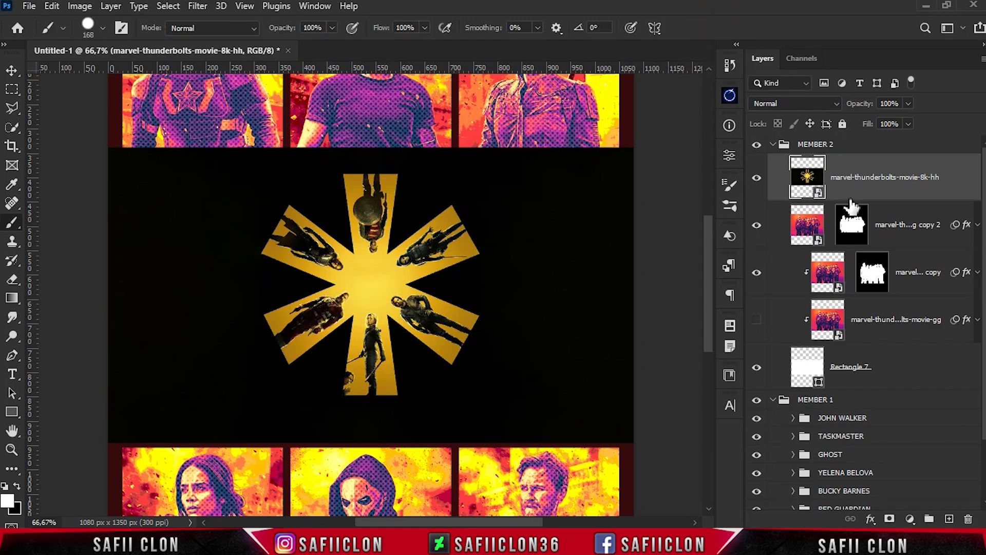
{"action": "left_click_drag", "start_coordinate": [890, 179], "coordinate": [903, 333]}
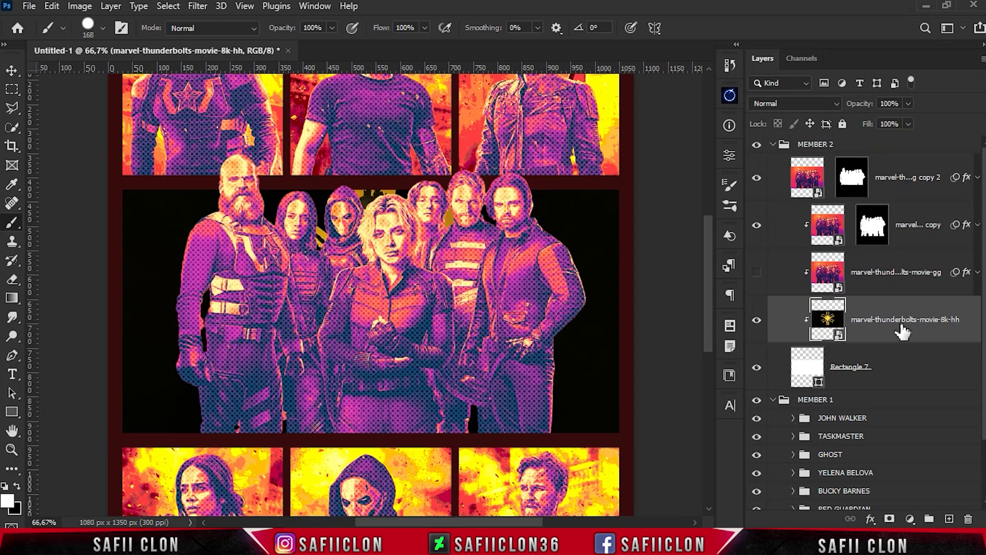
- Free Transform the starburst image larger to fill the centre panel and commit
{"action": "key", "text": "ctrl+minus"}
{"action": "key", "text": "ctrl+t"}
{"action": "left_click_drag", "start_coordinate": [568, 293], "coordinate": [700, 314]}
{"action": "key", "text": "ctrl+minus"}
{"action": "left_click_drag", "start_coordinate": [600, 331], "coordinate": [688, 325]}
{"action": "key", "text": "ctrl+minus"}
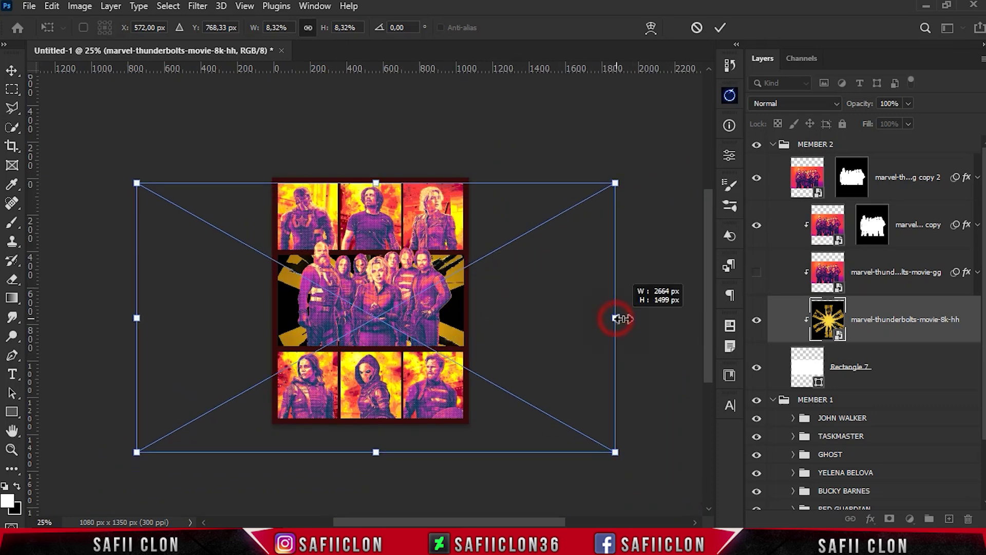
{"action": "left_click_drag", "start_coordinate": [619, 319], "coordinate": [636, 319]}
{"action": "key", "text": "Up"}
{"action": "key", "text": "Up"}
{"action": "key", "text": "Up"}
{"action": "key", "text": "Up"}
{"action": "key", "text": "Up"}
{"action": "key", "text": "Up"}
{"action": "key", "text": "Up"}
{"action": "key", "text": "Up"}
{"action": "key", "text": "Up"}
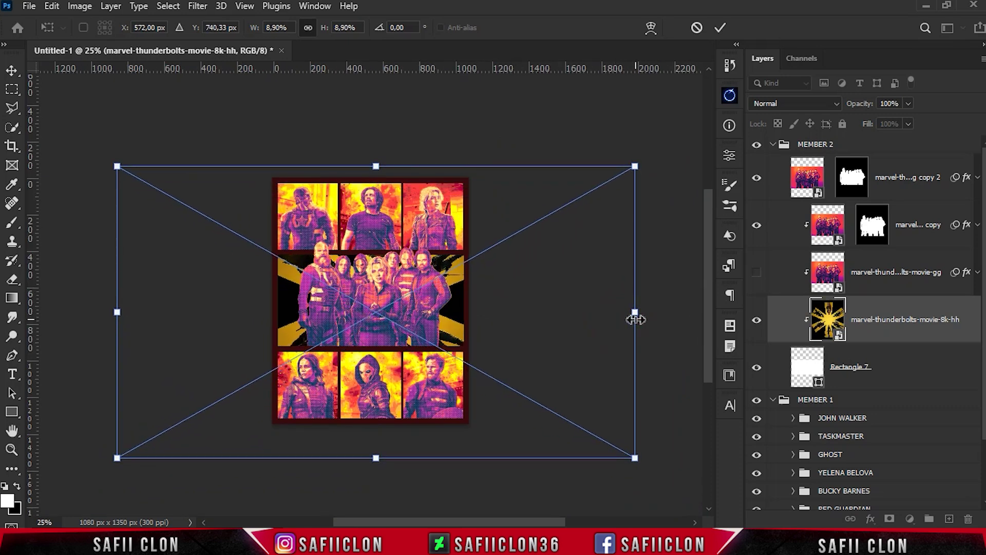
{"action": "left_click", "coordinate": [718, 27]}
{"action": "key", "text": "b"}
{"action": "key", "text": "ctrl+plus"}
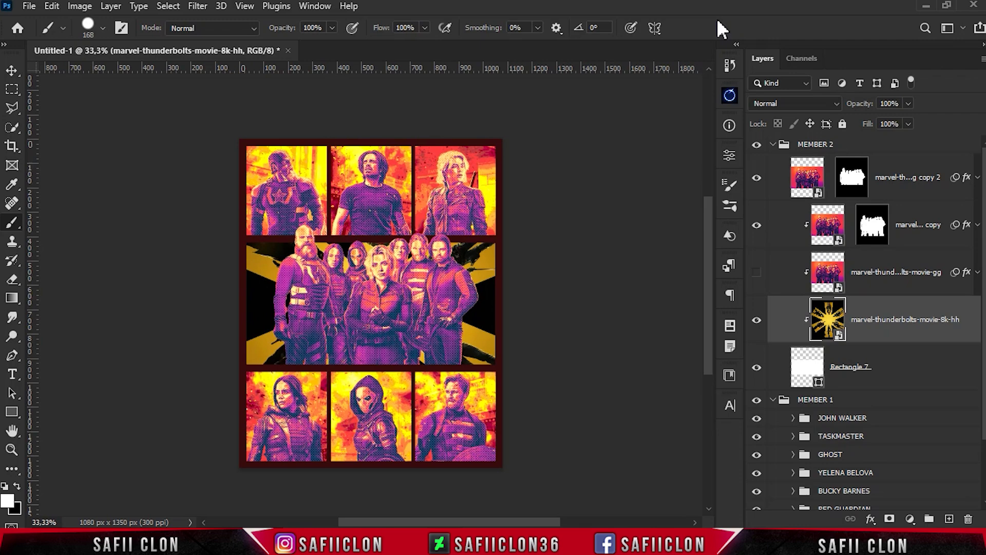
{"action": "key", "text": "ctrl+plus"}
{"action": "key", "text": "ctrl+plus"}
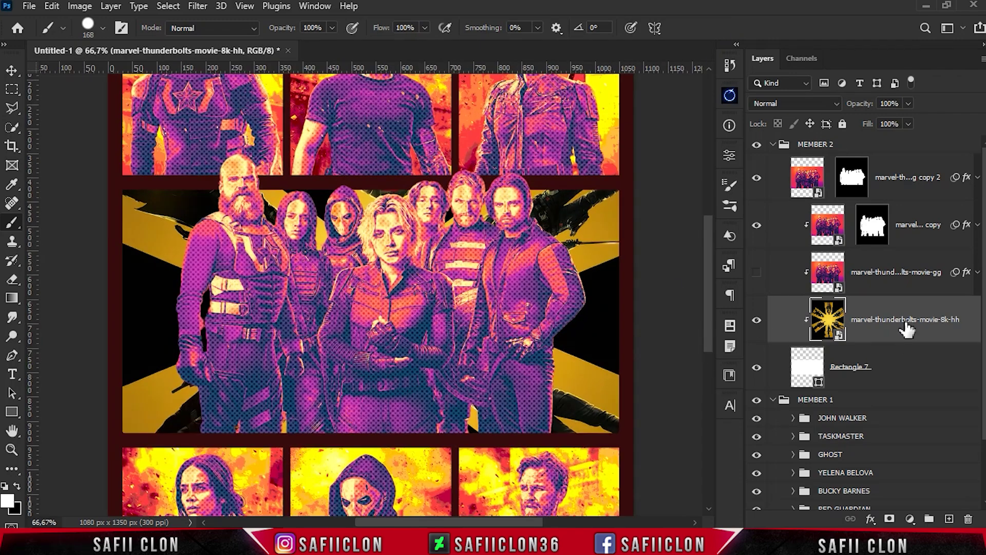
{"action": "left_click", "coordinate": [79, 5]}
{"action": "mouse_move", "coordinate": [103, 43]}
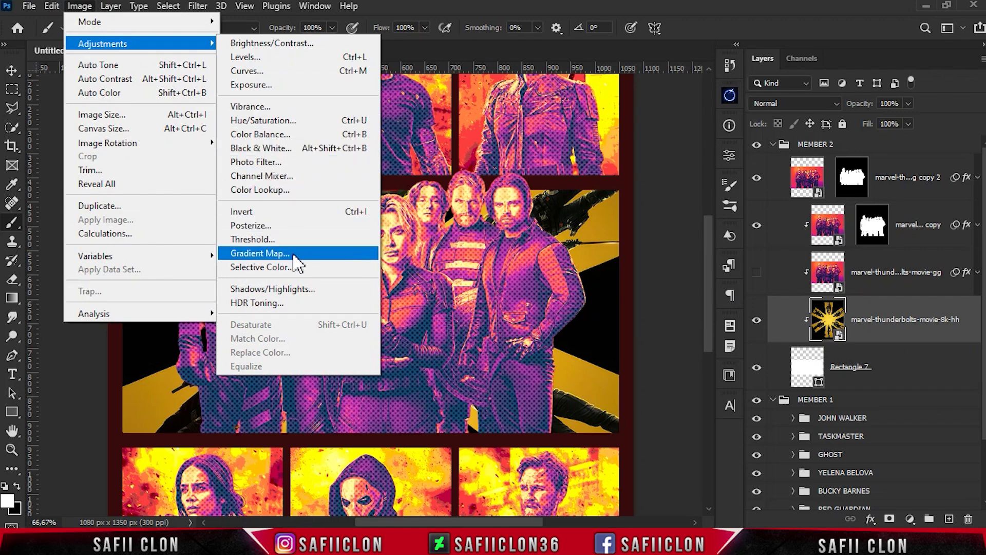
- Apply a Gradient Map with the dark red-to-yellow preset to the starburst
{"action": "left_click", "coordinate": [287, 254]}
{"action": "left_click", "coordinate": [689, 154]}
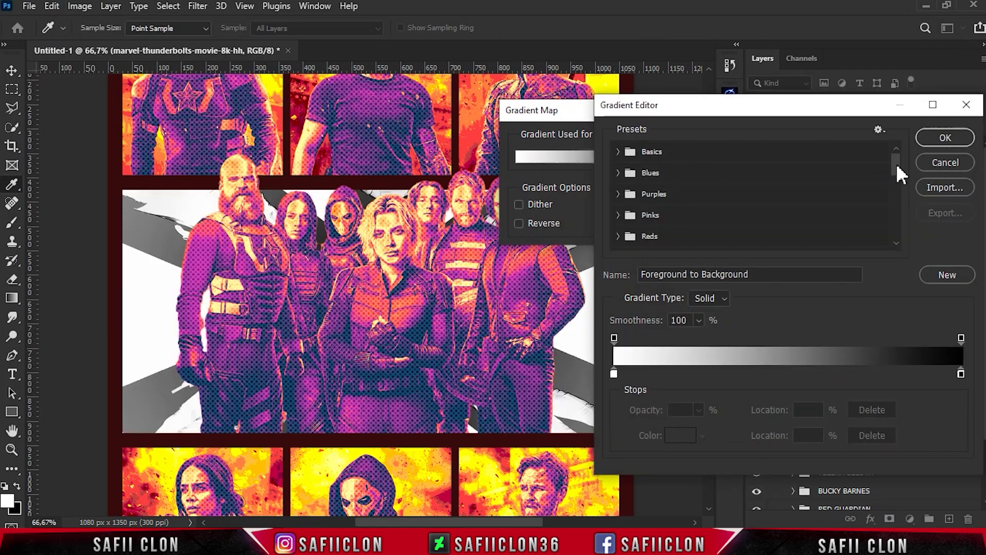
{"action": "left_click_drag", "start_coordinate": [894, 164], "coordinate": [905, 245]}
{"action": "left_click", "coordinate": [767, 241]}
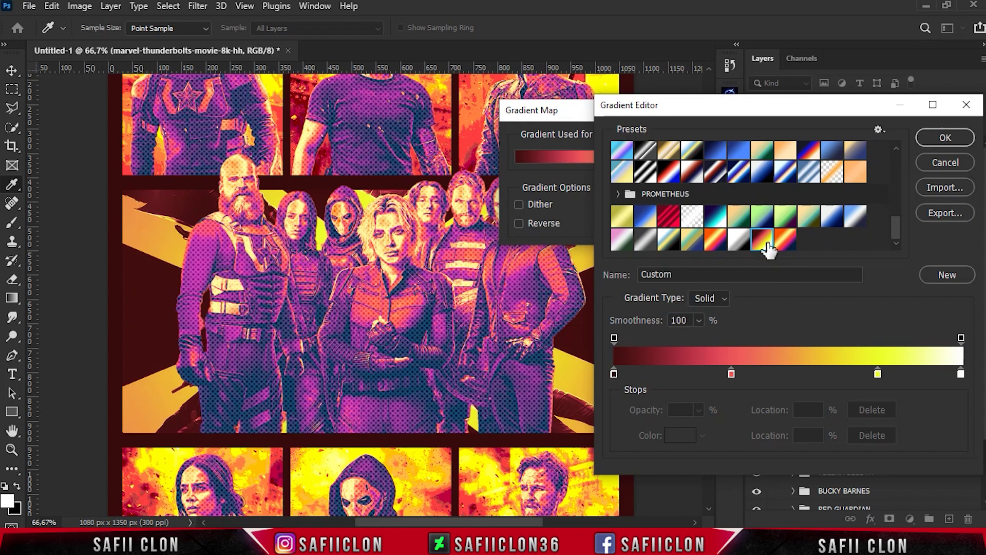
{"action": "left_click", "coordinate": [932, 141]}
{"action": "left_click", "coordinate": [756, 141]}
- Posterize the starburst to 5 levels and make sure its layer is visible
{"action": "left_click", "coordinate": [80, 6]}
{"action": "mouse_move", "coordinate": [102, 43]}
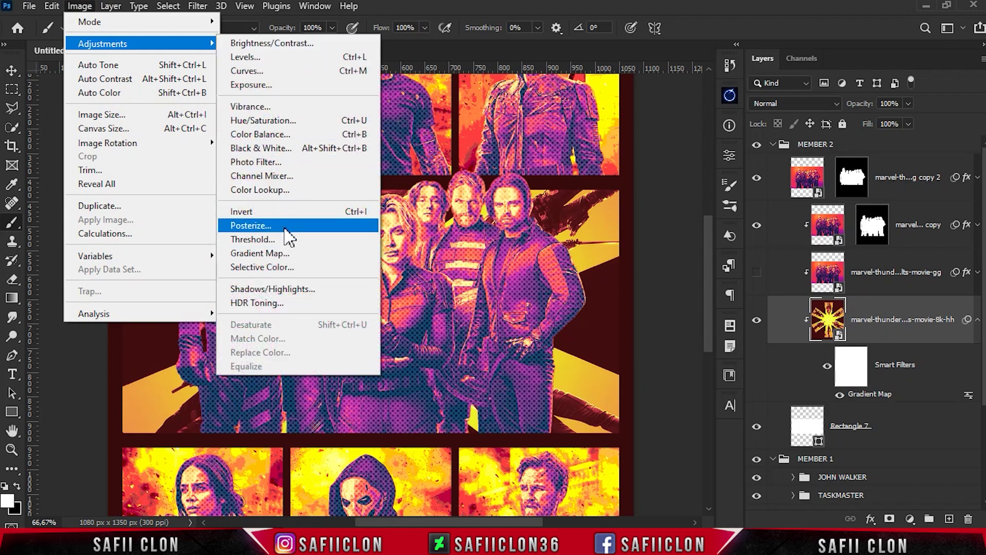
{"action": "left_click", "coordinate": [285, 228]}
{"action": "left_click", "coordinate": [407, 153]}
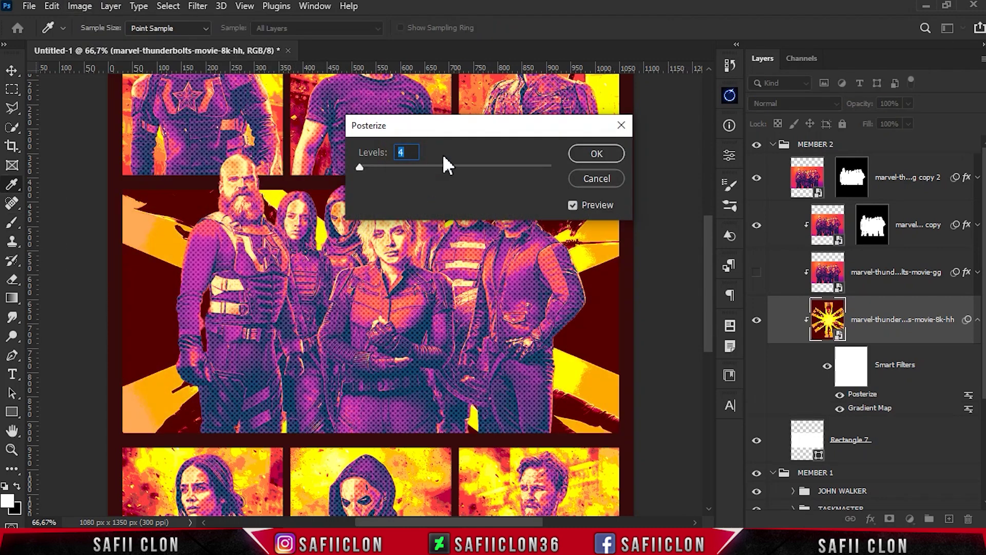
{"action": "left_click", "coordinate": [596, 153]}
{"action": "key", "text": "b"}
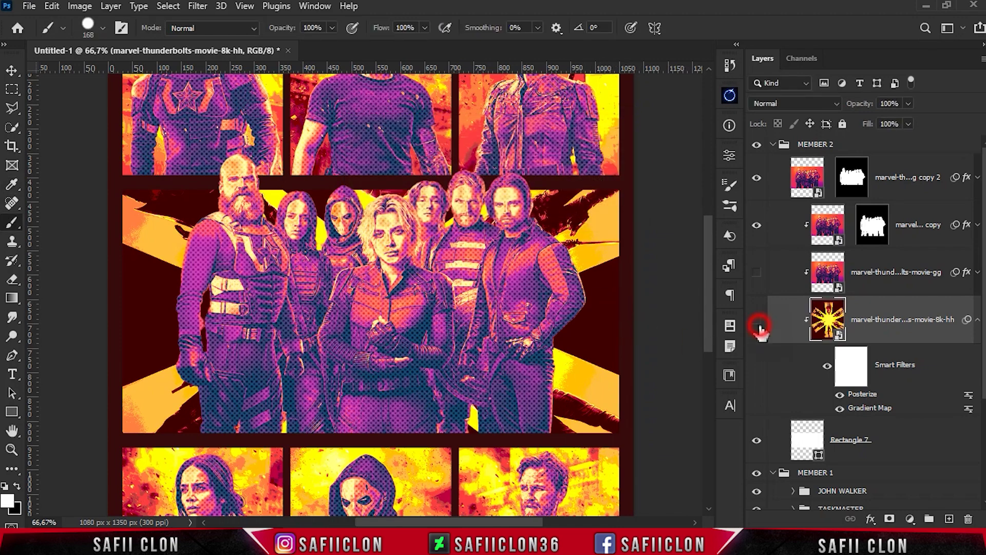
{"action": "left_click", "coordinate": [758, 323]}
- Show the gg team photo layer and give it an inverted, fully hiding layer mask
{"action": "left_click", "coordinate": [900, 267]}
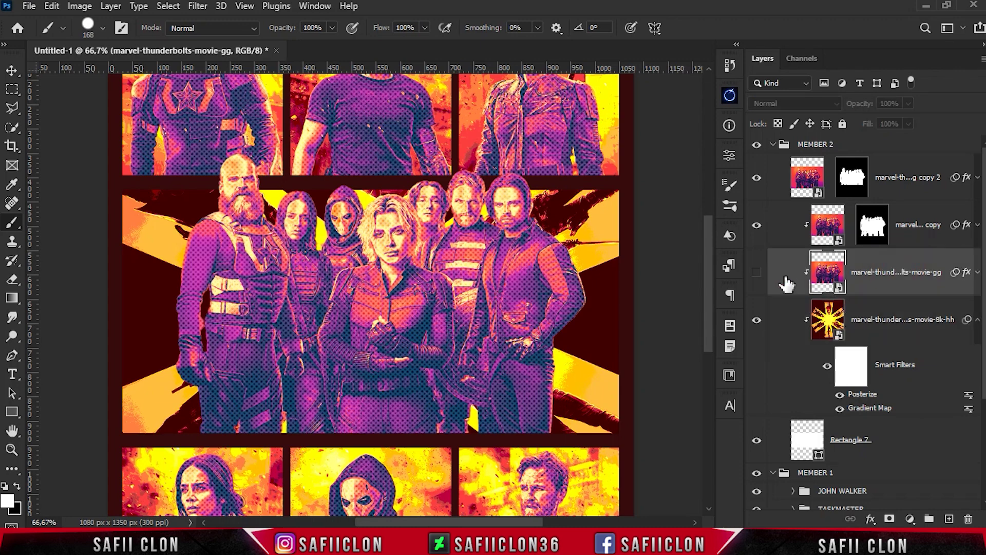
{"action": "left_click", "coordinate": [758, 274]}
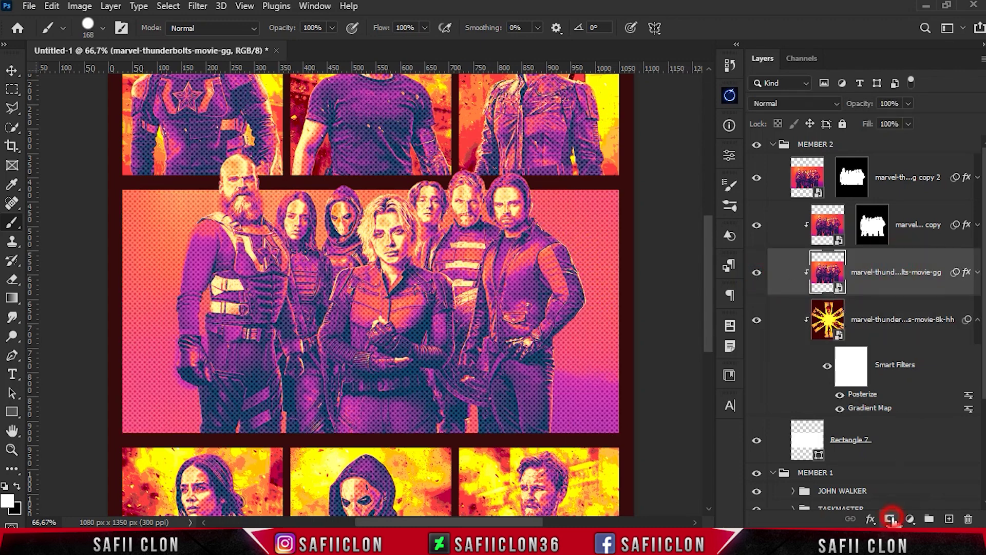
{"action": "left_click", "coordinate": [892, 519]}
{"action": "key", "text": "ctrl+i"}
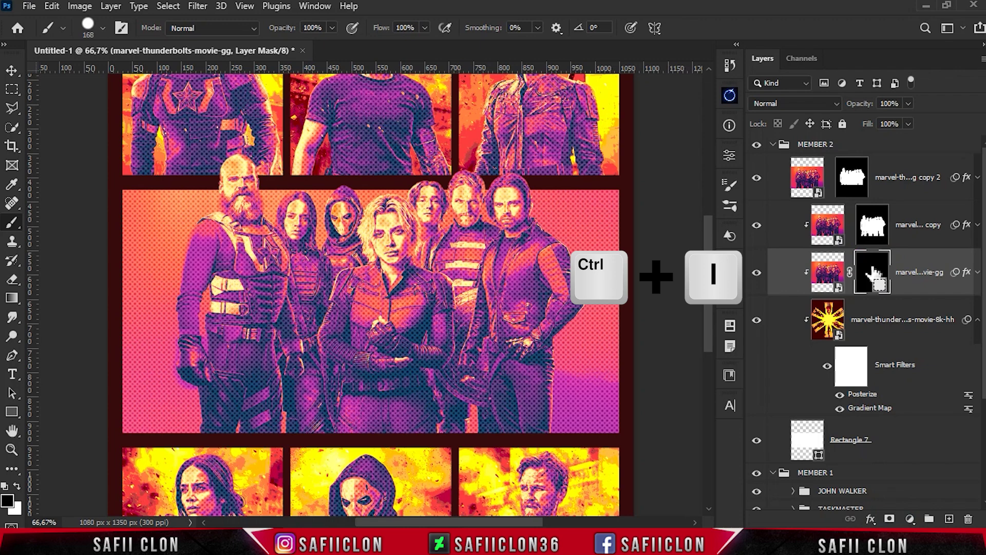
- Set up the CLOD 1 cloud brush at 11% opacity painting white
{"action": "right_click", "coordinate": [12, 222]}
{"action": "left_click", "coordinate": [61, 222]}
{"action": "left_click", "coordinate": [103, 28]}
{"action": "left_click_drag", "start_coordinate": [353, 212], "coordinate": [355, 241]}
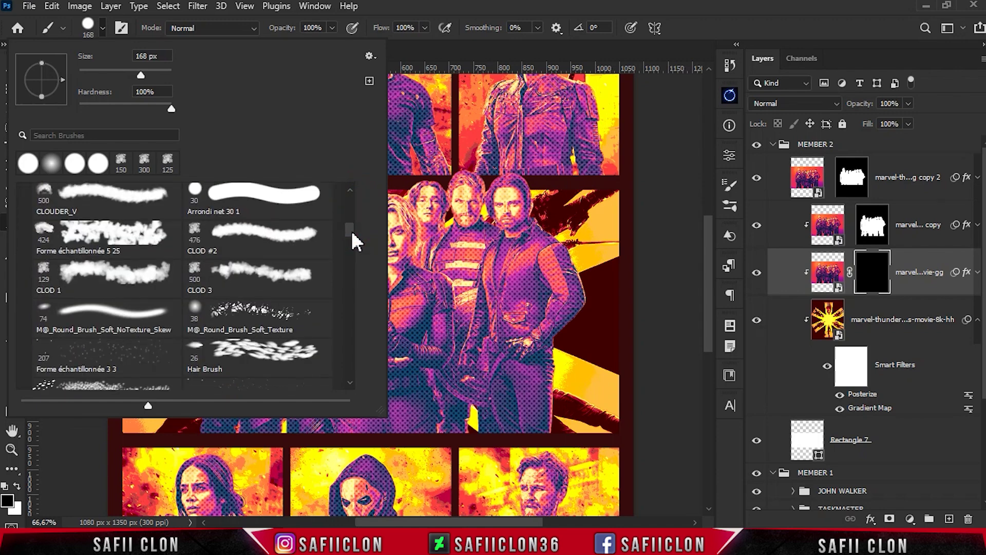
{"action": "left_click", "coordinate": [95, 279]}
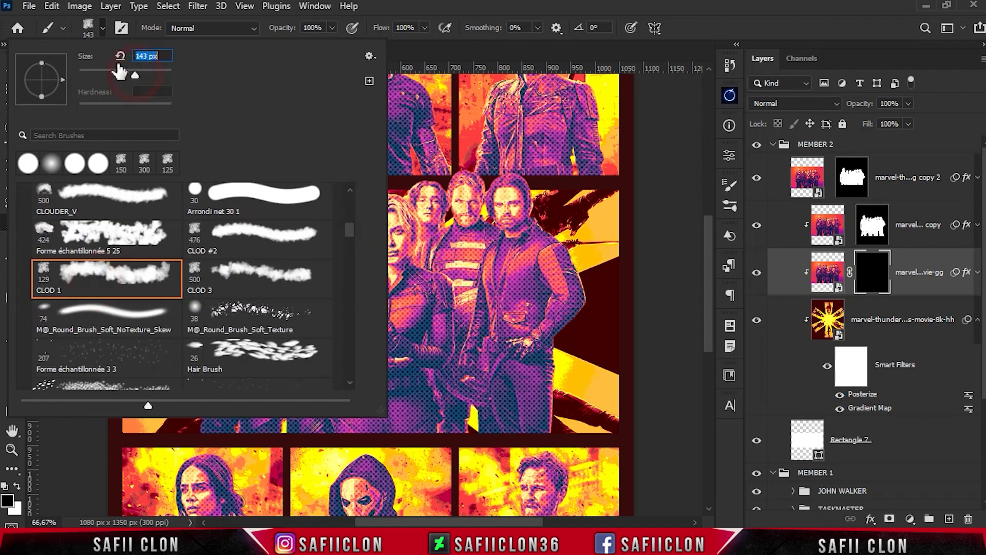
{"action": "left_click", "coordinate": [97, 28]}
{"action": "left_click_drag", "start_coordinate": [280, 48], "coordinate": [274, 45]}
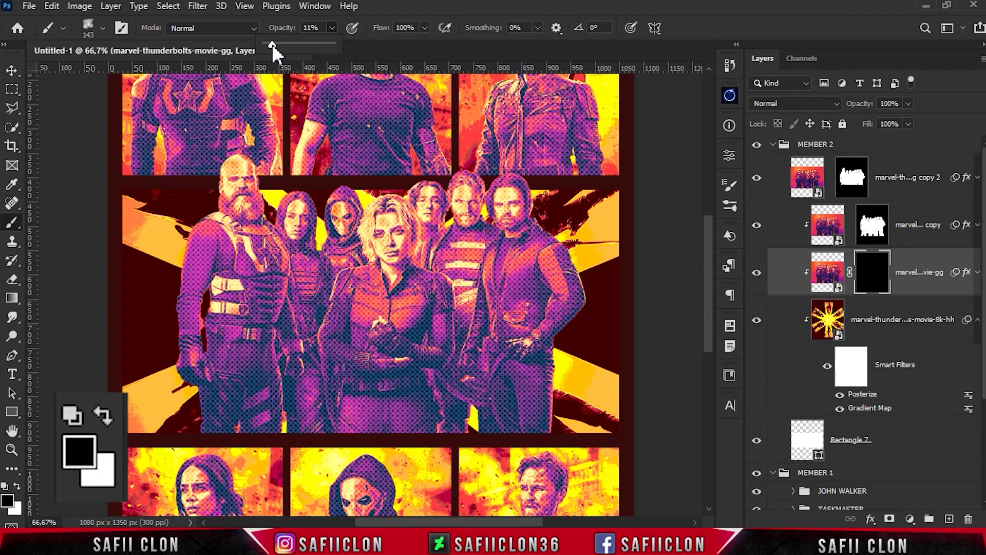
{"action": "left_click", "coordinate": [17, 486]}
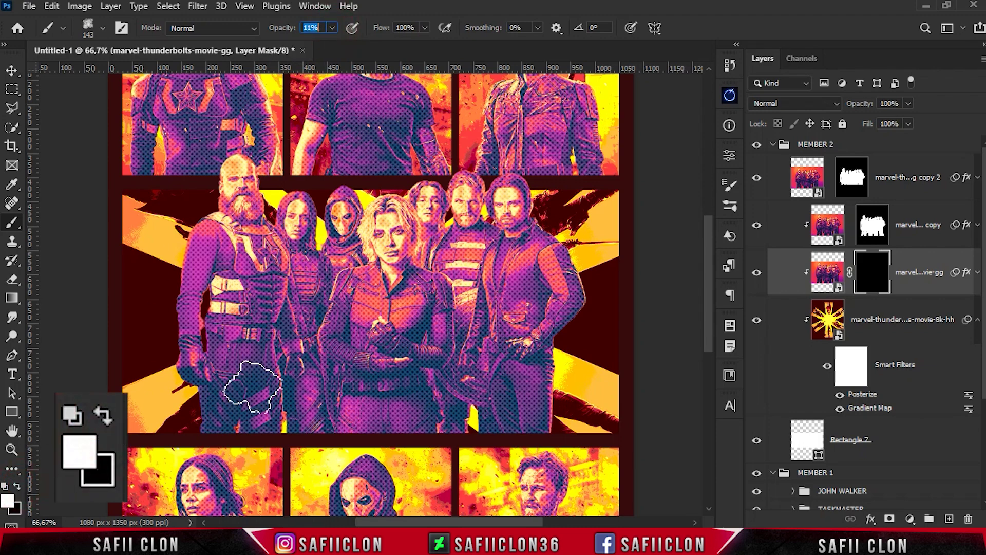
- Paint soft cloudy photo patches back on the right and mid-left with a 180–300 px brush
{"action": "key", "text": "bracketright"}
{"action": "key", "text": "1"}
{"action": "key", "text": "8"}
{"action": "left_click_drag", "start_coordinate": [595, 429], "coordinate": [591, 277]}
{"action": "key", "text": "bracketright"}
{"action": "key", "text": "bracketright"}
{"action": "key", "text": "2"}
{"action": "key", "text": "5"}
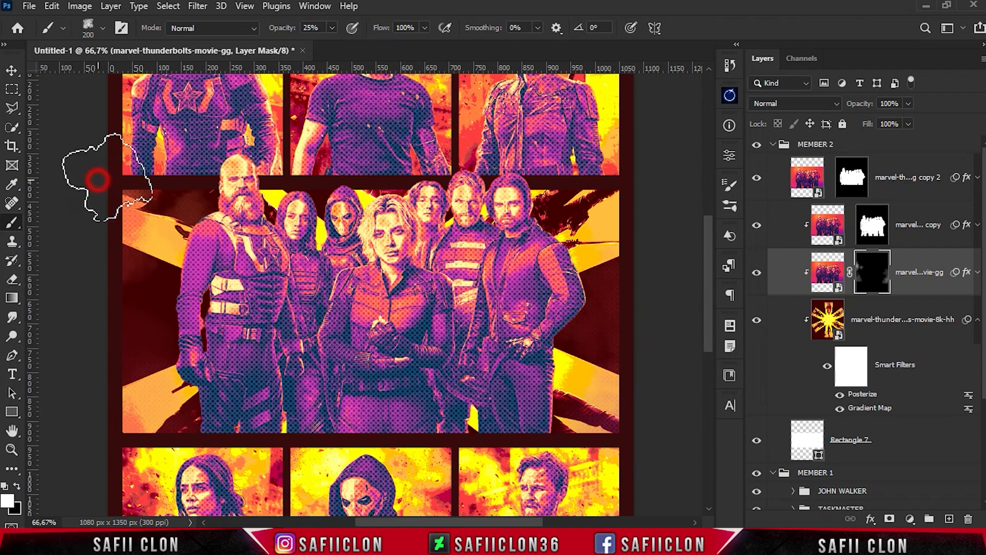
{"action": "left_click_drag", "start_coordinate": [612, 329], "coordinate": [603, 251]}
{"action": "left_click_drag", "start_coordinate": [211, 306], "coordinate": [334, 223]}
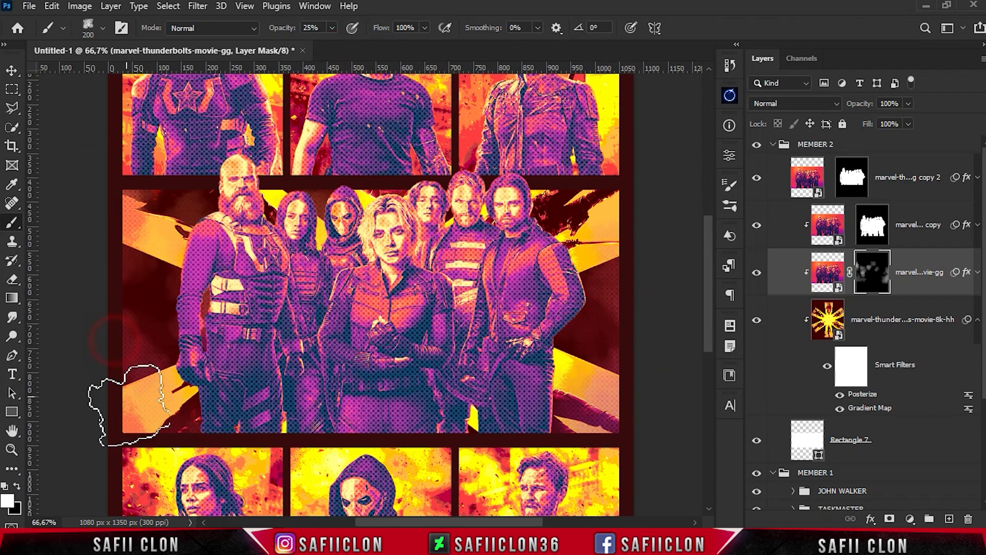
{"action": "key", "text": "bracketleft"}
{"action": "key", "text": "bracketleft"}
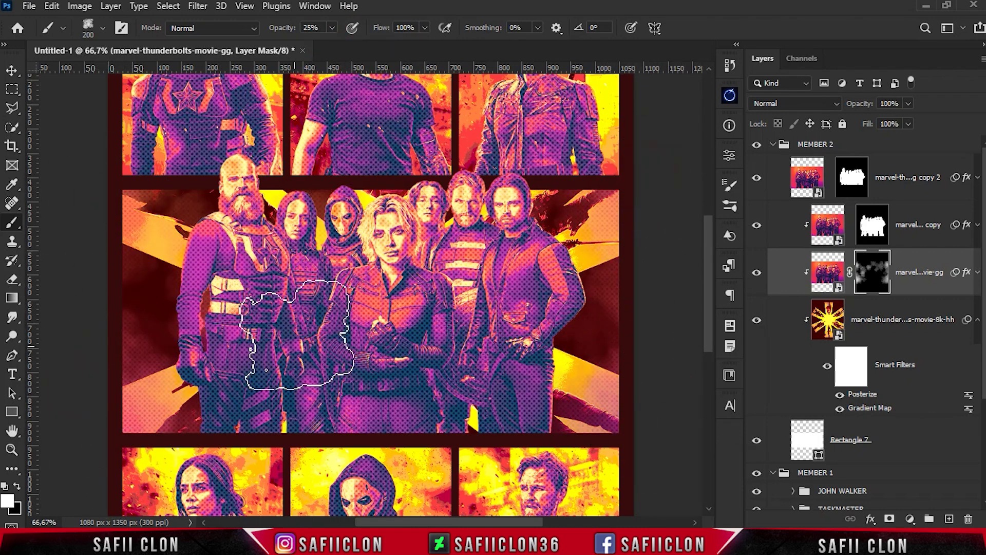
- Reveal more photo by the left figure's belt and right figure, toggling the layer to compare
{"action": "scroll", "coordinate": [267, 341], "scroll_direction": "down", "scroll_amount": 2}
{"action": "scroll", "coordinate": [246, 308], "scroll_direction": "up", "scroll_amount": 1}
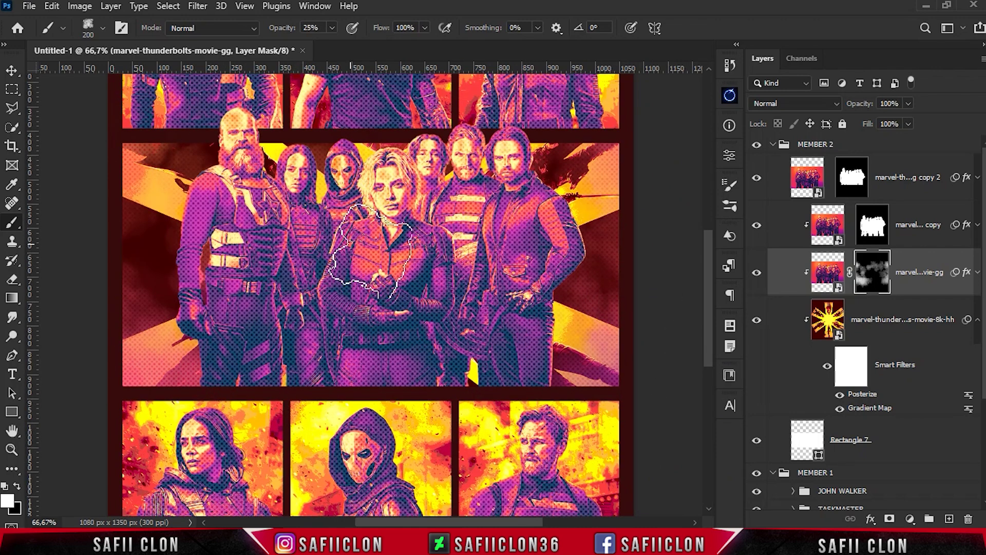
{"action": "key", "text": "ctrl+minus"}
{"action": "left_click", "coordinate": [754, 277]}
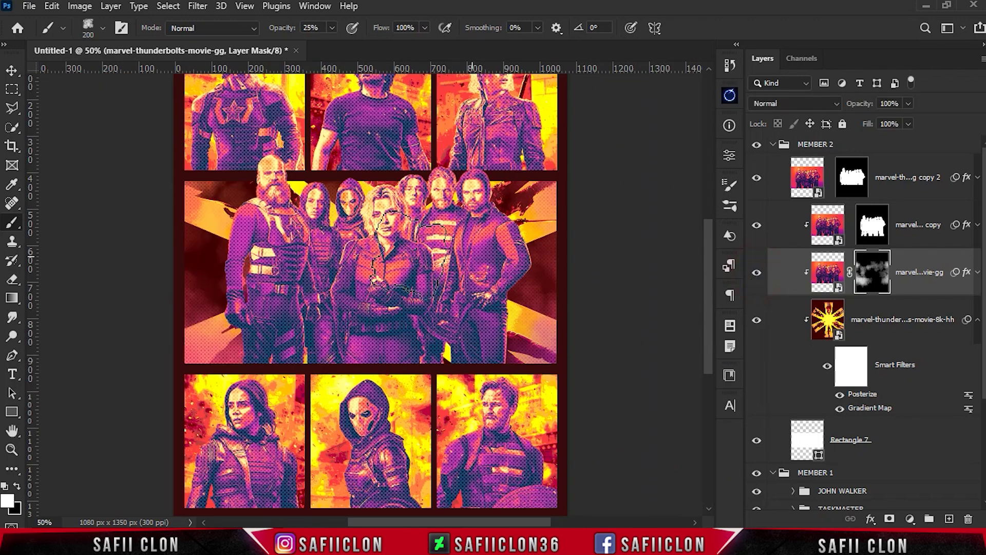
{"action": "left_click", "coordinate": [260, 285]}
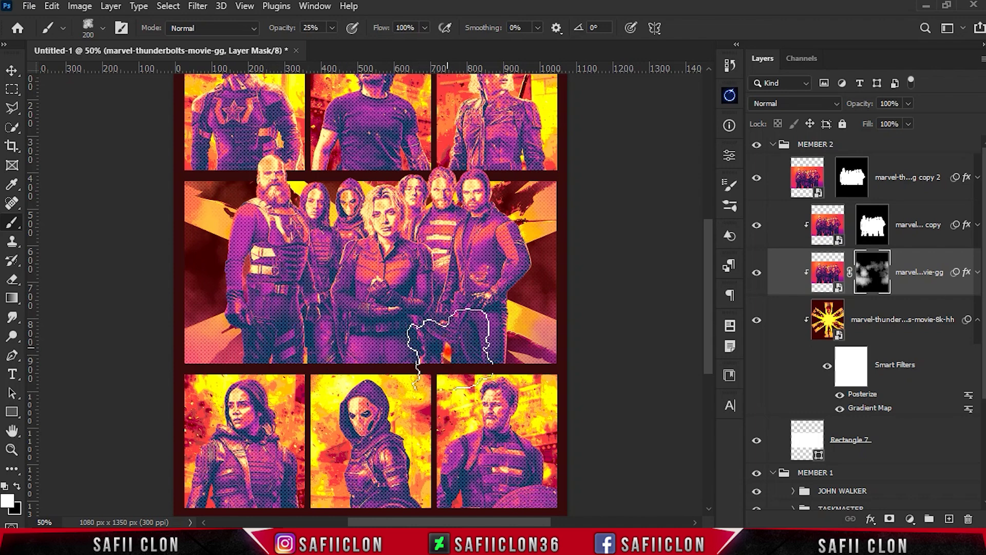
{"action": "left_click_drag", "start_coordinate": [473, 226], "coordinate": [535, 292]}
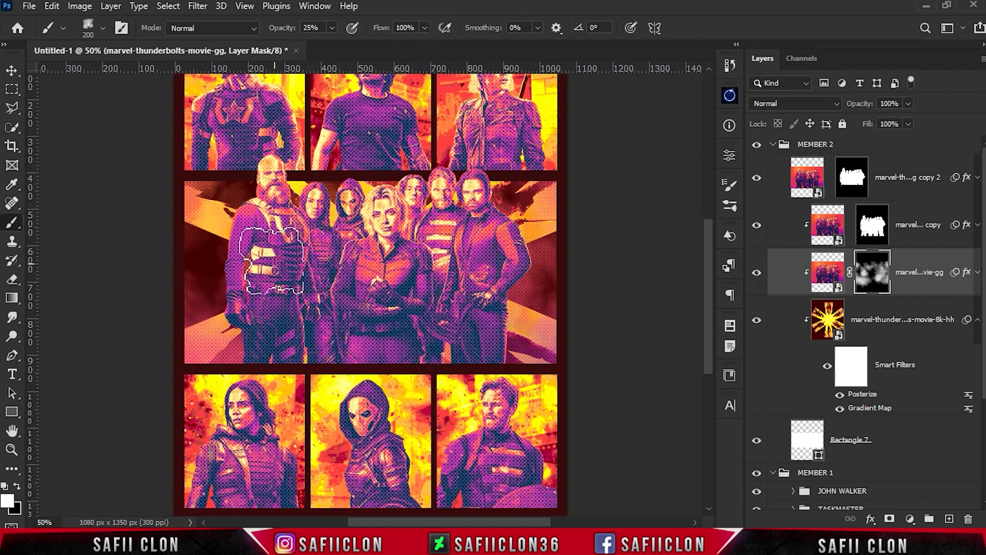
{"action": "key", "text": "ctrl+plus"}
{"action": "left_click", "coordinate": [757, 272]}
{"action": "left_click", "coordinate": [757, 272]}
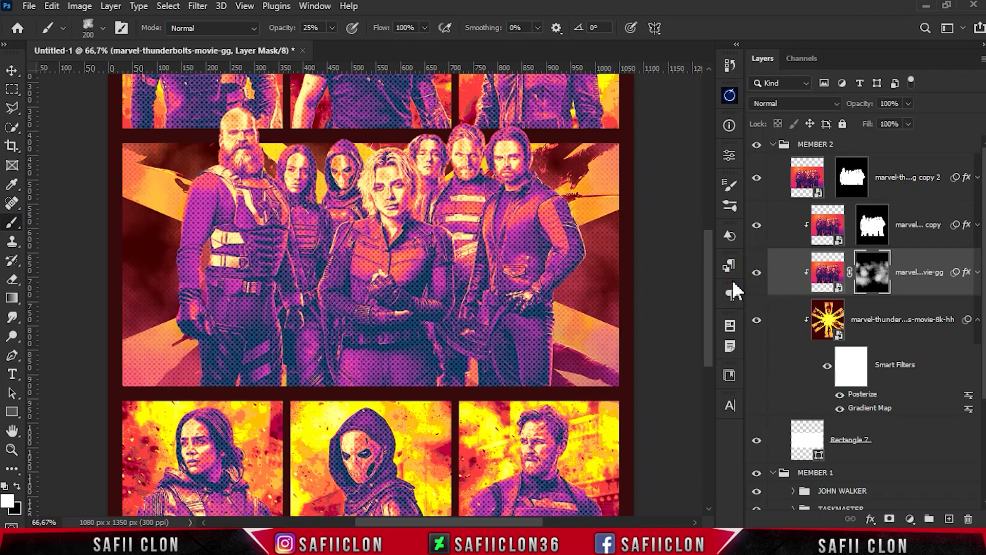
{"action": "left_click", "coordinate": [893, 149]}
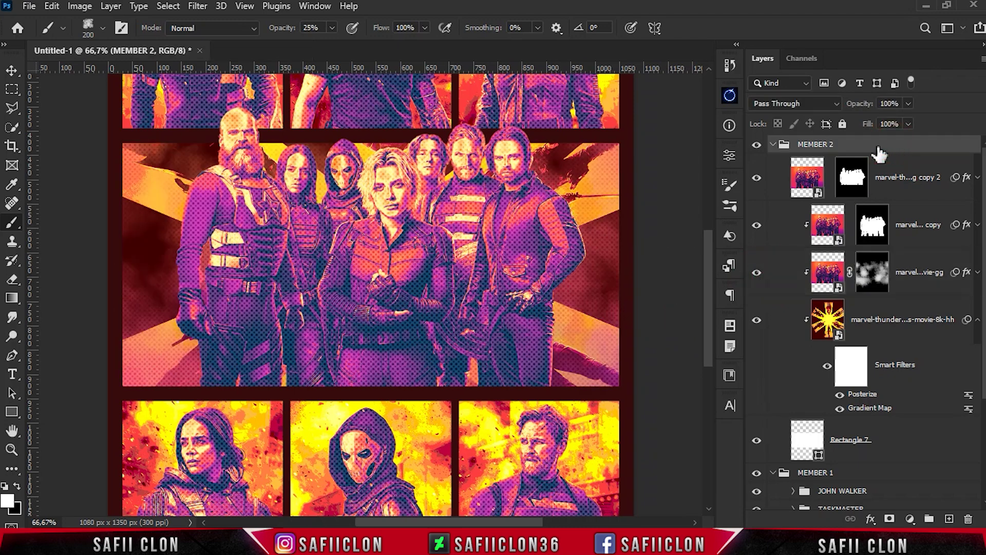
- Collapse the MEMBER 2 and MEMBER 1 groups and add a new empty top layer
{"action": "left_click", "coordinate": [773, 144]}
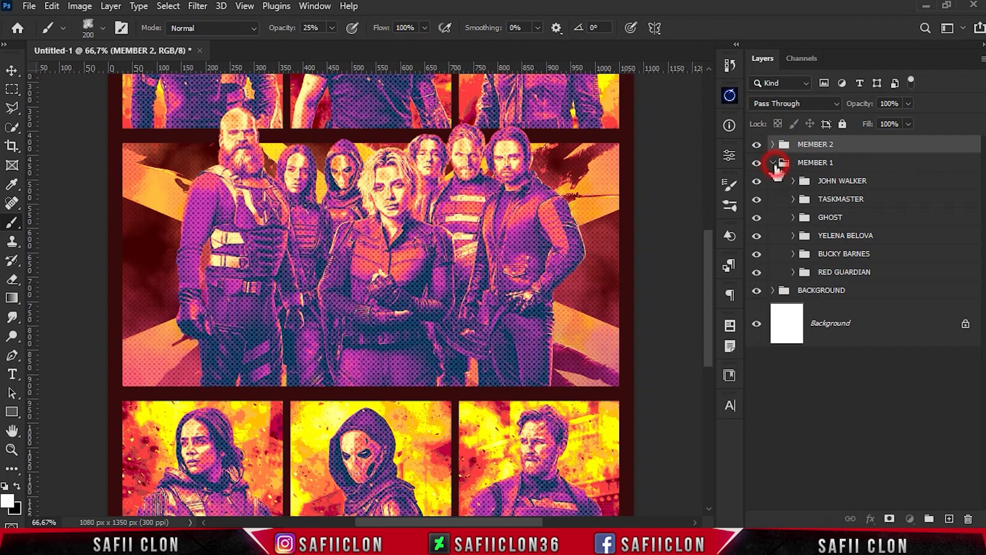
{"action": "left_click", "coordinate": [773, 163]}
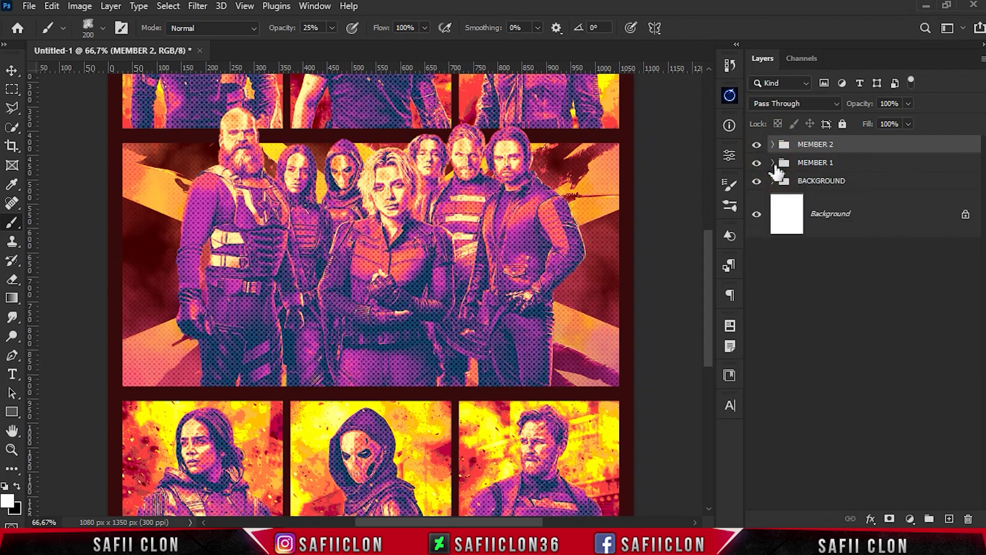
{"action": "left_click", "coordinate": [949, 518]}
- Set a soft brush at 22% opacity with a purple sampled from the figures
{"action": "right_click", "coordinate": [13, 222]}
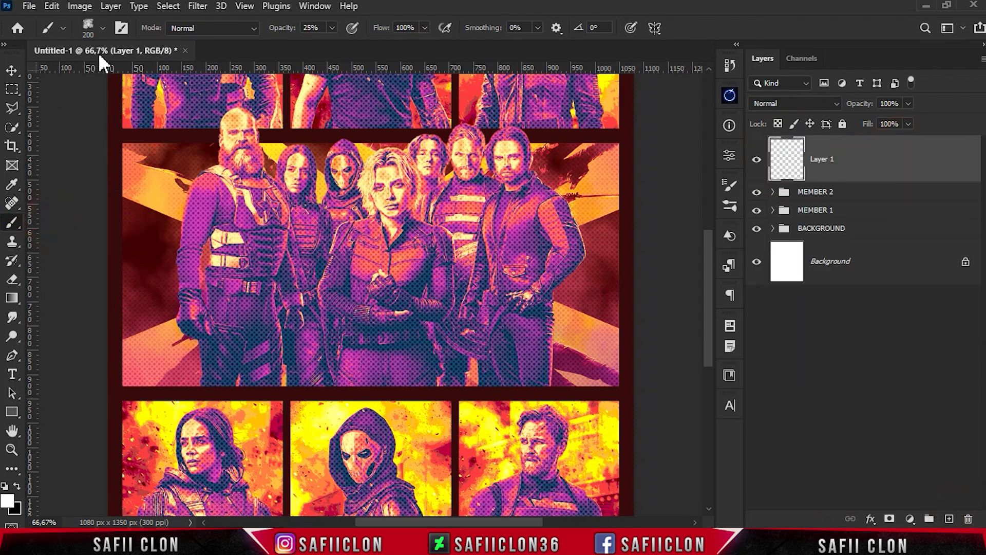
{"action": "left_click", "coordinate": [98, 29]}
{"action": "left_click", "coordinate": [103, 24]}
{"action": "left_click_drag", "start_coordinate": [331, 42], "coordinate": [330, 42]}
{"action": "left_click", "coordinate": [8, 499]}
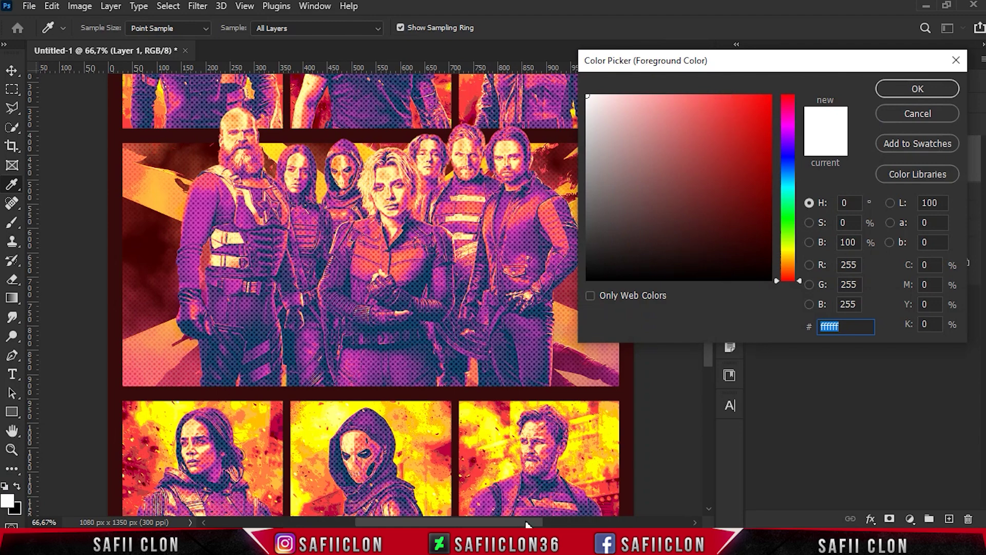
{"action": "left_click_drag", "start_coordinate": [526, 523], "coordinate": [542, 524]}
{"action": "left_click", "coordinate": [563, 377]}
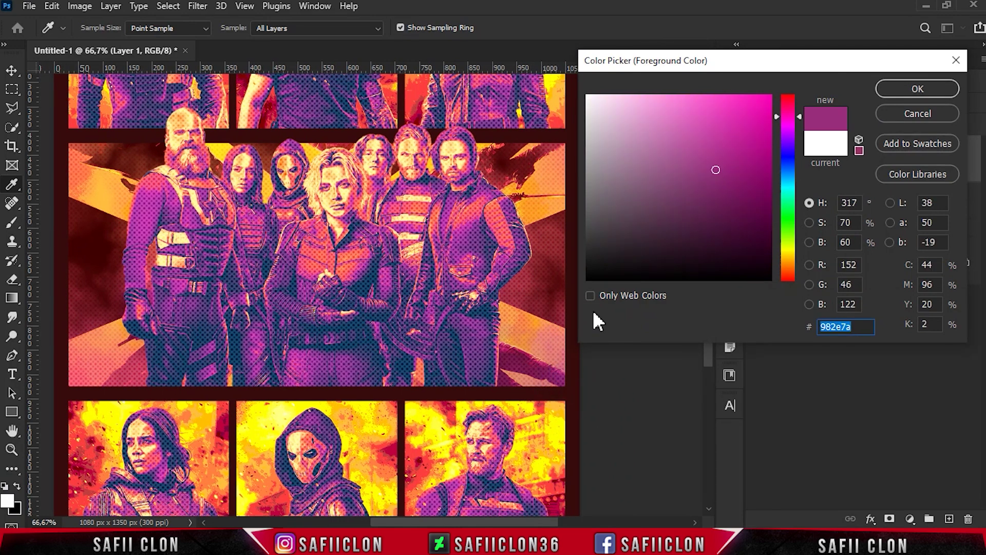
{"action": "left_click", "coordinate": [460, 237]}
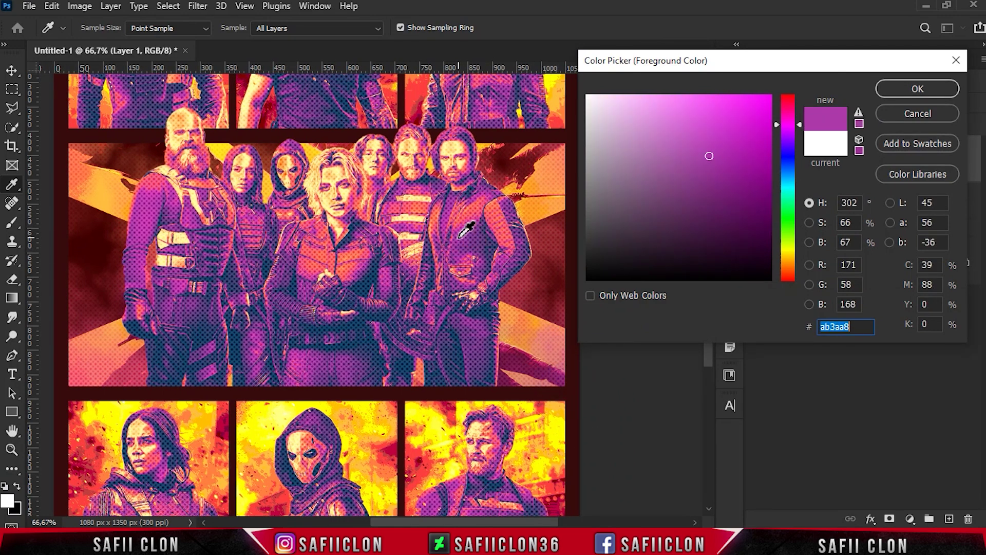
{"action": "left_click", "coordinate": [918, 89]}
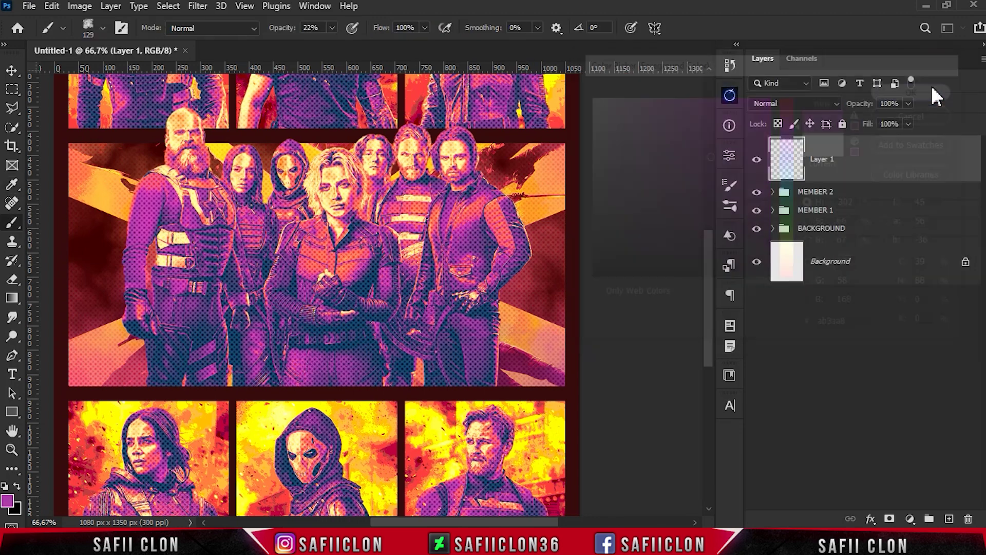
- Enlarge the brush to 800 px and dab soft purple haze at the poster's edge
{"action": "key", "text": "bracketright"}
{"action": "key", "text": "bracketright"}
{"action": "key", "text": "bracketright"}
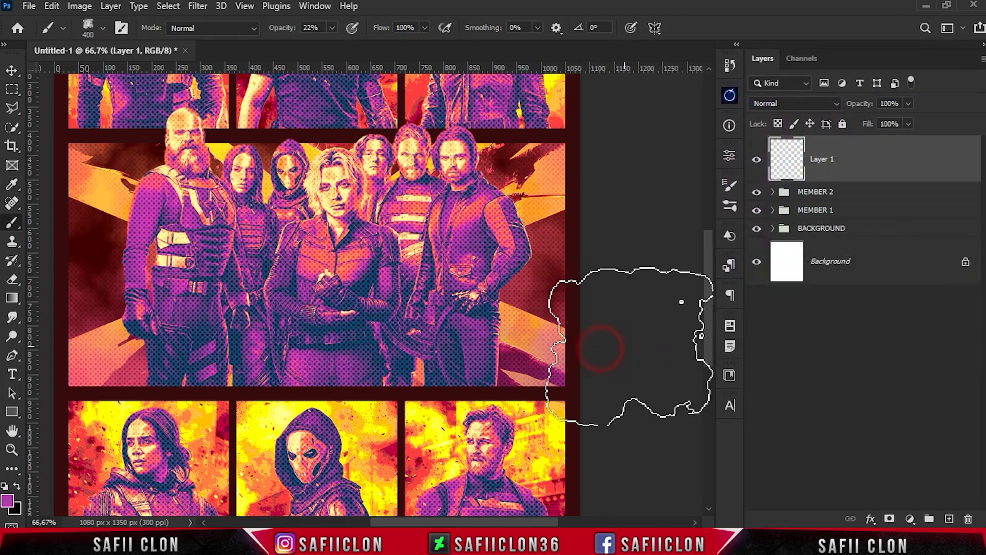
{"action": "scroll", "coordinate": [339, 321], "scroll_direction": "up", "scroll_amount": 4}
{"action": "scroll", "coordinate": [339, 323], "scroll_direction": "down", "scroll_amount": 5}
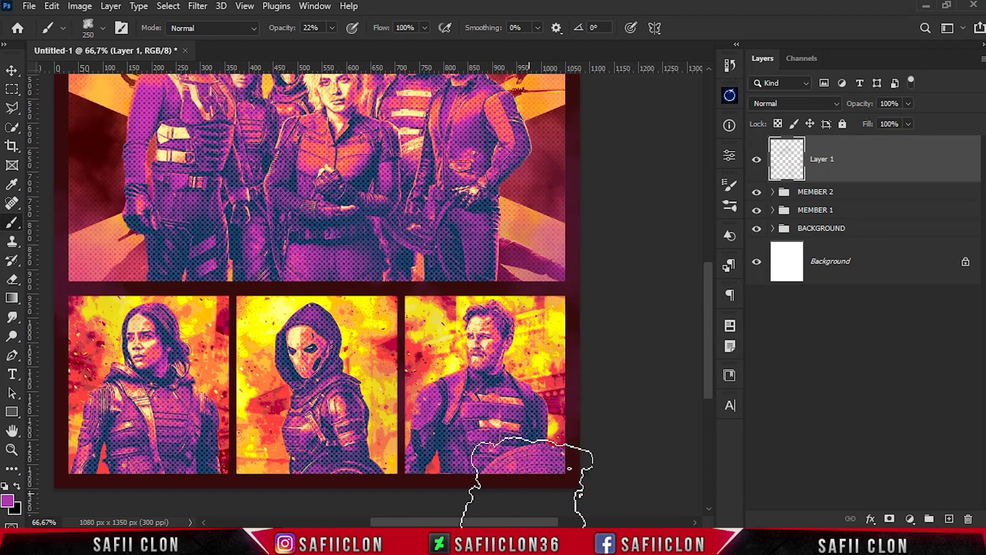
{"action": "scroll", "coordinate": [529, 452], "scroll_direction": "up", "scroll_amount": 5}
{"action": "scroll", "coordinate": [378, 244], "scroll_direction": "down", "scroll_amount": 1}
{"action": "key", "text": "bracketright"}
{"action": "key", "text": "bracketright"}
{"action": "key", "text": "bracketright"}
{"action": "key", "text": "bracketright"}
{"action": "key", "text": "bracketright"}
{"action": "key", "text": "bracketright"}
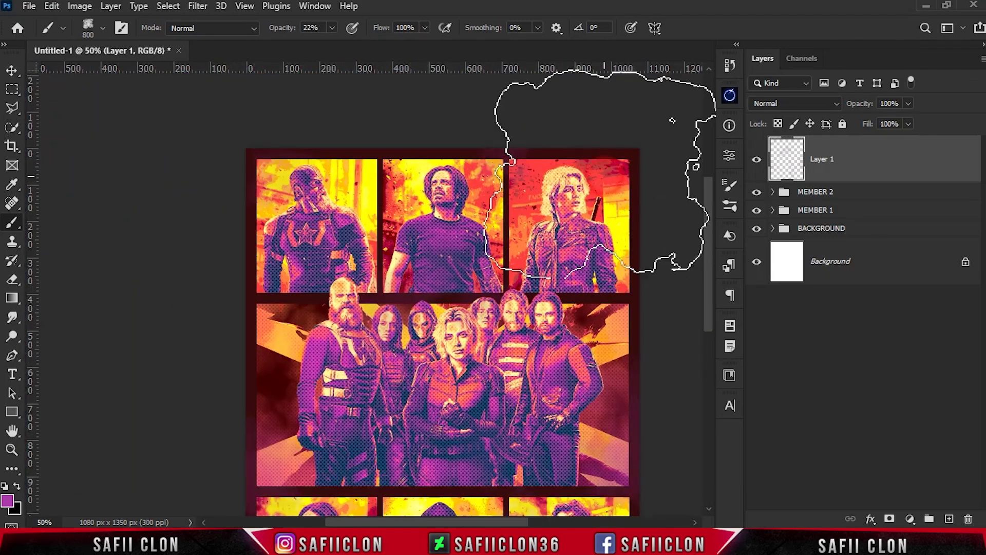
{"action": "scroll", "coordinate": [146, 337], "scroll_direction": "down", "scroll_amount": 5}
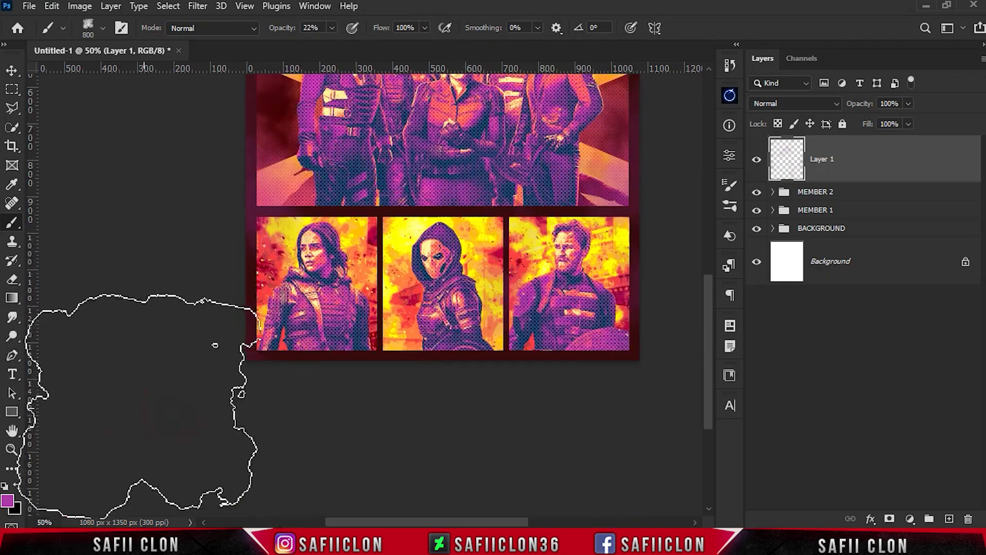
{"action": "scroll", "coordinate": [385, 329], "scroll_direction": "down", "scroll_amount": 1}
{"action": "left_click", "coordinate": [758, 161]}
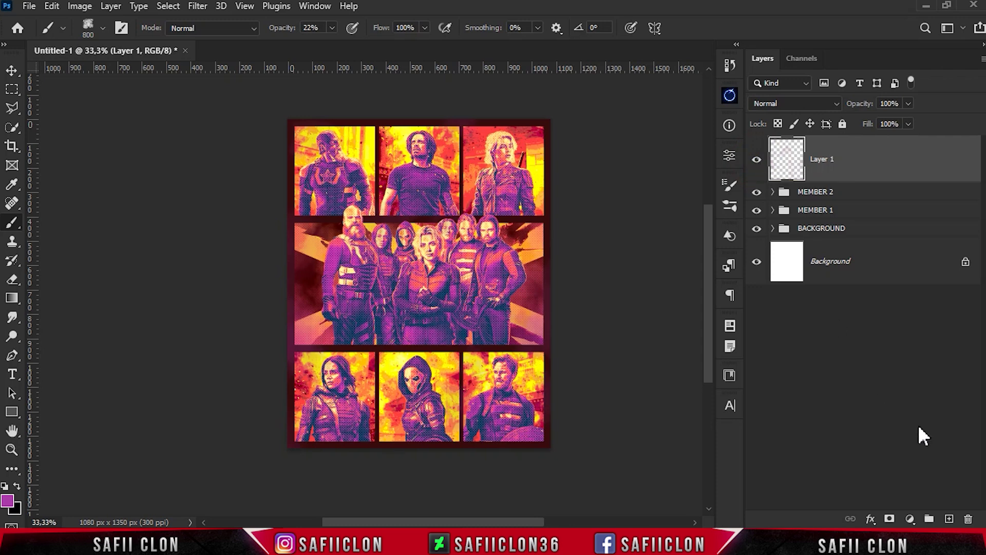
{"action": "left_click", "coordinate": [949, 519]}
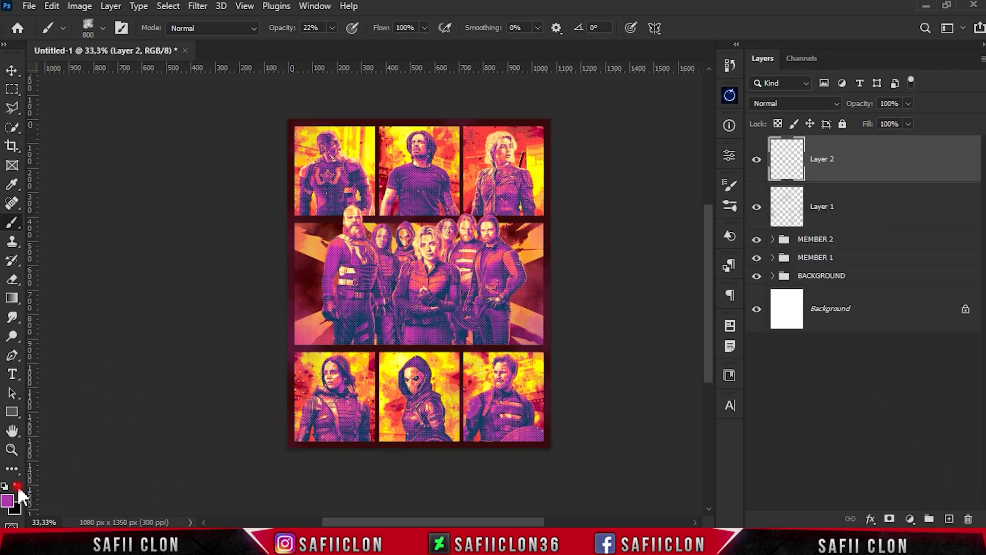
- Set the foreground to dark red #370b0d sampled from the panel borders
{"action": "left_click", "coordinate": [8, 501]}
{"action": "left_click", "coordinate": [325, 218]}
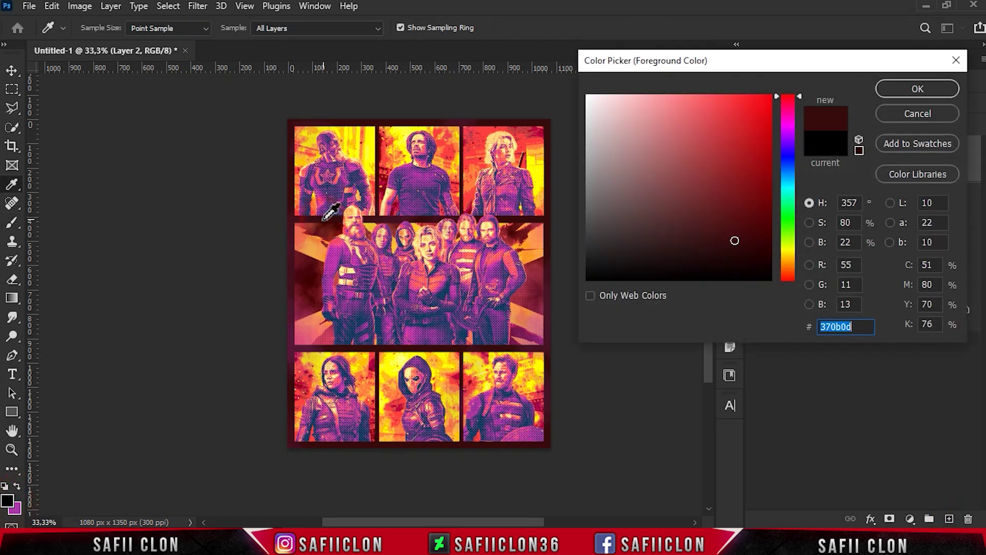
{"action": "left_click", "coordinate": [909, 87]}
{"action": "key", "text": "ctrl+plus"}
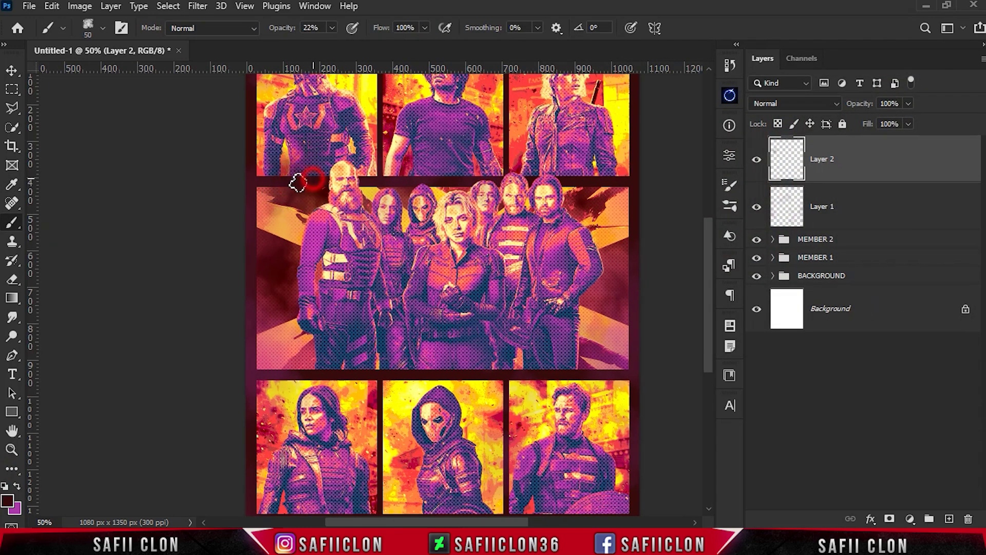
{"action": "key", "text": "ctrl+plus"}
{"action": "key", "text": "bracketright"}
{"action": "key", "text": "bracketright"}
{"action": "key", "text": "bracketright"}
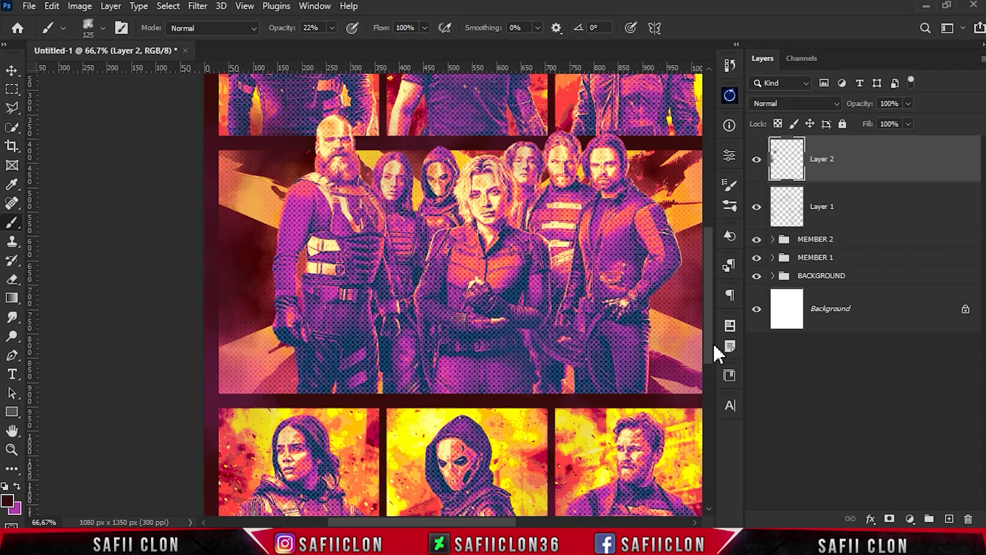
- Paint dark red smoke on Layer 2 with a soft brush sized up to 150 px
{"action": "scroll", "coordinate": [560, 370], "scroll_direction": "down", "scroll_amount": 2}
{"action": "key", "text": "bracketright"}
{"action": "scroll", "coordinate": [562, 221], "scroll_direction": "up", "scroll_amount": 2}
{"action": "scroll", "coordinate": [539, 172], "scroll_direction": "up", "scroll_amount": 3}
{"action": "key", "text": "bracketleft"}
{"action": "key", "text": "bracketleft"}
{"action": "key", "text": "bracketleft"}
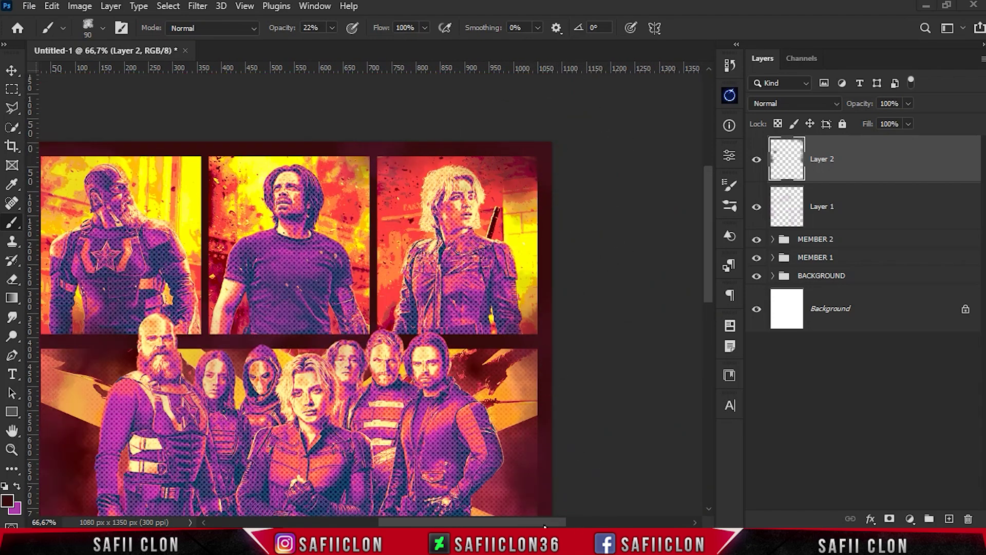
{"action": "scroll", "coordinate": [365, 335], "scroll_direction": "left", "scroll_amount": 3}
{"action": "scroll", "coordinate": [443, 354], "scroll_direction": "down", "scroll_amount": 3}
{"action": "scroll", "coordinate": [341, 385], "scroll_direction": "down", "scroll_amount": 2}
{"action": "key", "text": "bracketright"}
{"action": "key", "text": "bracketright"}
{"action": "key", "text": "bracketright"}
{"action": "scroll", "coordinate": [648, 400], "scroll_direction": "down", "scroll_amount": 1}
{"action": "scroll", "coordinate": [301, 374], "scroll_direction": "up", "scroll_amount": 1}
{"action": "scroll", "coordinate": [264, 385], "scroll_direction": "right", "scroll_amount": 2}
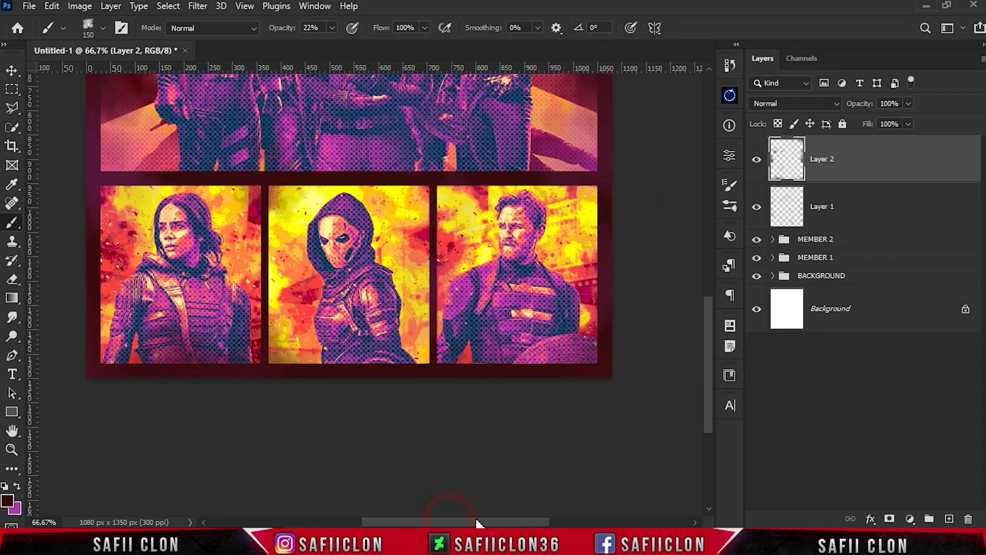
- Add more red smoke at 125–300 px brush sizes and toggle the layer to compare
{"action": "key", "text": "bracketright"}
{"action": "key", "text": "bracketright"}
{"action": "key", "text": "bracketright"}
{"action": "key", "text": "ctrl+minus"}
{"action": "scroll", "coordinate": [619, 368], "scroll_direction": "up", "scroll_amount": 1}
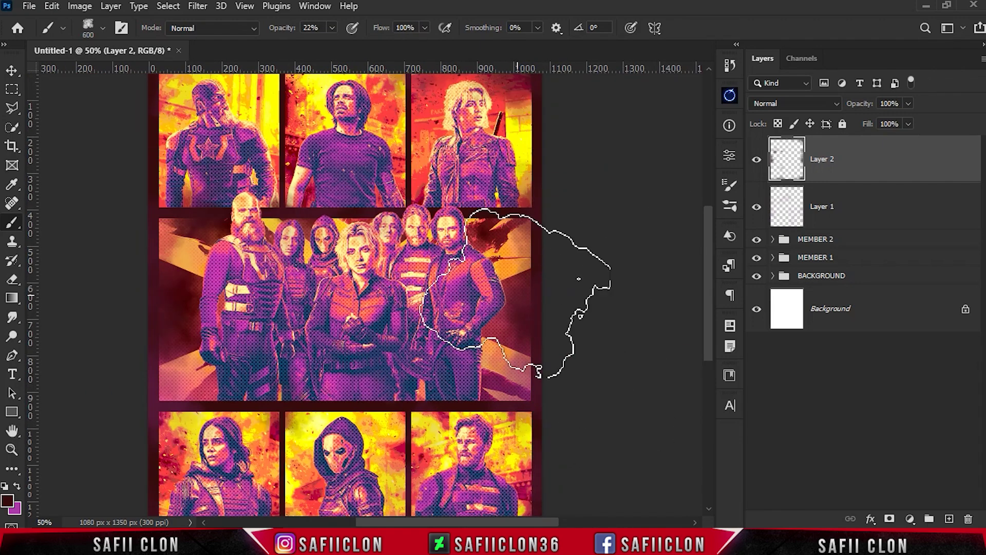
{"action": "key", "text": "bracketleft"}
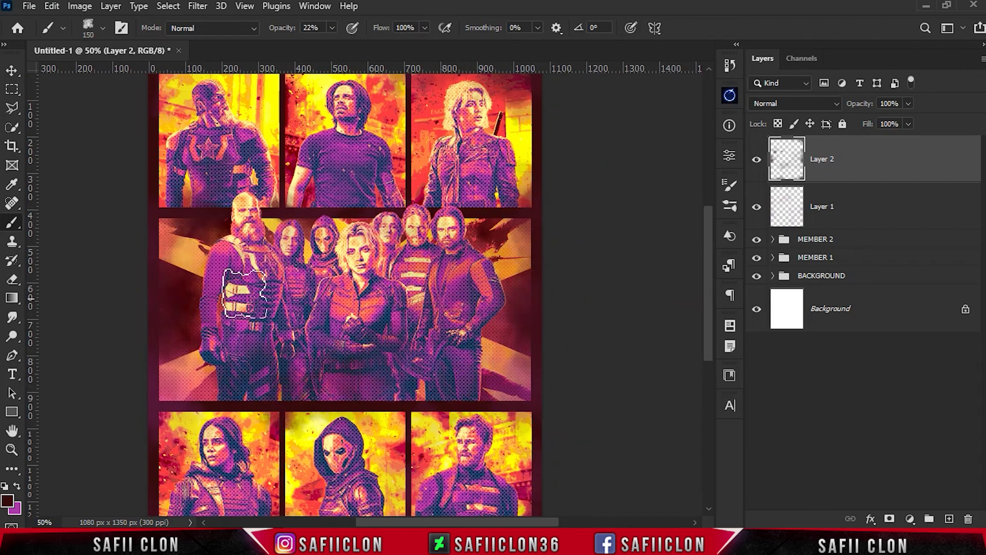
{"action": "key", "text": "bracketleft"}
{"action": "key", "text": "bracketleft"}
{"action": "key", "text": "bracketleft"}
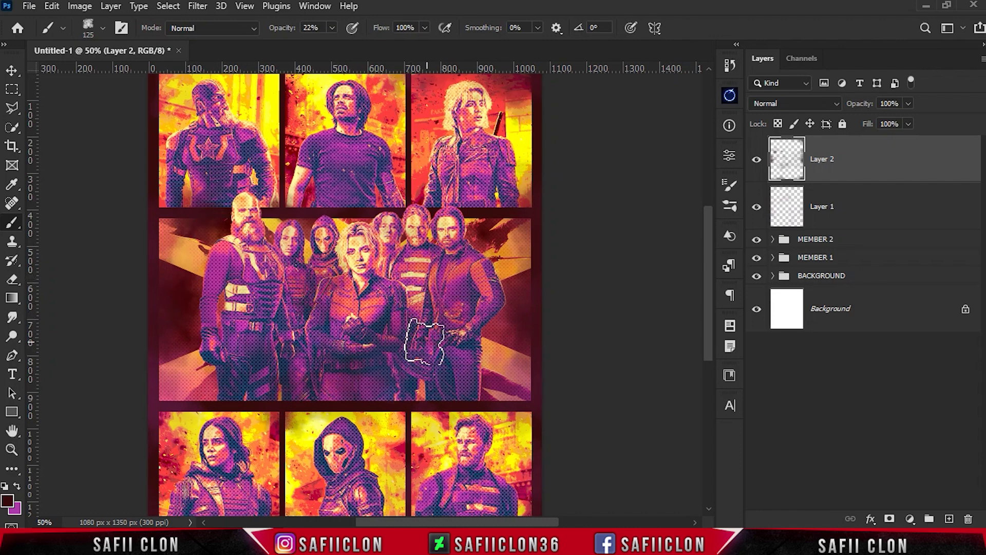
{"action": "key", "text": "bracketright"}
{"action": "key", "text": "bracketright"}
{"action": "key", "text": "bracketright"}
{"action": "scroll", "coordinate": [185, 262], "scroll_direction": "up", "scroll_amount": 1}
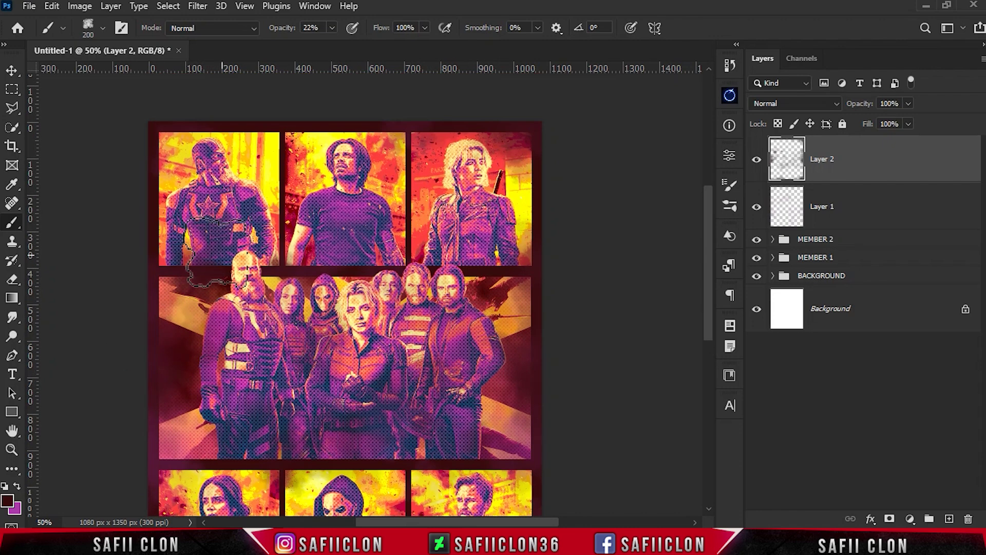
{"action": "scroll", "coordinate": [595, 245], "scroll_direction": "down", "scroll_amount": 1}
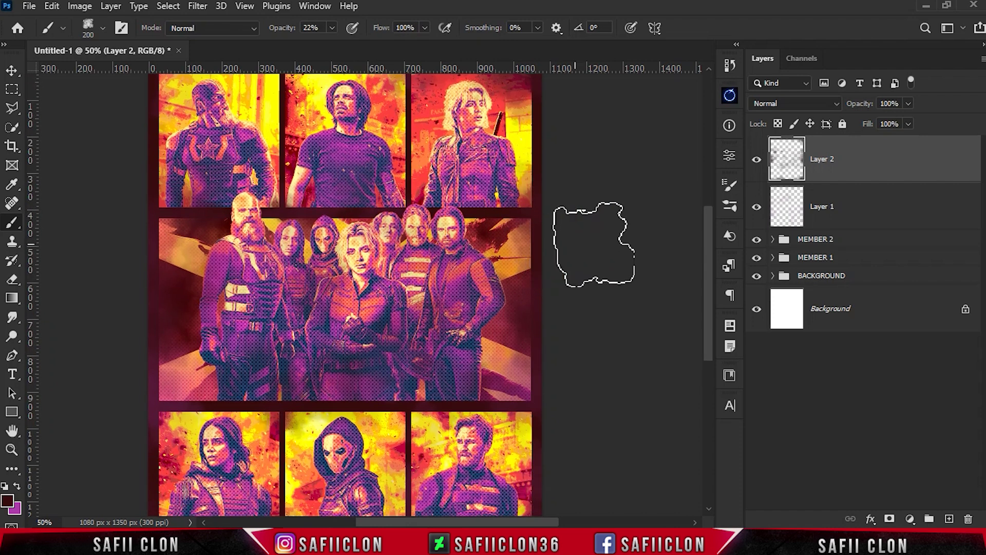
{"action": "left_click", "coordinate": [757, 162]}
{"action": "left_click", "coordinate": [757, 162]}
{"action": "left_click", "coordinate": [757, 162]}
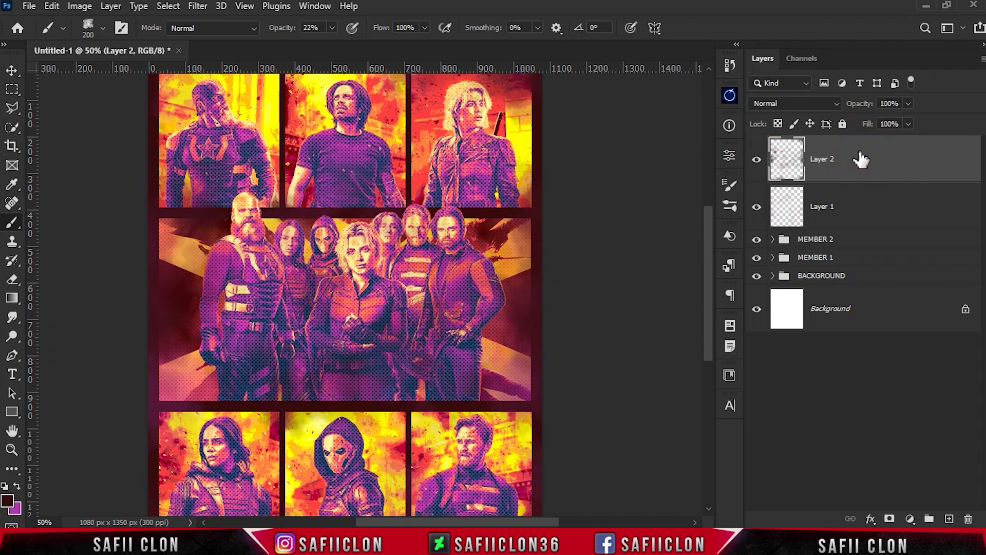
- Group Layer 1 and Layer 2 into a folder named SMOKE 1
{"action": "left_click", "coordinate": [872, 207], "text": "shift"}
{"action": "key", "text": "ctrl+g"}
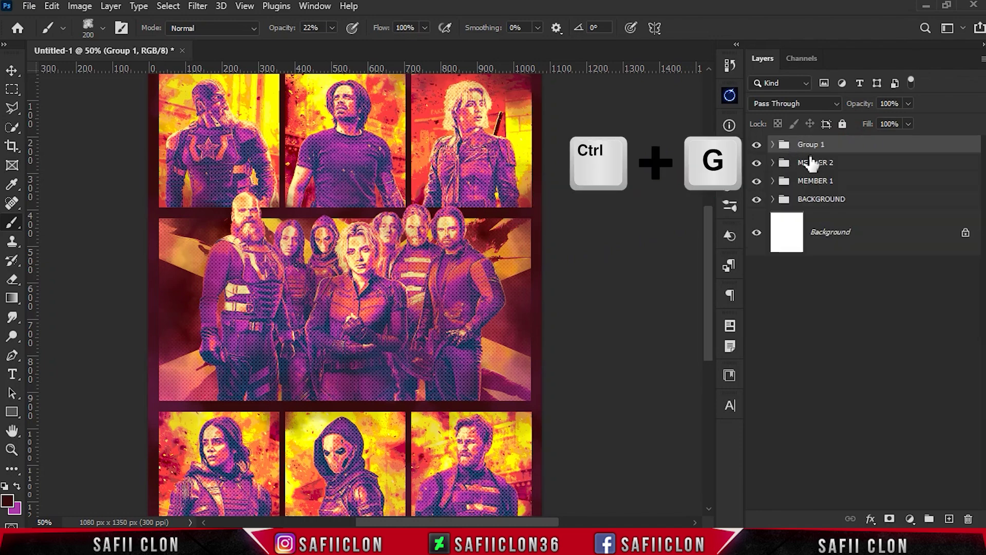
{"action": "double_click", "coordinate": [813, 144]}
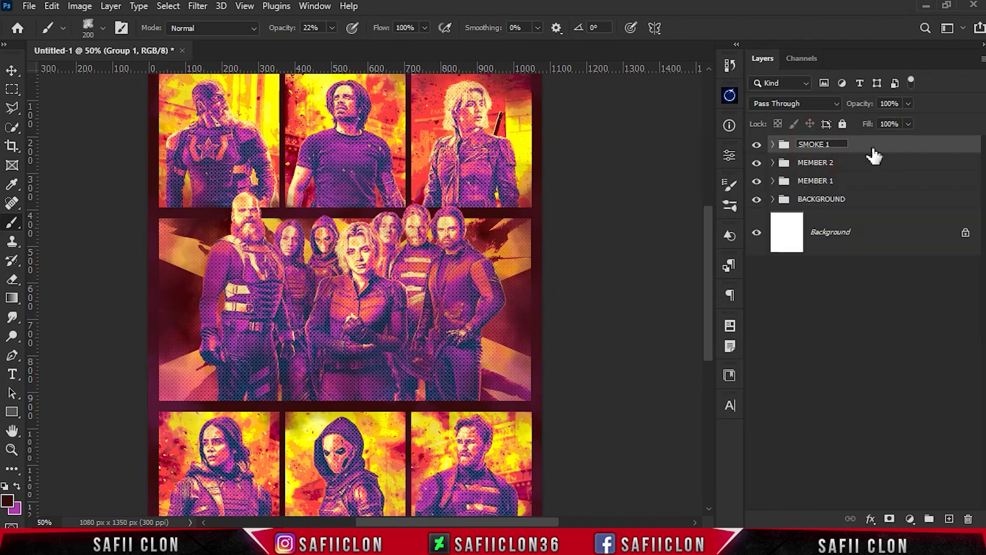
{"action": "left_click", "coordinate": [850, 203]}
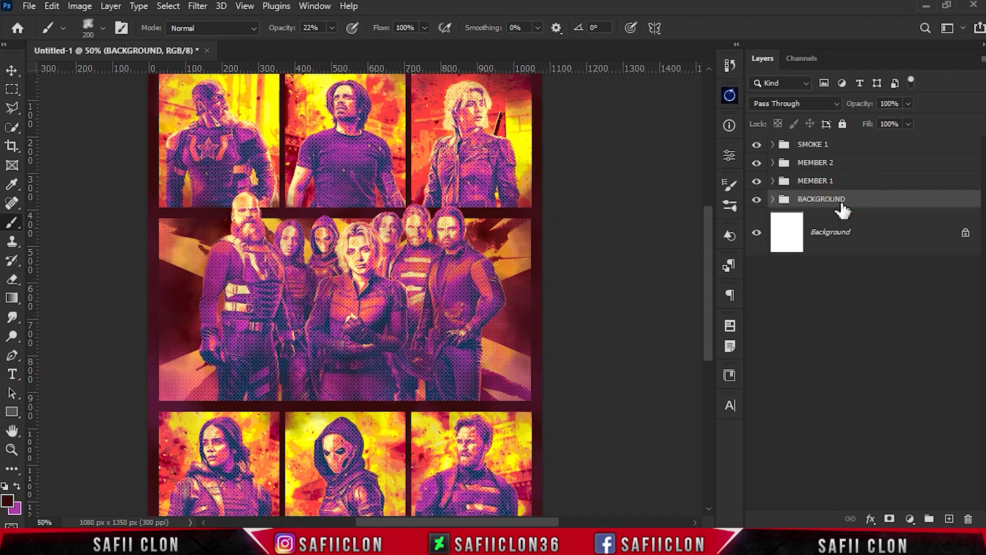
- Add a new layer and load the brush with a purple sampled from the artwork
{"action": "left_click", "coordinate": [948, 520]}
{"action": "right_click", "coordinate": [12, 222]}
{"action": "left_click", "coordinate": [46, 223]}
{"action": "left_click", "coordinate": [8, 501]}
{"action": "left_click", "coordinate": [350, 197]}
{"action": "left_click", "coordinate": [916, 89]}
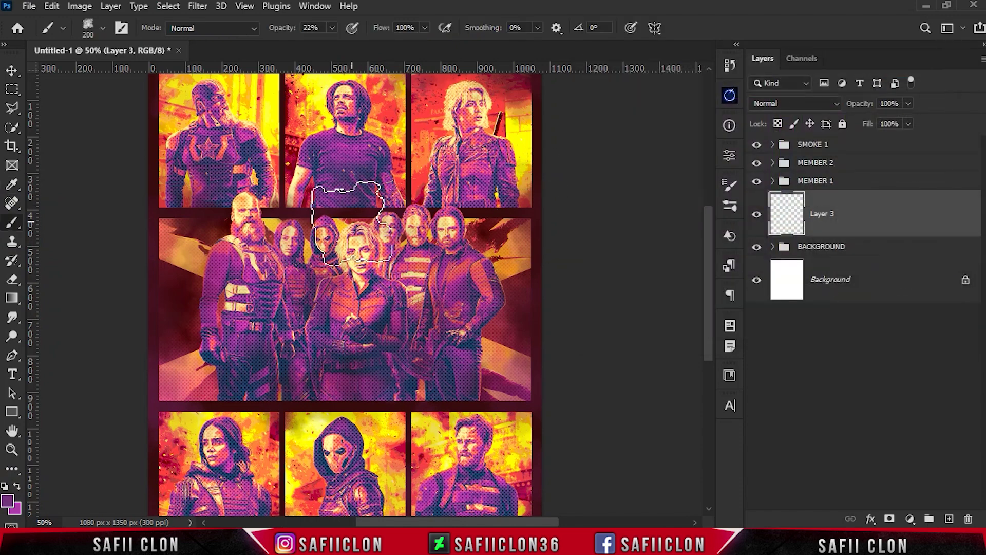
- Resize the brush from 100 to 300, compare Layer 3's smoke, and add empty Layer 4
{"action": "key", "text": "bracketleft"}
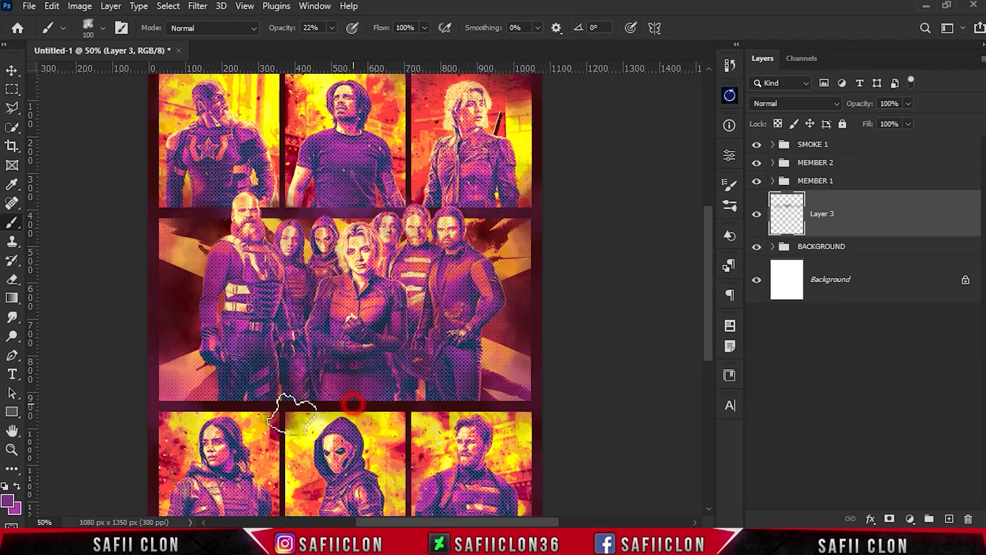
{"action": "scroll", "coordinate": [426, 355], "scroll_direction": "down", "scroll_amount": 3}
{"action": "scroll", "coordinate": [568, 341], "scroll_direction": "up", "scroll_amount": 3}
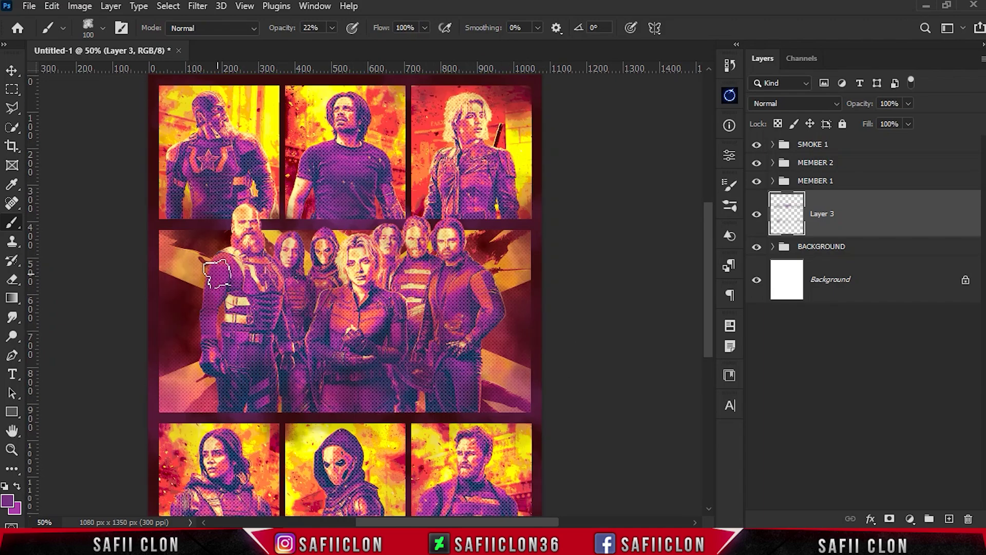
{"action": "scroll", "coordinate": [463, 283], "scroll_direction": "up", "scroll_amount": 2}
{"action": "key", "text": "bracketright"}
{"action": "key", "text": "bracketright"}
{"action": "key", "text": "bracketright"}
{"action": "scroll", "coordinate": [462, 200], "scroll_direction": "down", "scroll_amount": 8}
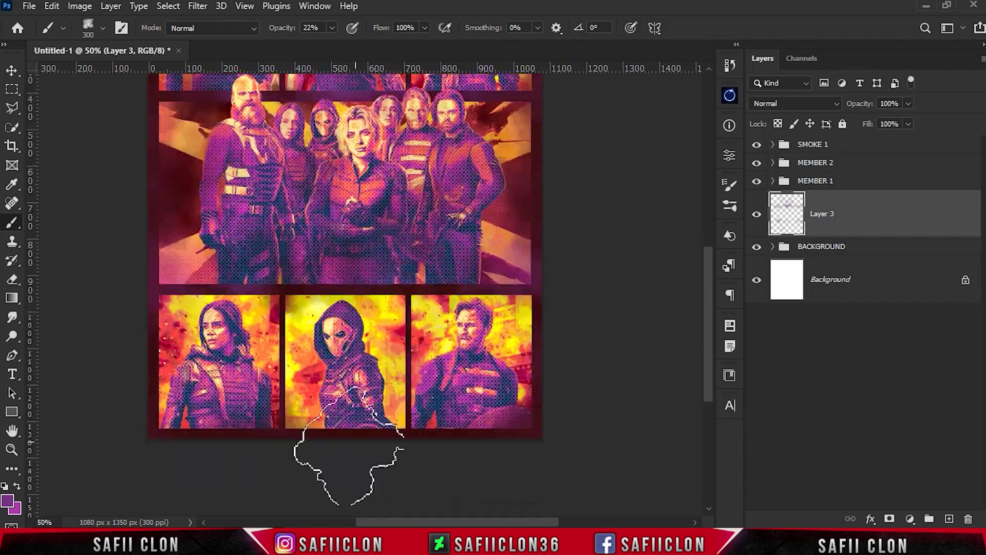
{"action": "scroll", "coordinate": [257, 463], "scroll_direction": "up", "scroll_amount": 1}
{"action": "scroll", "coordinate": [474, 477], "scroll_direction": "up", "scroll_amount": 2}
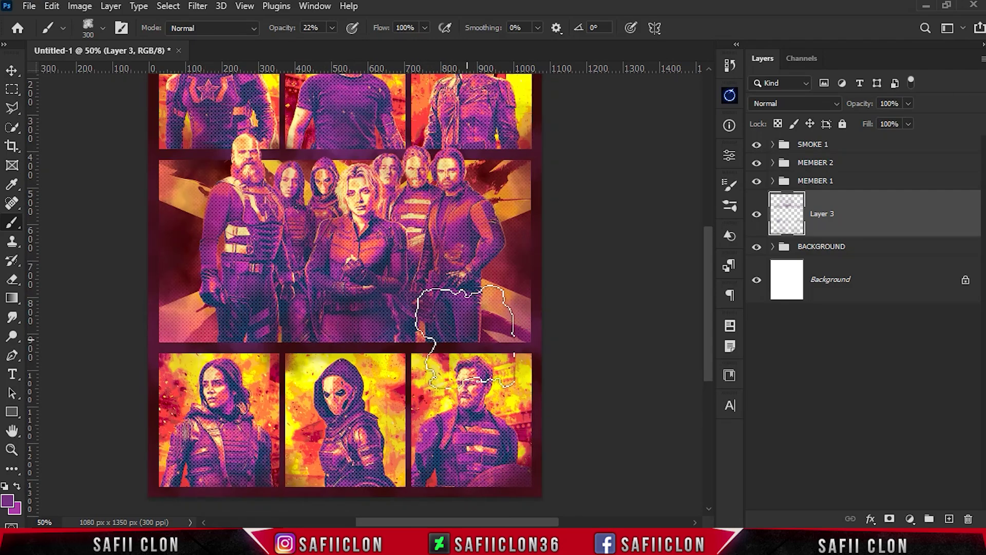
{"action": "left_click", "coordinate": [758, 215]}
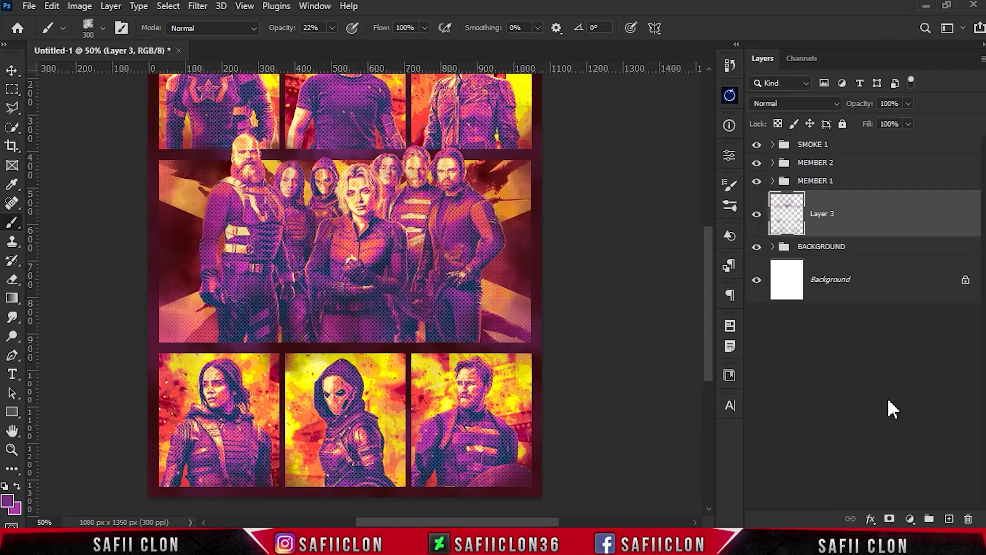
{"action": "left_click", "coordinate": [950, 520]}
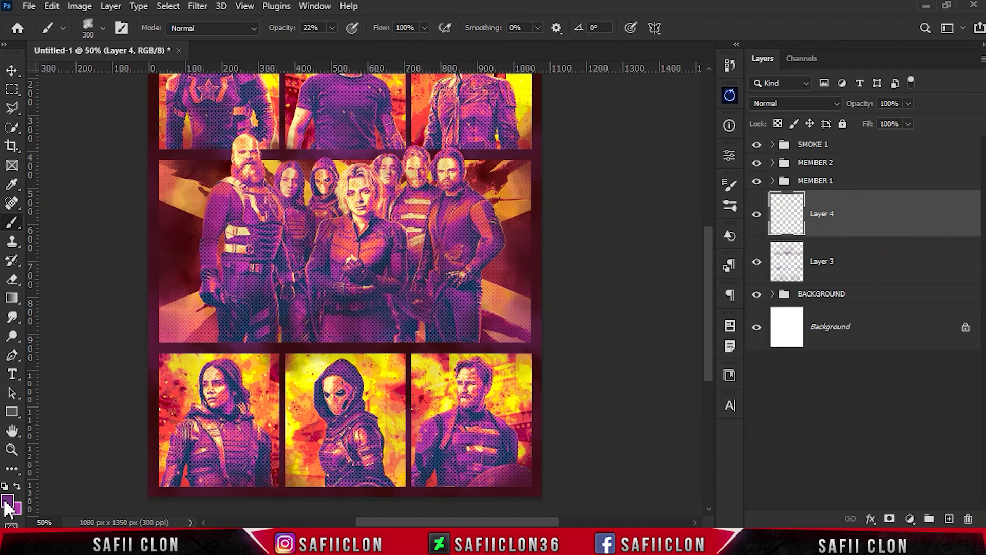
- Set the brush to yellow #ffff00 at 14% opacity
{"action": "left_click", "coordinate": [7, 501]}
{"action": "left_click", "coordinate": [326, 367]}
{"action": "left_click", "coordinate": [914, 87]}
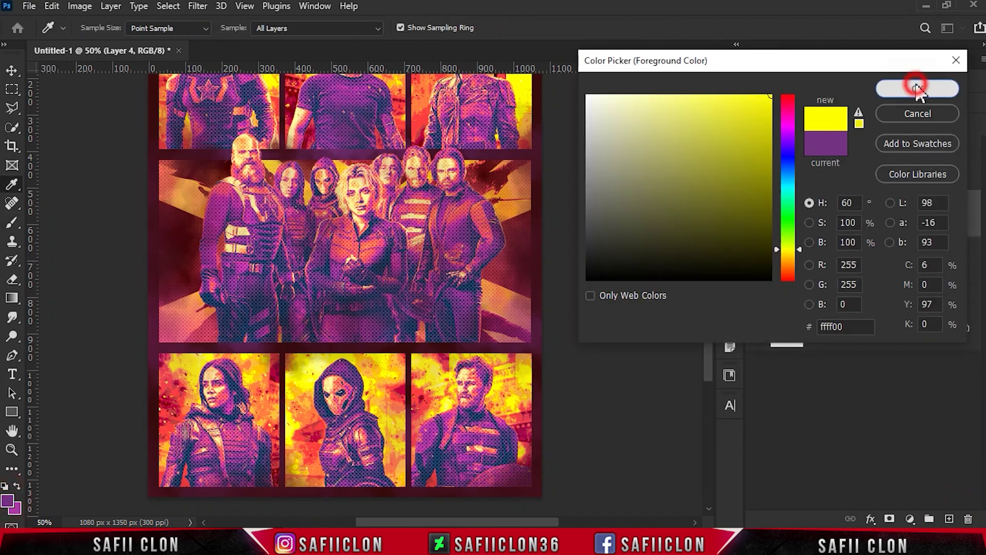
{"action": "key", "text": "b"}
{"action": "left_click_drag", "start_coordinate": [332, 28], "coordinate": [324, 48]}
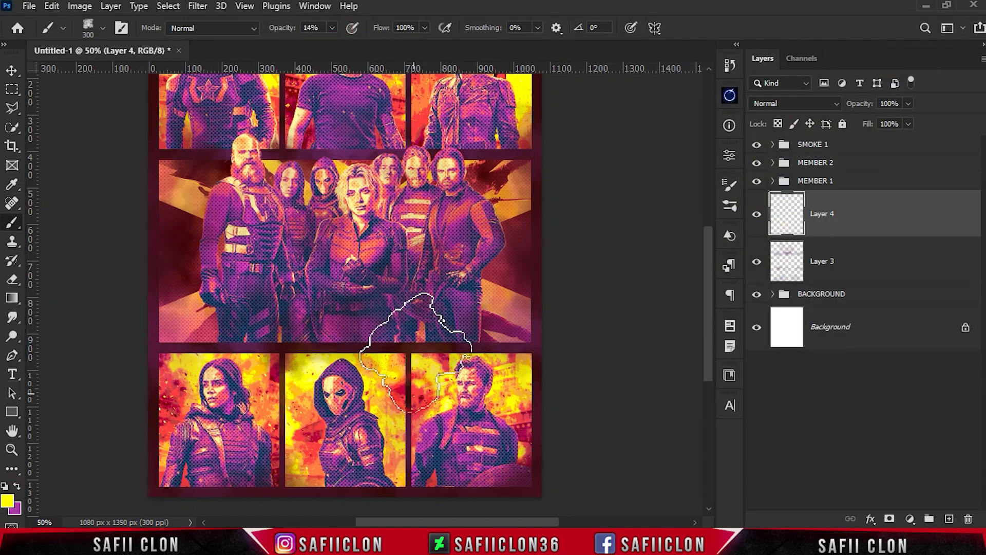
- Size the brush between 400 and 300, zoom out, and check Layer 4's yellow smoke
{"action": "scroll", "coordinate": [339, 206], "scroll_direction": "up", "scroll_amount": 3}
{"action": "key", "text": "bracketright"}
{"action": "scroll", "coordinate": [565, 111], "scroll_direction": "up", "scroll_amount": 1}
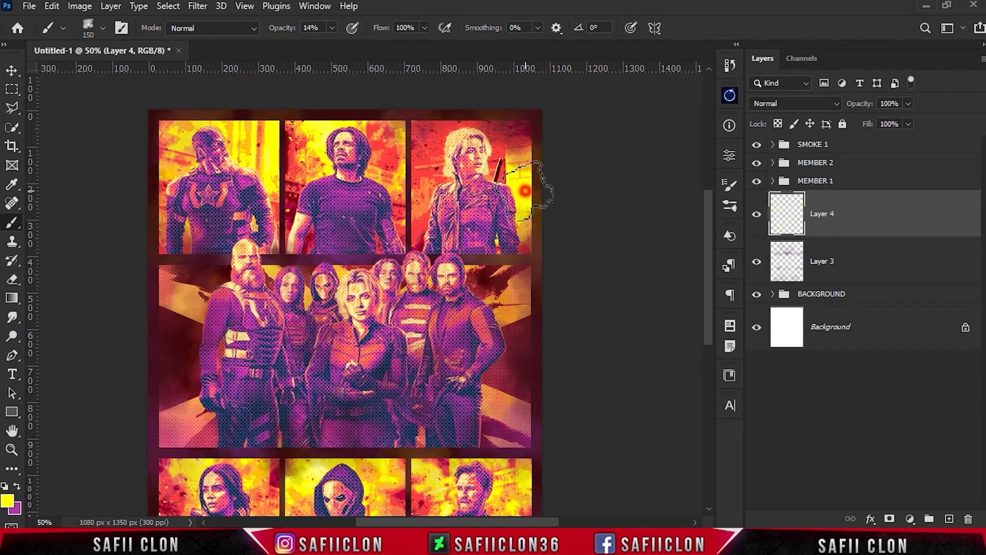
{"action": "scroll", "coordinate": [161, 297], "scroll_direction": "down", "scroll_amount": 5}
{"action": "key", "text": "bracketleft"}
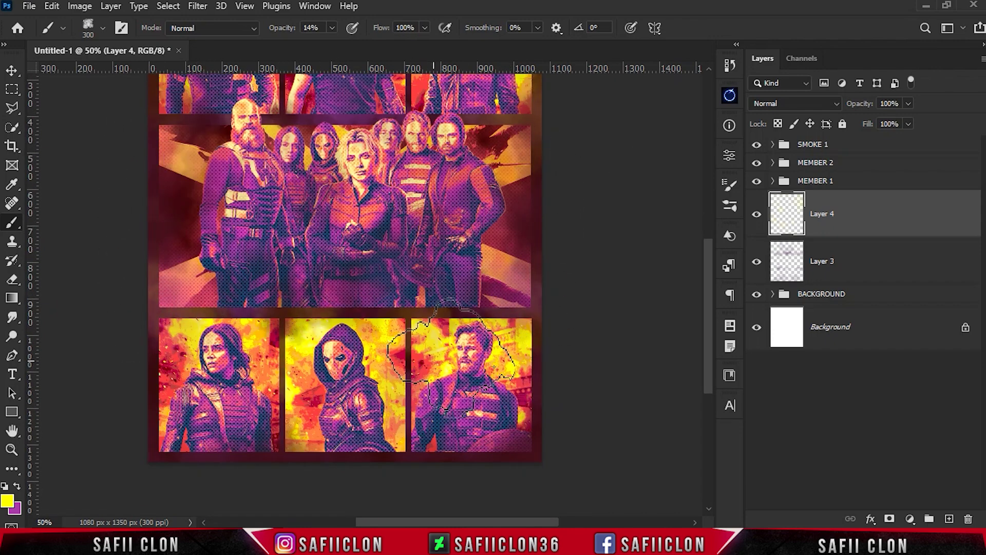
{"action": "key", "text": "ctrl+minus"}
{"action": "scroll", "coordinate": [496, 349], "scroll_direction": "down", "scroll_amount": 2}
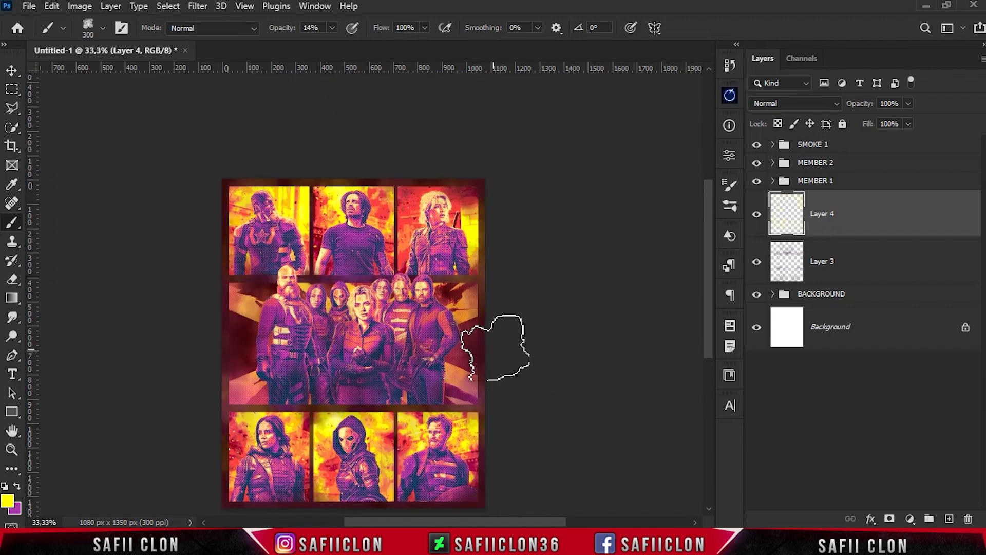
{"action": "scroll", "coordinate": [502, 342], "scroll_direction": "down", "scroll_amount": 1}
{"action": "left_click", "coordinate": [757, 214]}
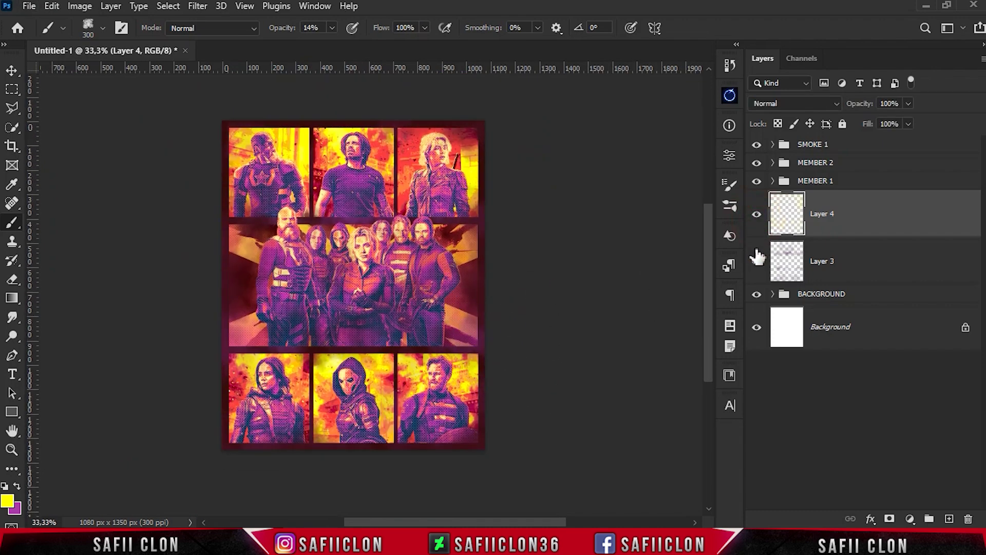
- Group Layers 3 and 4 as SMOKE 2, then compare SMOKE 2 and SMOKE 1 visibility
{"action": "left_click", "coordinate": [873, 259], "text": "shift"}
{"action": "key", "text": "ctrl+g"}
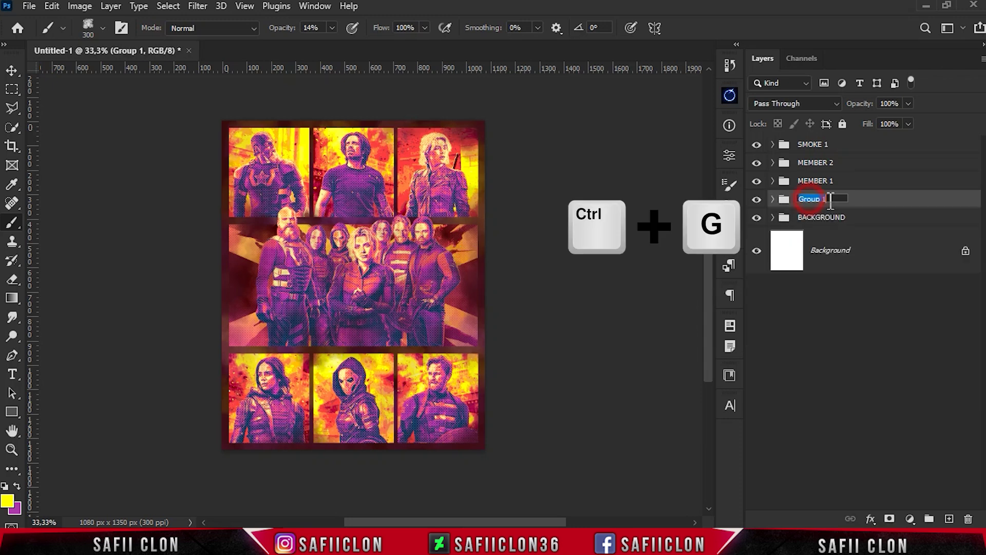
{"action": "double_click", "coordinate": [810, 200]}
{"action": "type", "text": "SMOKE 2"}
{"action": "left_click", "coordinate": [879, 203]}
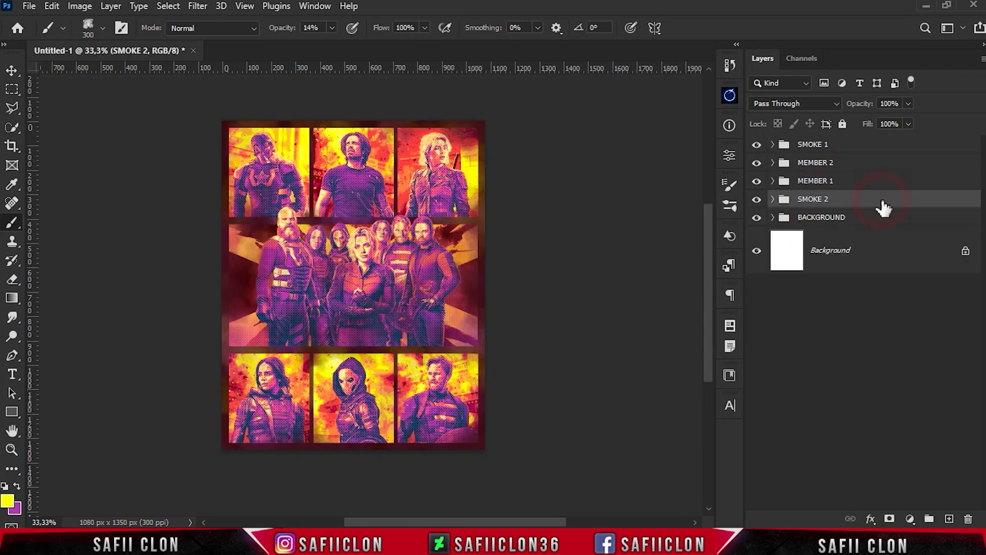
{"action": "left_click", "coordinate": [757, 199]}
{"action": "left_click", "coordinate": [756, 145]}
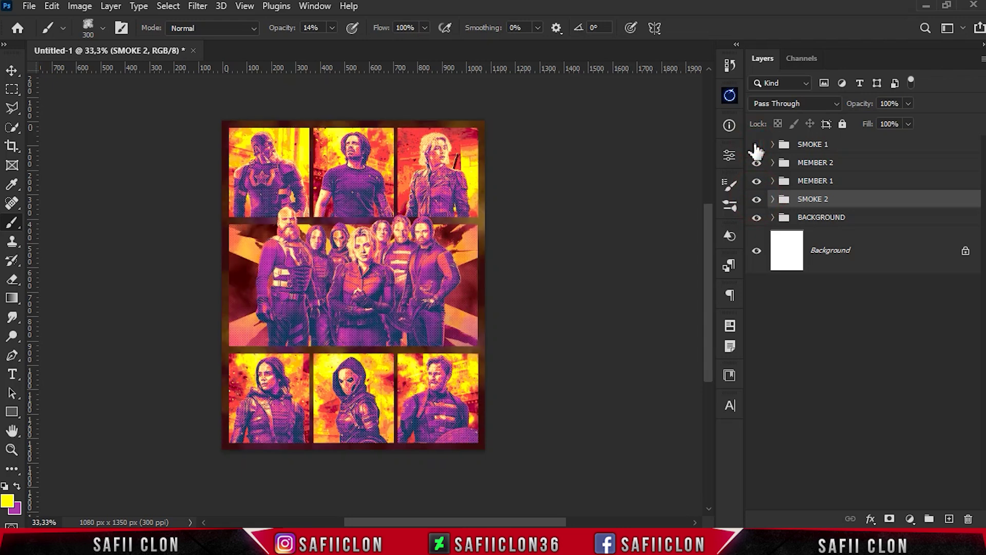
{"action": "left_click", "coordinate": [860, 147]}
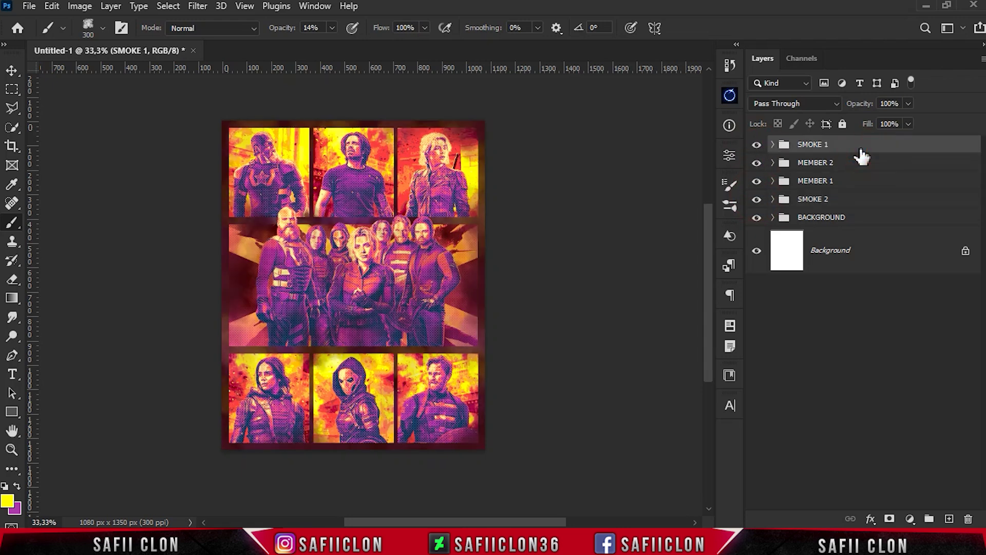
- Place Cosmic Speckled Abstract on the poster and blend it as Overlay
{"action": "left_click", "coordinate": [247, 479]}
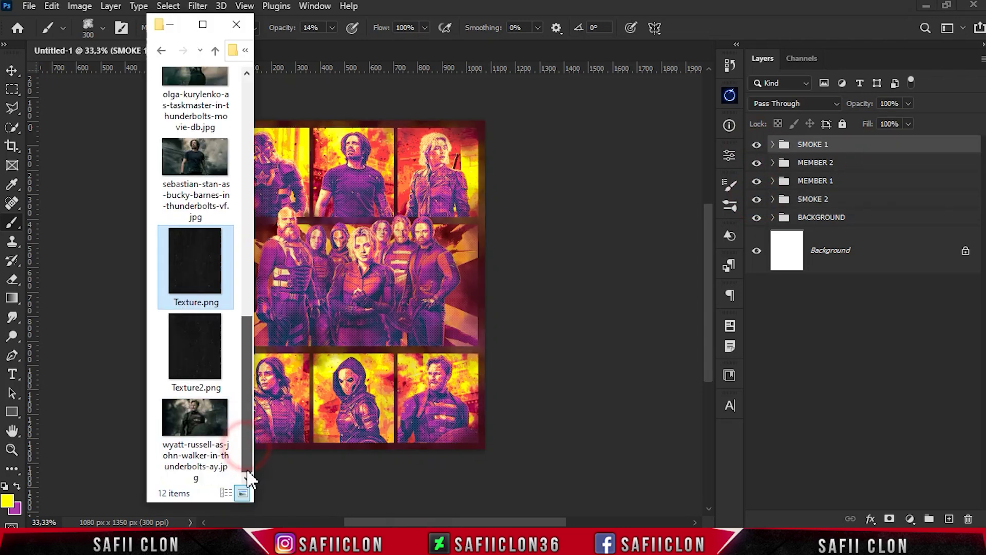
{"action": "left_click_drag", "start_coordinate": [247, 452], "coordinate": [263, 186]}
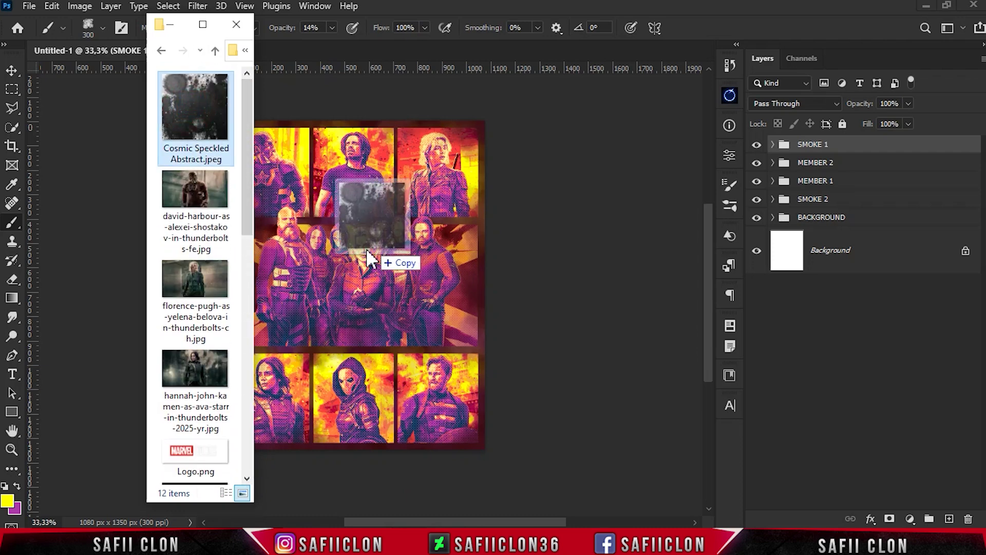
{"action": "left_click_drag", "start_coordinate": [231, 137], "coordinate": [346, 282]}
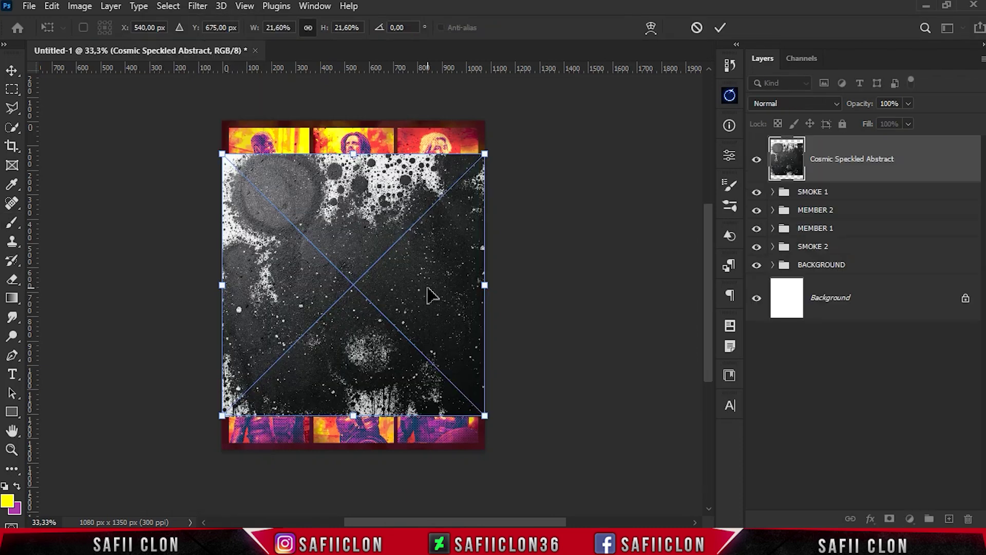
{"action": "left_click", "coordinate": [795, 104]}
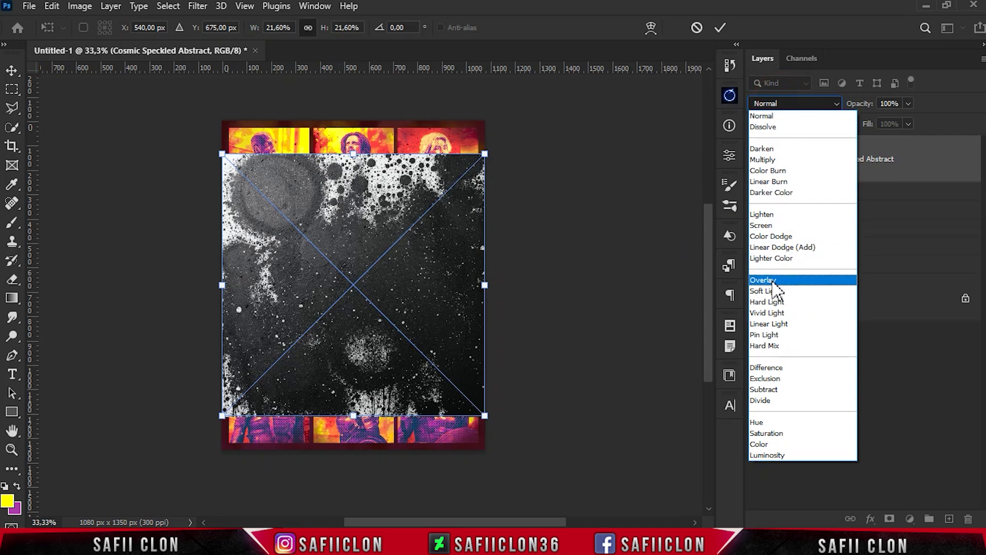
{"action": "left_click", "coordinate": [777, 288]}
- Scale and shift the speckled texture to cover the whole poster and commit it
{"action": "left_click_drag", "start_coordinate": [488, 157], "coordinate": [522, 114]}
{"action": "mouse_move", "coordinate": [476, 229]}
{"action": "left_mouse_down"}
{"action": "mouse_move", "coordinate": [443, 234]}
{"action": "mouse_move", "coordinate": [514, 235]}
{"action": "mouse_move", "coordinate": [459, 218]}
{"action": "left_mouse_up"}
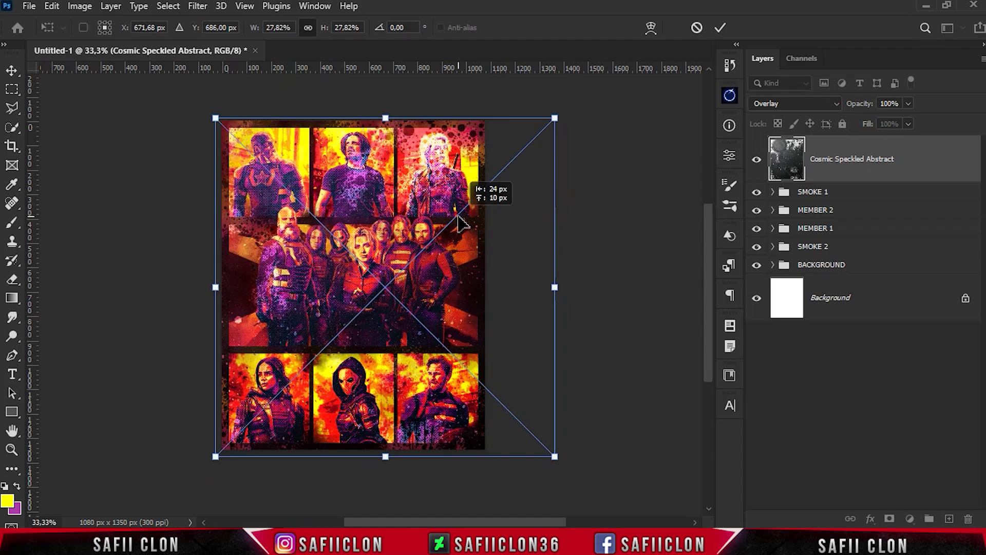
{"action": "left_click_drag", "start_coordinate": [554, 288], "coordinate": [551, 286]}
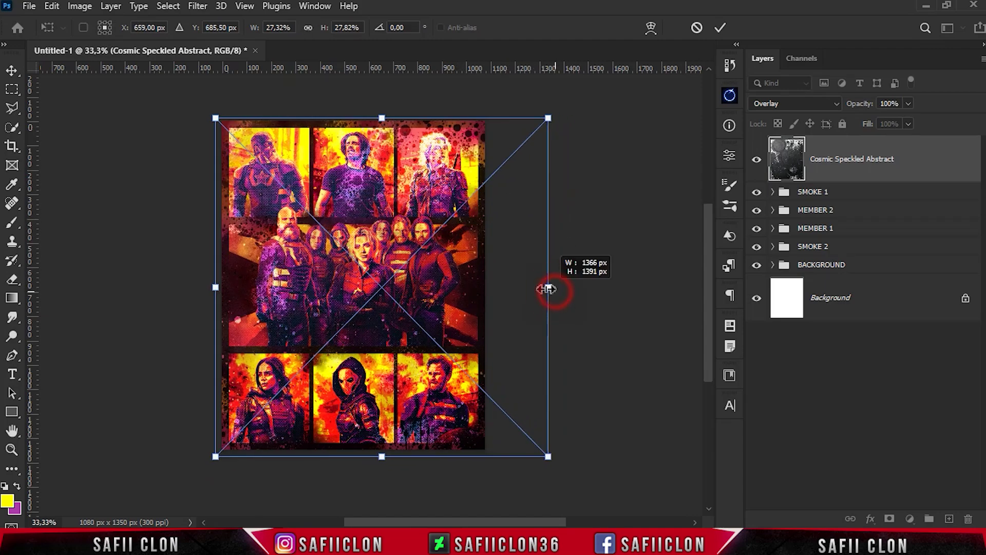
{"action": "left_click", "coordinate": [720, 27]}
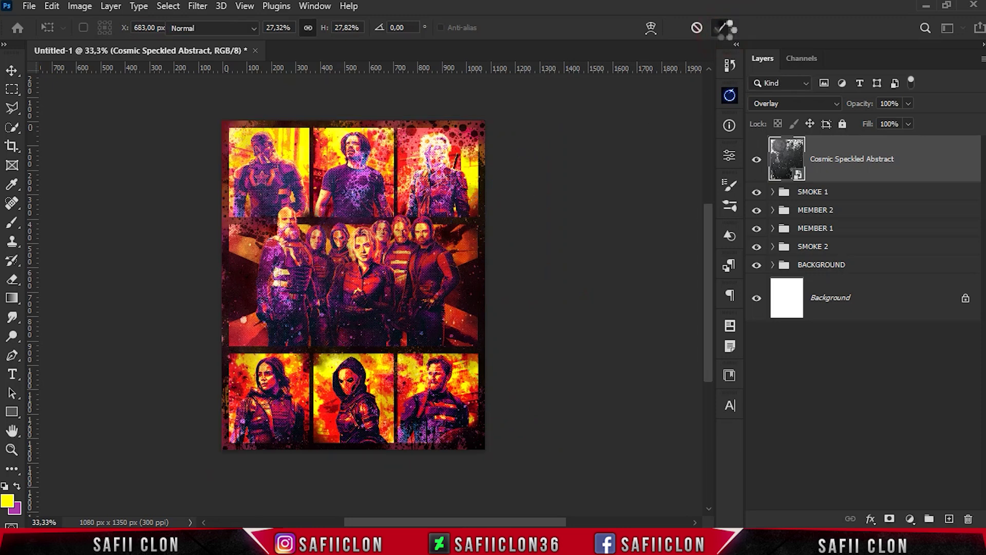
{"action": "right_click", "coordinate": [898, 180]}
{"action": "left_click", "coordinate": [797, 18]}
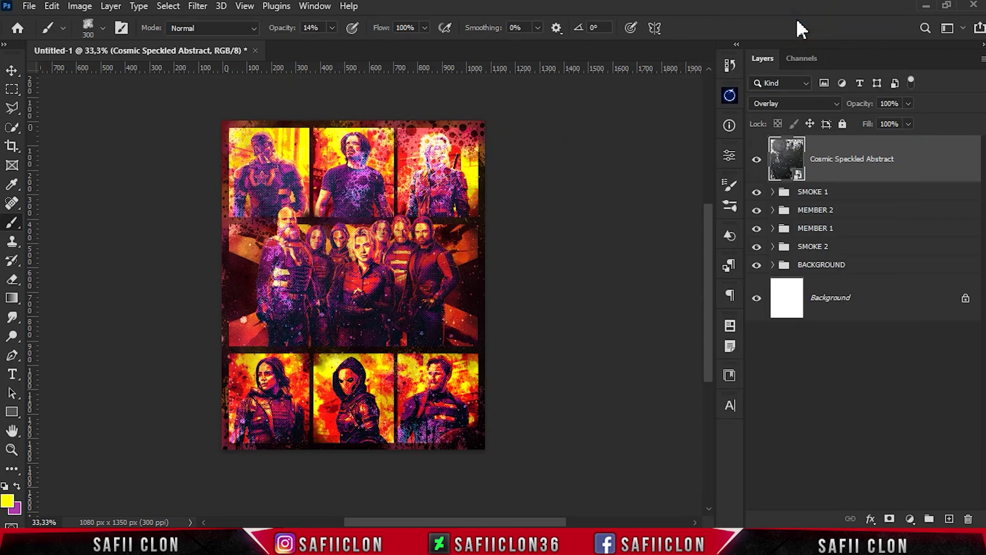
- Fade the texture's light tones on Gray and split the Red underlying-layer slider at 115
{"action": "left_click_drag", "start_coordinate": [568, 154], "coordinate": [718, 121]}
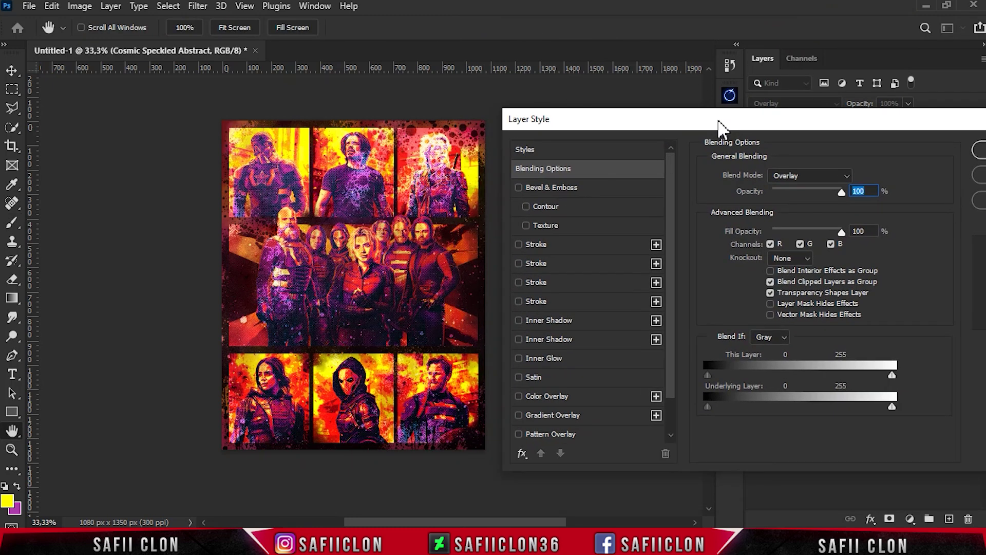
{"action": "left_click", "coordinate": [782, 338]}
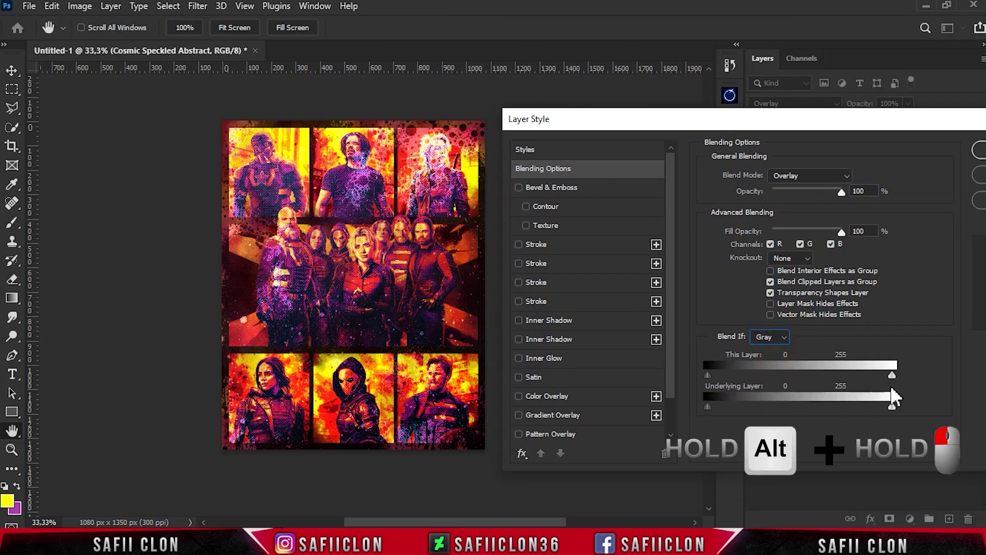
{"action": "left_click_drag", "start_coordinate": [839, 381], "coordinate": [760, 371]}
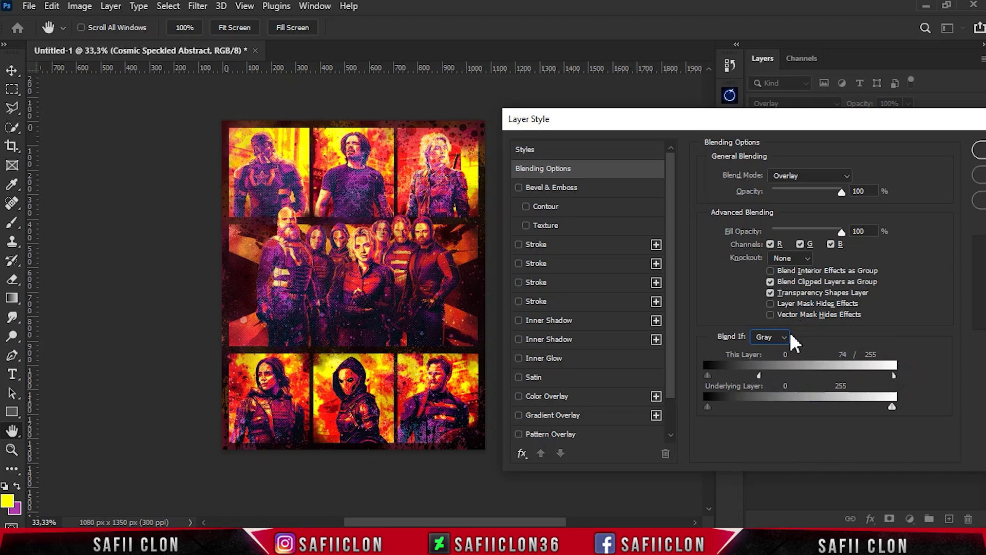
{"action": "left_click", "coordinate": [782, 337]}
{"action": "left_click", "coordinate": [764, 354]}
{"action": "left_click_drag", "start_coordinate": [892, 407], "coordinate": [789, 406]}
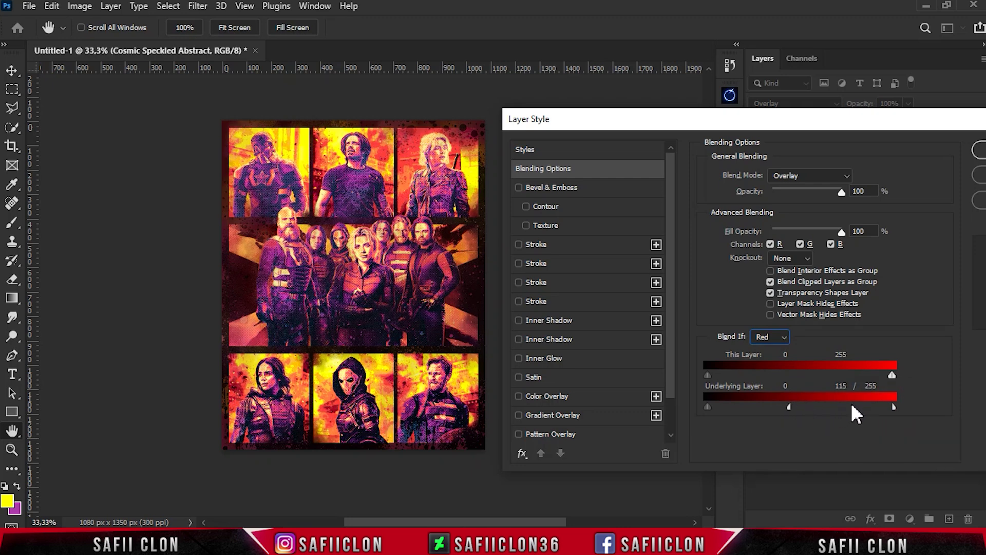
- Split the Blue this-layer slider at 80 and apply the blending options
{"action": "left_click", "coordinate": [784, 336]}
{"action": "left_click", "coordinate": [765, 381]}
{"action": "left_click_drag", "start_coordinate": [707, 375], "coordinate": [778, 378]}
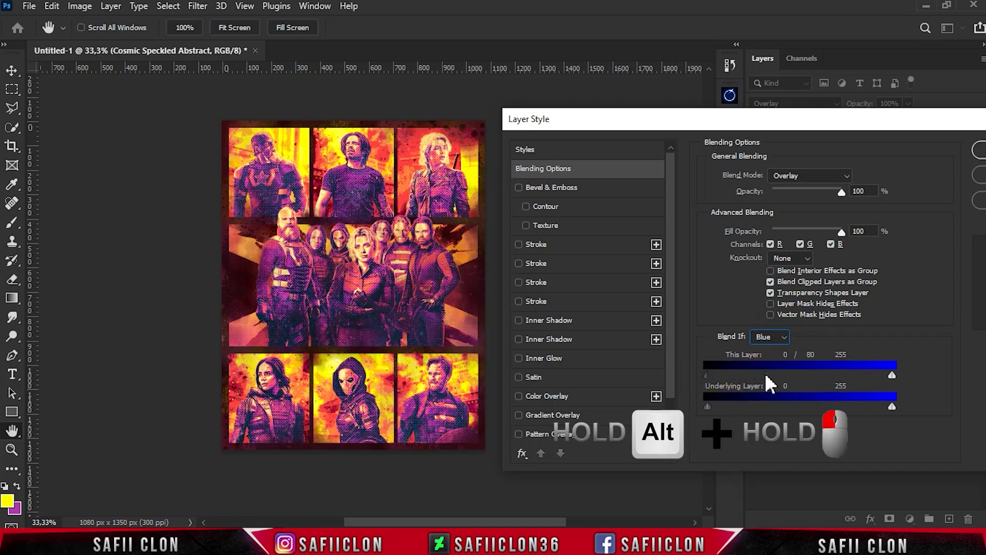
{"action": "left_click_drag", "start_coordinate": [848, 119], "coordinate": [547, 87]}
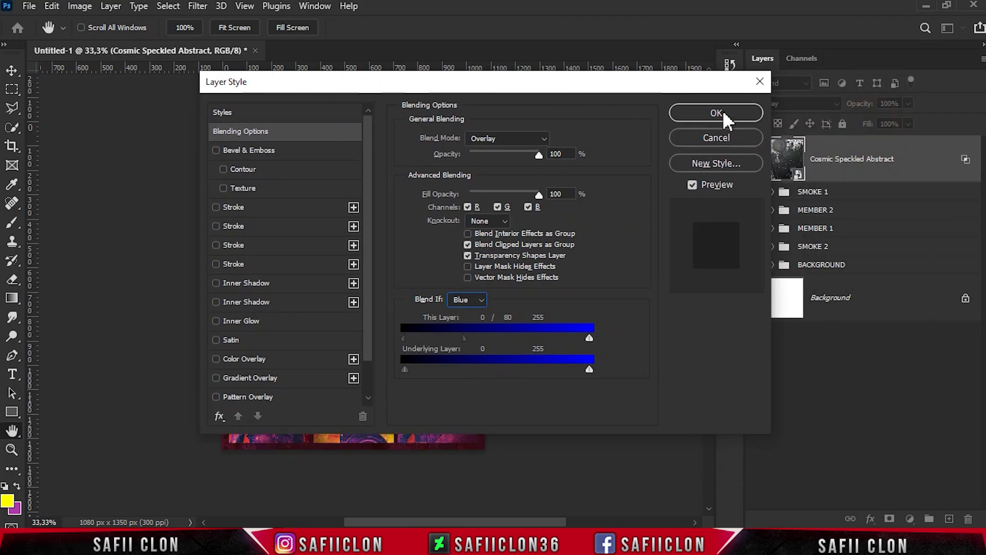
{"action": "left_click", "coordinate": [723, 110]}
{"action": "key", "text": "b"}
{"action": "key", "text": "ctrl+plus"}
{"action": "key", "text": "ctrl+plus"}
{"action": "key", "text": "ctrl+plus"}
{"action": "key", "text": "ctrl+minus"}
{"action": "key", "text": "ctrl+minus"}
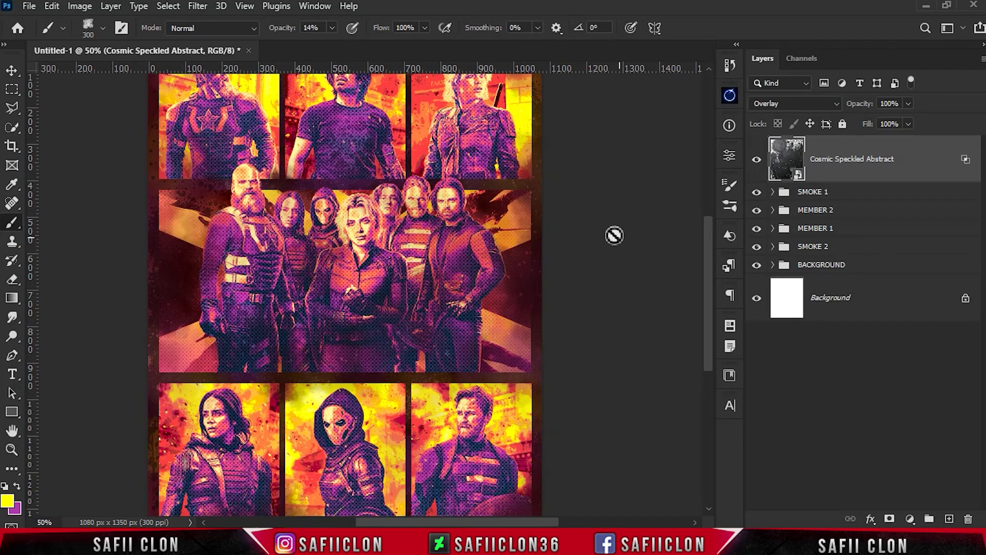
- Compare the speckled overlay, then place Texture scaled about 105.5% over the poster
{"action": "scroll", "coordinate": [614, 235], "scroll_direction": "up", "scroll_amount": 1}
{"action": "left_click", "coordinate": [756, 160]}
{"action": "left_click", "coordinate": [756, 159]}
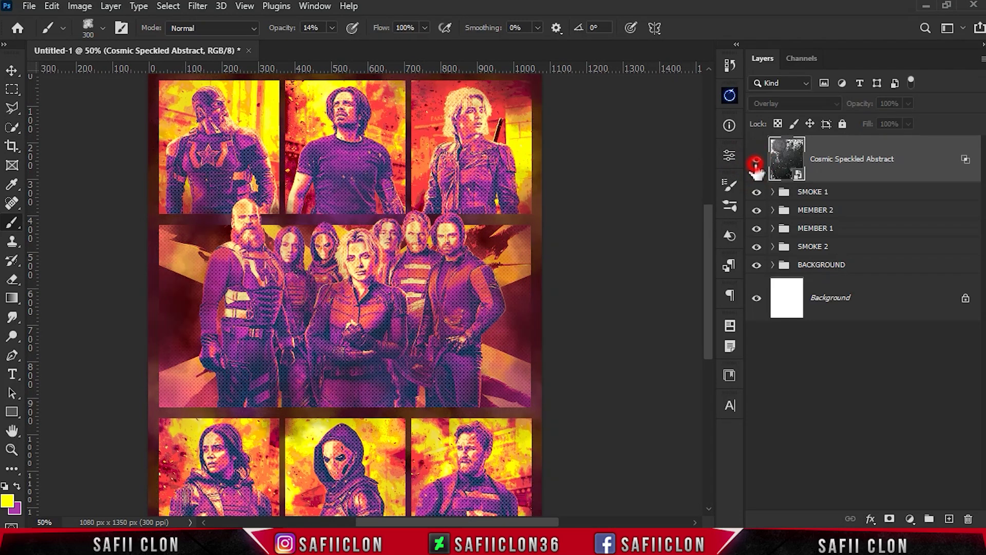
{"action": "key", "text": "alt+Tab"}
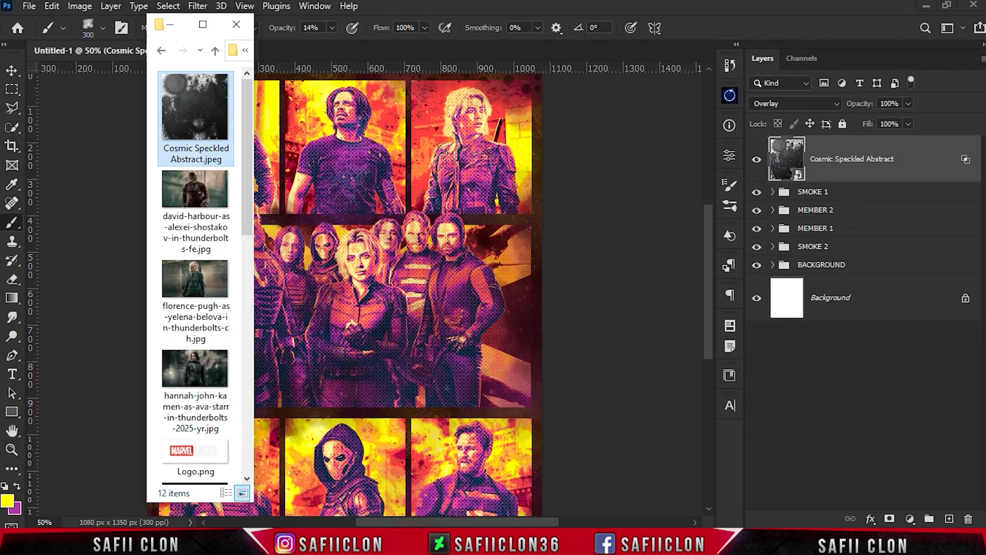
{"action": "left_click_drag", "start_coordinate": [245, 216], "coordinate": [247, 423]}
{"action": "left_click_drag", "start_coordinate": [195, 306], "coordinate": [360, 329]}
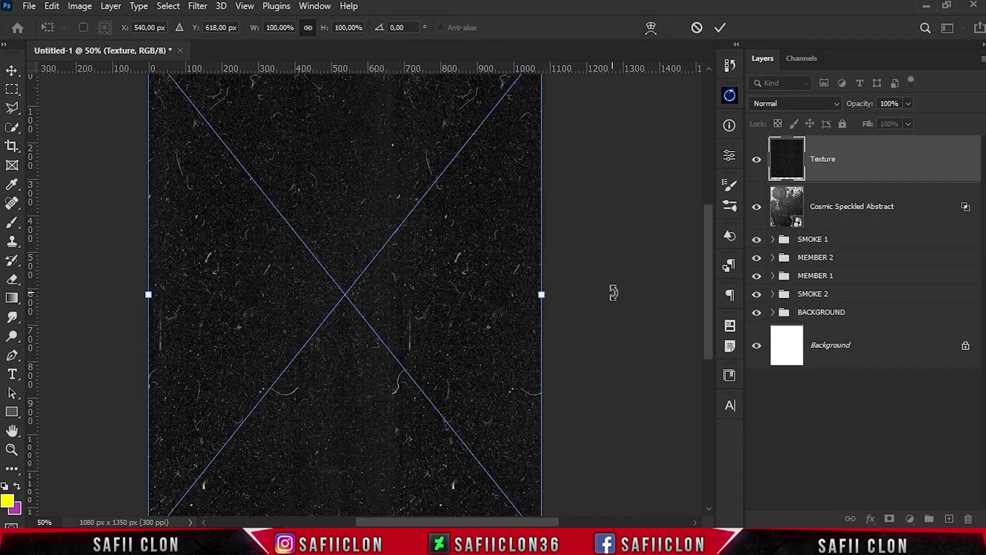
{"action": "left_click_drag", "start_coordinate": [435, 248], "coordinate": [419, 255]}
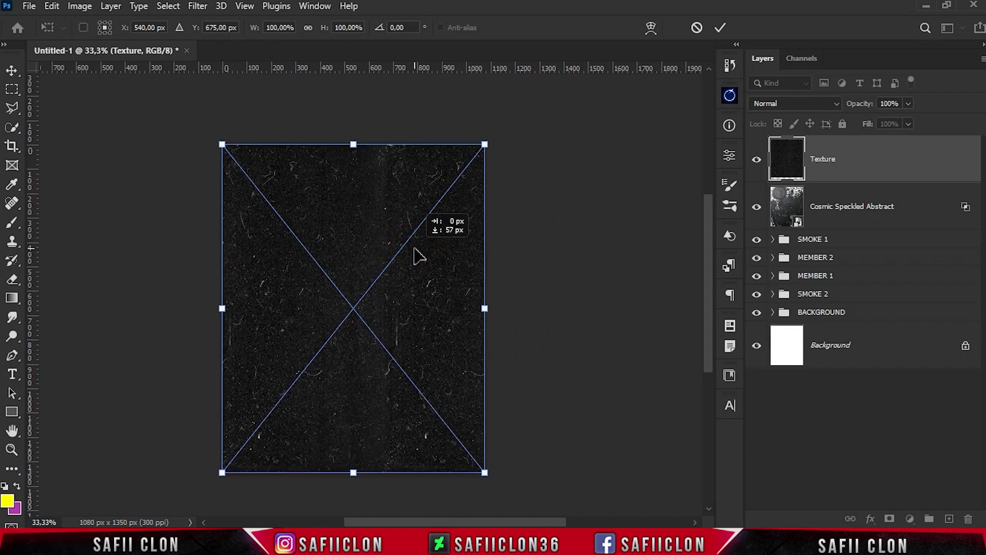
{"action": "left_click_drag", "start_coordinate": [485, 303], "coordinate": [492, 304]}
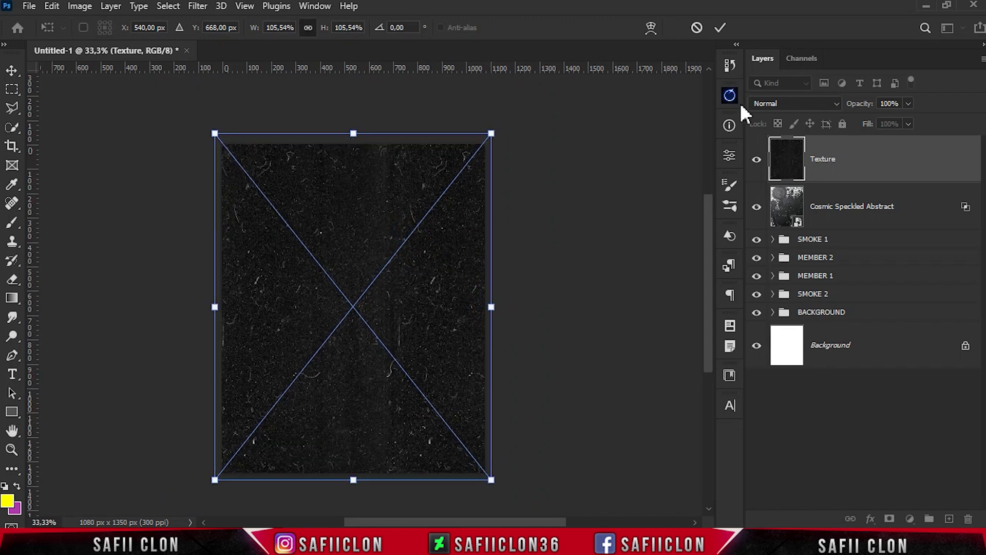
{"action": "left_click", "coordinate": [720, 27]}
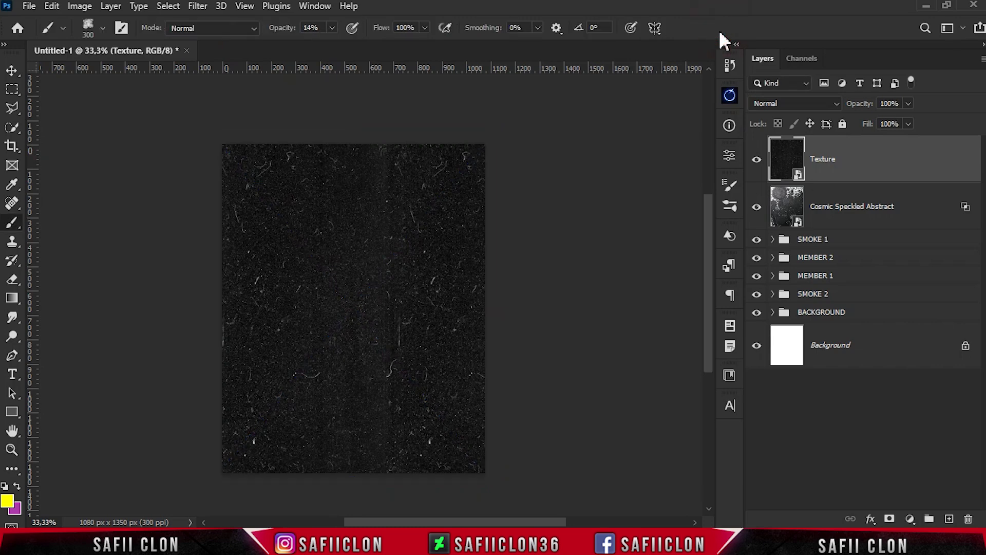
- Blend Texture in Lighten mode and give it a white layer mask
{"action": "left_click", "coordinate": [836, 104]}
{"action": "left_click", "coordinate": [773, 214]}
{"action": "left_click", "coordinate": [756, 160]}
{"action": "left_click", "coordinate": [757, 160]}
{"action": "left_click", "coordinate": [757, 160]}
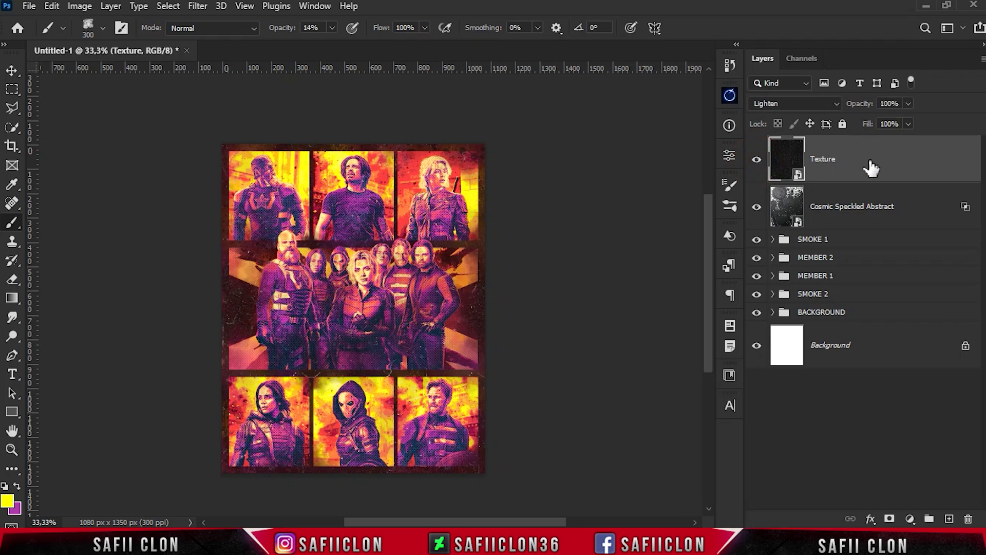
{"action": "left_click", "coordinate": [890, 519]}
- Set up a black Soft Round brush at 11% opacity
{"action": "right_click", "coordinate": [12, 222]}
{"action": "left_click", "coordinate": [57, 222]}
{"action": "left_click", "coordinate": [85, 32]}
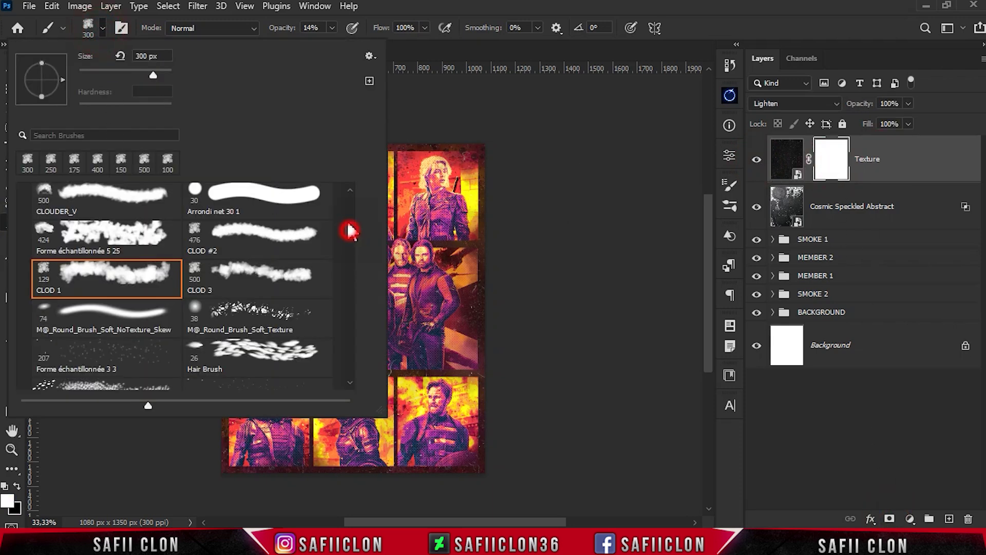
{"action": "left_click_drag", "start_coordinate": [349, 232], "coordinate": [345, 204]}
{"action": "left_click", "coordinate": [136, 218]}
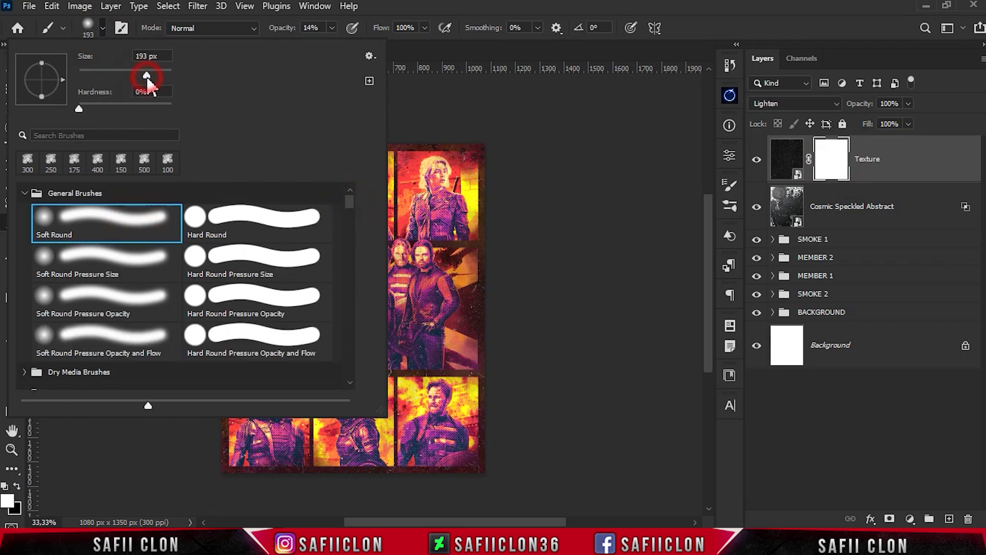
{"action": "left_click", "coordinate": [103, 30]}
{"action": "left_click_drag", "start_coordinate": [330, 43], "coordinate": [329, 43]}
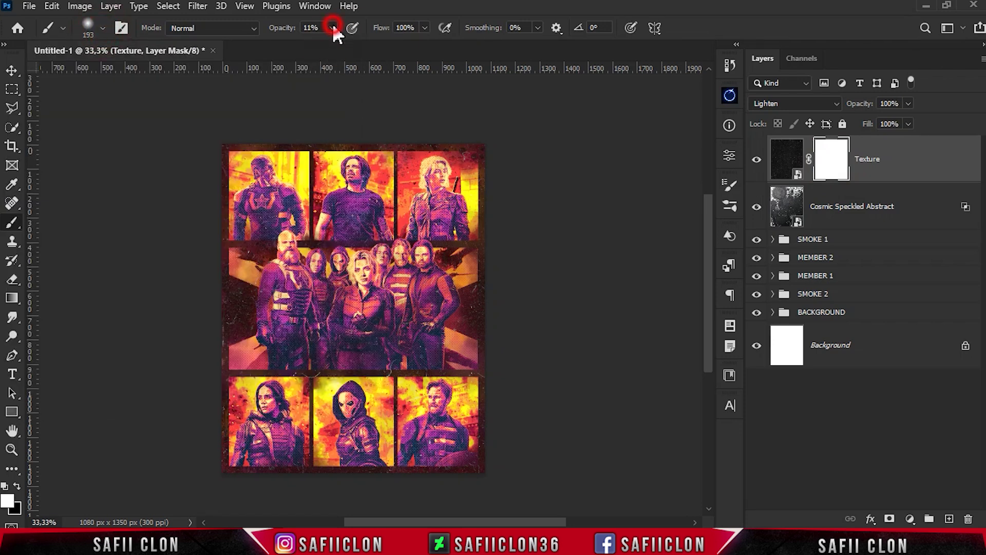
{"action": "left_click", "coordinate": [17, 486]}
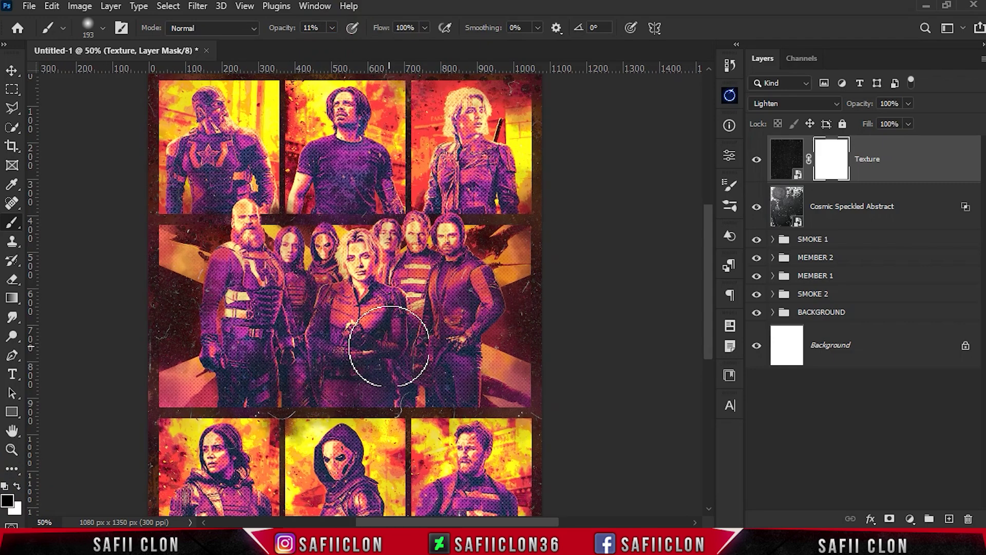
- Paint soft black strokes on Texture's mask over the group and lower panels
{"action": "scroll", "coordinate": [388, 346], "scroll_direction": "up", "scroll_amount": 1}
{"action": "scroll", "coordinate": [388, 345], "scroll_direction": "up", "scroll_amount": 1}
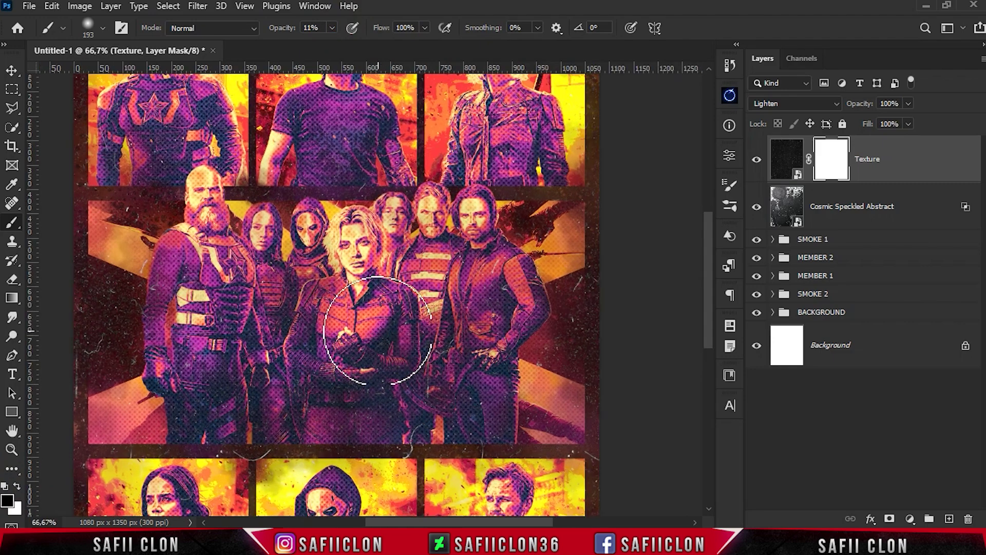
{"action": "left_click_drag", "start_coordinate": [568, 286], "coordinate": [591, 293]}
{"action": "key", "text": "bracketleft"}
{"action": "key", "text": "bracketleft"}
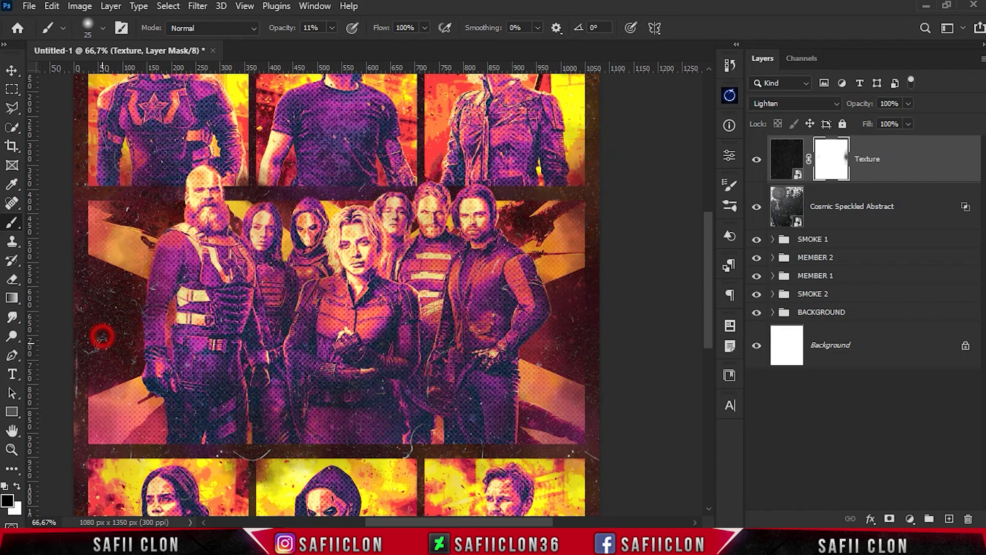
{"action": "scroll", "coordinate": [308, 246], "scroll_direction": "up", "scroll_amount": 3}
{"action": "scroll", "coordinate": [556, 118], "scroll_direction": "up", "scroll_amount": 1}
{"action": "key", "text": "bracketright"}
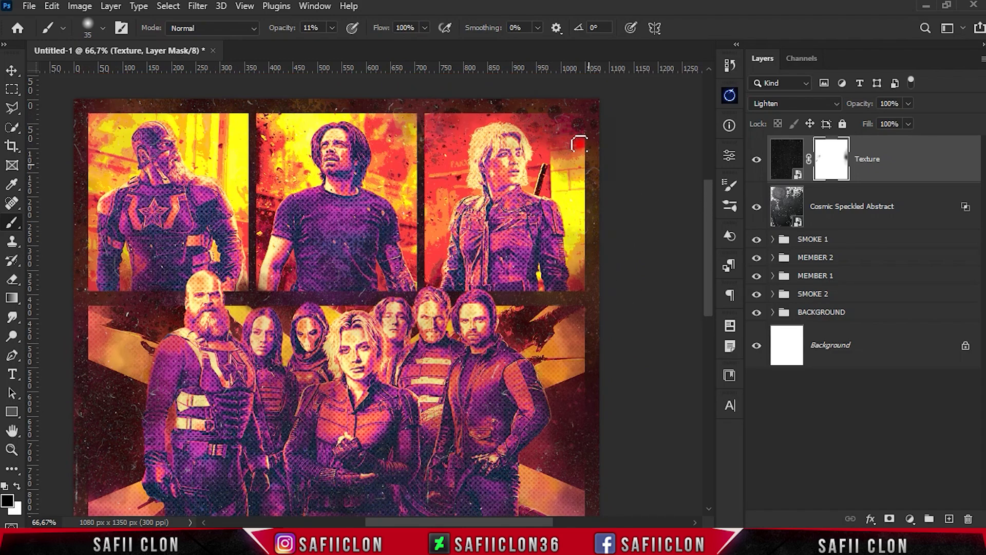
{"action": "scroll", "coordinate": [286, 286], "scroll_direction": "down", "scroll_amount": 5}
{"action": "left_click_drag", "start_coordinate": [231, 328], "coordinate": [414, 297]}
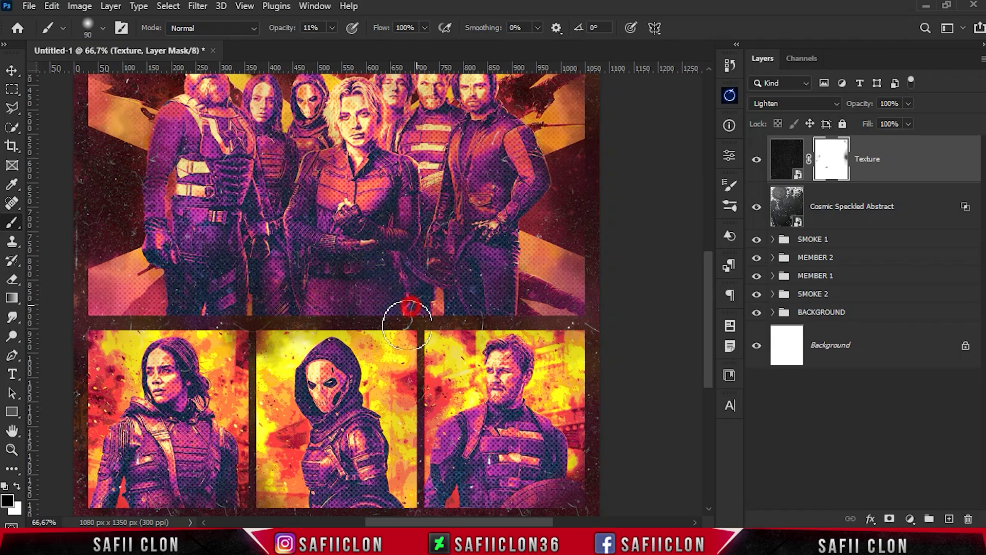
{"action": "scroll", "coordinate": [411, 296], "scroll_direction": "down", "scroll_amount": 2}
{"action": "key", "text": "bracketright"}
{"action": "key", "text": "bracketright"}
{"action": "key", "text": "bracketright"}
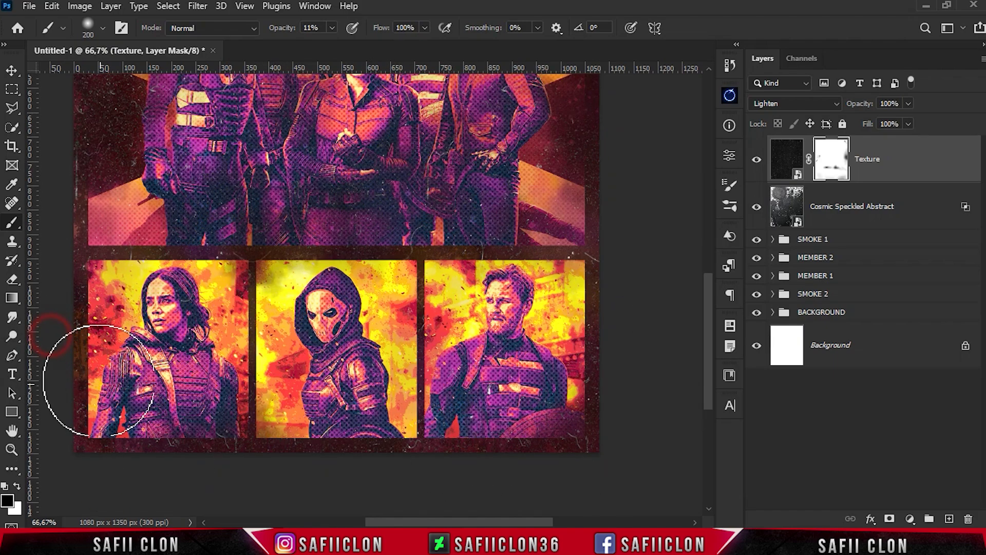
{"action": "scroll", "coordinate": [100, 276], "scroll_direction": "up", "scroll_amount": 3}
{"action": "scroll", "coordinate": [391, 285], "scroll_direction": "up", "scroll_amount": 4}
{"action": "scroll", "coordinate": [308, 154], "scroll_direction": "up", "scroll_amount": 3}
{"action": "key", "text": "ctrl+minus"}
{"action": "key", "text": "ctrl+minus"}
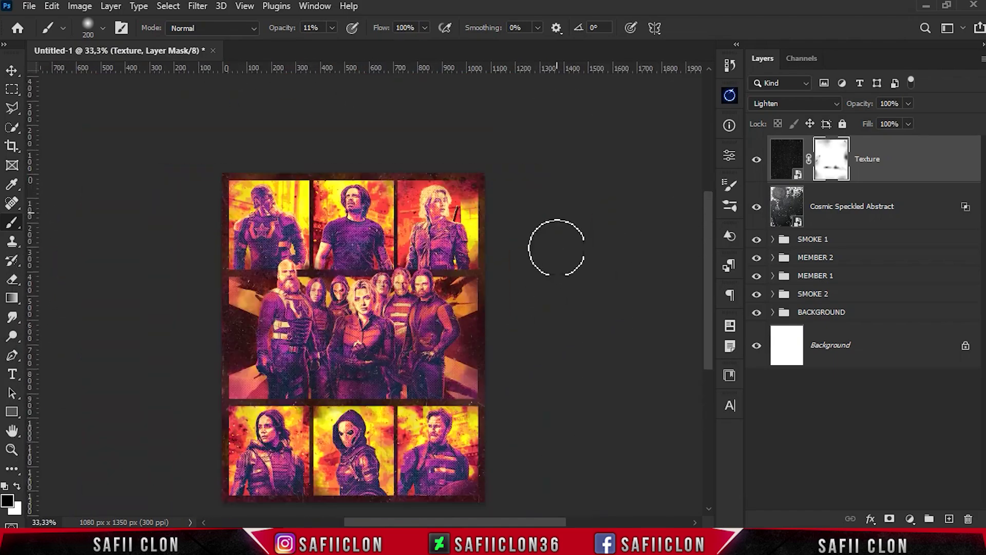
- Place Texture2 on the poster and blend it as Linear Dodge (Add)
{"action": "left_click_drag", "start_coordinate": [193, 396], "coordinate": [341, 306]}
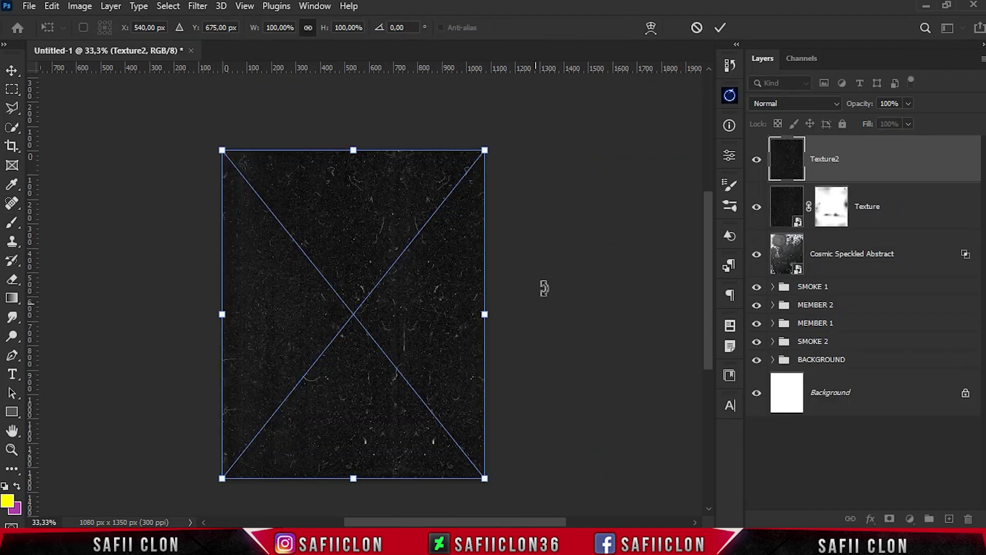
{"action": "left_click", "coordinate": [719, 28]}
{"action": "key", "text": "b"}
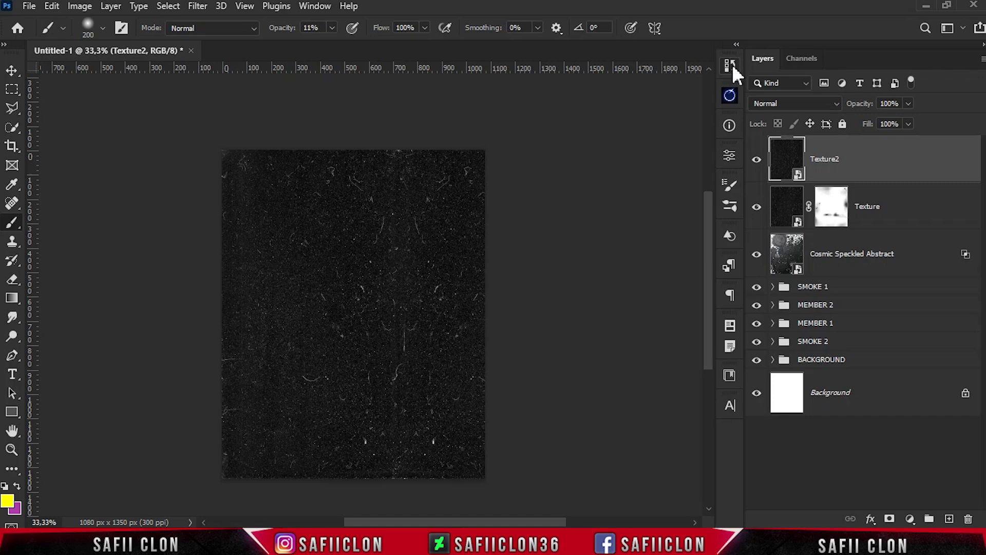
{"action": "left_click", "coordinate": [809, 105]}
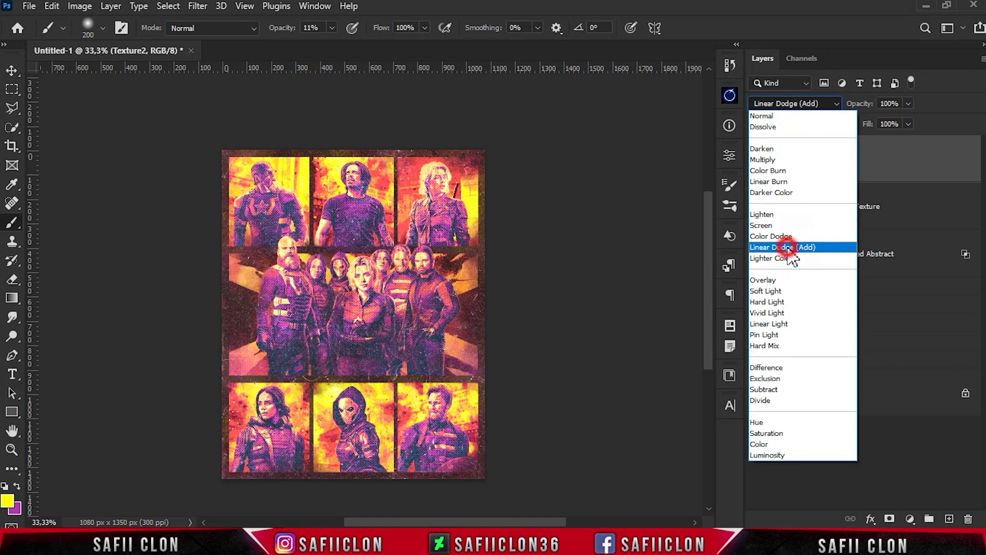
{"action": "left_click", "coordinate": [788, 249]}
- Group Texture and Texture2 as "2" and clip a Levels adjustment to it
{"action": "left_click", "coordinate": [903, 220], "text": "shift"}
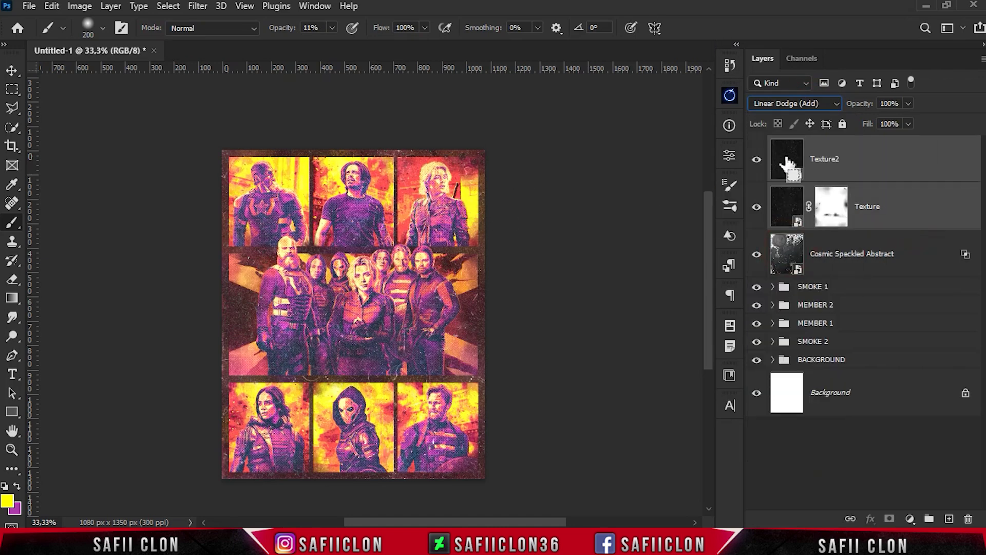
{"action": "key", "text": "ctrl+g"}
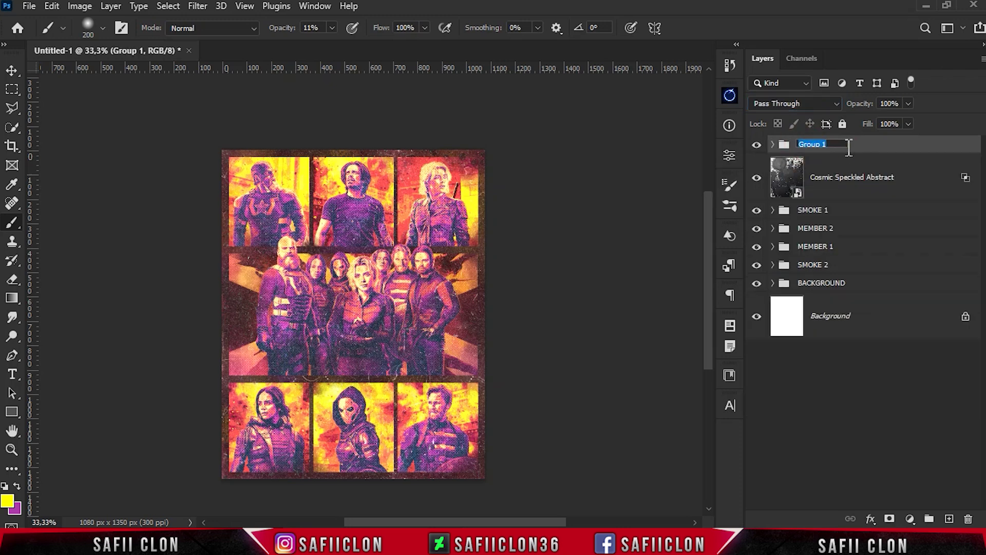
{"action": "type", "text": "2"}
{"action": "key", "text": "Return"}
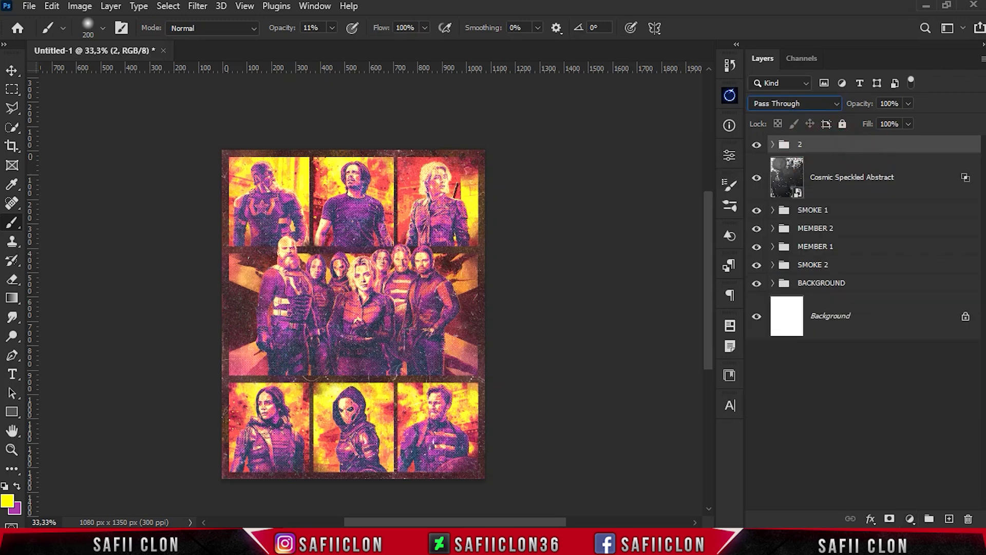
{"action": "left_click", "coordinate": [910, 518]}
{"action": "left_click", "coordinate": [911, 325]}
{"action": "left_click", "coordinate": [605, 469]}
{"action": "mouse_move", "coordinate": [535, 522]}
{"action": "left_mouse_down"}
{"action": "mouse_move", "coordinate": [570, 522]}
{"action": "mouse_move", "coordinate": [555, 525]}
{"action": "left_mouse_up"}
- Zoom to 50% and set Levels 1 to black input 19 and midtones 1.05
{"action": "key", "text": "ctrl+plus"}
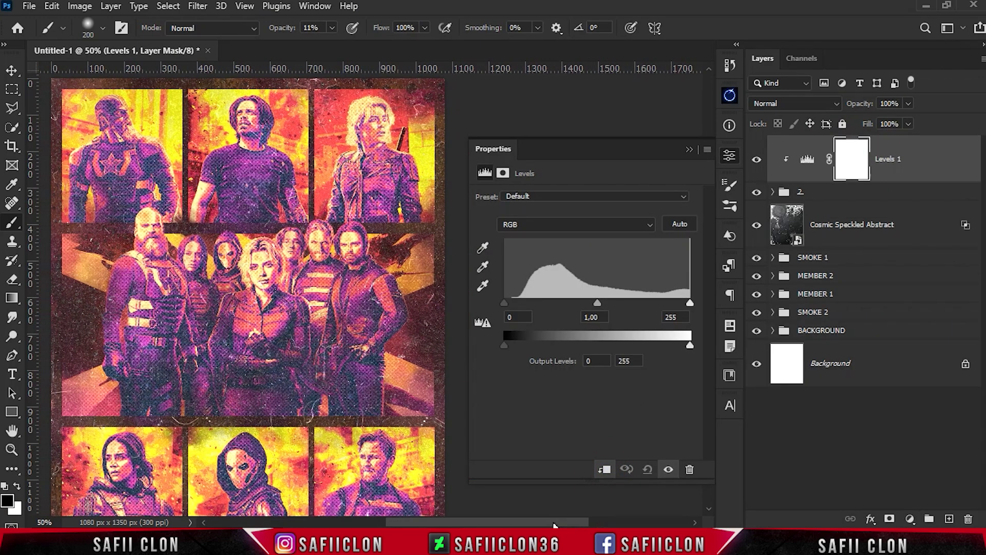
{"action": "left_click_drag", "start_coordinate": [511, 308], "coordinate": [519, 311]}
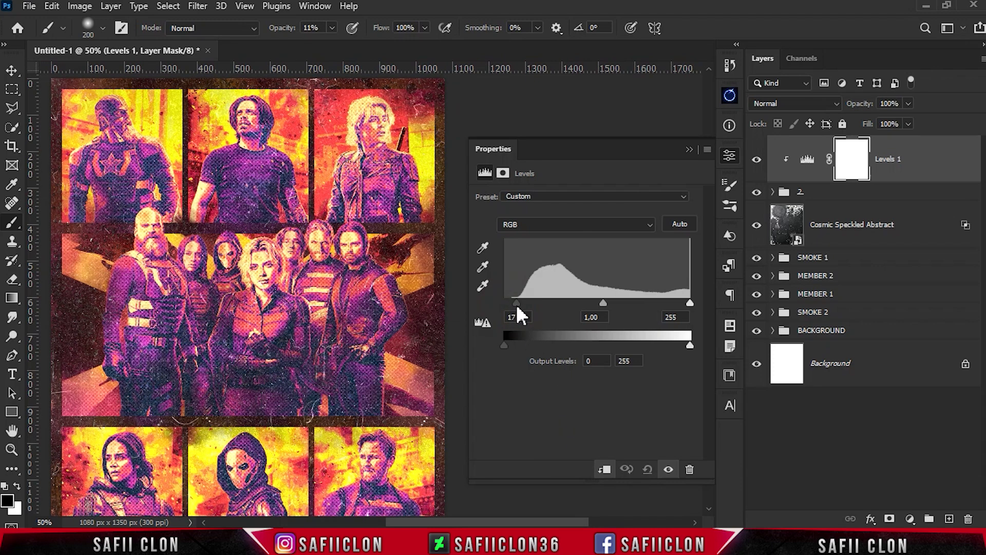
{"action": "left_click_drag", "start_coordinate": [601, 304], "coordinate": [602, 300]}
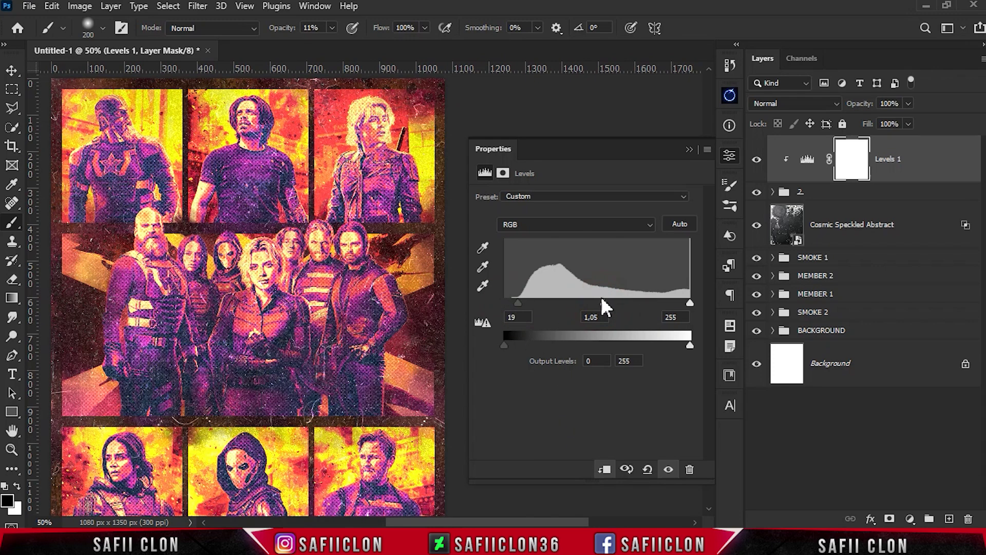
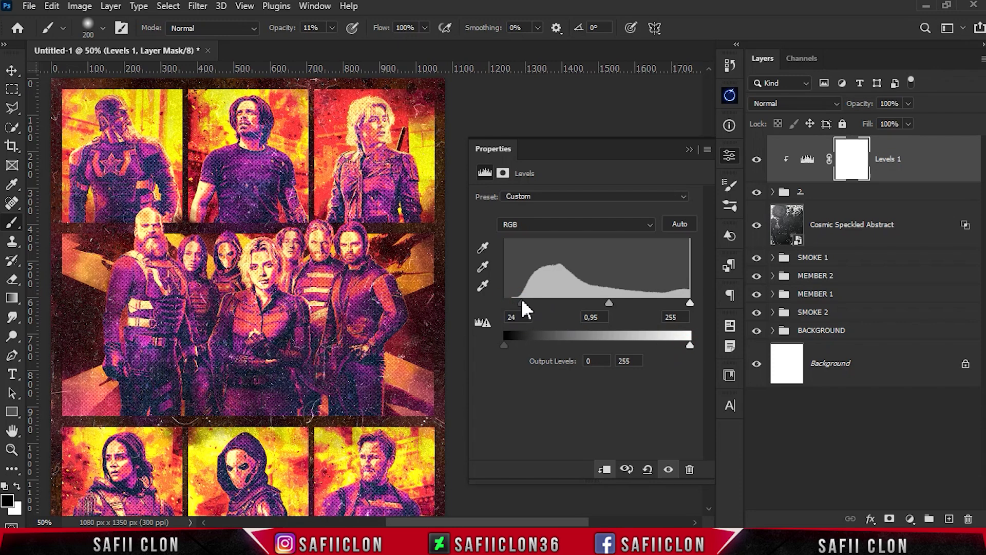
- Collapse the Levels settings, zoom out, and compare the poster with Levels 1 hidden
{"action": "left_click", "coordinate": [689, 149]}
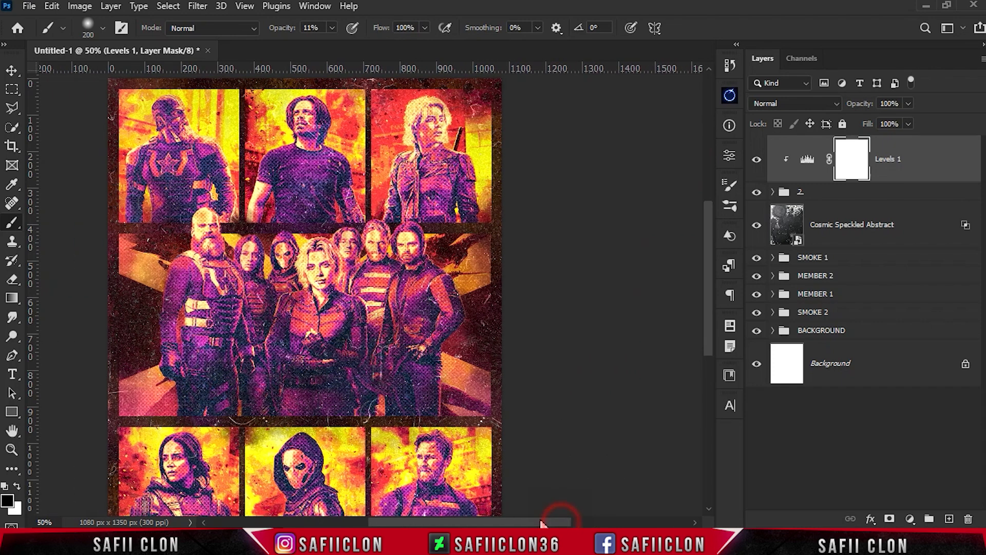
{"action": "left_click_drag", "start_coordinate": [562, 522], "coordinate": [534, 522]}
{"action": "scroll", "coordinate": [599, 323], "scroll_direction": "down", "scroll_amount": 2}
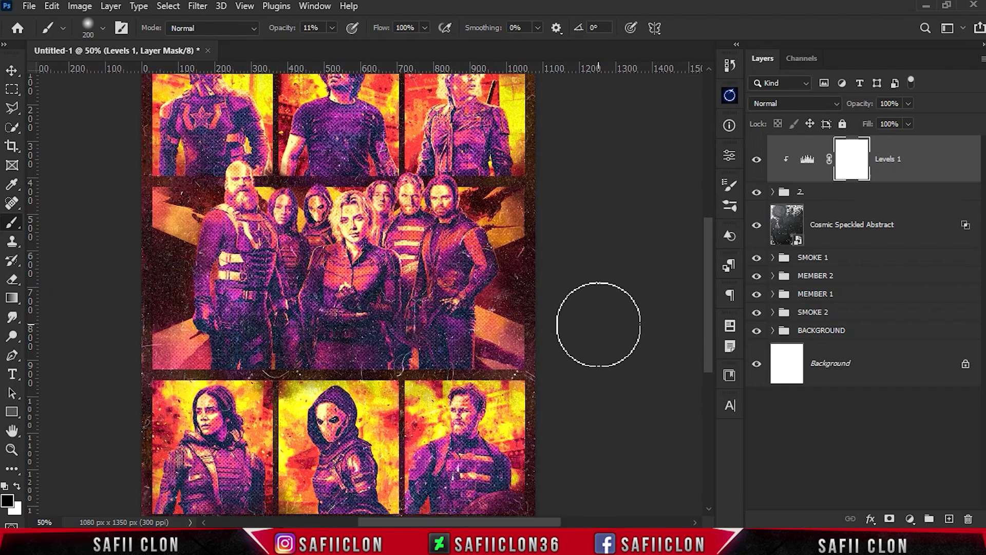
{"action": "key", "text": "ctrl+minus"}
{"action": "left_click", "coordinate": [758, 160]}
- Select and expand the SMOKE 1 group to work inside it
{"action": "left_click", "coordinate": [869, 258]}
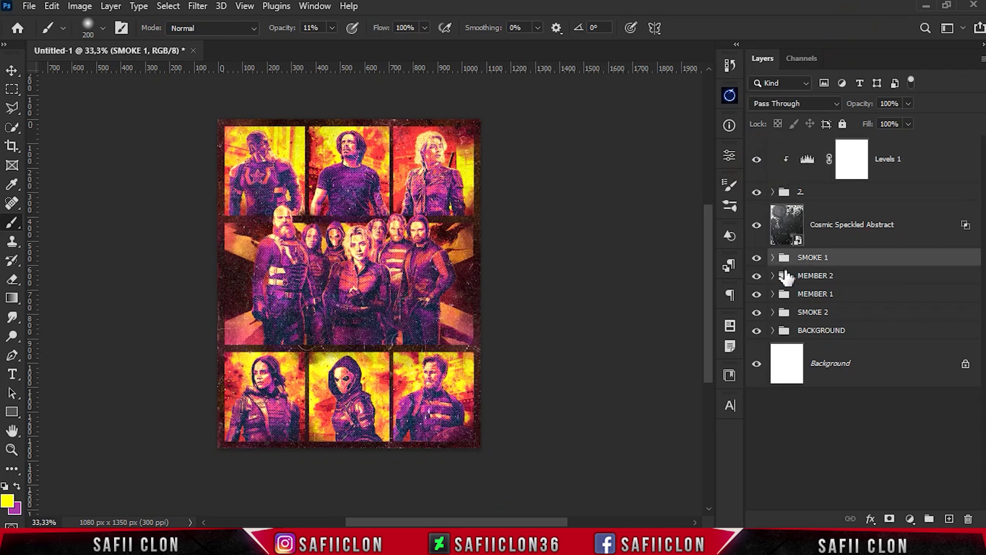
{"action": "left_click", "coordinate": [773, 258]}
{"action": "left_click", "coordinate": [897, 302]}
- Create a new layer in SMOKE 1, sample red from the poster, and choose the CLOD 1 brush
{"action": "key", "text": "ctrl+shift+alt+n"}
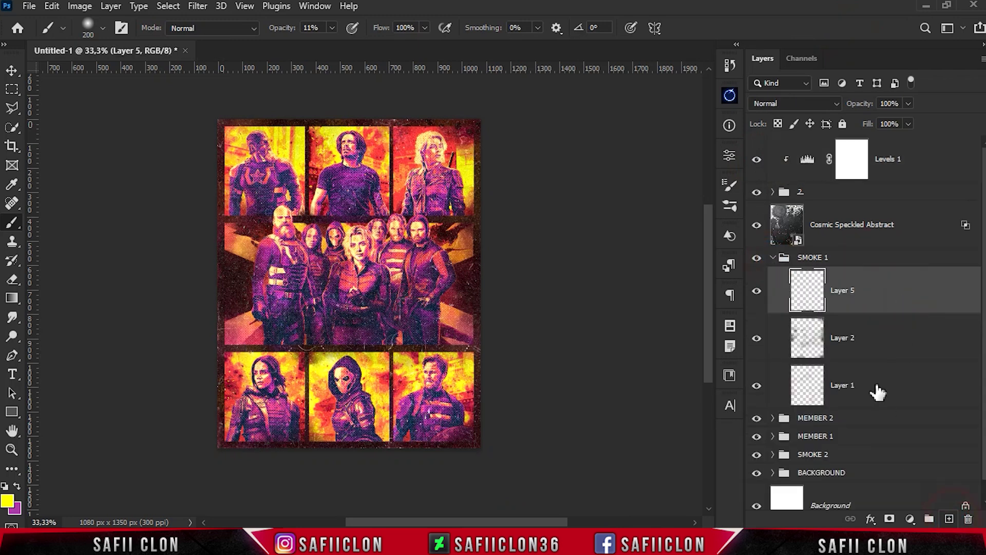
{"action": "left_click", "coordinate": [8, 500]}
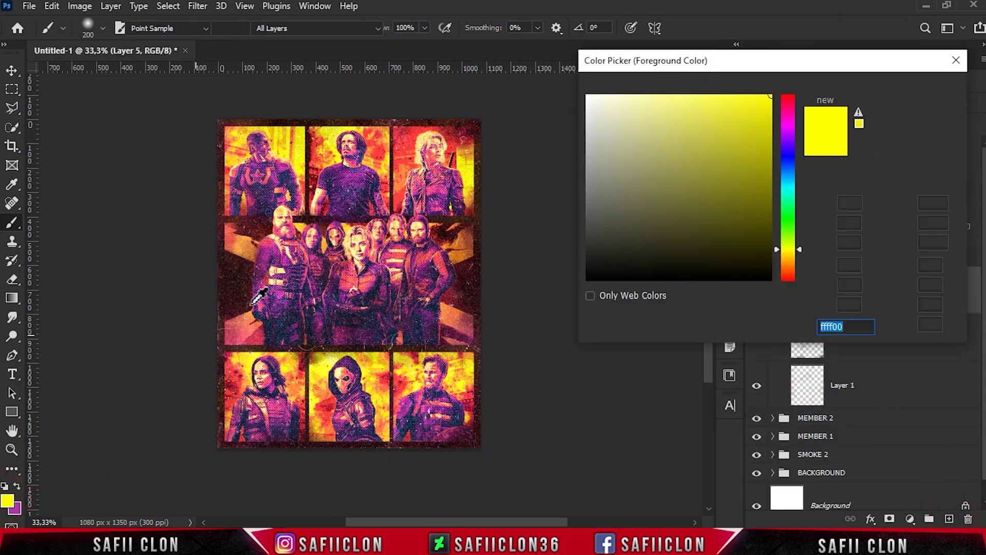
{"action": "left_click", "coordinate": [426, 127]}
{"action": "left_click", "coordinate": [884, 91]}
{"action": "left_click", "coordinate": [103, 29]}
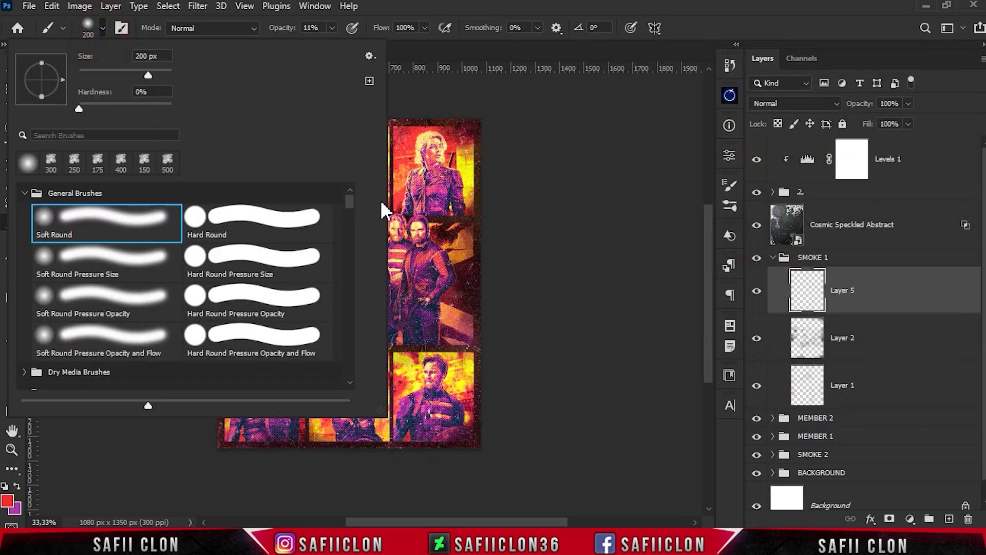
{"action": "scroll", "coordinate": [353, 231], "scroll_direction": "down", "scroll_amount": 3}
{"action": "scroll", "coordinate": [352, 231], "scroll_direction": "down", "scroll_amount": 2}
{"action": "left_click", "coordinate": [97, 288]}
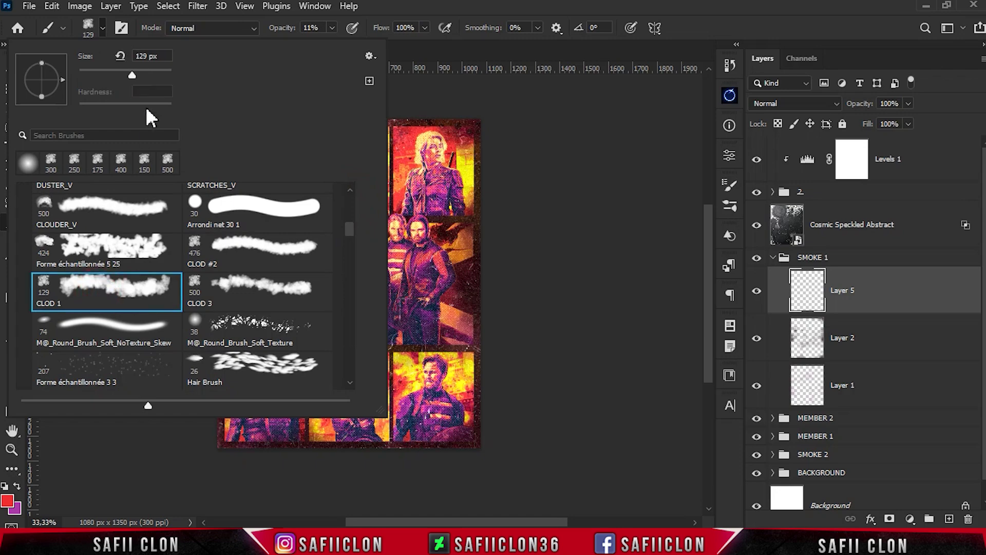
{"action": "left_click", "coordinate": [93, 28]}
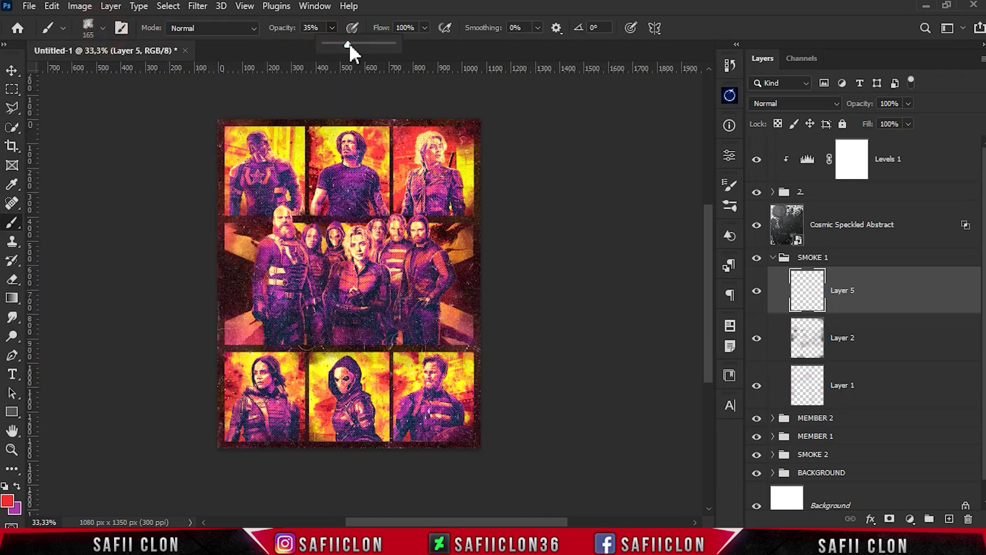
- Zoom the poster to 50% and enlarge the cloud brush to 400 px
{"action": "key", "text": "ctrl+plus"}
{"action": "key", "text": "bracketright"}
{"action": "key", "text": "bracketright"}
{"action": "key", "text": "bracketright"}
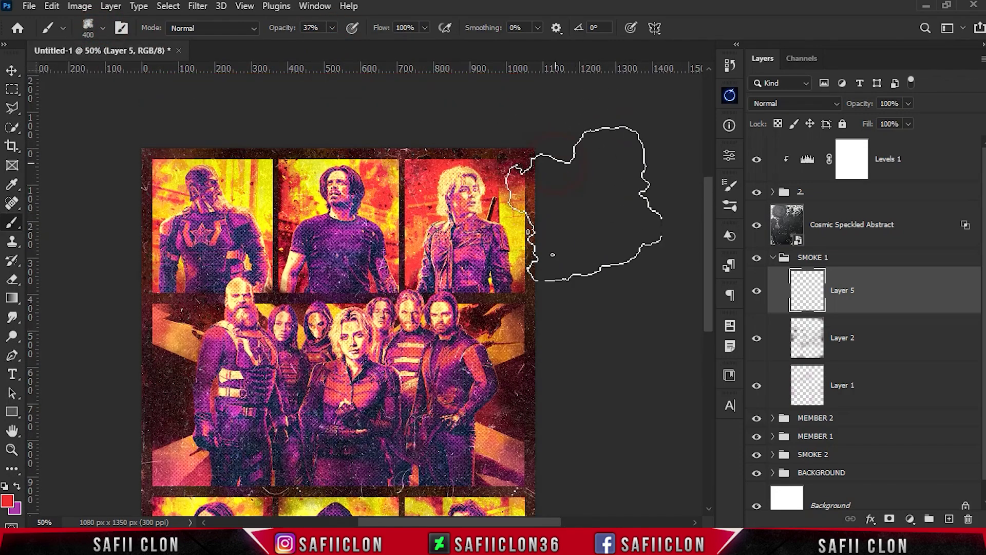
{"action": "scroll", "coordinate": [165, 297], "scroll_direction": "down", "scroll_amount": 4}
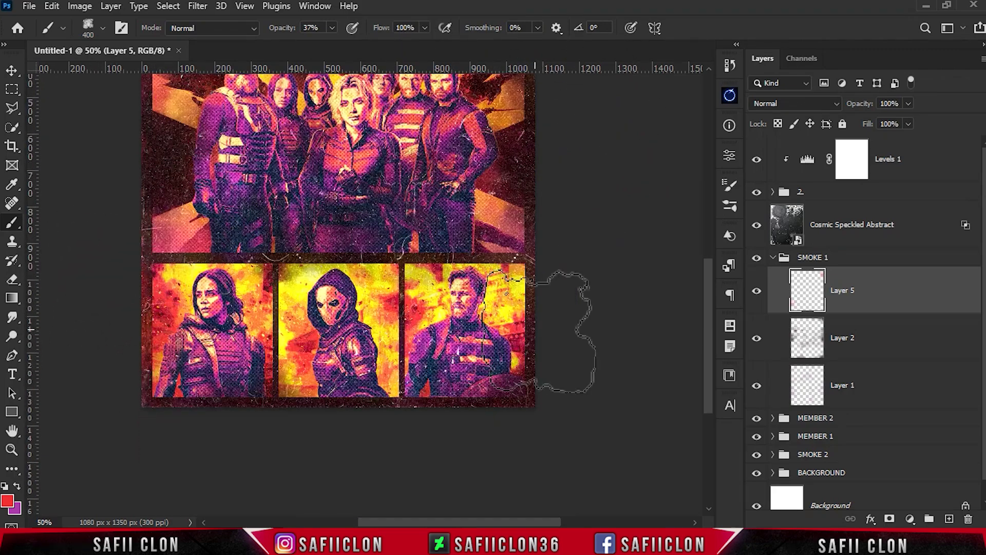
{"action": "scroll", "coordinate": [411, 421], "scroll_direction": "up", "scroll_amount": 2}
{"action": "scroll", "coordinate": [411, 418], "scroll_direction": "up", "scroll_amount": 2}
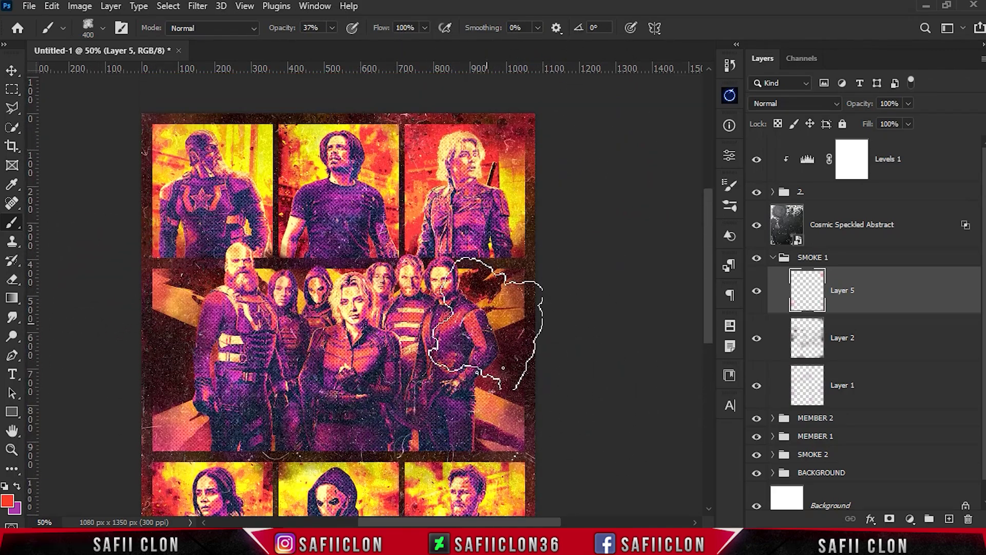
{"action": "scroll", "coordinate": [539, 334], "scroll_direction": "down", "scroll_amount": 1}
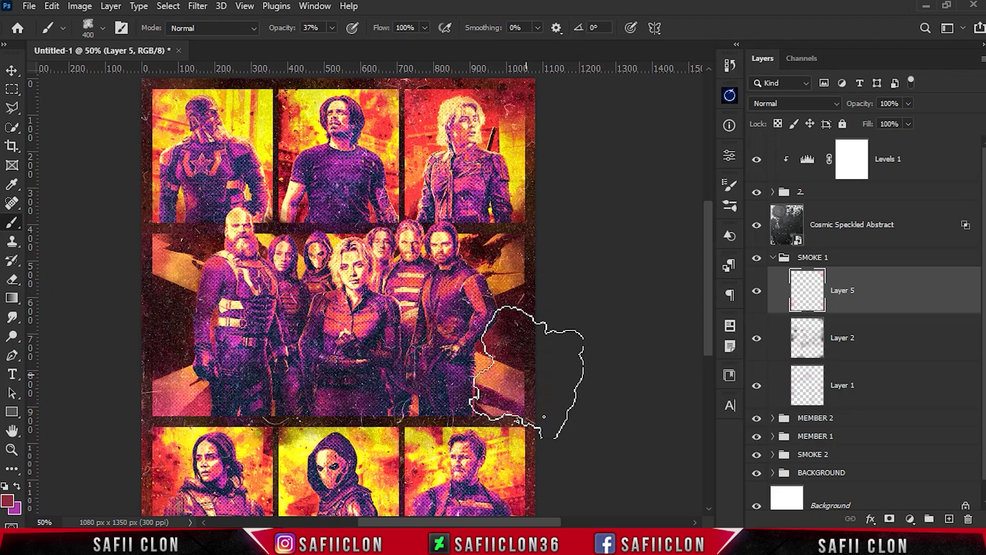
- Sample and fine-tune a pink painting colour from the poster, undoing a faint pink smear
{"action": "left_click", "coordinate": [7, 501]}
{"action": "mouse_move", "coordinate": [715, 149]}
{"action": "left_mouse_down"}
{"action": "mouse_move", "coordinate": [722, 126]}
{"action": "mouse_move", "coordinate": [711, 147]}
{"action": "mouse_move", "coordinate": [695, 126]}
{"action": "left_mouse_up"}
{"action": "left_click_drag", "start_coordinate": [713, 134], "coordinate": [727, 124]}
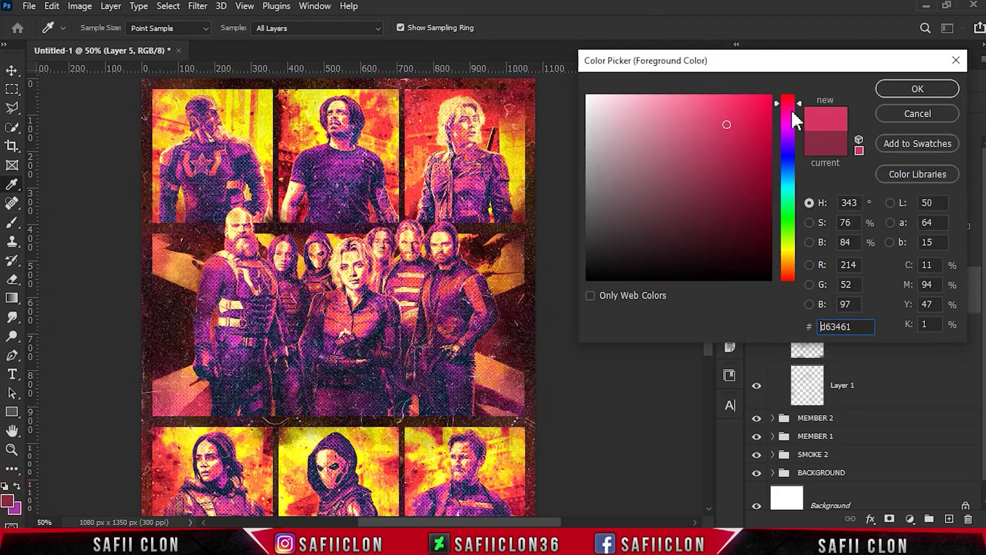
{"action": "left_click", "coordinate": [791, 108]}
{"action": "left_click", "coordinate": [917, 88]}
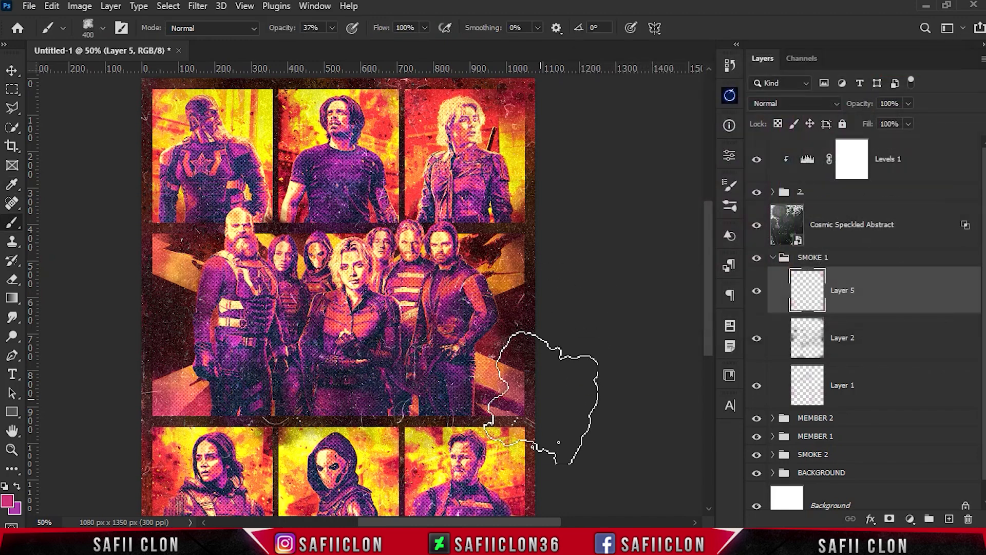
{"action": "scroll", "coordinate": [154, 334], "scroll_direction": "down", "scroll_amount": 2}
{"action": "scroll", "coordinate": [154, 319], "scroll_direction": "up", "scroll_amount": 3}
{"action": "key", "text": "bracketleft"}
{"action": "key", "text": "bracketleft"}
{"action": "key", "text": "bracketleft"}
{"action": "key", "text": "ctrl+z"}
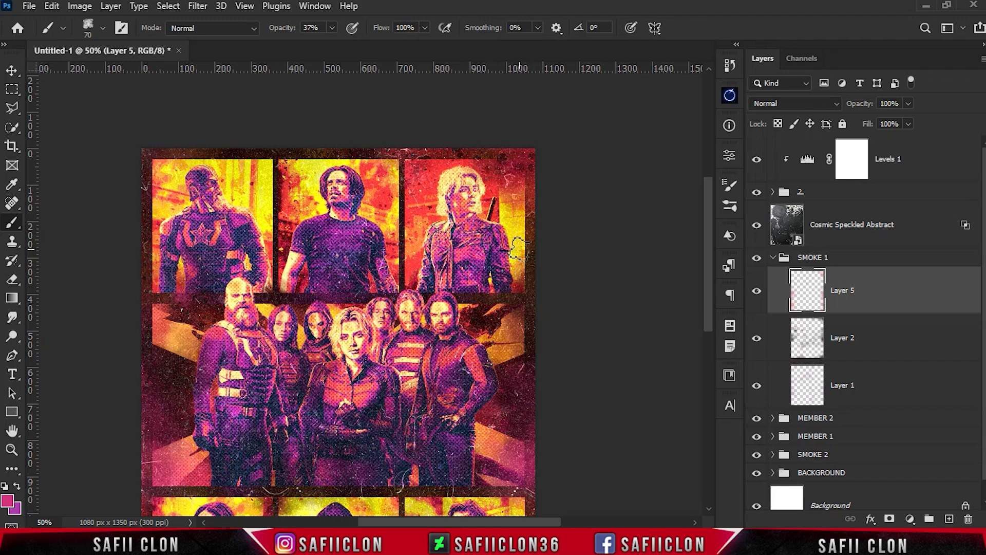
- Sample yellow from the poster and paint yellow smoke with a 200 px cloud brush
{"action": "key", "text": "bracketright"}
{"action": "key", "text": "bracketright"}
{"action": "key", "text": "bracketright"}
{"action": "scroll", "coordinate": [279, 355], "scroll_direction": "down", "scroll_amount": 3}
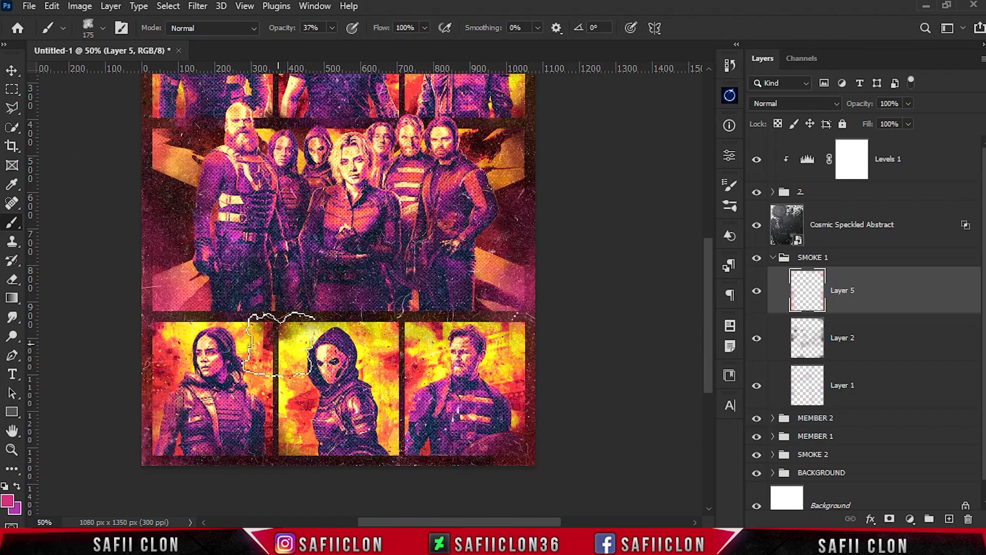
{"action": "scroll", "coordinate": [162, 267], "scroll_direction": "up", "scroll_amount": 2}
{"action": "key", "text": "bracketright"}
{"action": "key", "text": "bracketright"}
{"action": "key", "text": "bracketright"}
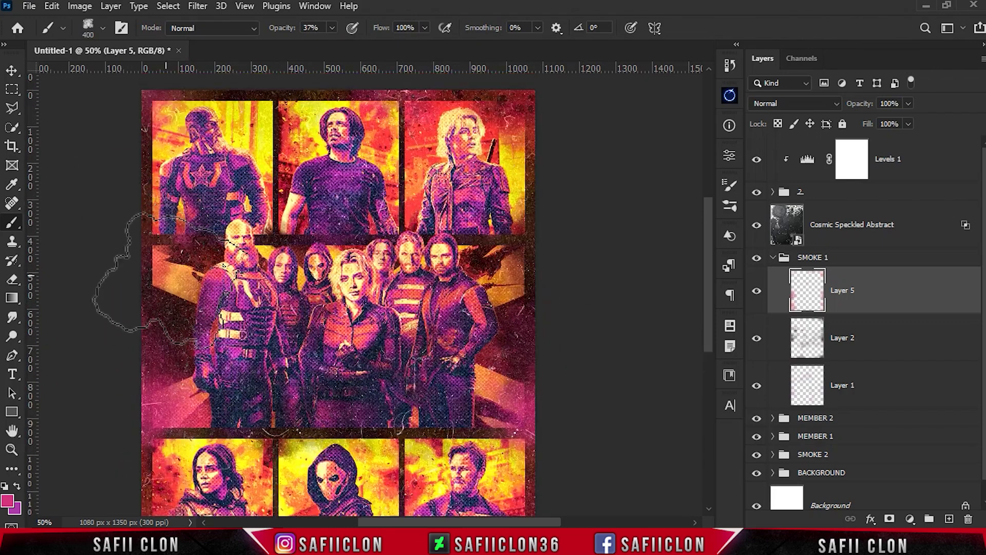
{"action": "left_click", "coordinate": [273, 157], "text": "alt"}
{"action": "key", "text": "bracketleft"}
{"action": "key", "text": "bracketleft"}
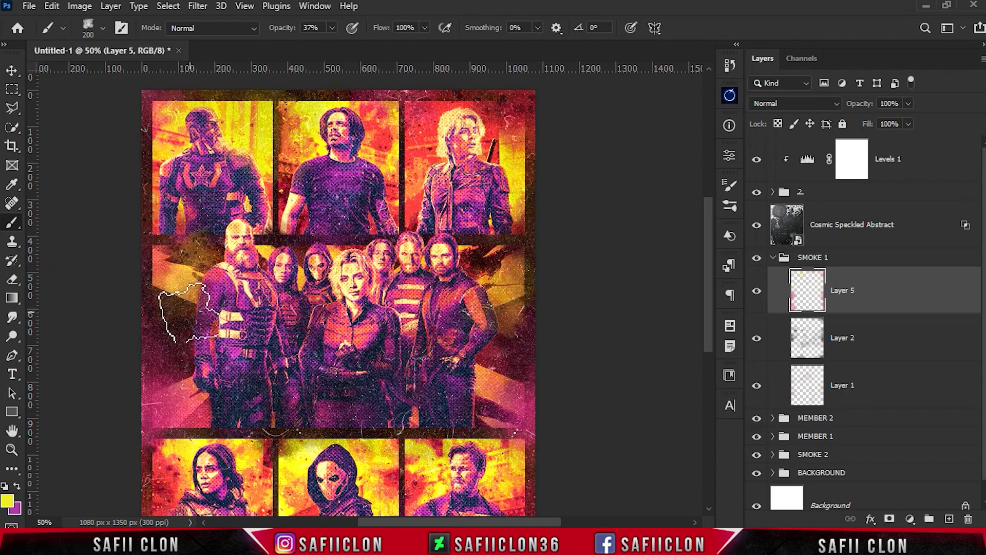
{"action": "scroll", "coordinate": [198, 298], "scroll_direction": "down", "scroll_amount": 2}
{"action": "left_click_drag", "start_coordinate": [308, 287], "coordinate": [439, 313]}
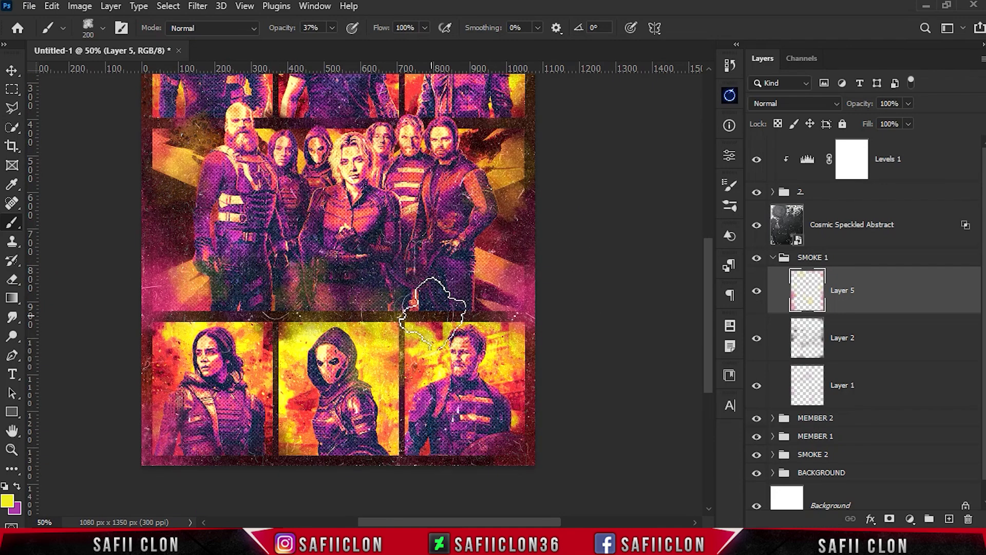
- Continue the smoke with the brush at 400–500 px, then zoom out to the whole poster
{"action": "scroll", "coordinate": [135, 339], "scroll_direction": "up", "scroll_amount": 1}
{"action": "scroll", "coordinate": [135, 339], "scroll_direction": "up", "scroll_amount": 1}
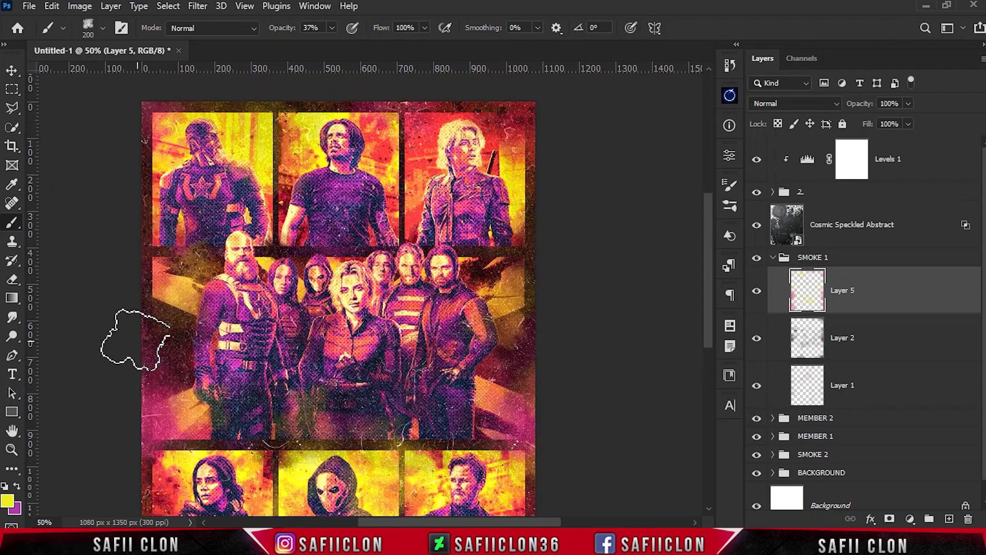
{"action": "scroll", "coordinate": [268, 298], "scroll_direction": "up", "scroll_amount": 1}
{"action": "key", "text": "bracketright"}
{"action": "key", "text": "bracketright"}
{"action": "key", "text": "bracketright"}
{"action": "scroll", "coordinate": [462, 205], "scroll_direction": "down", "scroll_amount": 1}
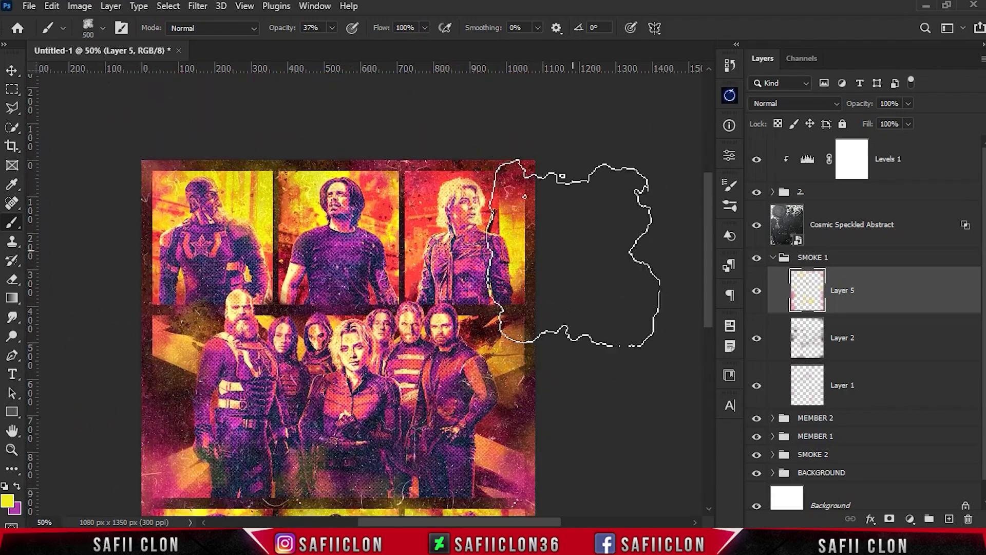
{"action": "scroll", "coordinate": [629, 280], "scroll_direction": "down", "scroll_amount": 3}
{"action": "scroll", "coordinate": [565, 286], "scroll_direction": "down", "scroll_amount": 2}
{"action": "scroll", "coordinate": [270, 417], "scroll_direction": "up", "scroll_amount": 2}
{"action": "key", "text": "bracketleft"}
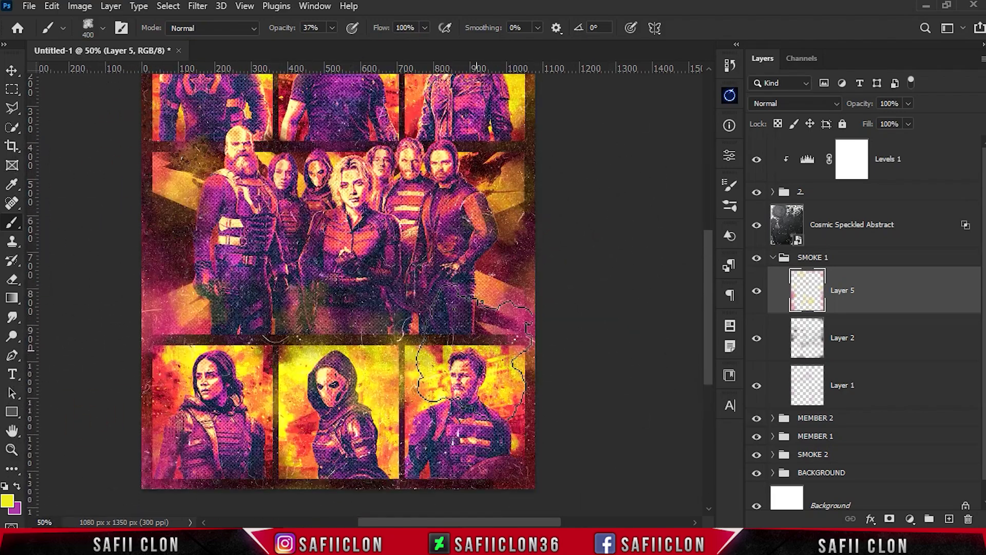
{"action": "key", "text": "ctrl+minus"}
- Toggle Layer 5 off and on to compare the smoke, then select the SMOKE 1 group
{"action": "left_click", "coordinate": [757, 291]}
{"action": "left_click", "coordinate": [758, 290]}
{"action": "left_click", "coordinate": [774, 262]}
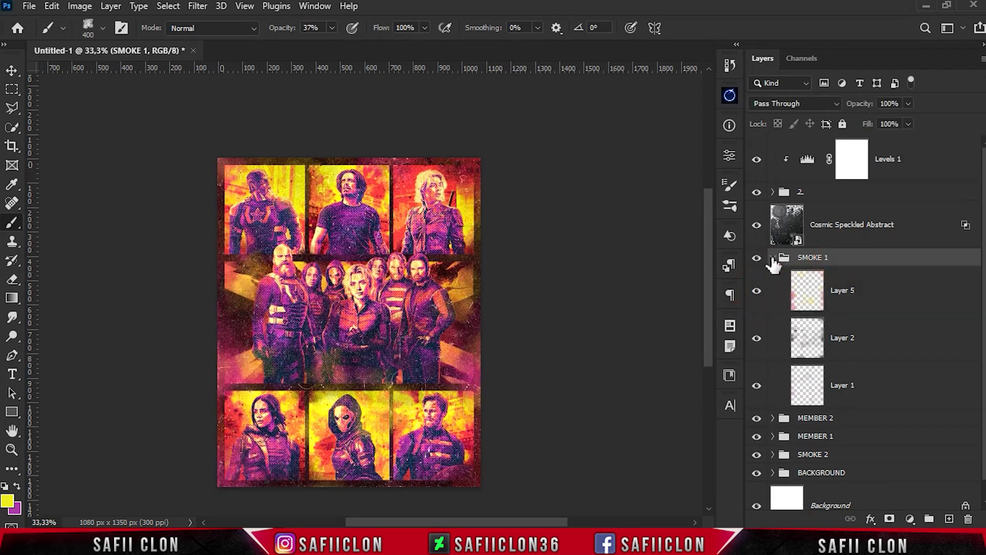
- Stamp all visible layers into a new Layer 6 above Levels 1 and make it a smart object
{"action": "left_click", "coordinate": [923, 163]}
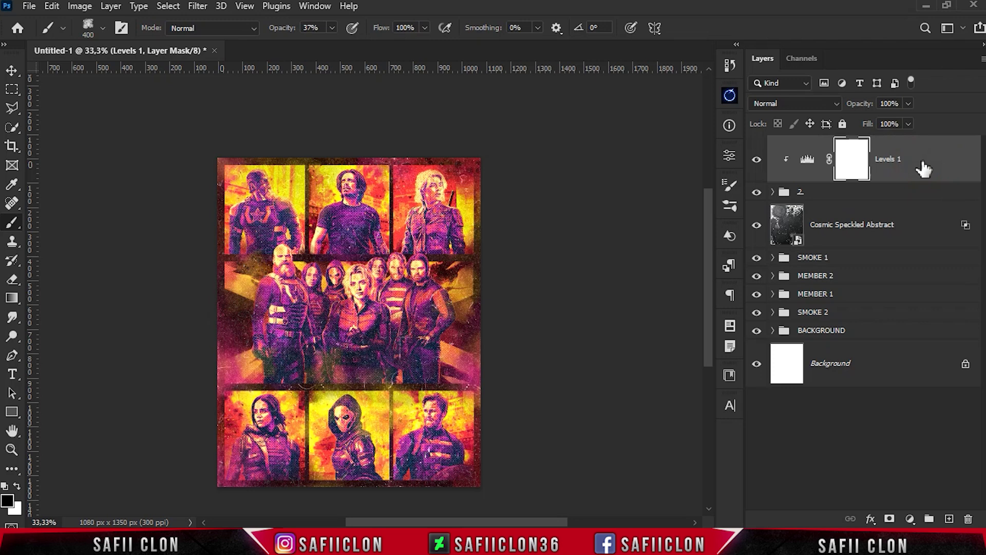
{"action": "key", "text": "ctrl+shift+alt+e"}
{"action": "right_click", "coordinate": [922, 159]}
{"action": "left_click", "coordinate": [821, 195]}
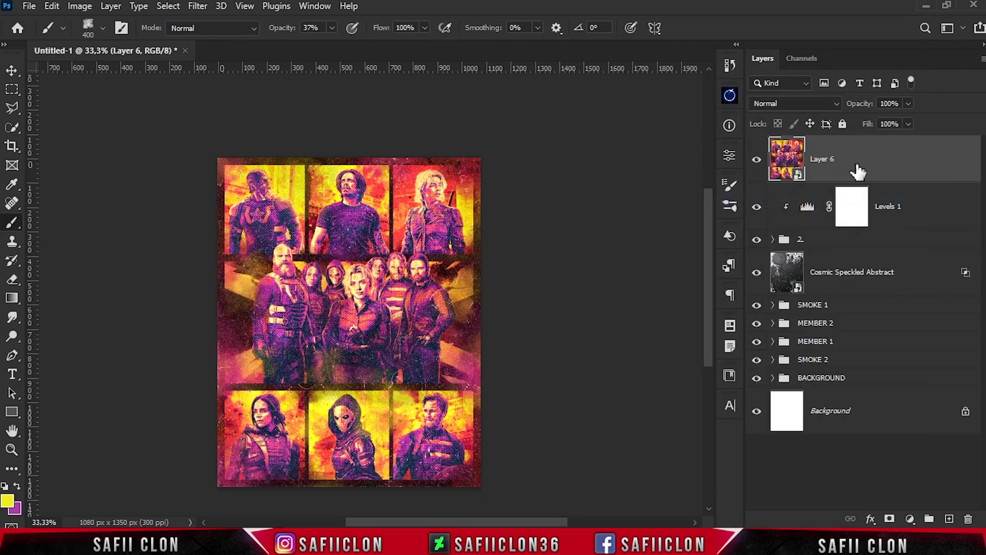
- Set foreground white (ffffff) and background dark purple 1e0720, then swap them so purple leads
{"action": "left_click", "coordinate": [7, 500]}
{"action": "type", "text": "ffffff"}
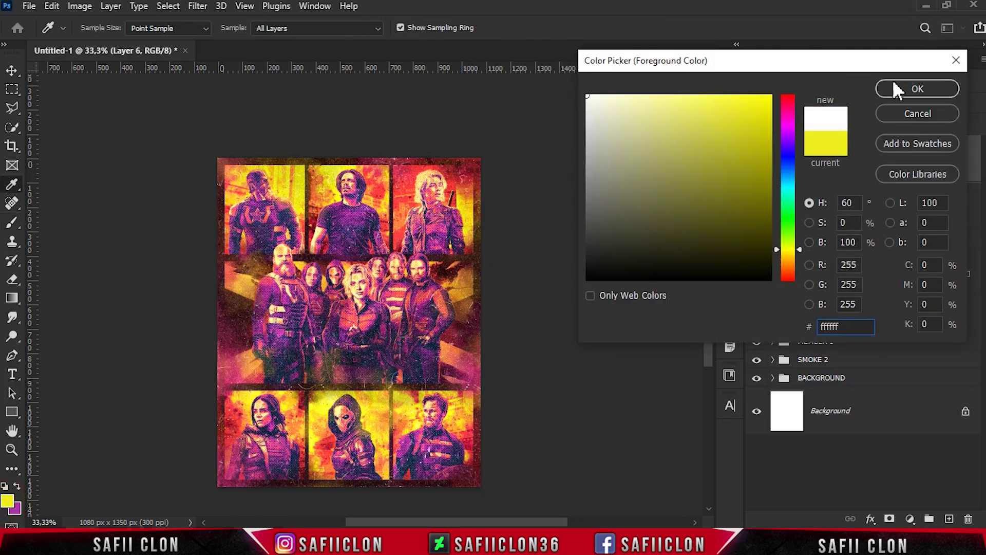
{"action": "left_click", "coordinate": [916, 88]}
{"action": "left_click", "coordinate": [16, 511]}
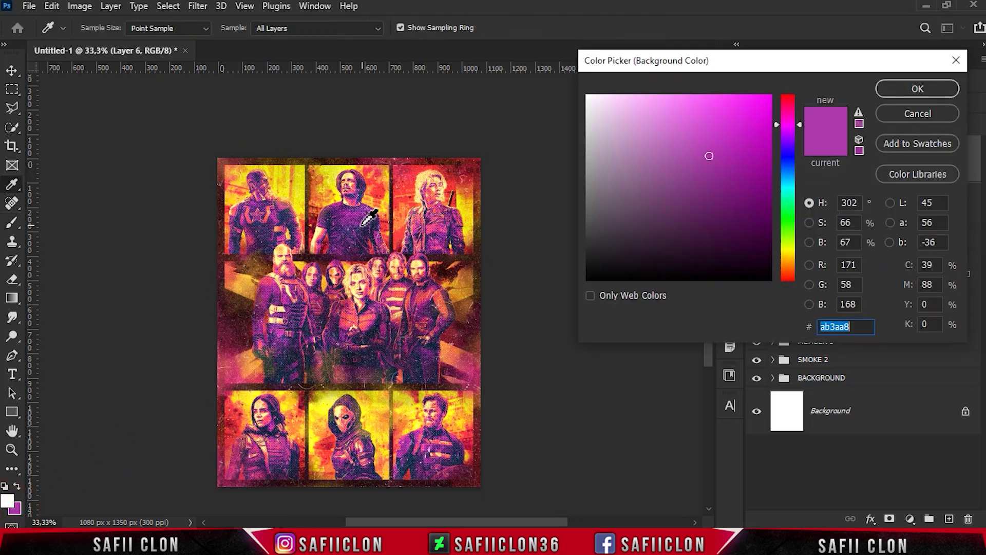
{"action": "left_click_drag", "start_coordinate": [697, 147], "coordinate": [728, 258]}
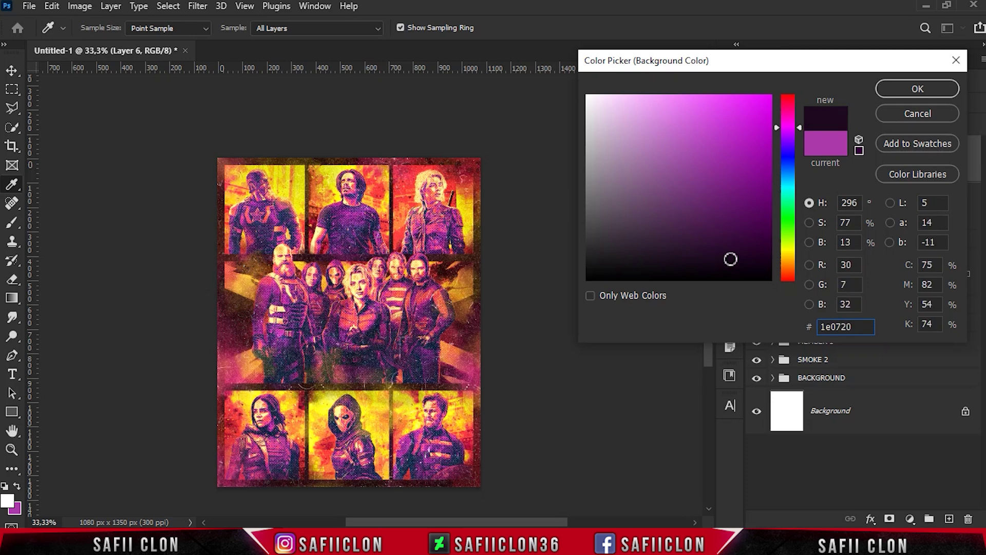
{"action": "left_click", "coordinate": [896, 90]}
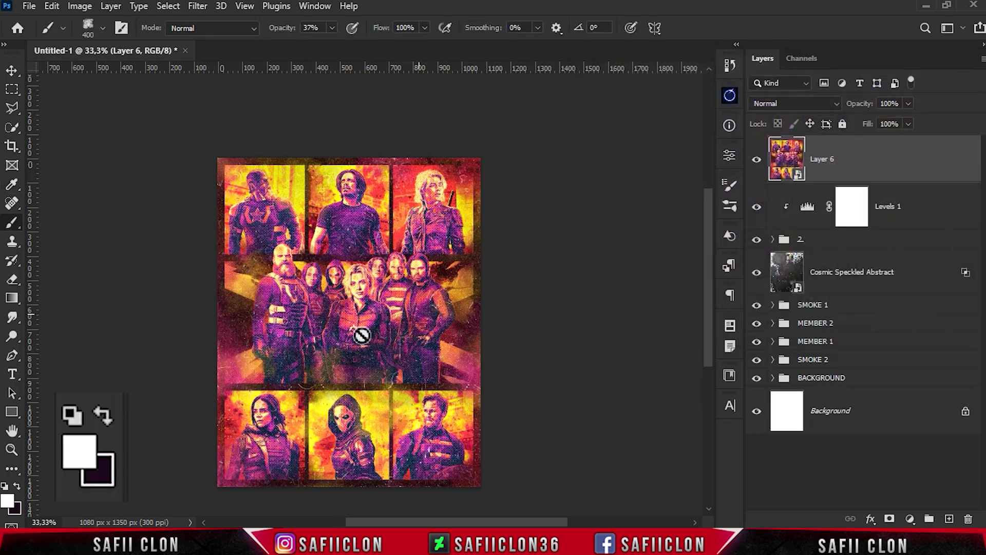
{"action": "left_click", "coordinate": [102, 415]}
{"action": "left_click", "coordinate": [197, 5]}
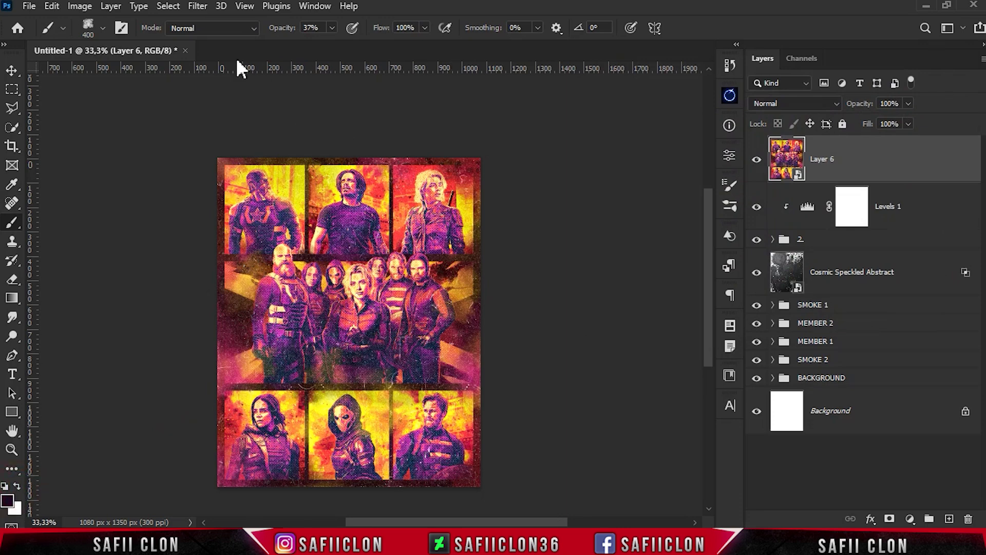
- Apply the Filter Gallery Halftone Pattern to Layer 6: Size 2, Contrast 41, Circle pattern
{"action": "left_click", "coordinate": [238, 85]}
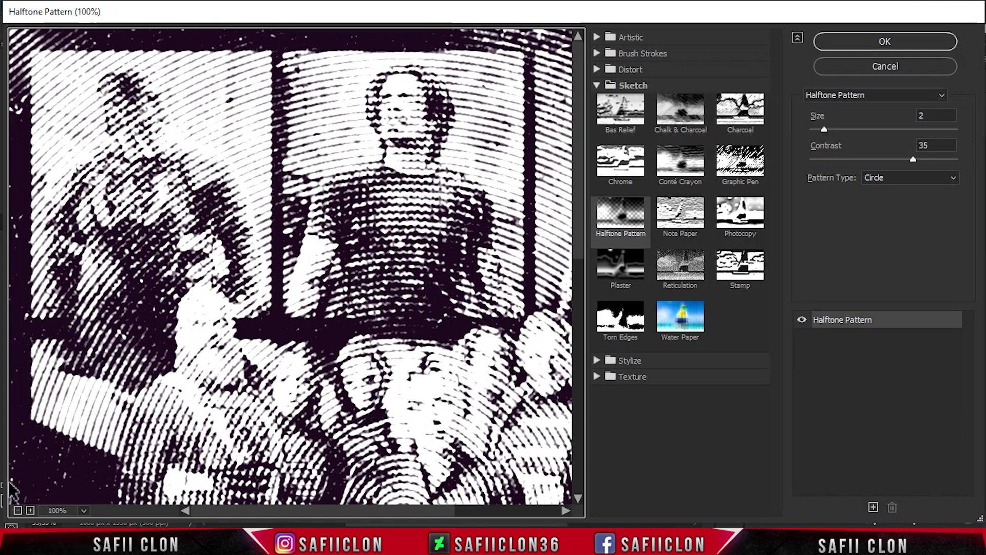
{"action": "left_click", "coordinate": [18, 510]}
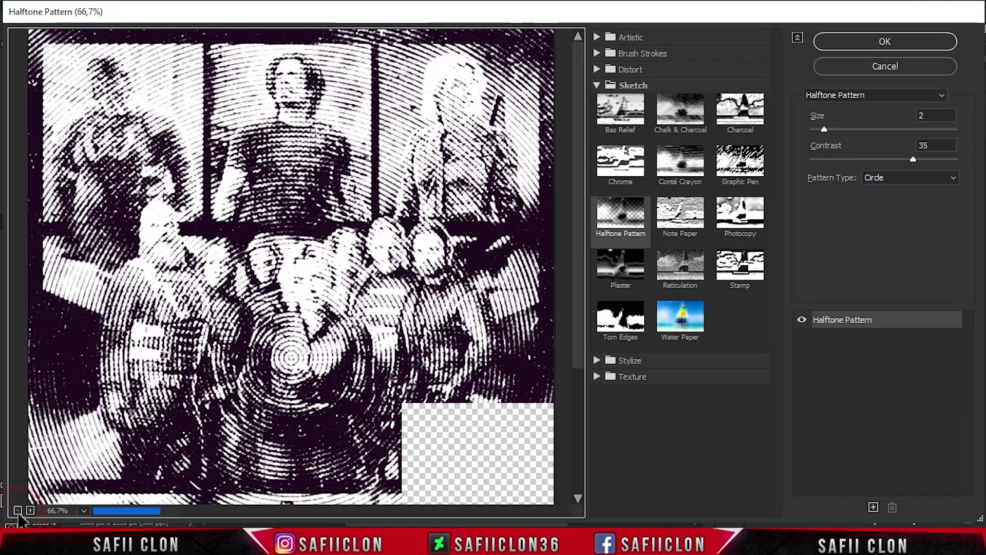
{"action": "left_click", "coordinate": [917, 178]}
{"action": "left_click_drag", "start_coordinate": [914, 159], "coordinate": [895, 160]}
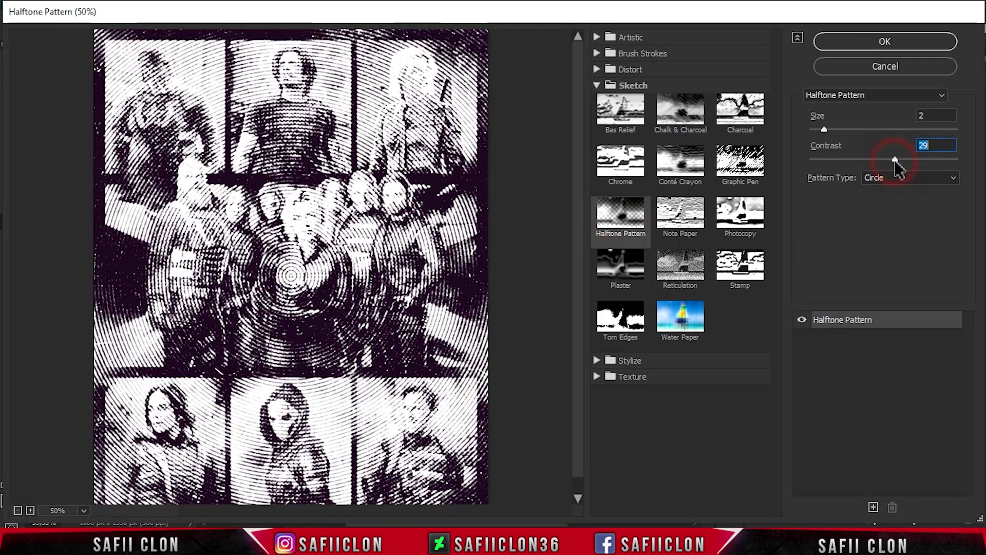
{"action": "left_click", "coordinate": [924, 160]}
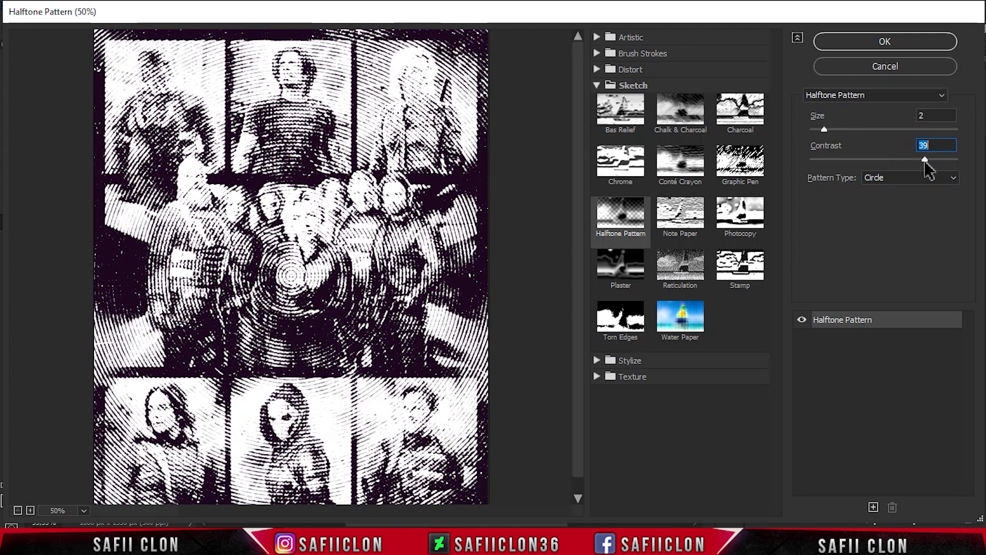
{"action": "left_click_drag", "start_coordinate": [833, 133], "coordinate": [824, 126]}
{"action": "left_click", "coordinate": [886, 42]}
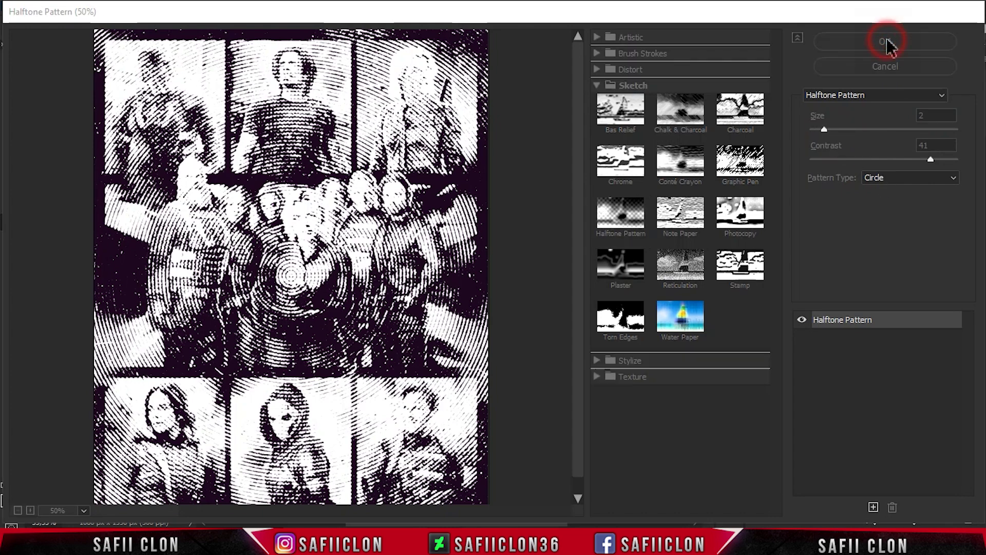
{"action": "left_click", "coordinate": [809, 103]}
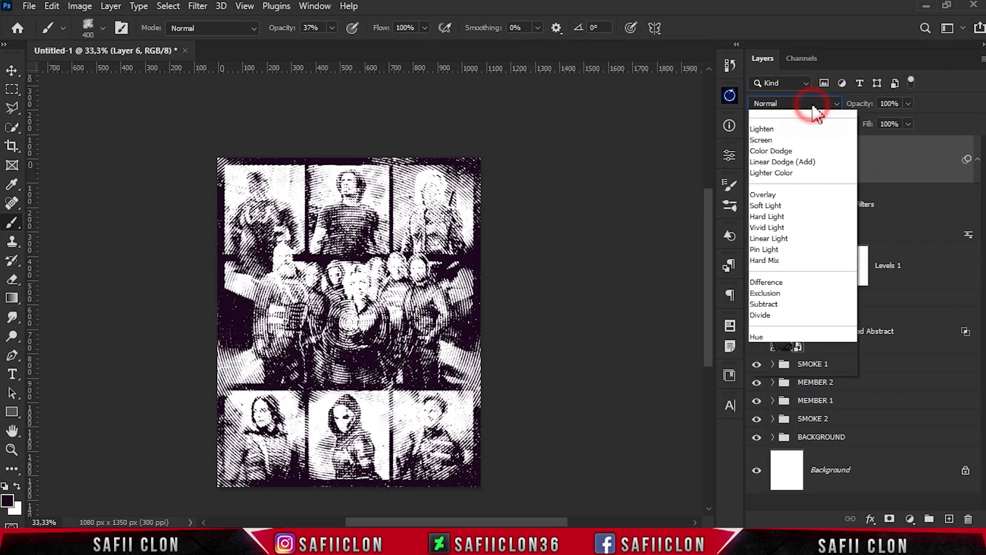
- Set Layer 6 to Linear Burn and give it an inverted black layer mask
{"action": "left_click", "coordinate": [805, 182]}
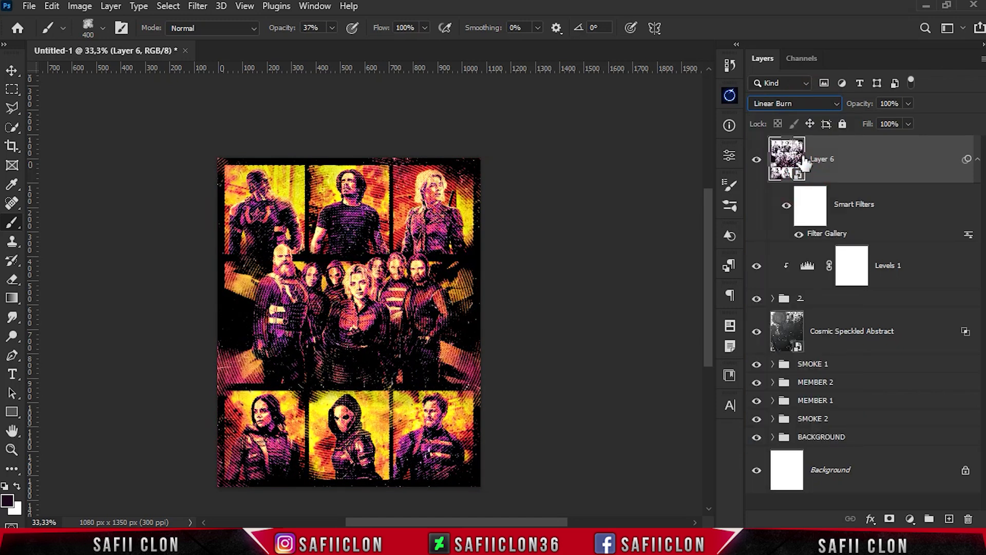
{"action": "left_click", "coordinate": [890, 519]}
{"action": "key", "text": "ctrl+plus"}
{"action": "key", "text": "ctrl+i"}
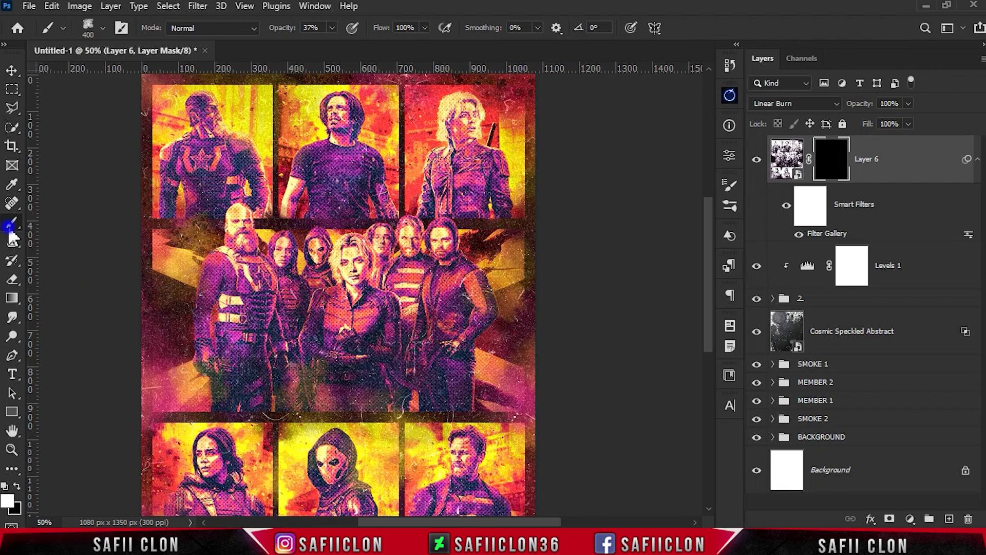
- Set up a soft round brush at 10% opacity and about 150 px for the mask
{"action": "right_click", "coordinate": [133, 101]}
{"action": "scroll", "coordinate": [349, 241], "scroll_direction": "up", "scroll_amount": 10}
{"action": "left_click", "coordinate": [136, 223]}
{"action": "left_click", "coordinate": [103, 29]}
{"action": "left_click", "coordinate": [332, 28]}
{"action": "left_click_drag", "start_coordinate": [333, 44], "coordinate": [324, 44]}
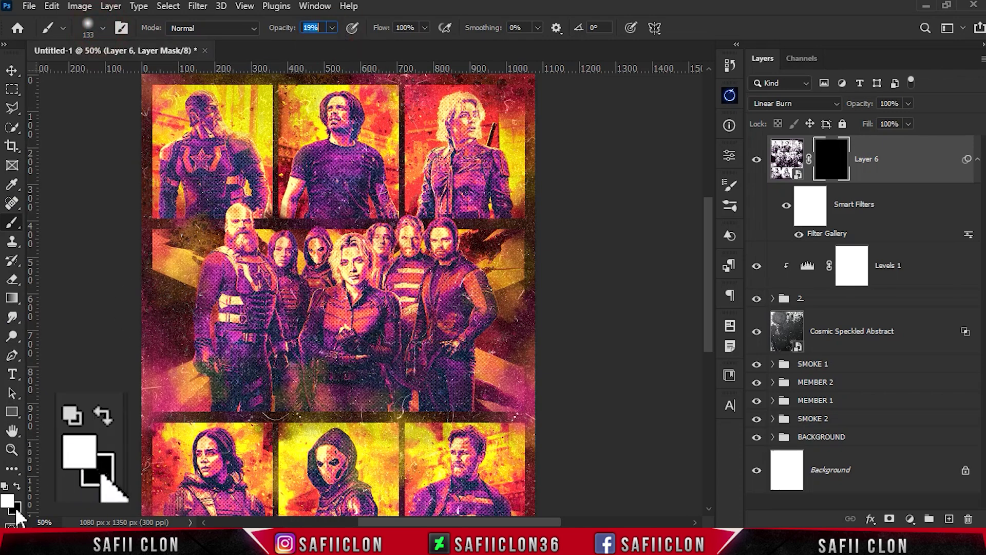
{"action": "key", "text": "bracketright"}
{"action": "scroll", "coordinate": [298, 285], "scroll_direction": "up", "scroll_amount": 2}
{"action": "key", "text": "bracketright"}
{"action": "key", "text": "bracketright"}
{"action": "key", "text": "bracketright"}
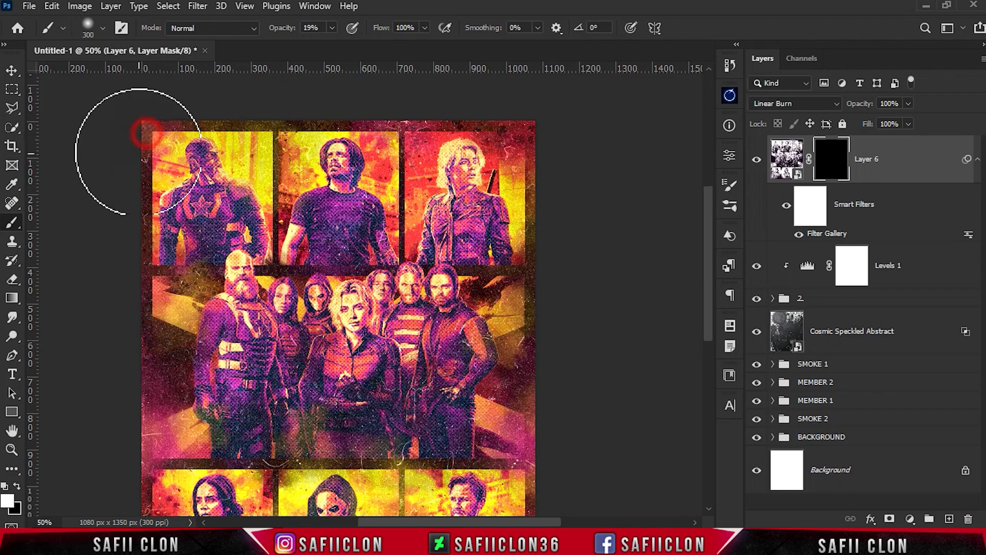
{"action": "left_click", "coordinate": [332, 28]}
{"action": "left_click_drag", "start_coordinate": [330, 44], "coordinate": [323, 45]}
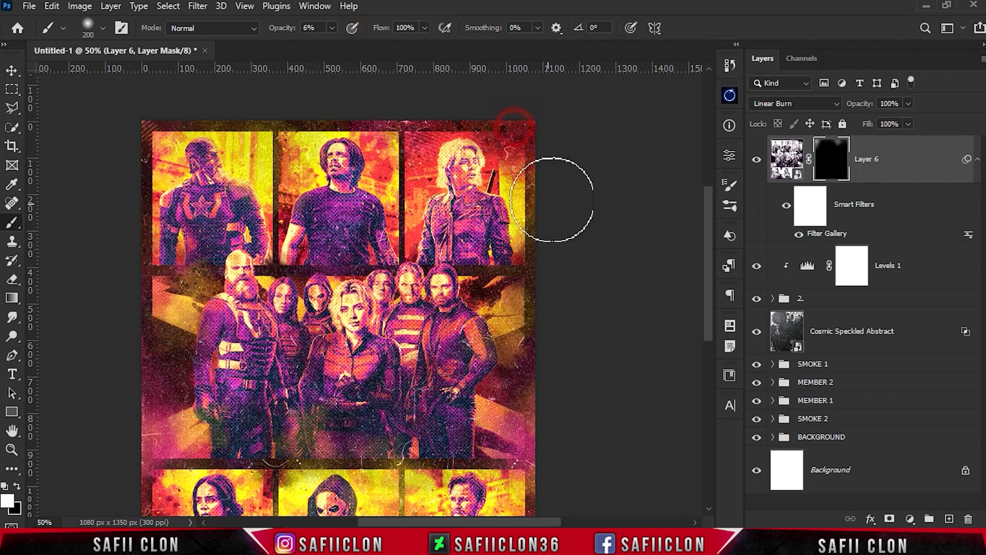
{"action": "scroll", "coordinate": [539, 408], "scroll_direction": "down", "scroll_amount": 5}
{"action": "key", "text": "bracketleft"}
{"action": "key", "text": "bracketleft"}
{"action": "key", "text": "bracketleft"}
- Paint the mask in soft strokes to fade the halftone in across the poster
{"action": "left_click_drag", "start_coordinate": [506, 475], "coordinate": [282, 437]}
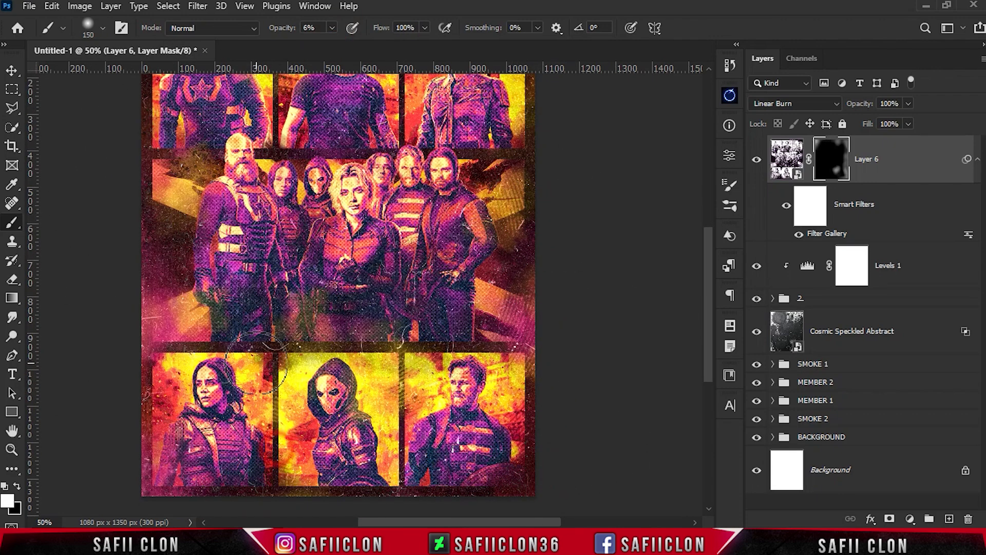
{"action": "scroll", "coordinate": [247, 422], "scroll_direction": "left", "scroll_amount": 2}
{"action": "key", "text": "bracketright"}
{"action": "key", "text": "bracketright"}
{"action": "scroll", "coordinate": [166, 473], "scroll_direction": "up", "scroll_amount": 3}
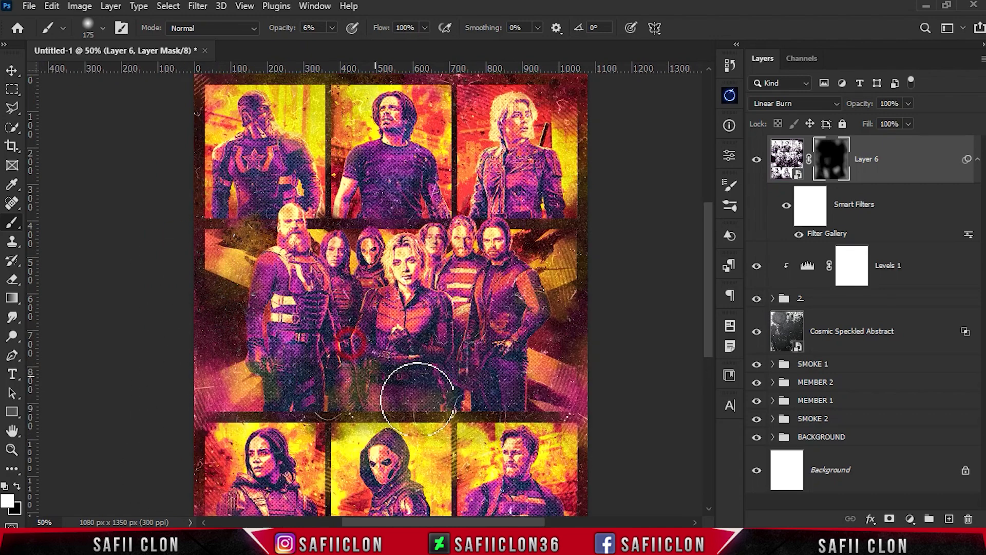
{"action": "key", "text": "bracketleft"}
{"action": "left_click_drag", "start_coordinate": [596, 247], "coordinate": [522, 404]}
{"action": "scroll", "coordinate": [521, 403], "scroll_direction": "up", "scroll_amount": 3}
{"action": "key", "text": "bracketright"}
{"action": "left_click_drag", "start_coordinate": [611, 398], "coordinate": [267, 247]}
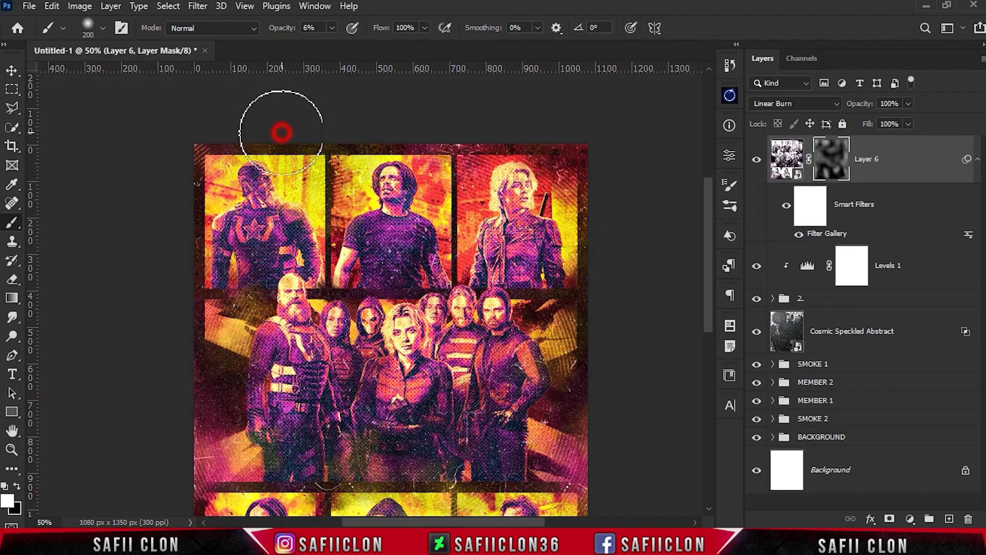
{"action": "scroll", "coordinate": [325, 88], "scroll_direction": "down", "scroll_amount": 3}
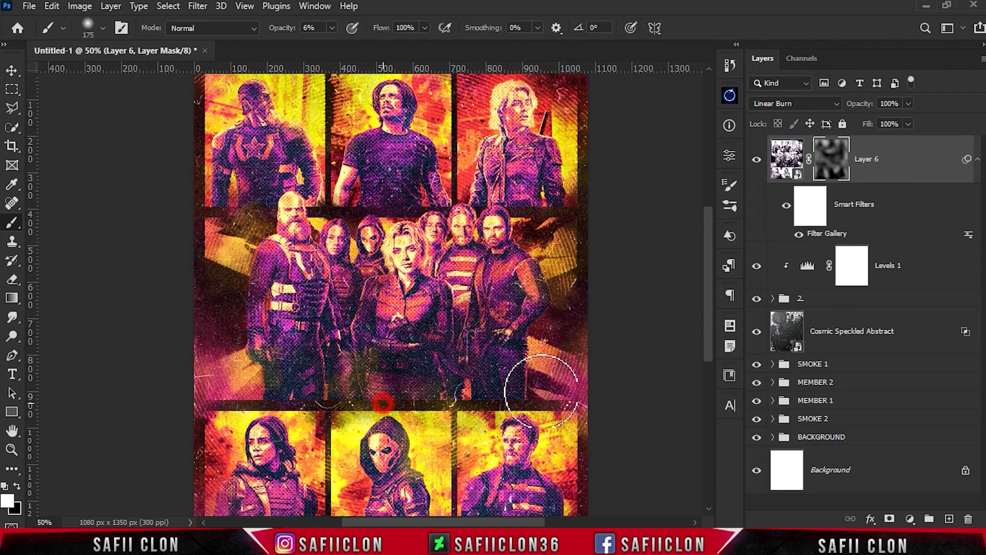
{"action": "scroll", "coordinate": [514, 385], "scroll_direction": "down", "scroll_amount": 2}
{"action": "key", "text": "bracketleft"}
{"action": "key", "text": "bracketleft"}
{"action": "key", "text": "bracketleft"}
{"action": "scroll", "coordinate": [324, 359], "scroll_direction": "down", "scroll_amount": 2}
{"action": "key", "text": "bracketright"}
{"action": "key", "text": "bracketright"}
{"action": "key", "text": "bracketright"}
{"action": "scroll", "coordinate": [447, 437], "scroll_direction": "up", "scroll_amount": 3}
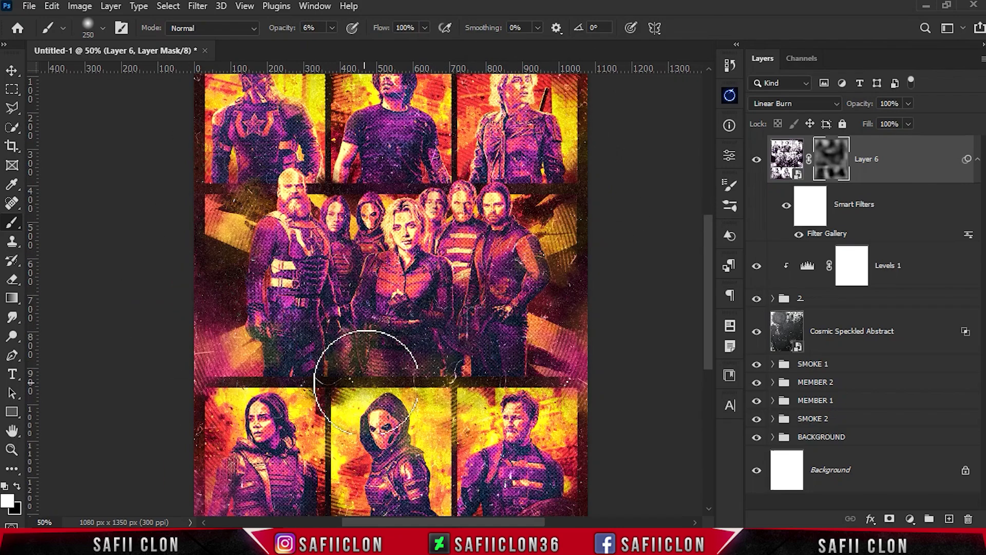
{"action": "scroll", "coordinate": [353, 356], "scroll_direction": "up", "scroll_amount": 3}
- Toggle the halftone layer off and on to compare, then zoom out to the whole poster
{"action": "left_click", "coordinate": [757, 159]}
{"action": "left_click", "coordinate": [757, 159]}
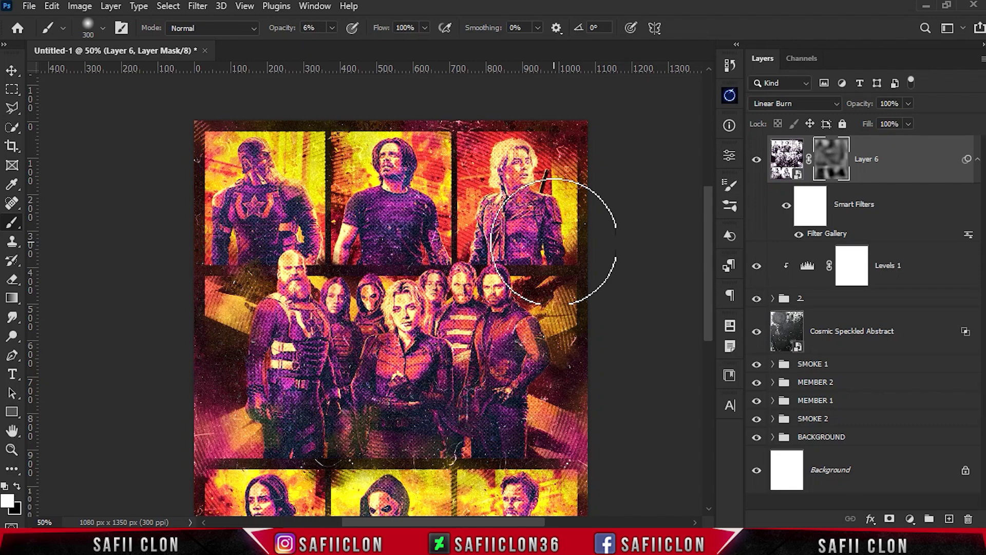
{"action": "key", "text": "ctrl+minus"}
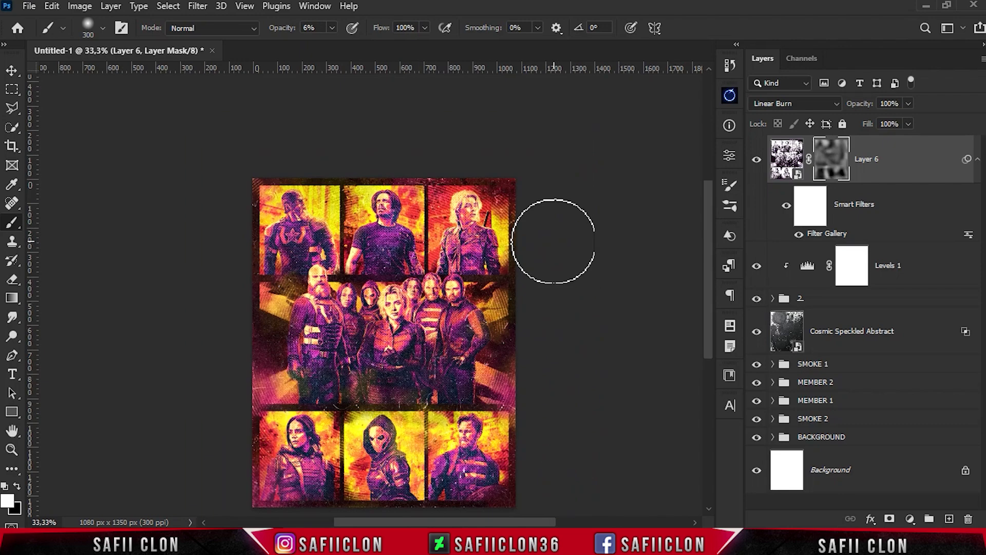
{"action": "scroll", "coordinate": [514, 437], "scroll_direction": "right", "scroll_amount": 1}
{"action": "scroll", "coordinate": [555, 360], "scroll_direction": "right", "scroll_amount": 1}
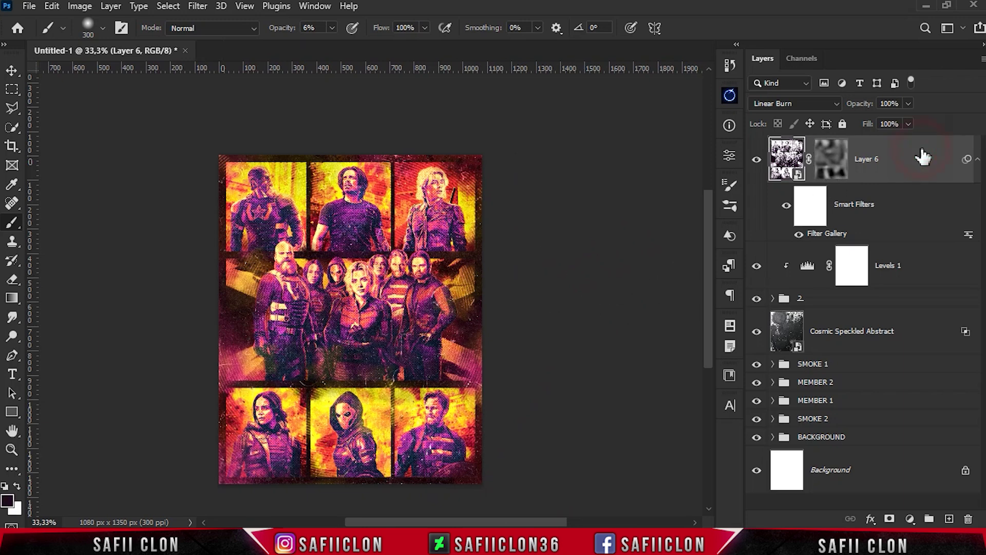
- Group Layer 6 down to Cosmic Speckled Abstract into a group named TEXTURE
{"action": "left_click", "coordinate": [919, 334], "text": "shift"}
{"action": "key", "text": "ctrl+g"}
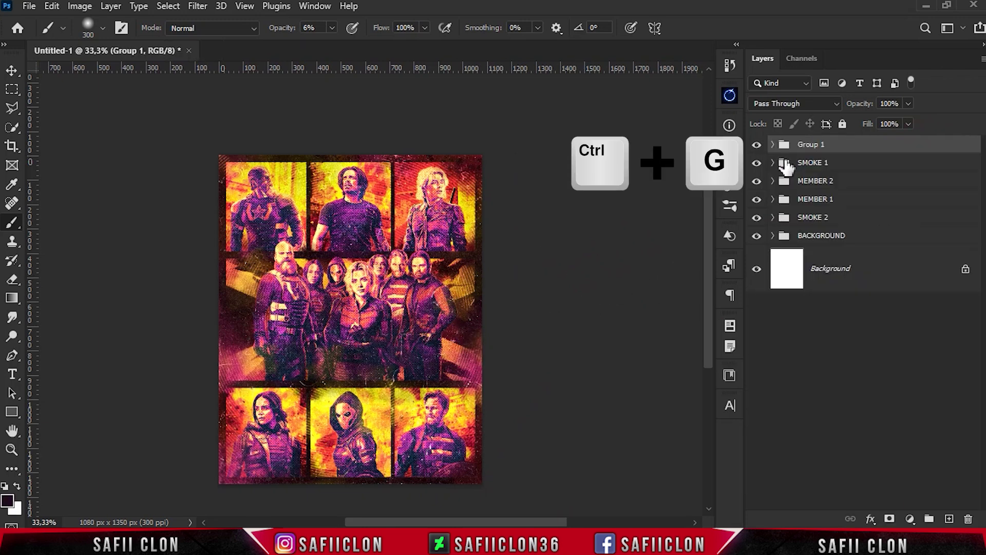
{"action": "type", "text": "TEXTURE"}
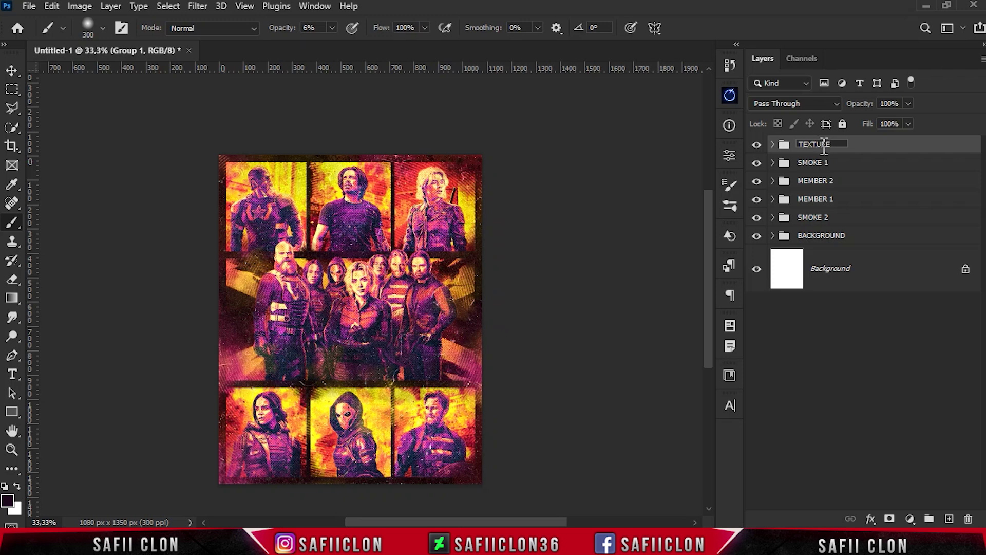
{"action": "left_click", "coordinate": [858, 148]}
{"action": "left_click", "coordinate": [910, 519]}
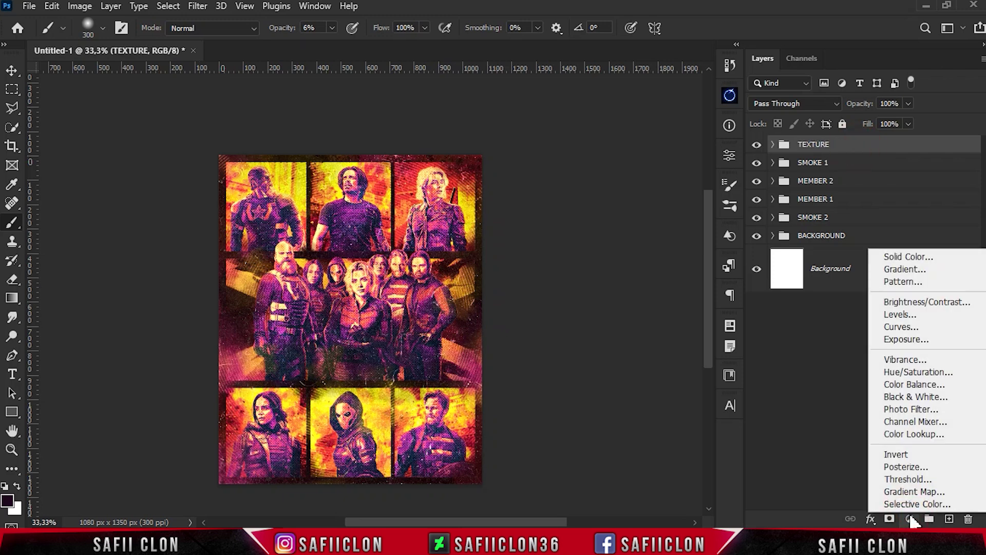
{"action": "left_click", "coordinate": [911, 327]}
- Shape Curves 1 into a soft S-curve with points 65→56, 134→122, 199→190 and 226→229
{"action": "left_click_drag", "start_coordinate": [534, 525], "coordinate": [574, 525]}
{"action": "left_click", "coordinate": [600, 322]}
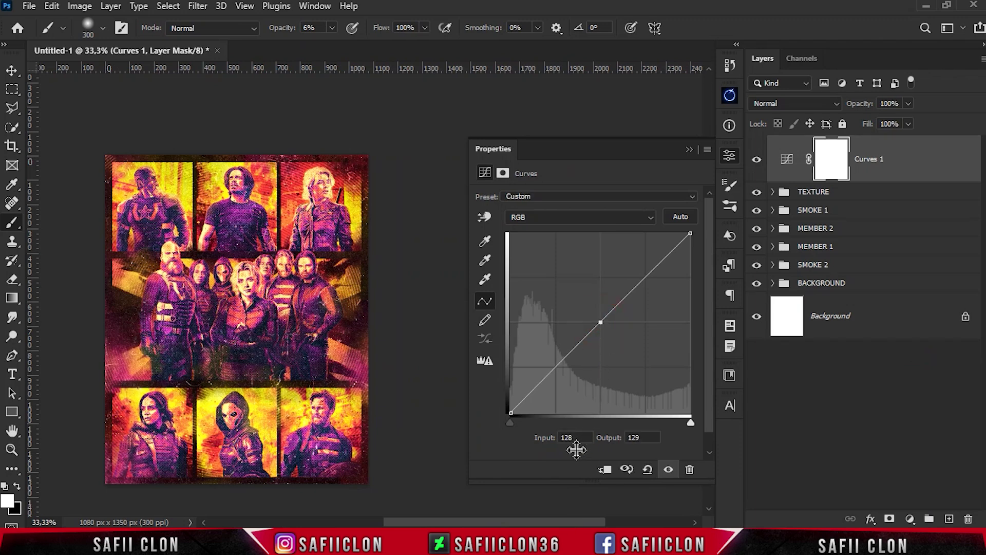
{"action": "type", "text": "134"}
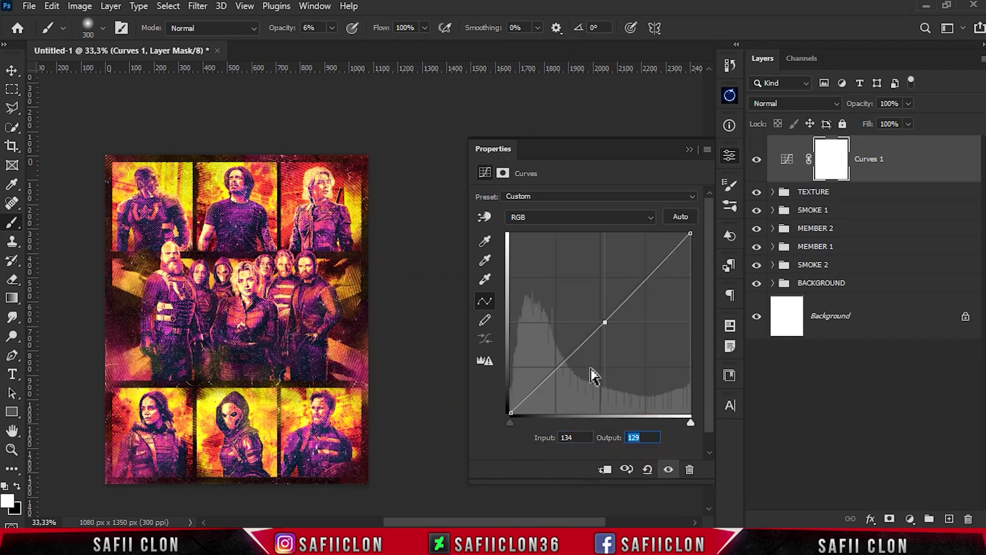
{"action": "type", "text": "122"}
{"action": "left_click", "coordinate": [565, 367]}
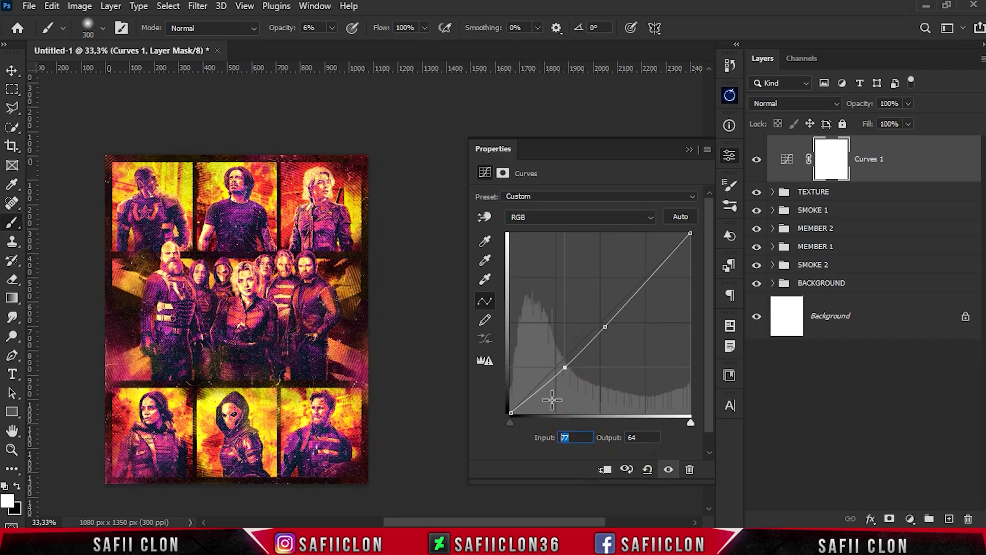
{"action": "type", "text": "65"}
{"action": "type", "text": "56"}
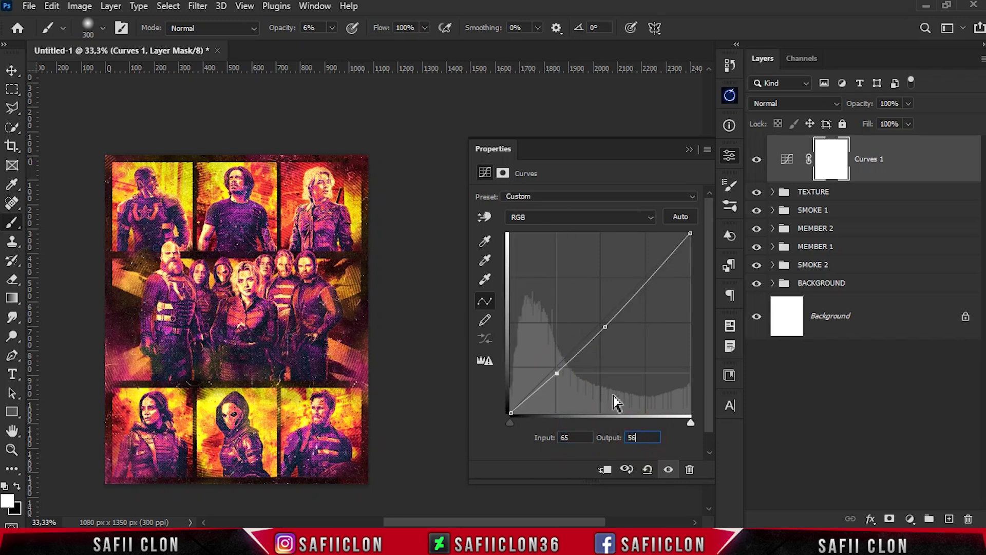
{"action": "left_click", "coordinate": [645, 282]}
{"action": "type", "text": "99"}
{"action": "type", "text": "190"}
{"action": "left_click", "coordinate": [671, 254]}
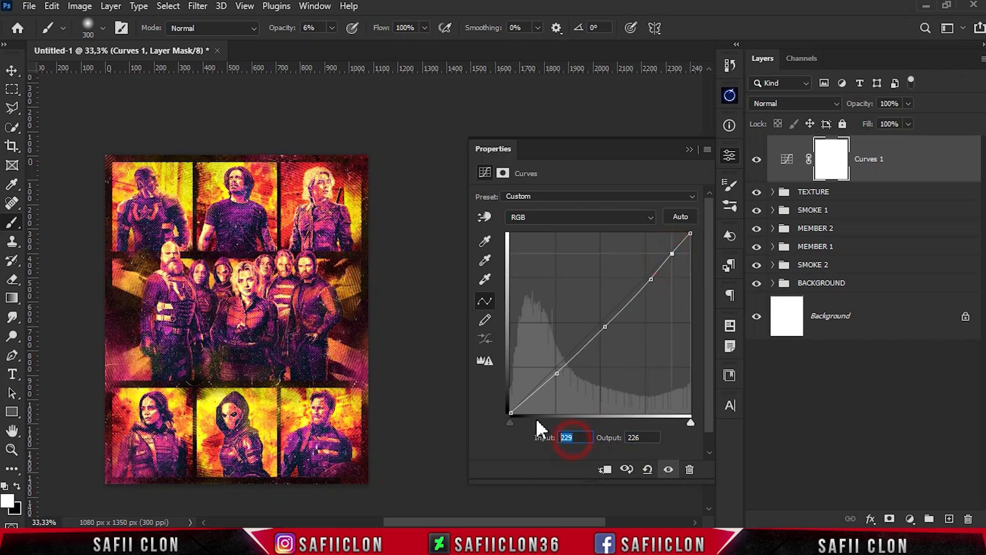
{"action": "type", "text": "6"}
{"action": "double_click", "coordinate": [648, 438]}
{"action": "type", "text": "229"}
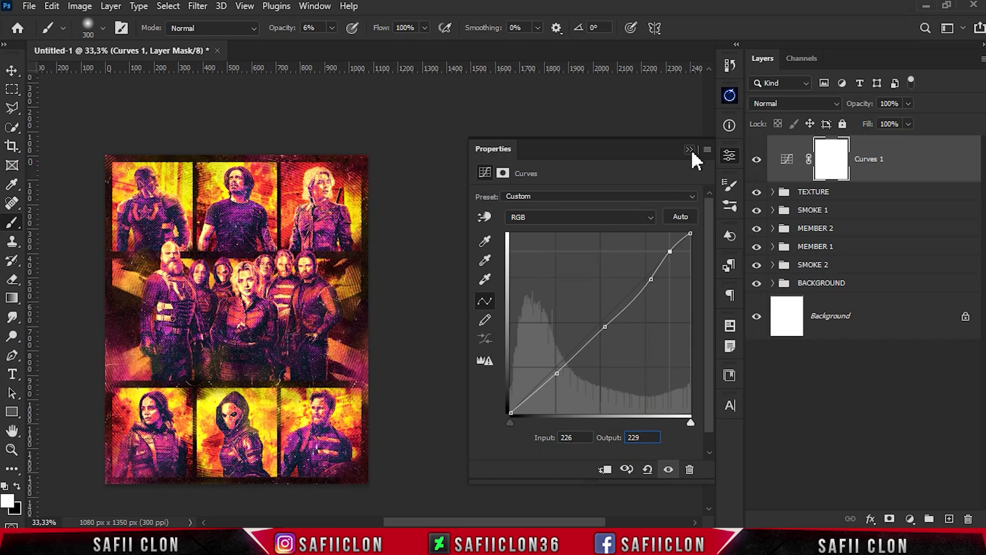
{"action": "left_click", "coordinate": [690, 149]}
{"action": "left_click", "coordinate": [910, 519]}
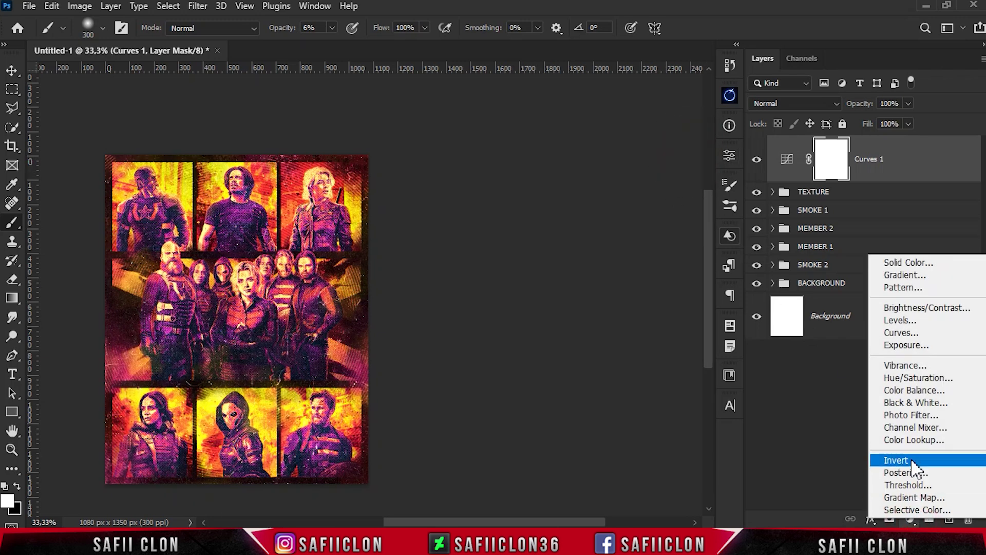
- Add an Exposure layer with exposure -0.20, offset +0.0119 and gamma 0.89
{"action": "left_click", "coordinate": [906, 345]}
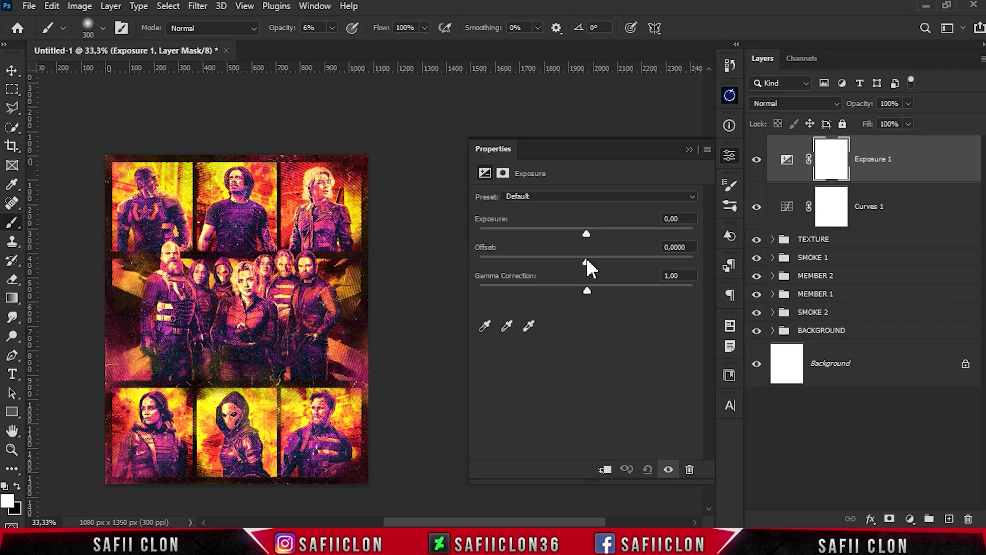
{"action": "left_click_drag", "start_coordinate": [587, 260], "coordinate": [583, 229]}
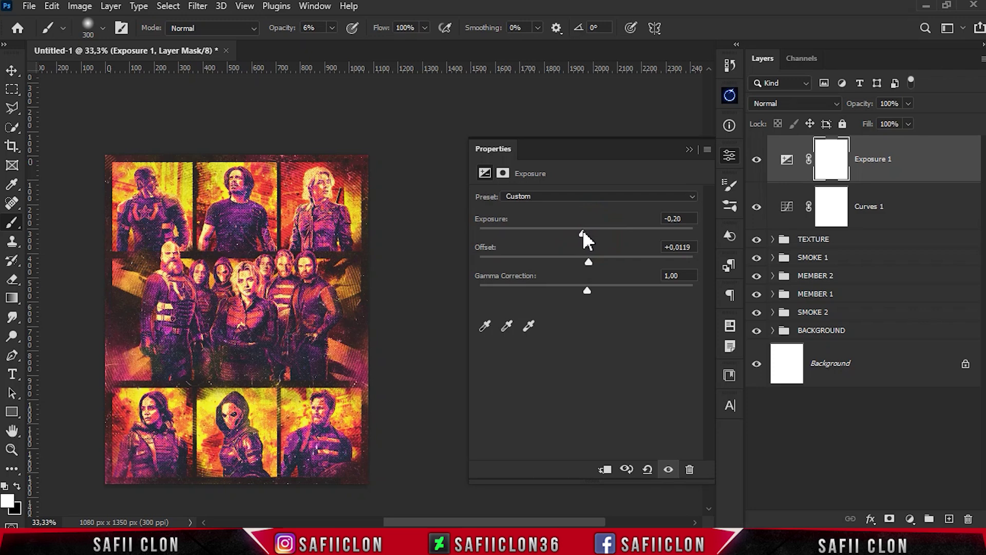
{"action": "left_click_drag", "start_coordinate": [588, 292], "coordinate": [592, 293]}
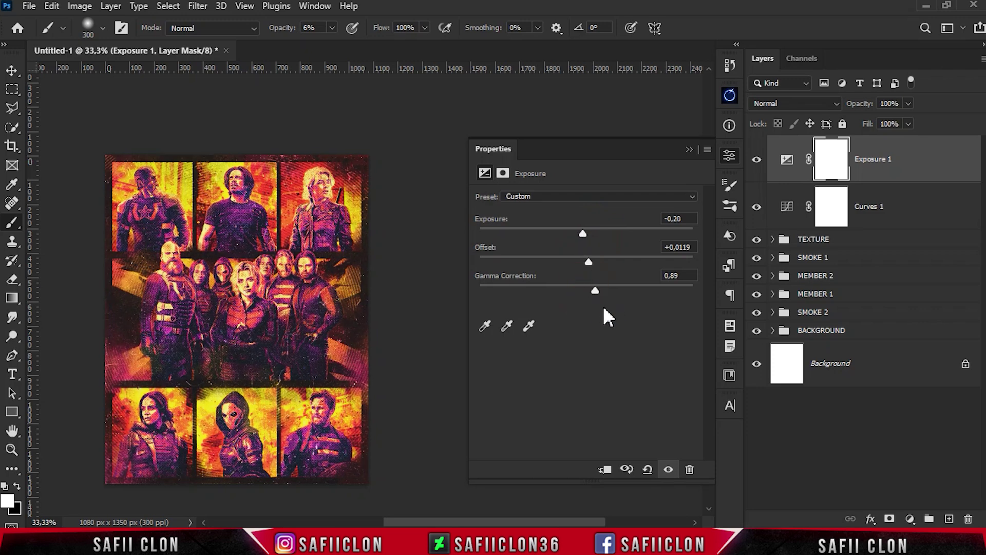
{"action": "left_click", "coordinate": [687, 150]}
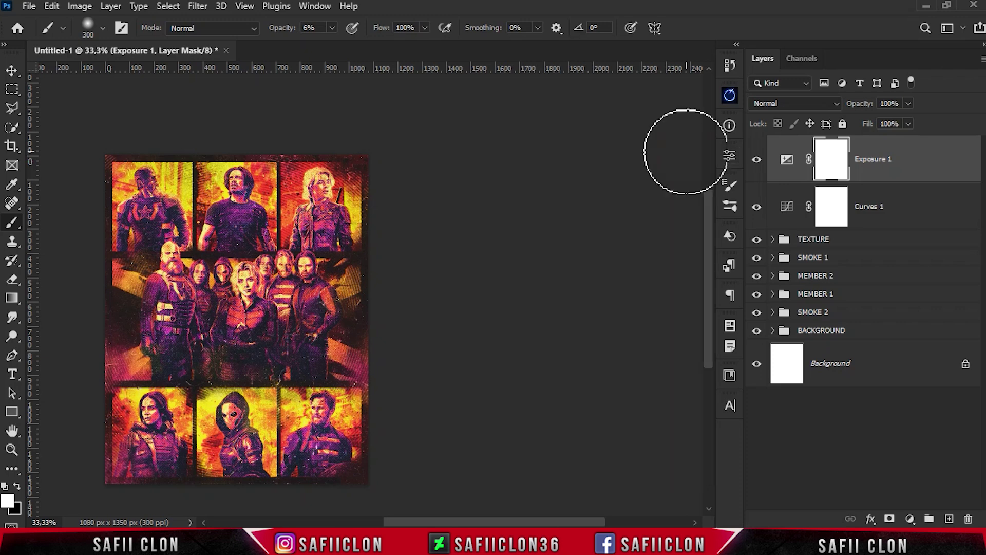
- Add a Color Lookup adjustment layer using the DropBlues.3DL lookup table
{"action": "left_click", "coordinate": [911, 520]}
{"action": "left_click", "coordinate": [932, 437]}
{"action": "left_click", "coordinate": [614, 199]}
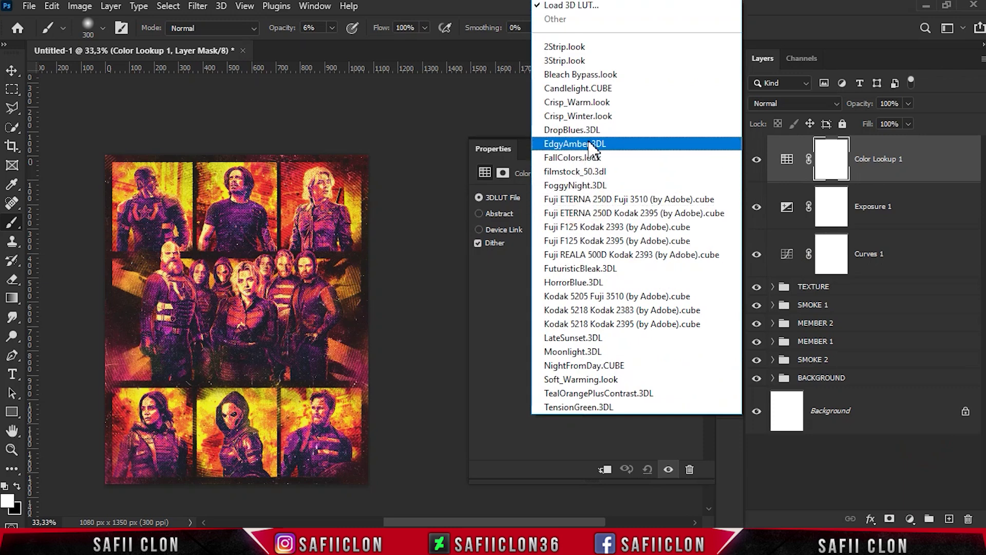
{"action": "left_click", "coordinate": [592, 129]}
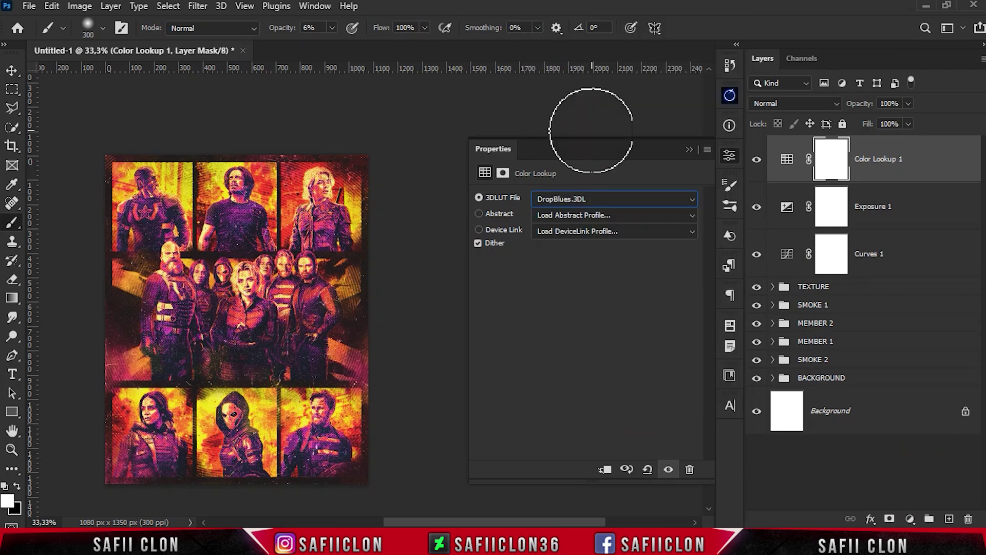
{"action": "left_click", "coordinate": [689, 150]}
- Lower the lookup layer's fill to 52% and add a Selective Color adjustment layer
{"action": "scroll", "coordinate": [560, 437], "scroll_direction": "left", "scroll_amount": 5}
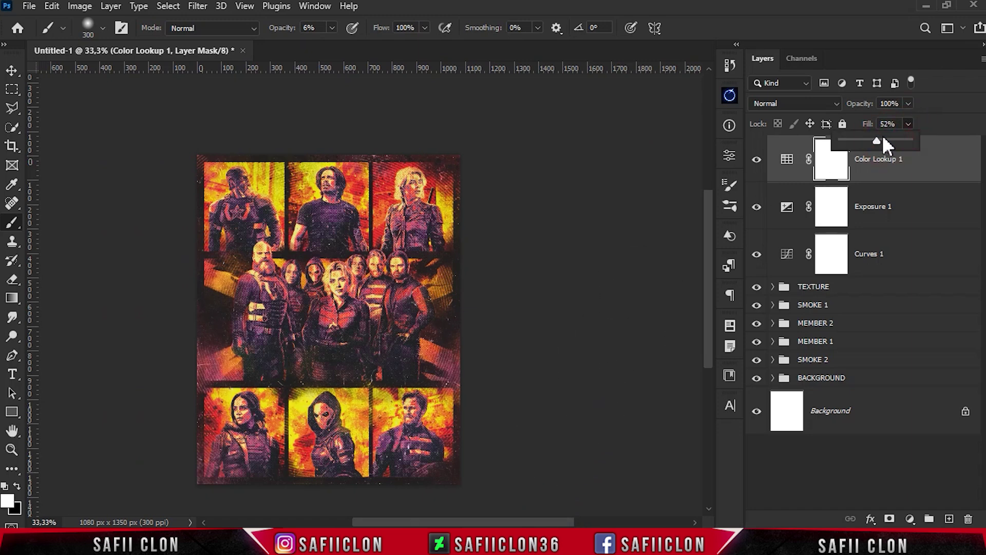
{"action": "left_click", "coordinate": [910, 123]}
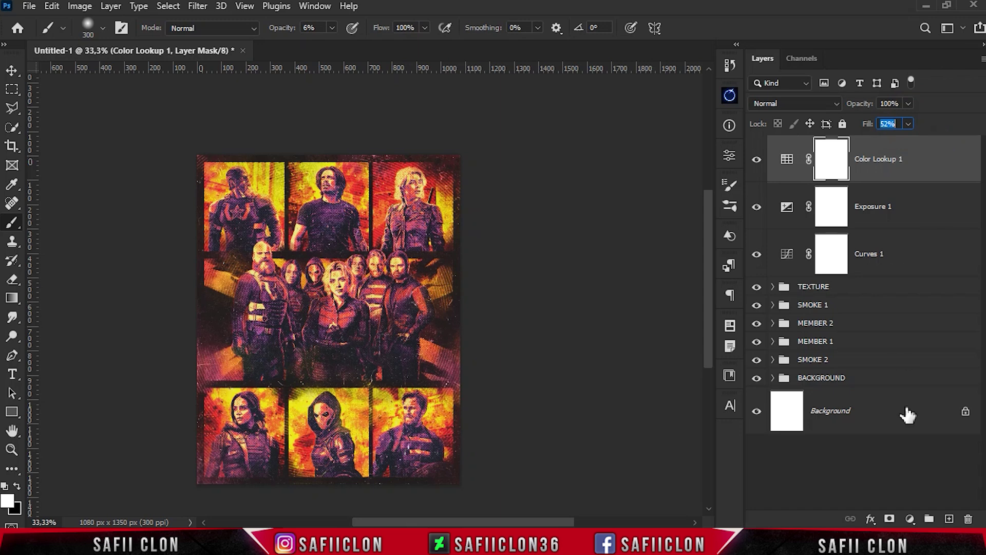
{"action": "left_click", "coordinate": [909, 519]}
{"action": "left_click", "coordinate": [909, 511]}
- In Selective Color, set Yellows to cyan -48 and magenta -20
{"action": "left_click", "coordinate": [585, 212]}
{"action": "left_click", "coordinate": [586, 237]}
{"action": "left_click_drag", "start_coordinate": [564, 522], "coordinate": [577, 521]}
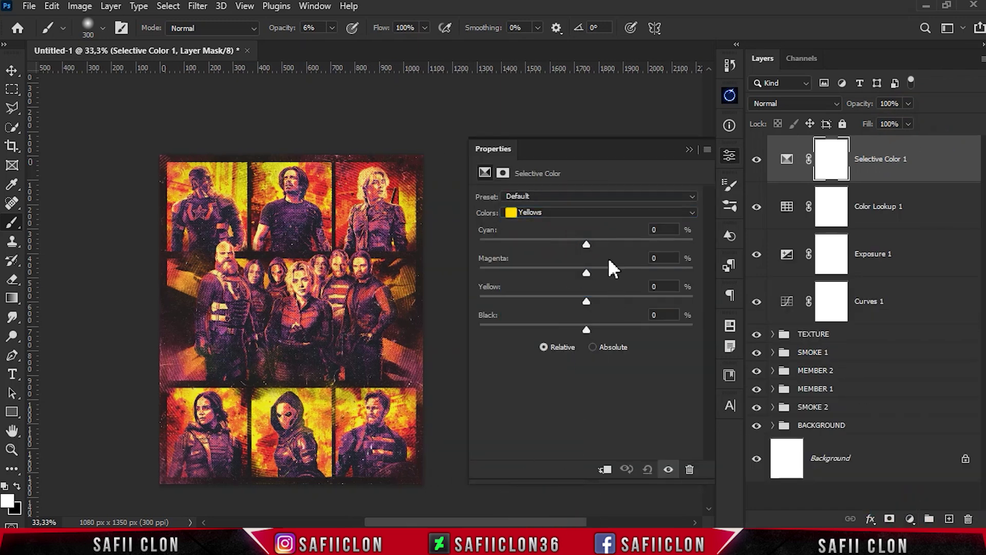
{"action": "left_click_drag", "start_coordinate": [584, 238], "coordinate": [535, 237]}
{"action": "left_click_drag", "start_coordinate": [585, 276], "coordinate": [566, 276]}
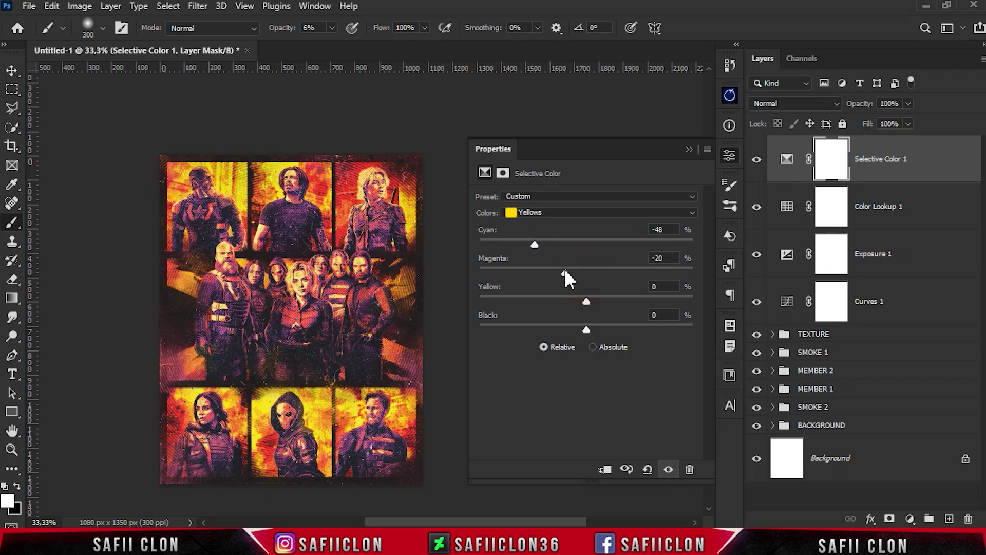
- Set Neutrals to cyan +6, magenta -9, yellow -8, black +11, then toggle the layer to compare
{"action": "left_click", "coordinate": [585, 215]}
{"action": "left_click", "coordinate": [559, 302]}
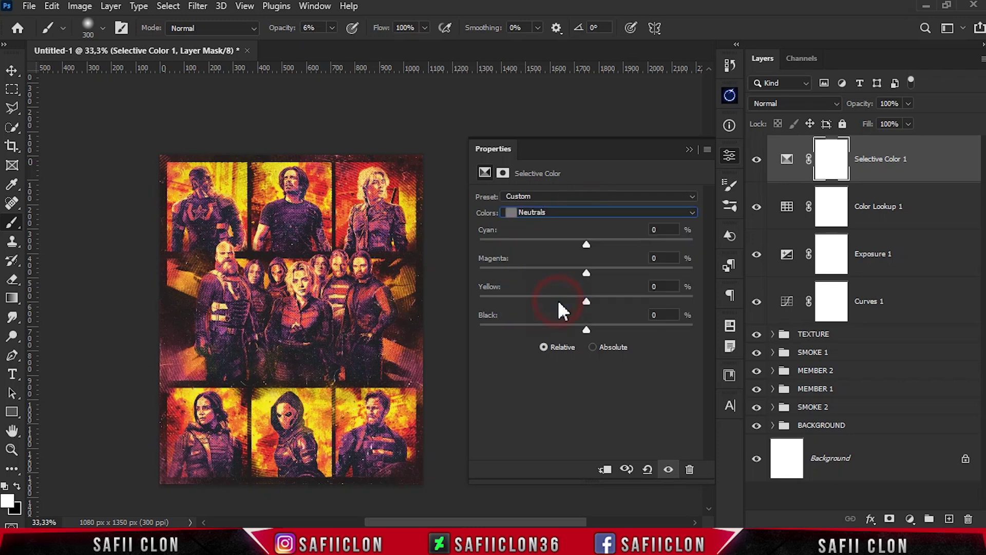
{"action": "mouse_move", "coordinate": [587, 245]}
{"action": "left_mouse_down"}
{"action": "mouse_move", "coordinate": [576, 274]}
{"action": "mouse_move", "coordinate": [602, 303]}
{"action": "mouse_move", "coordinate": [580, 302]}
{"action": "mouse_move", "coordinate": [596, 330]}
{"action": "left_mouse_up"}
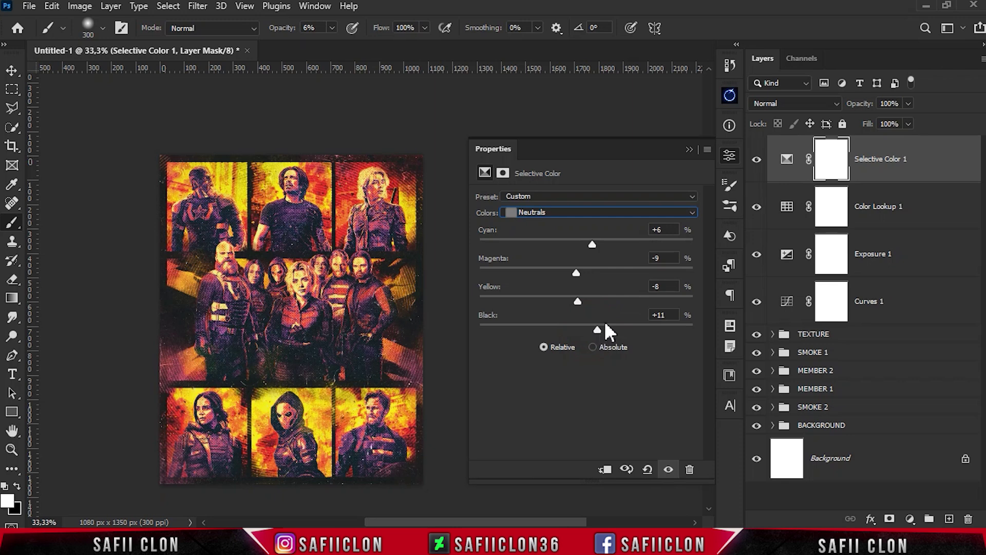
{"action": "left_click", "coordinate": [689, 149]}
{"action": "left_click", "coordinate": [757, 160]}
{"action": "left_click", "coordinate": [757, 160]}
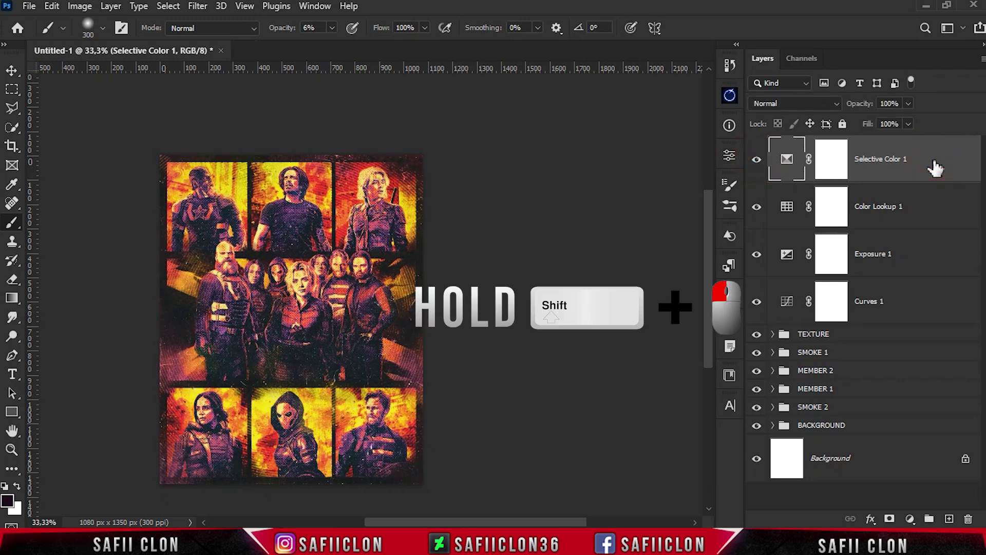
- Group Curves 1 through Selective Color 1 into a folder named ADJUSTMENT LAYERS
{"action": "left_click", "coordinate": [923, 298], "text": "shift"}
{"action": "key", "text": "ctrl+g"}
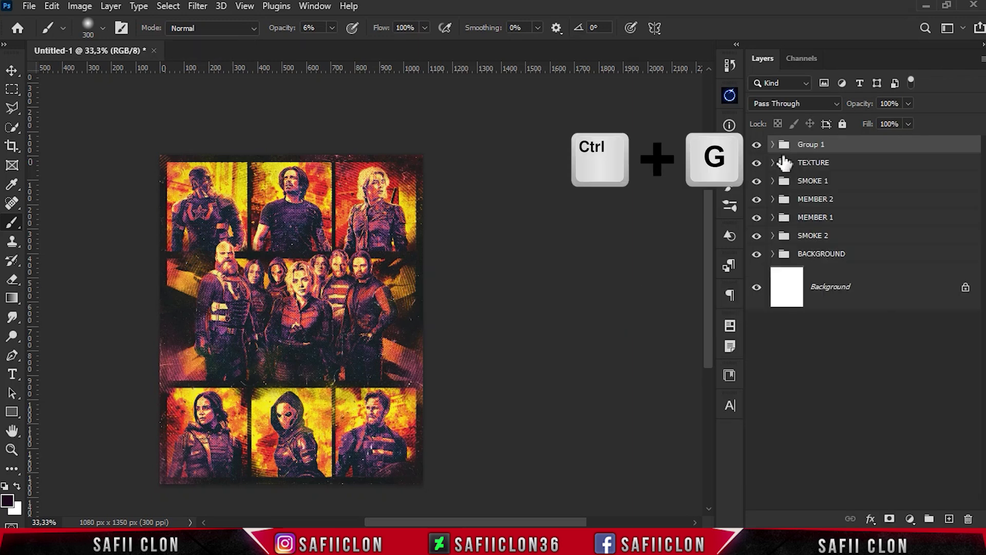
{"action": "double_click", "coordinate": [814, 144]}
{"action": "type", "text": "ADJUSTMENT LAYERS"}
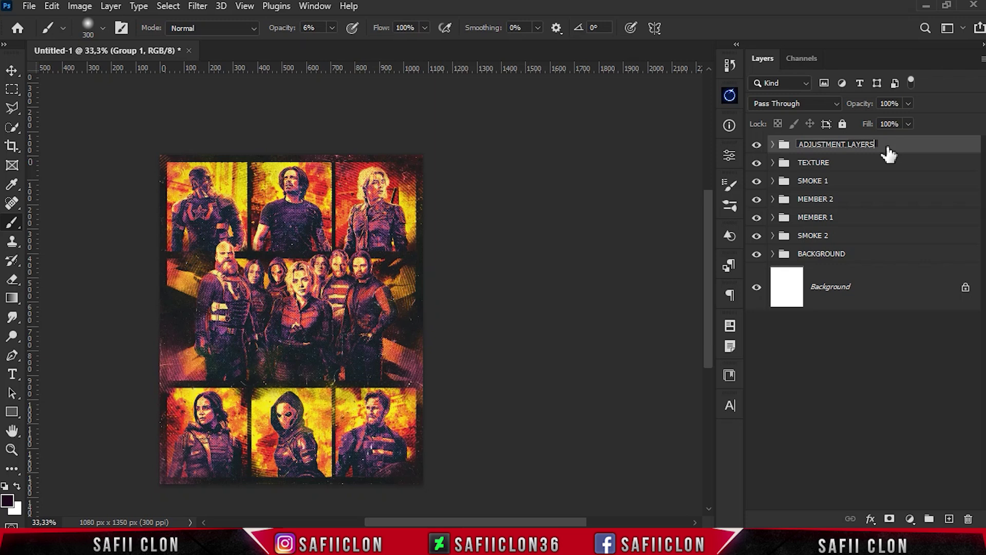
{"action": "left_click", "coordinate": [888, 153]}
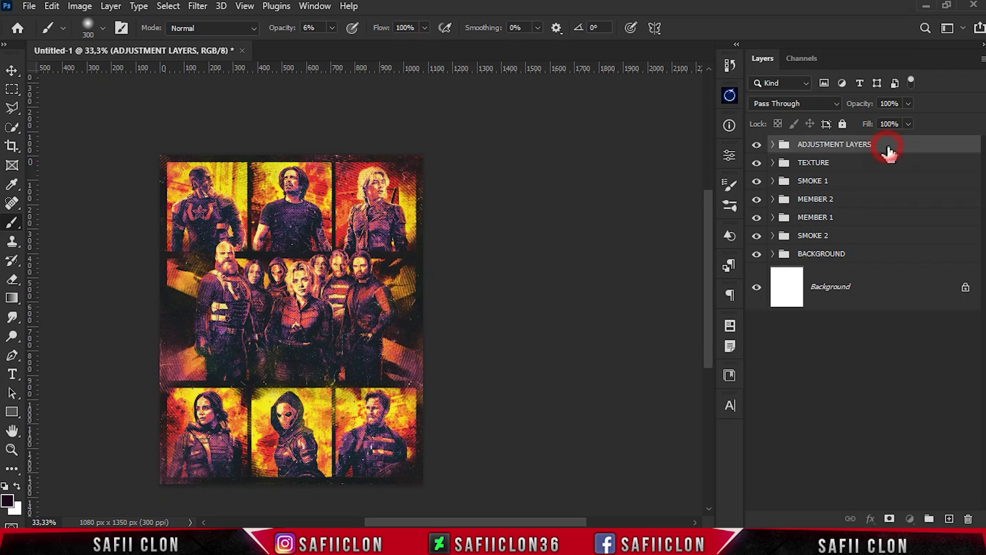
{"action": "left_click", "coordinate": [772, 163]}
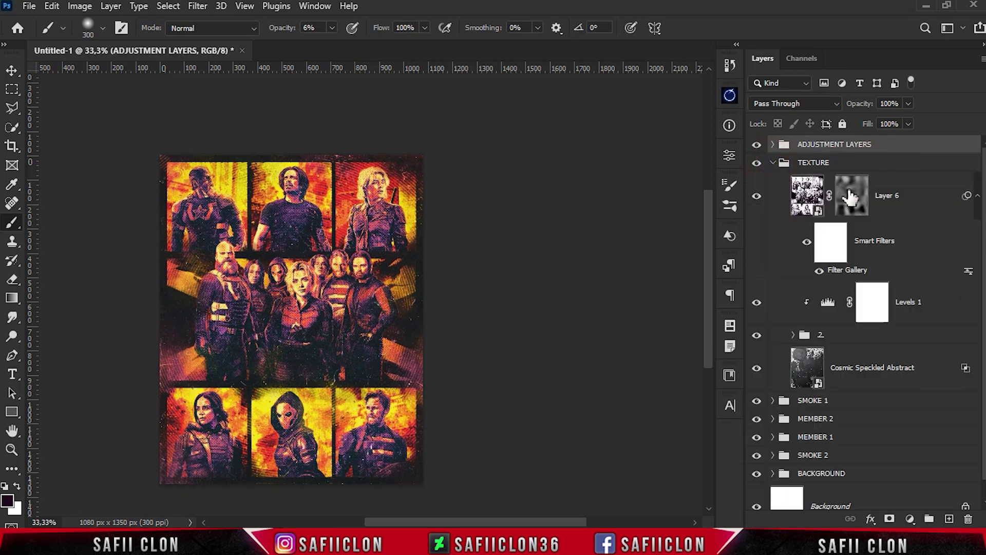
- Select Layer 6's mask and set up a black brush at 26% opacity
{"action": "left_click", "coordinate": [852, 195]}
{"action": "left_click", "coordinate": [18, 486]}
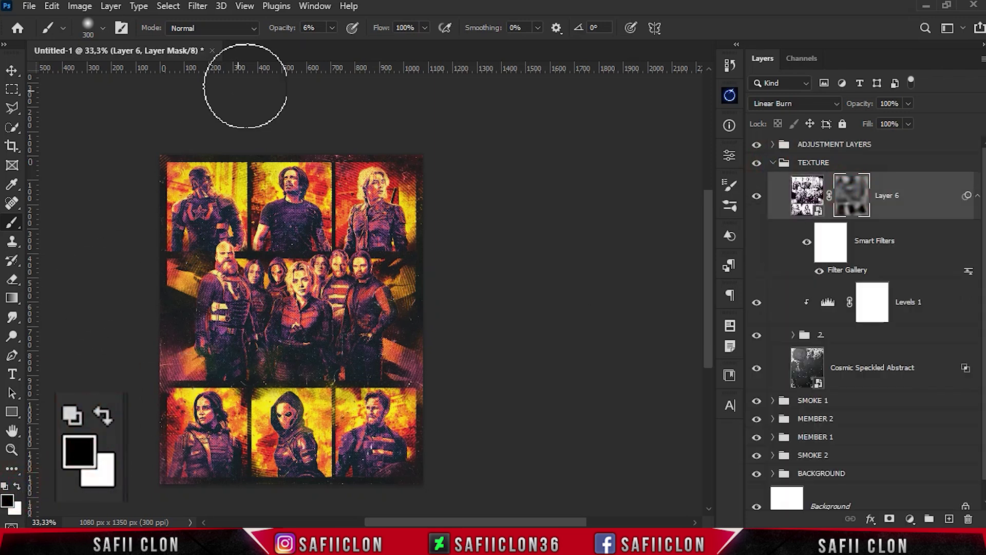
{"action": "left_click", "coordinate": [332, 28]}
{"action": "left_click_drag", "start_coordinate": [329, 44], "coordinate": [345, 46]}
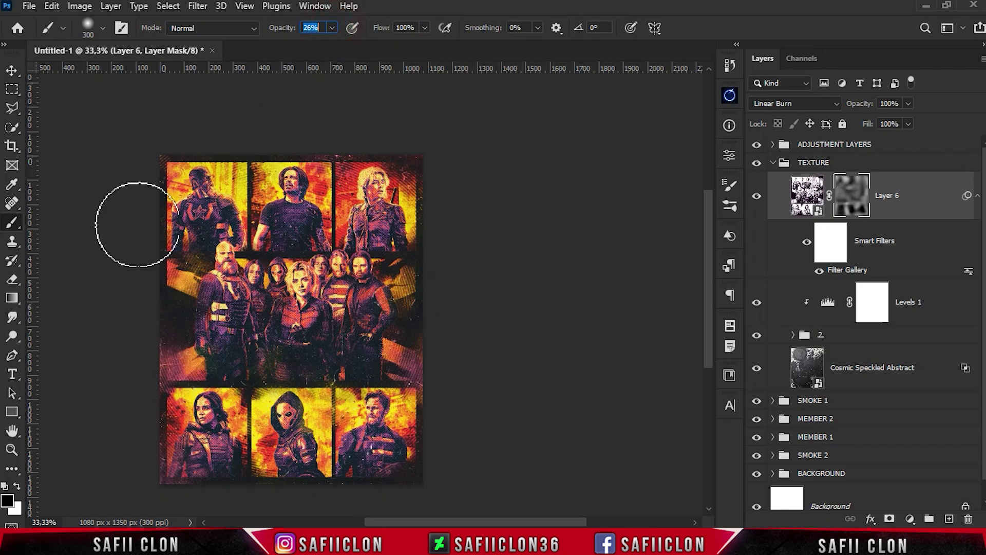
- Paint the mask along the left and top-right edges and over the central and lower panels
{"action": "left_click_drag", "start_coordinate": [154, 331], "coordinate": [146, 292]}
{"action": "left_click", "coordinate": [421, 334]}
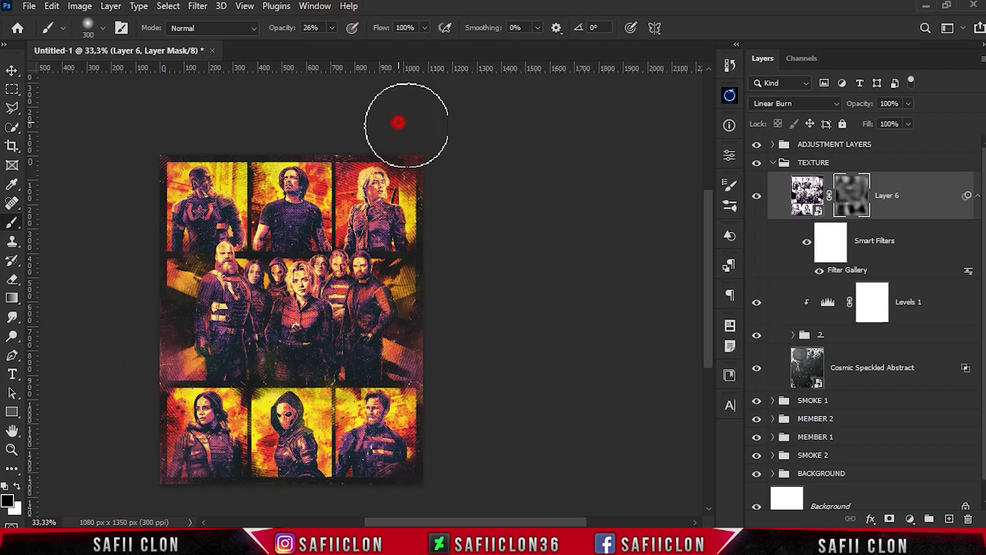
{"action": "key", "text": "bracketleft"}
{"action": "key", "text": "bracketleft"}
{"action": "key", "text": "ctrl+plus"}
{"action": "left_click", "coordinate": [281, 332]}
{"action": "left_click", "coordinate": [231, 319]}
{"action": "left_click", "coordinate": [137, 270]}
{"action": "left_click", "coordinate": [373, 311]}
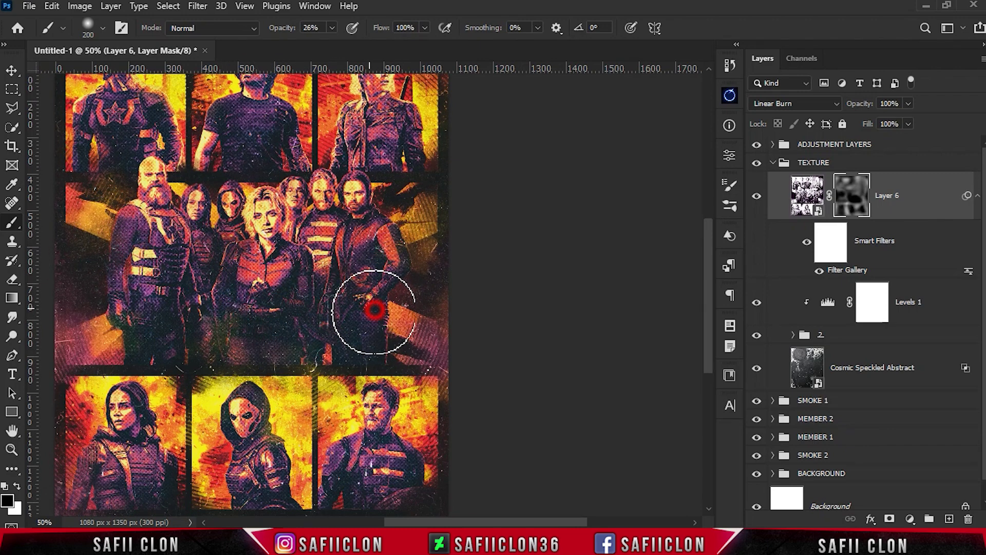
- Paint over the bottom-left panel with a smaller brush, zoom out, and collapse the TEXTURE group
{"action": "scroll", "coordinate": [373, 312], "scroll_direction": "down", "scroll_amount": 2}
{"action": "key", "text": "bracketleft"}
{"action": "left_click", "coordinate": [174, 414]}
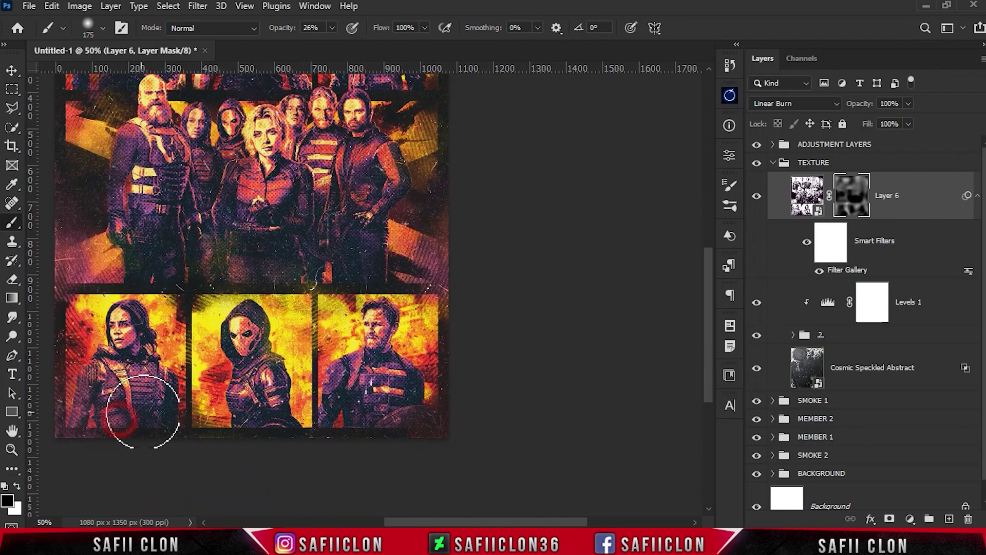
{"action": "scroll", "coordinate": [165, 353], "scroll_direction": "up", "scroll_amount": 3}
{"action": "scroll", "coordinate": [144, 308], "scroll_direction": "up", "scroll_amount": 3}
{"action": "key", "text": "ctrl+minus"}
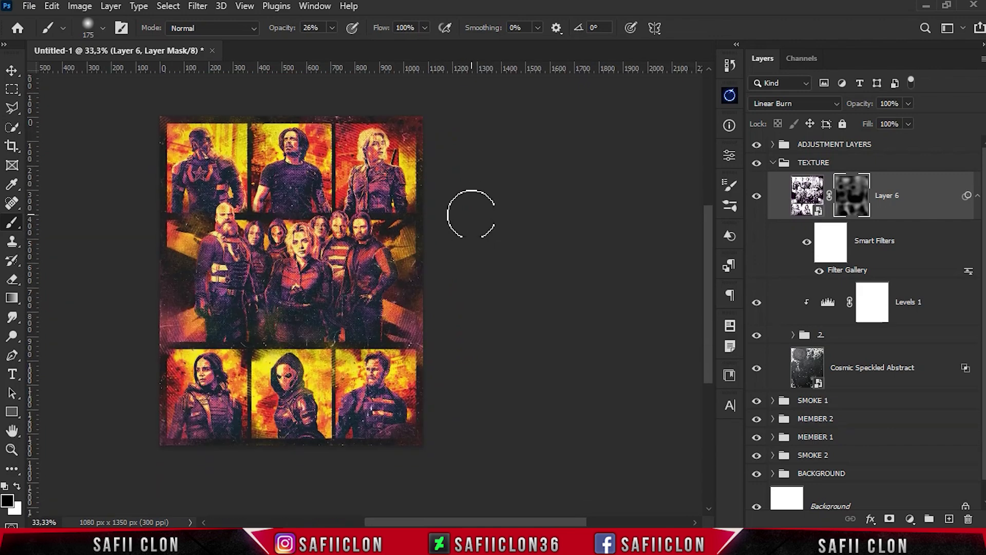
{"action": "left_click", "coordinate": [845, 162]}
{"action": "left_click", "coordinate": [773, 163]}
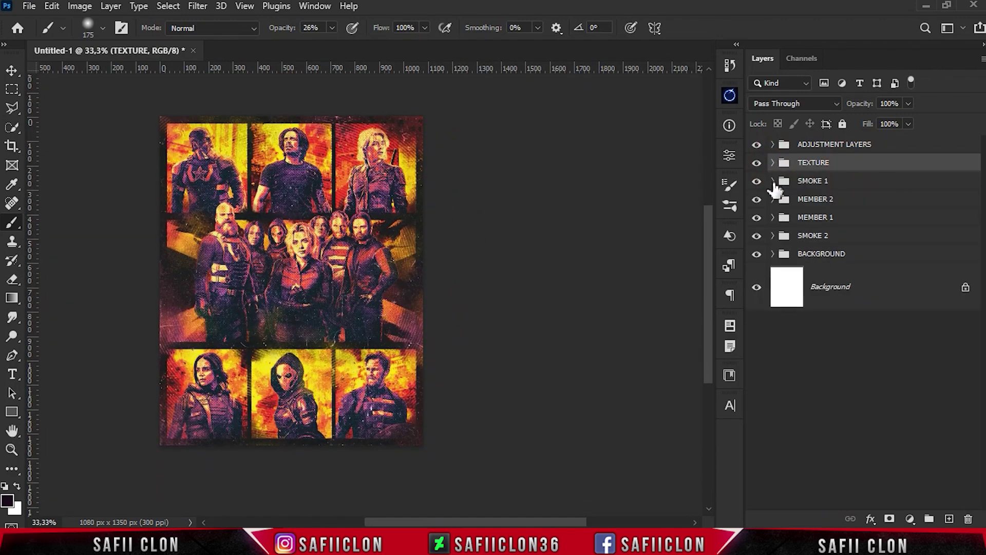
- Show smoke Layer 2 in SMOKE 1, mask it, and paint out smoke at the centre and top panels
{"action": "left_click", "coordinate": [773, 180]}
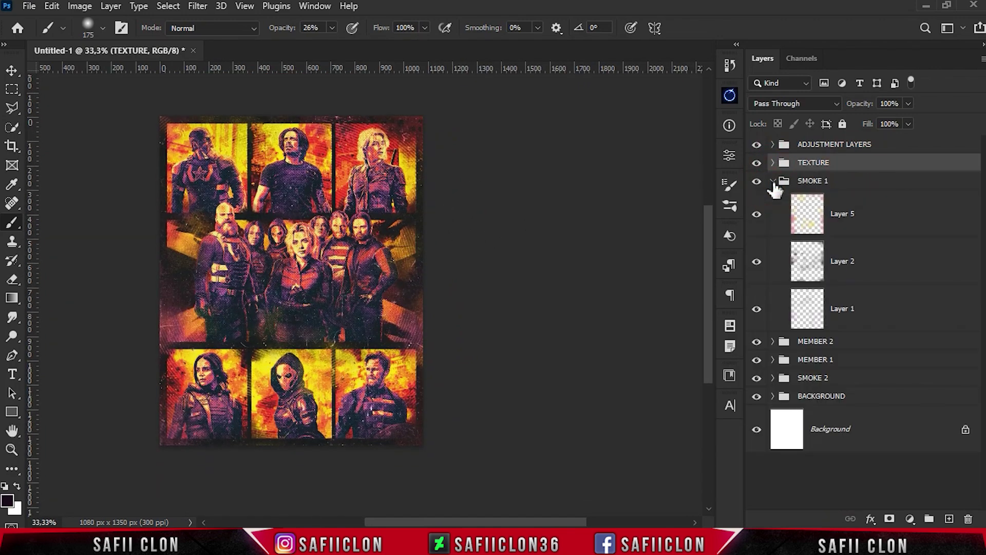
{"action": "left_click", "coordinate": [756, 261]}
{"action": "left_click", "coordinate": [887, 261]}
{"action": "left_click", "coordinate": [890, 519]}
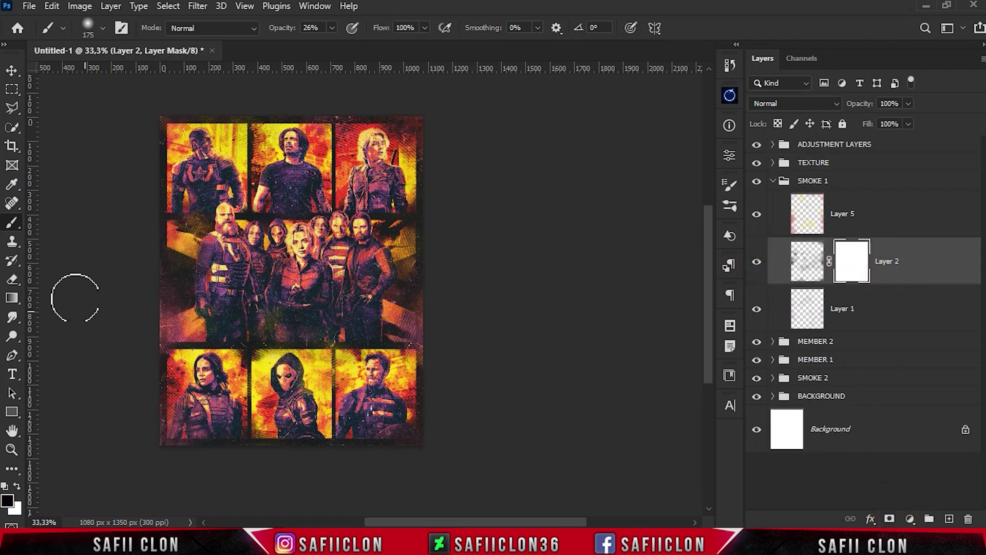
{"action": "left_click", "coordinate": [272, 262]}
{"action": "left_click", "coordinate": [384, 298]}
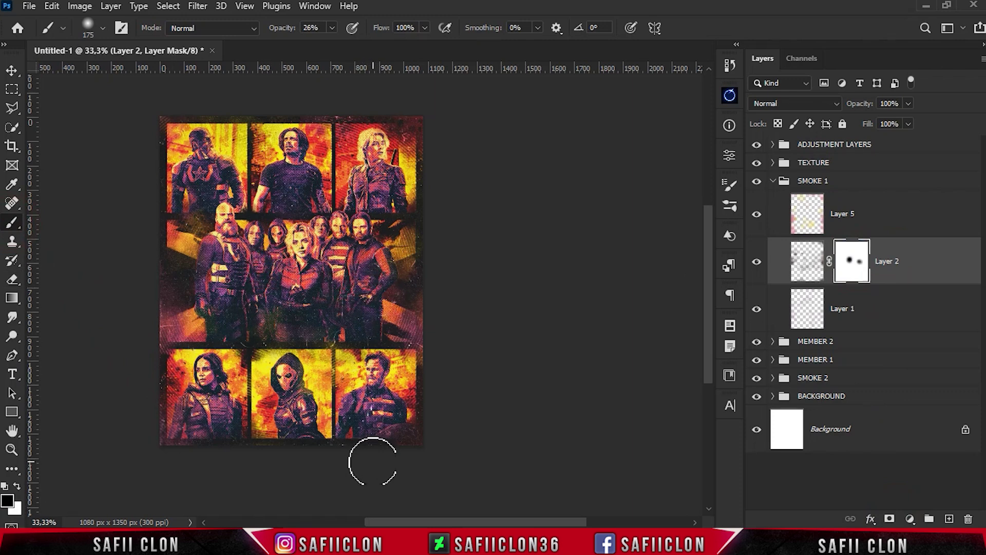
{"action": "left_click", "coordinate": [214, 187]}
{"action": "left_click", "coordinate": [378, 146]}
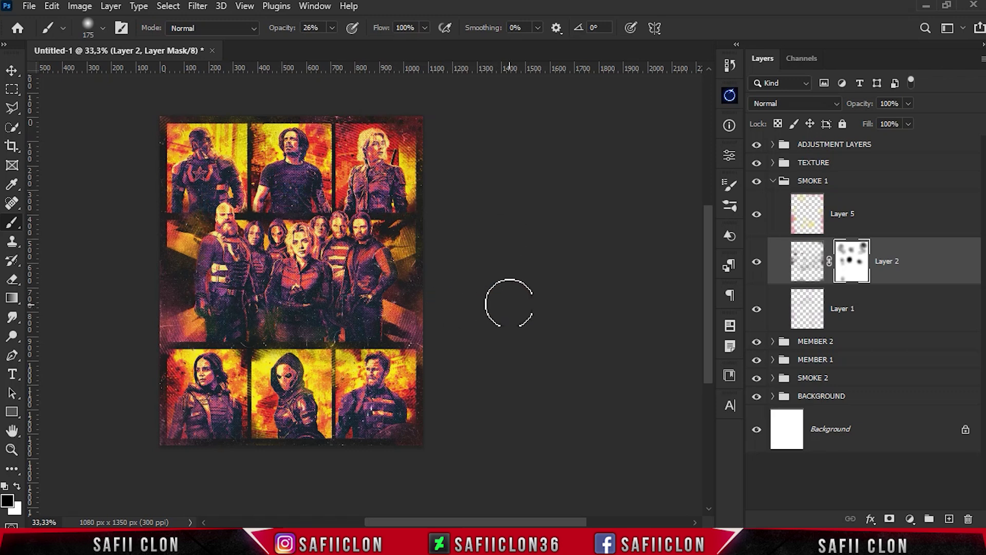
- Toggle the masked smoke layer off and on to compare, then select the ADJUSTMENT LAYERS group
{"action": "left_click", "coordinate": [757, 262]}
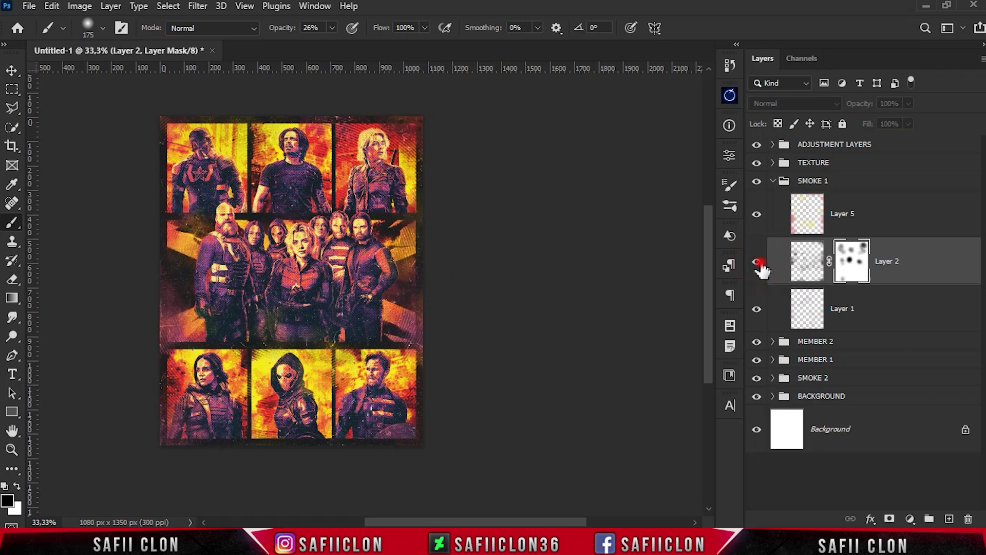
{"action": "left_click", "coordinate": [757, 262]}
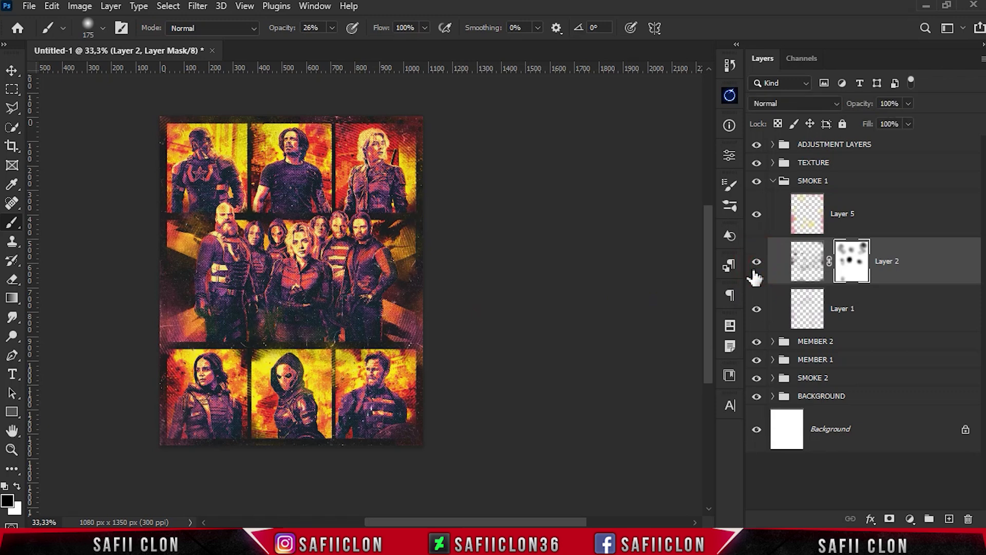
{"action": "left_click", "coordinate": [781, 186]}
{"action": "left_click", "coordinate": [886, 143]}
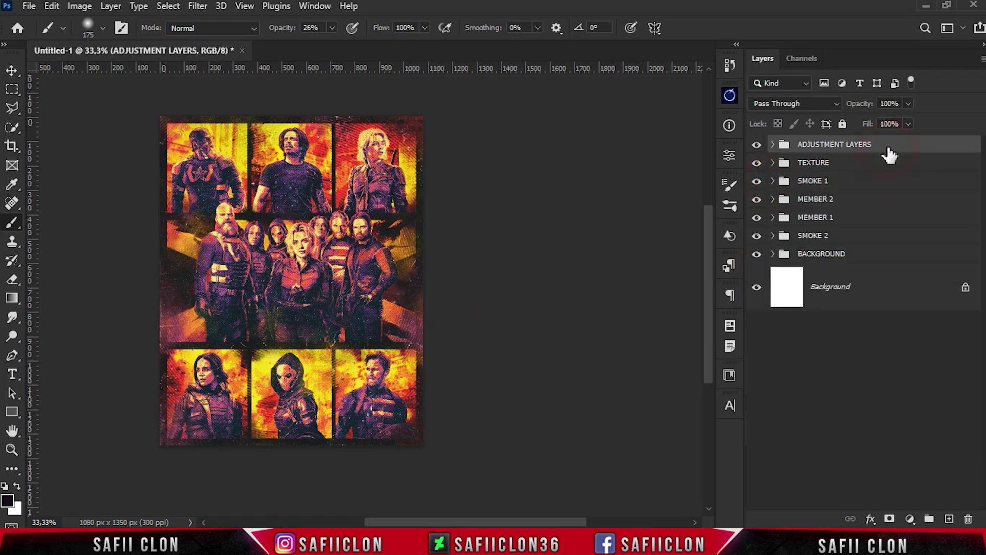
- Stamp all visible layers into a new layer, convert it to a smart object, and open Camera Raw Filter
{"action": "key", "text": "ctrl+shift+alt+e"}
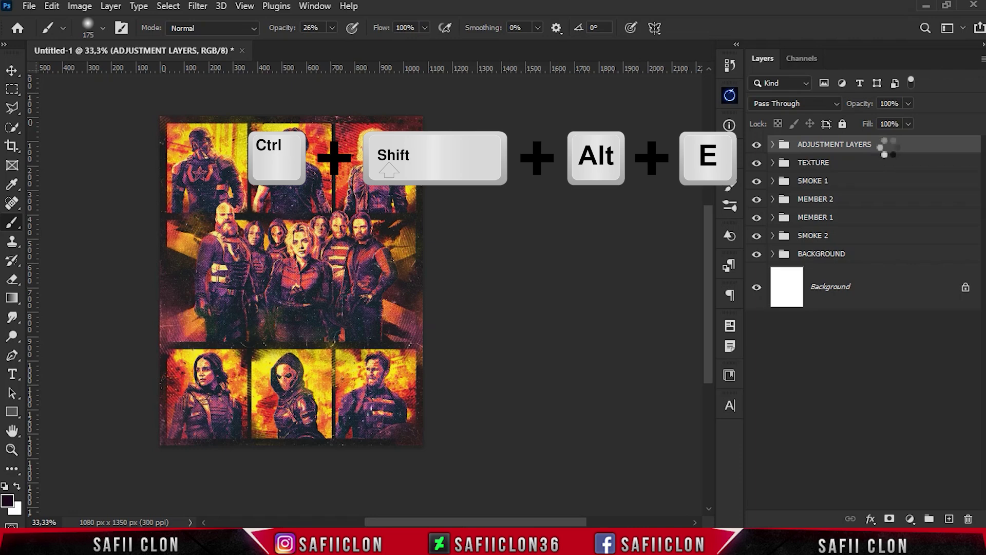
{"action": "right_click", "coordinate": [882, 164]}
{"action": "left_click", "coordinate": [786, 199]}
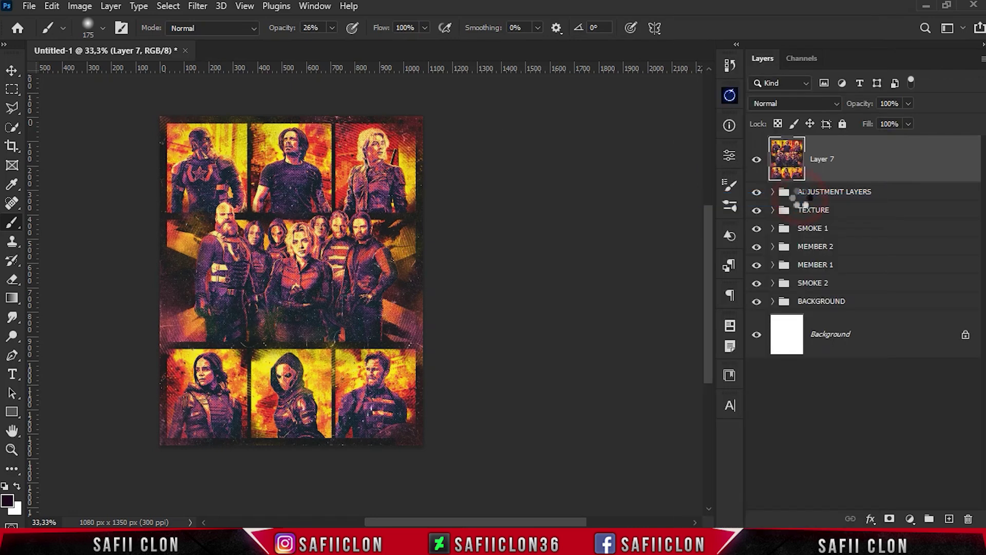
{"action": "left_click", "coordinate": [199, 6]}
{"action": "left_click", "coordinate": [231, 115]}
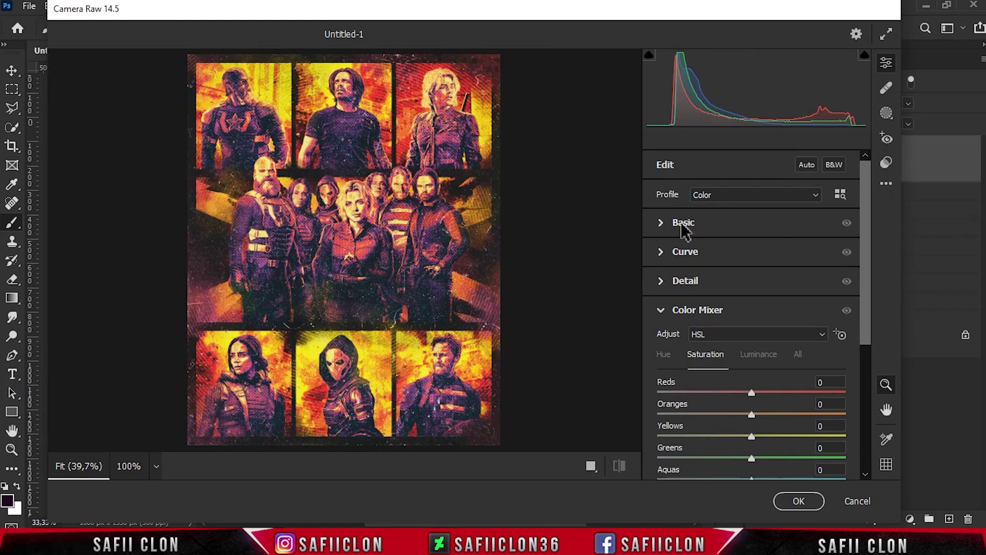
- In Basic, set contrast -16, whites +16, blacks +8, texture +24 and clarity +12
{"action": "left_click", "coordinate": [684, 223]}
{"action": "left_click_drag", "start_coordinate": [867, 267], "coordinate": [869, 302]}
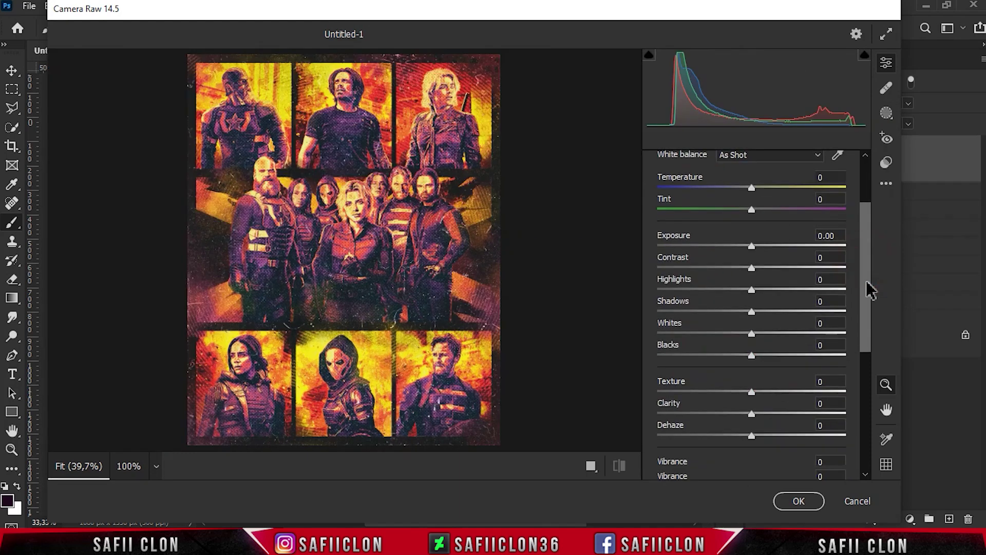
{"action": "mouse_move", "coordinate": [751, 224]}
{"action": "left_mouse_down"}
{"action": "mouse_move", "coordinate": [737, 224]}
{"action": "mouse_move", "coordinate": [760, 245]}
{"action": "left_mouse_up"}
{"action": "mouse_move", "coordinate": [752, 289]}
{"action": "left_mouse_down"}
{"action": "mouse_move", "coordinate": [767, 290]}
{"action": "mouse_move", "coordinate": [759, 311]}
{"action": "left_mouse_up"}
{"action": "mouse_move", "coordinate": [752, 348]}
{"action": "left_mouse_down"}
{"action": "mouse_move", "coordinate": [776, 348]}
{"action": "mouse_move", "coordinate": [760, 371]}
{"action": "left_mouse_up"}
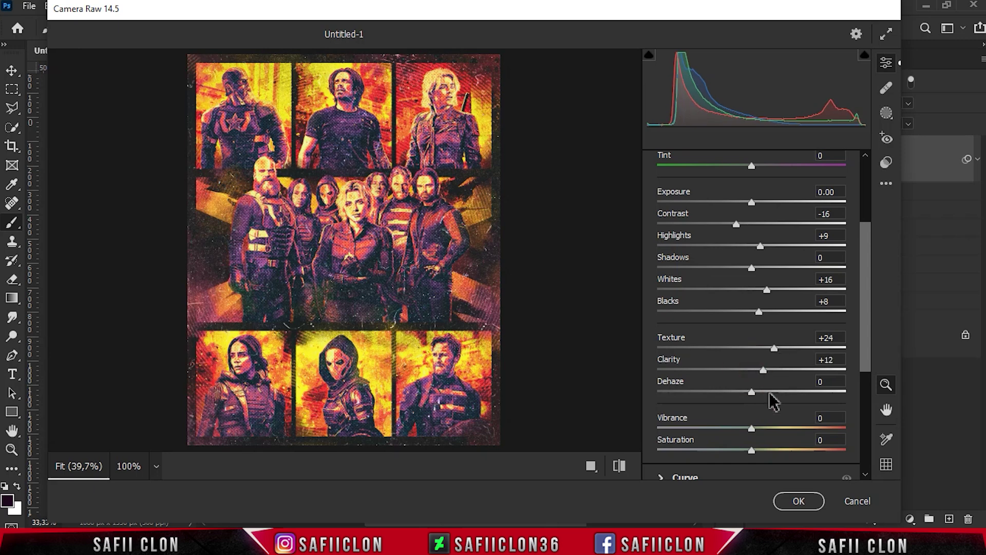
{"action": "left_click_drag", "start_coordinate": [865, 330], "coordinate": [865, 440]}
- Add a tone curve point with input 105 and output 92
{"action": "left_click", "coordinate": [700, 291]}
{"action": "left_click", "coordinate": [725, 342]}
{"action": "double_click", "coordinate": [722, 410]}
{"action": "type", "text": "105"}
{"action": "double_click", "coordinate": [806, 410]}
{"action": "type", "text": "92"}
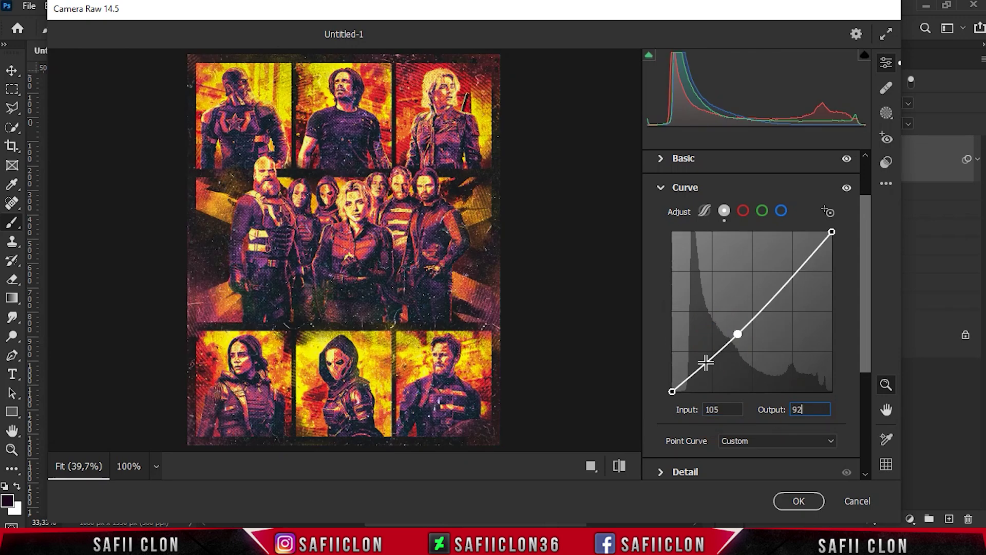
- Add a low curve point with output 40 and lift the curve's black point to 13
{"action": "left_click", "coordinate": [699, 367]}
{"action": "double_click", "coordinate": [808, 409]}
{"action": "type", "text": "40"}
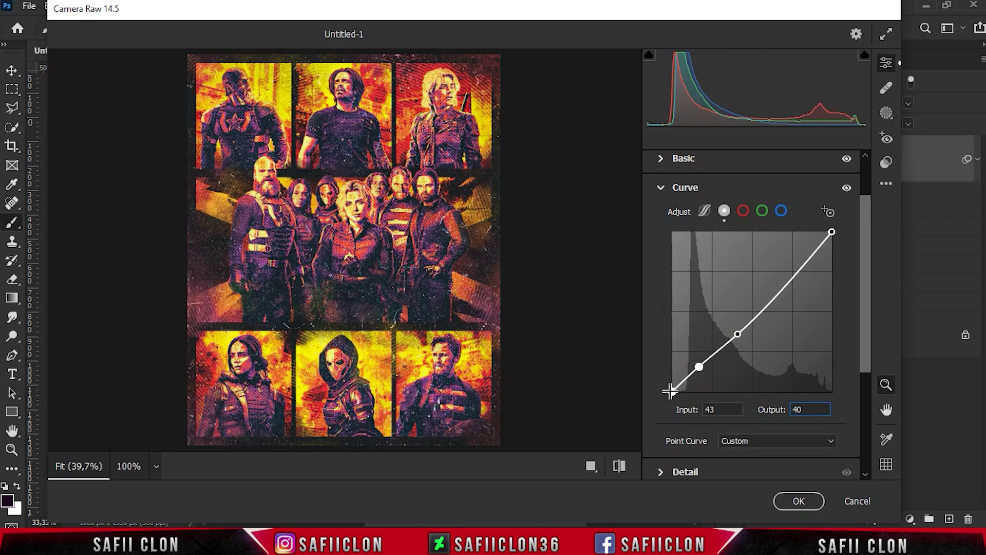
{"action": "double_click", "coordinate": [794, 410]}
{"action": "type", "text": "13"}
{"action": "scroll", "coordinate": [866, 380], "scroll_direction": "down", "scroll_amount": 2}
{"action": "scroll", "coordinate": [866, 396], "scroll_direction": "down", "scroll_amount": 2}
{"action": "left_click", "coordinate": [708, 349]}
- Set sharpening to 24 and boost saturation: oranges +8, yellows +16, blues +17
{"action": "left_click", "coordinate": [662, 317]}
{"action": "left_click_drag", "start_coordinate": [662, 317], "coordinate": [694, 322]}
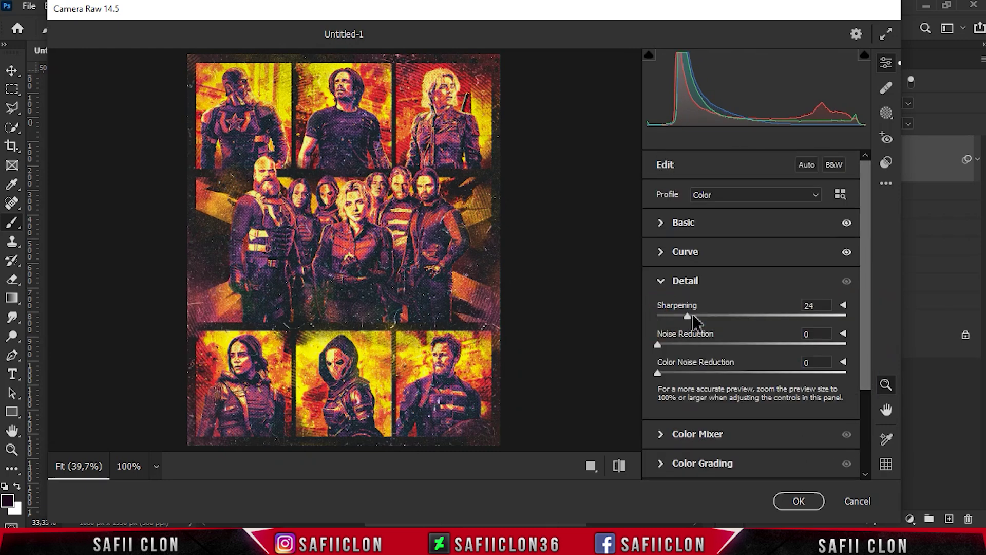
{"action": "left_click", "coordinate": [702, 434]}
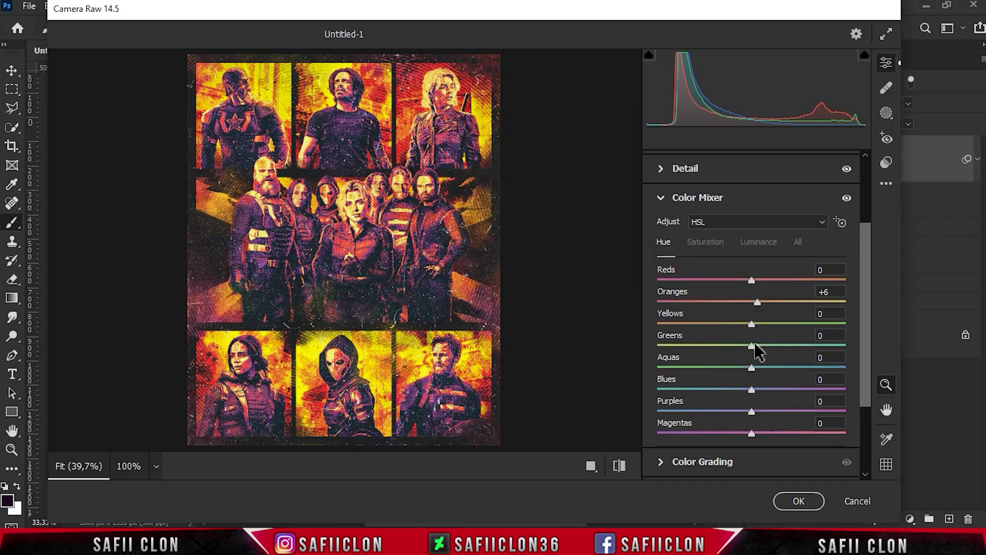
{"action": "left_click", "coordinate": [705, 242]}
{"action": "mouse_move", "coordinate": [758, 302]}
{"action": "left_mouse_down"}
{"action": "mouse_move", "coordinate": [656, 309]}
{"action": "mouse_move", "coordinate": [771, 315]}
{"action": "mouse_move", "coordinate": [768, 323]}
{"action": "left_mouse_up"}
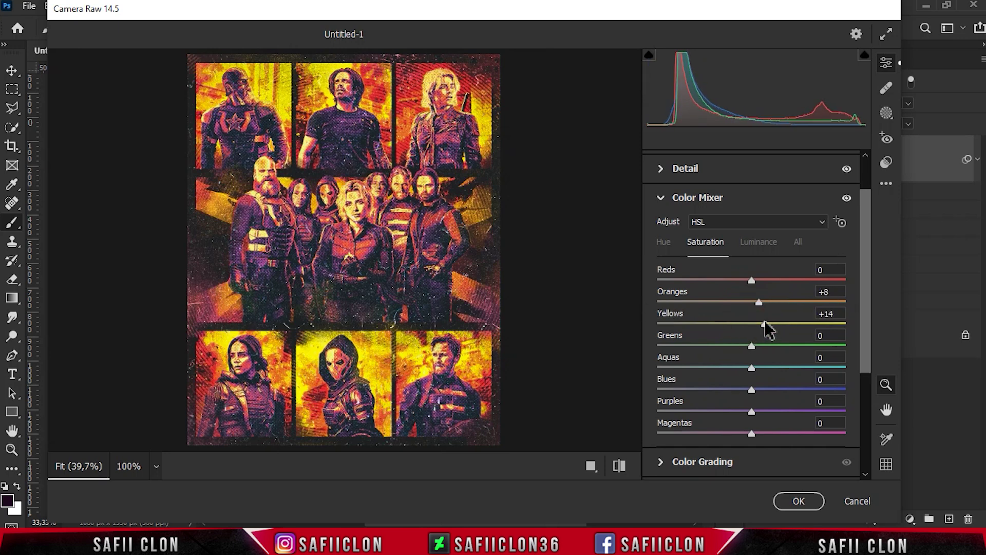
{"action": "left_click_drag", "start_coordinate": [752, 390], "coordinate": [765, 391]}
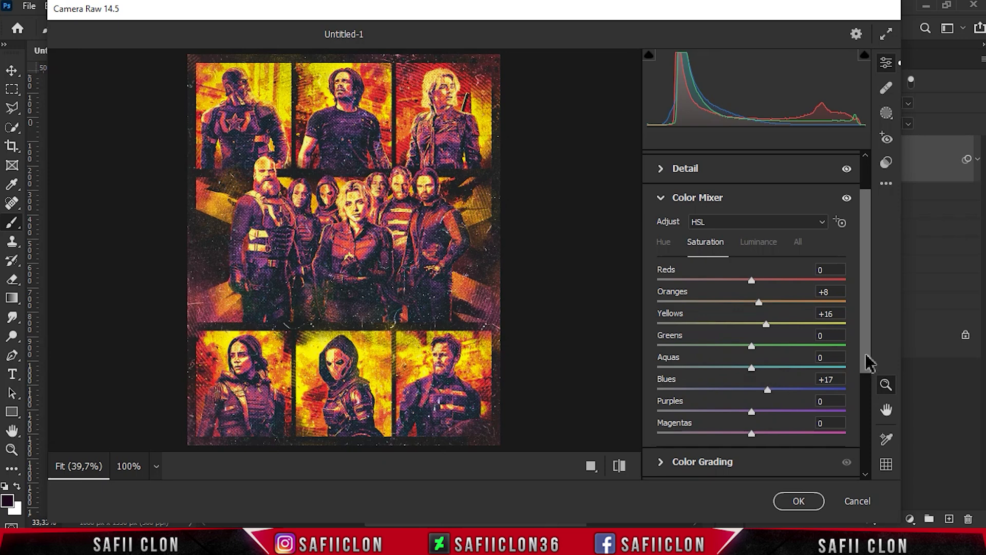
- Shift the Calibration red primary hue to +5
{"action": "scroll", "coordinate": [868, 362], "scroll_direction": "down", "scroll_amount": 3}
{"action": "left_click", "coordinate": [718, 434]}
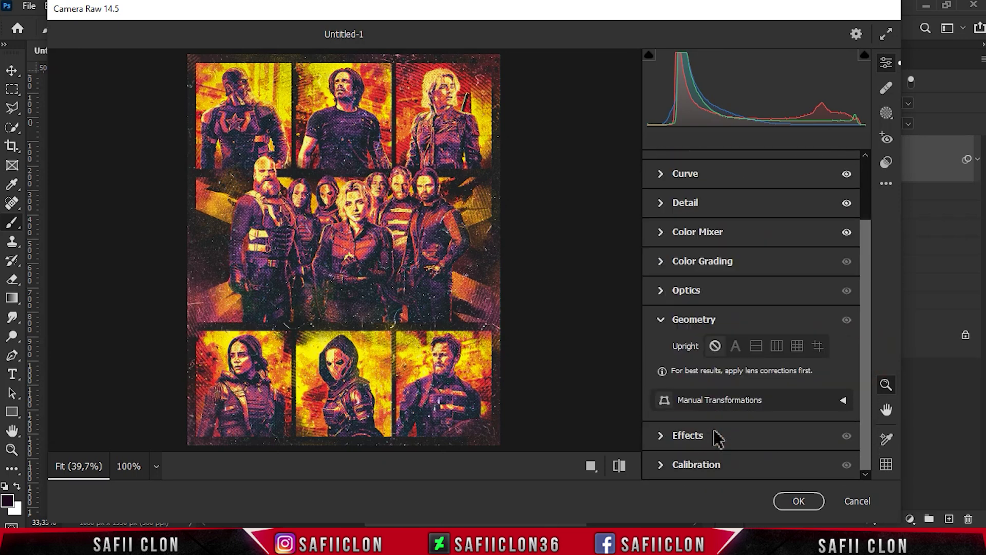
{"action": "left_click", "coordinate": [700, 324]}
{"action": "left_click", "coordinate": [700, 458]}
{"action": "mouse_move", "coordinate": [771, 313]}
{"action": "left_mouse_down"}
{"action": "mouse_move", "coordinate": [707, 317]}
{"action": "mouse_move", "coordinate": [757, 320]}
{"action": "left_mouse_up"}
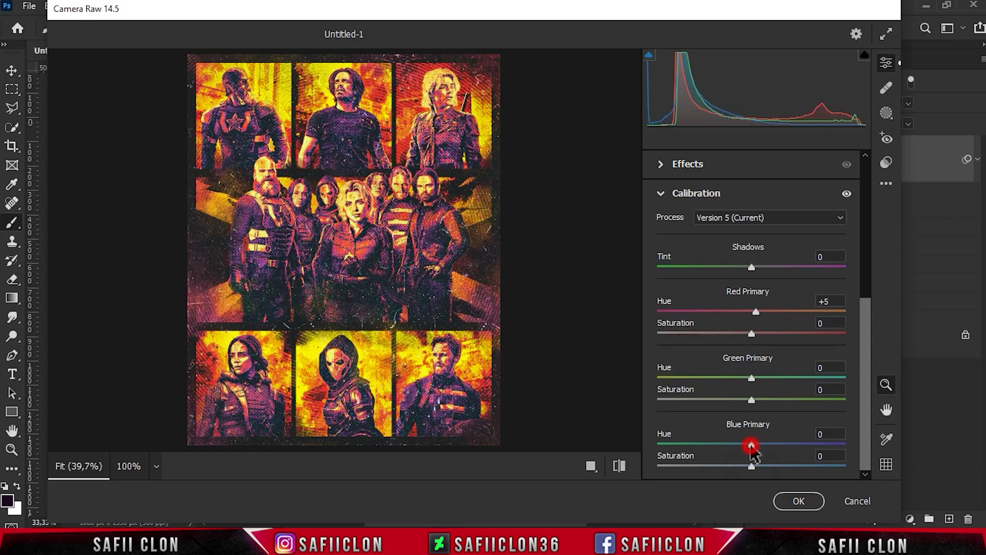
{"action": "left_click", "coordinate": [886, 117]}
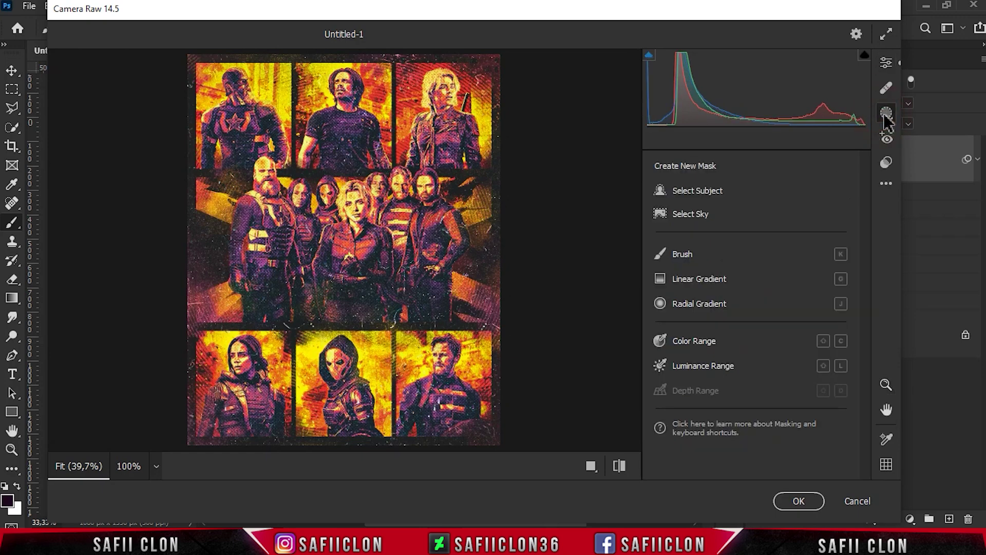
- Draw a large radial mask over the poster centre with exposure +0.10, raised highlights, whites +11 and deeper blacks
{"action": "left_click", "coordinate": [715, 309]}
{"action": "left_click_drag", "start_coordinate": [339, 244], "coordinate": [507, 434]}
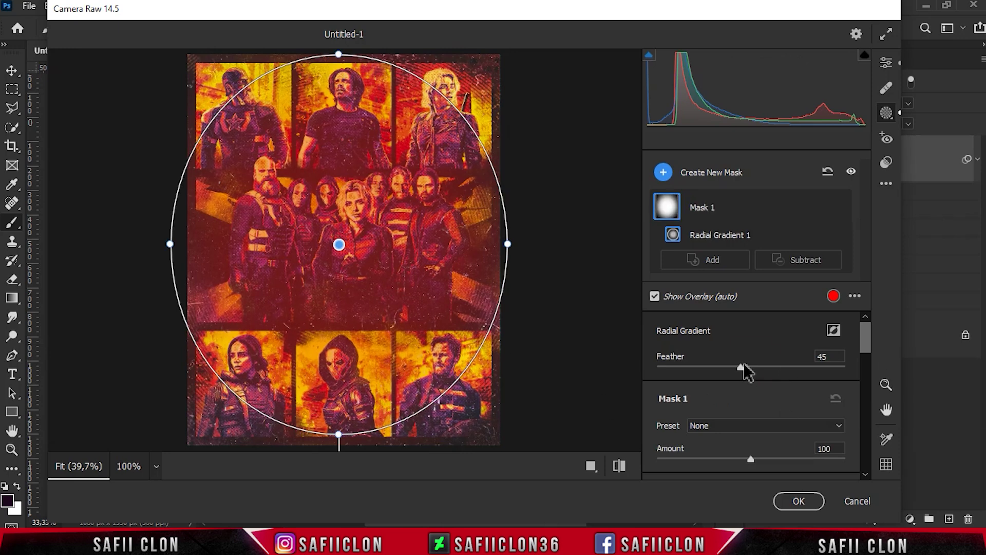
{"action": "mouse_move", "coordinate": [822, 208]}
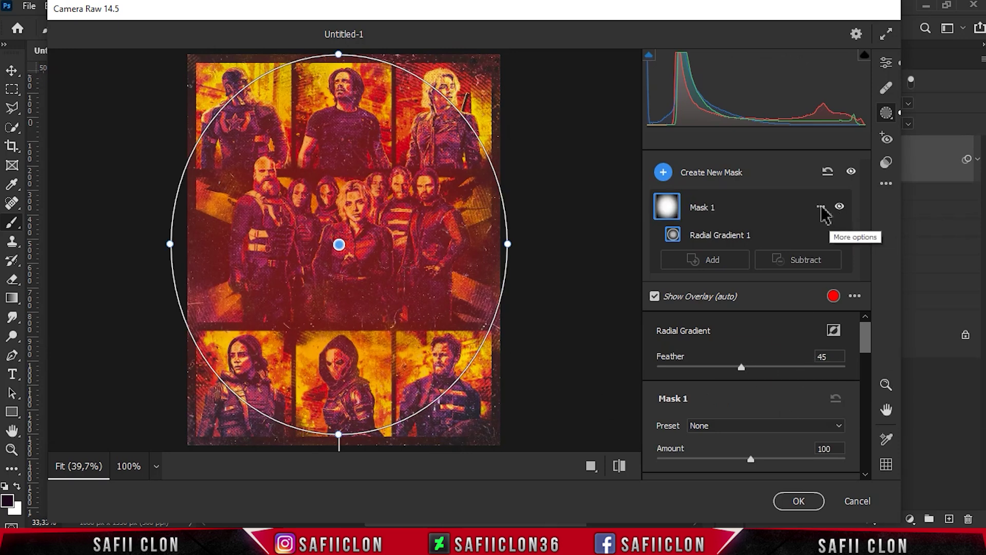
{"action": "left_click_drag", "start_coordinate": [867, 353], "coordinate": [866, 385]}
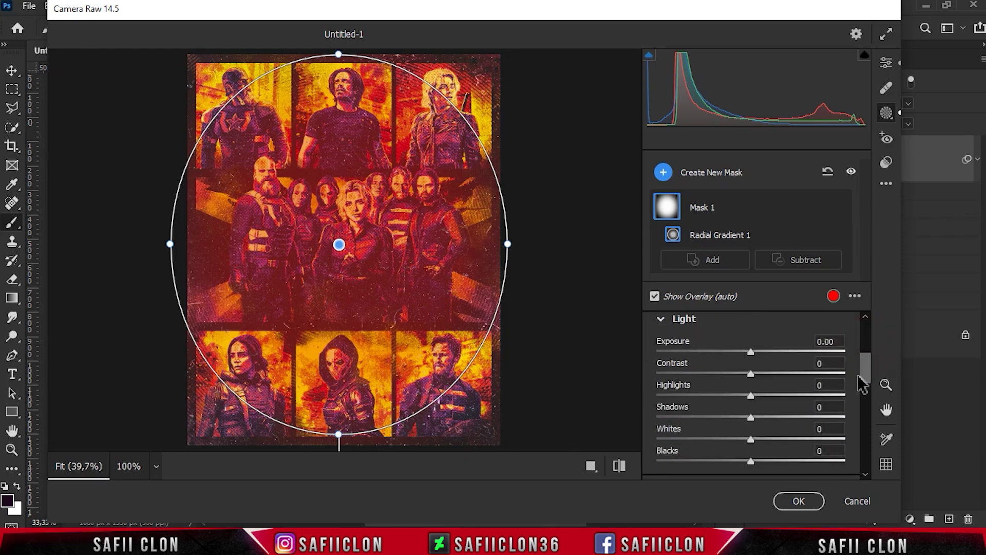
{"action": "left_click_drag", "start_coordinate": [751, 352], "coordinate": [754, 352]}
{"action": "left_click_drag", "start_coordinate": [751, 395], "coordinate": [758, 395]}
{"action": "mouse_move", "coordinate": [751, 439]}
{"action": "left_mouse_down"}
{"action": "mouse_move", "coordinate": [761, 440]}
{"action": "mouse_move", "coordinate": [747, 461]}
{"action": "left_mouse_up"}
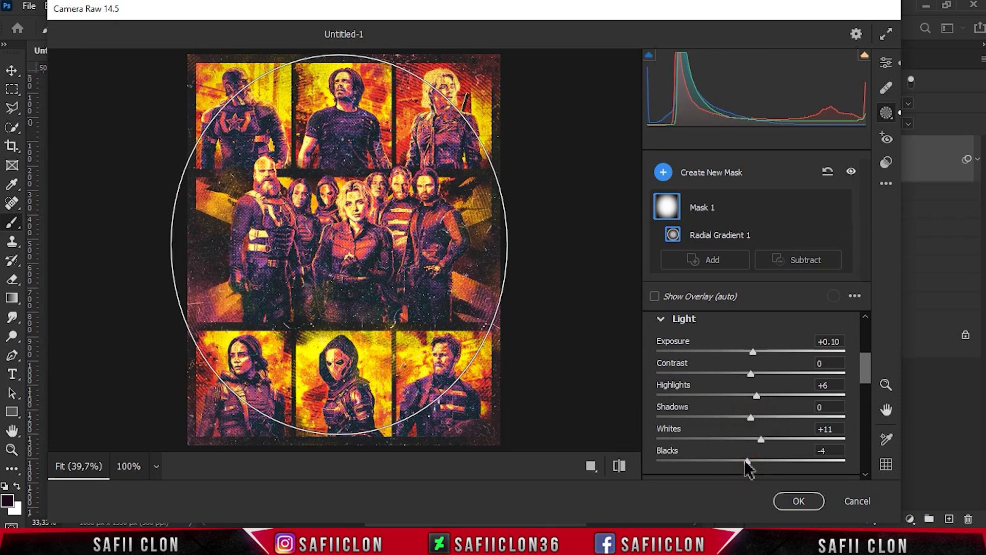
- Give the radial mask texture +17 and clarity +10, then compare before and after
{"action": "left_click_drag", "start_coordinate": [866, 371], "coordinate": [866, 436]}
{"action": "mouse_move", "coordinate": [751, 375]}
{"action": "left_mouse_down"}
{"action": "mouse_move", "coordinate": [767, 376]}
{"action": "mouse_move", "coordinate": [761, 397]}
{"action": "left_mouse_up"}
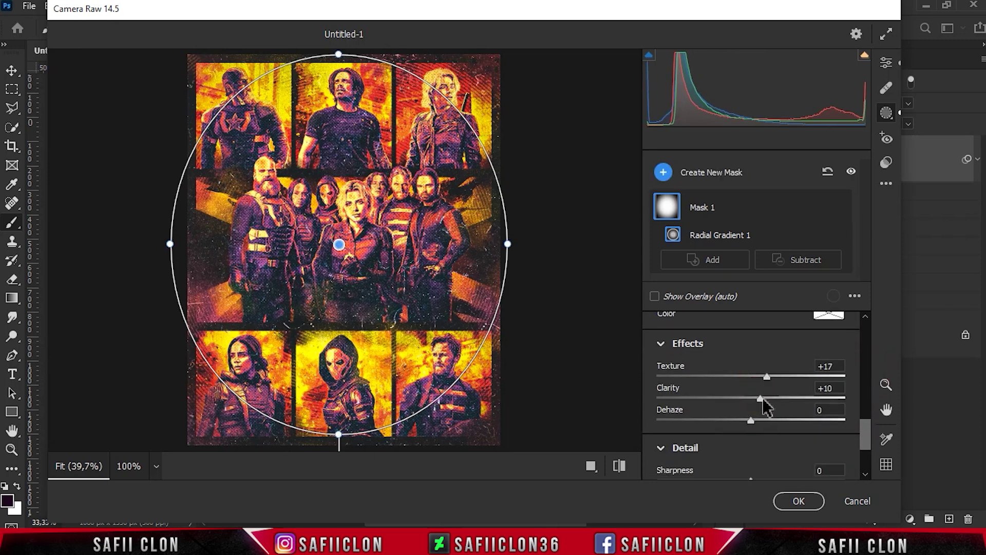
{"action": "left_click", "coordinate": [886, 63]}
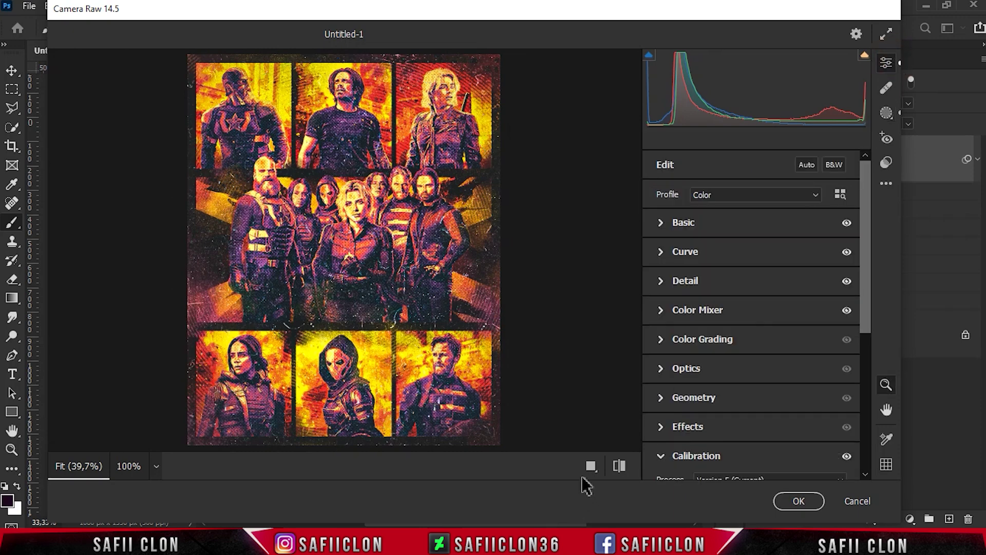
{"action": "left_click", "coordinate": [591, 466]}
{"action": "left_click", "coordinate": [553, 467]}
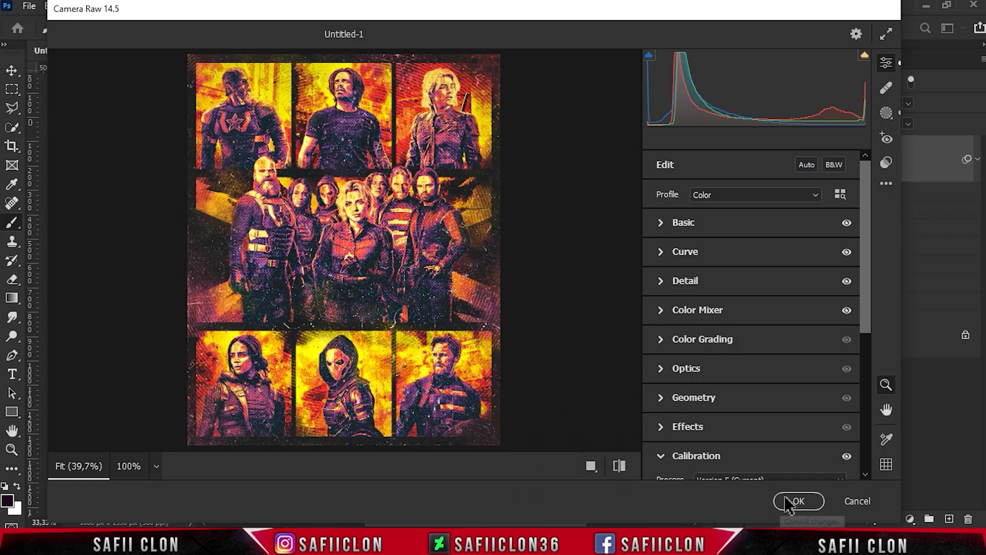
- Apply the Camera Raw grade to Layer 7 as a smart filter and toggle it to compare
{"action": "left_click", "coordinate": [789, 502]}
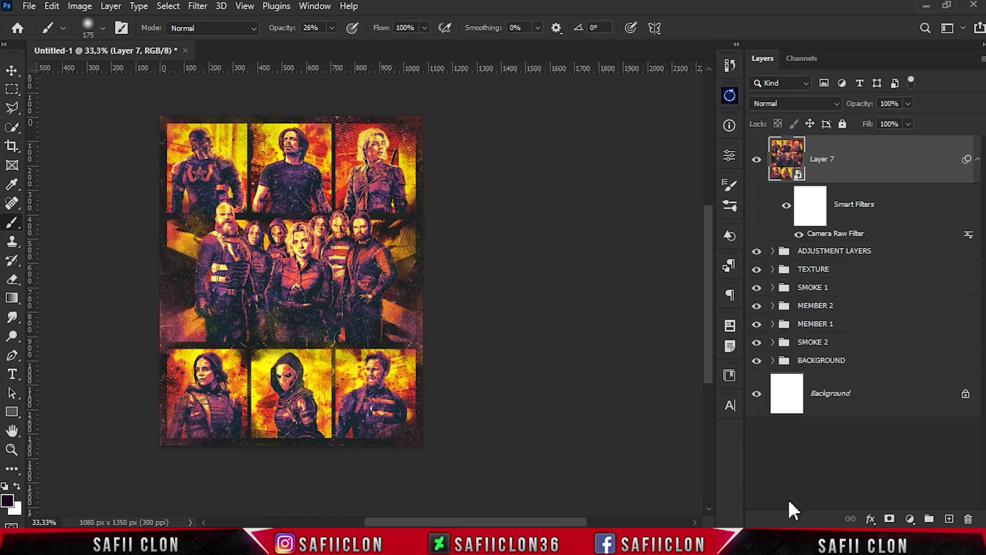
{"action": "left_click", "coordinate": [757, 160]}
{"action": "left_click_drag", "start_coordinate": [555, 522], "coordinate": [536, 524]}
- Zoom in on the group shot and back out to inspect the finished poster
{"action": "key", "text": "ctrl+plus"}
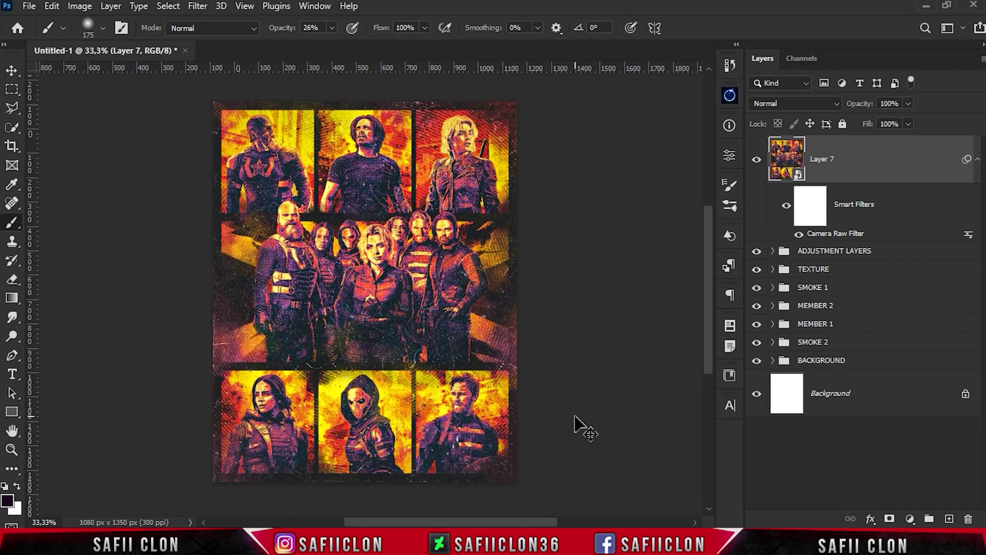
{"action": "key", "text": "ctrl+plus"}
{"action": "key", "text": "ctrl+plus"}
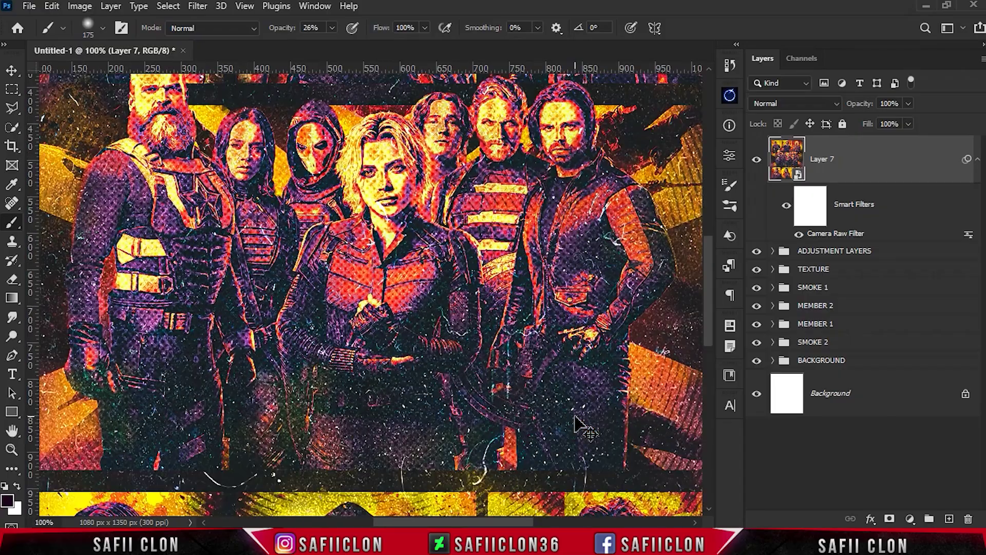
{"action": "key", "text": "ctrl+plus"}
{"action": "key", "text": "ctrl+plus"}
{"action": "key", "text": "ctrl+minus"}
{"action": "key", "text": "ctrl+minus"}
{"action": "key", "text": "ctrl+minus"}
{"action": "key", "text": "ctrl+minus"}
{"action": "key", "text": "ctrl+minus"}
{"action": "key", "text": "ctrl+minus"}
{"action": "key", "text": "ctrl+plus"}
{"action": "key", "text": "ctrl+plus"}
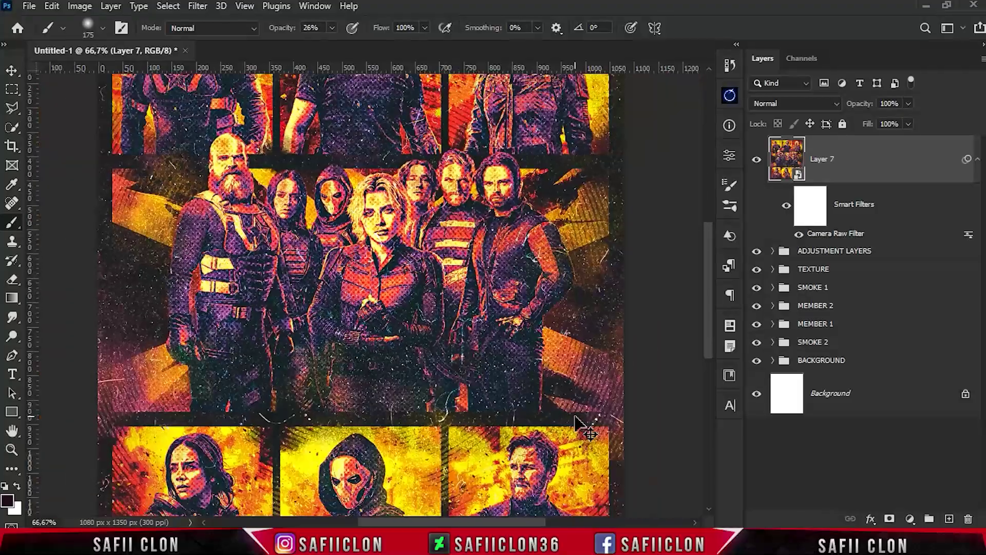
{"action": "key", "text": "ctrl+minus"}
{"action": "key", "text": "ctrl+minus"}
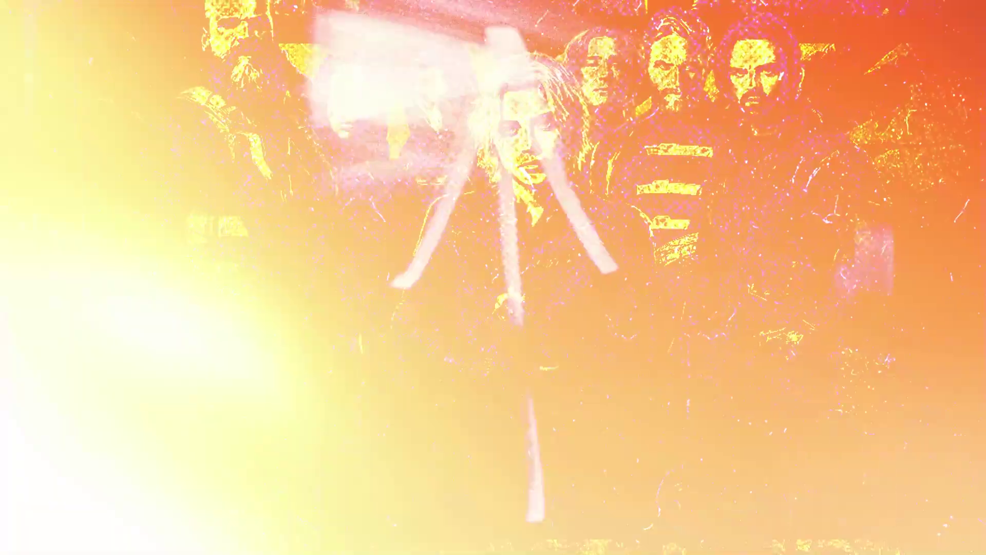